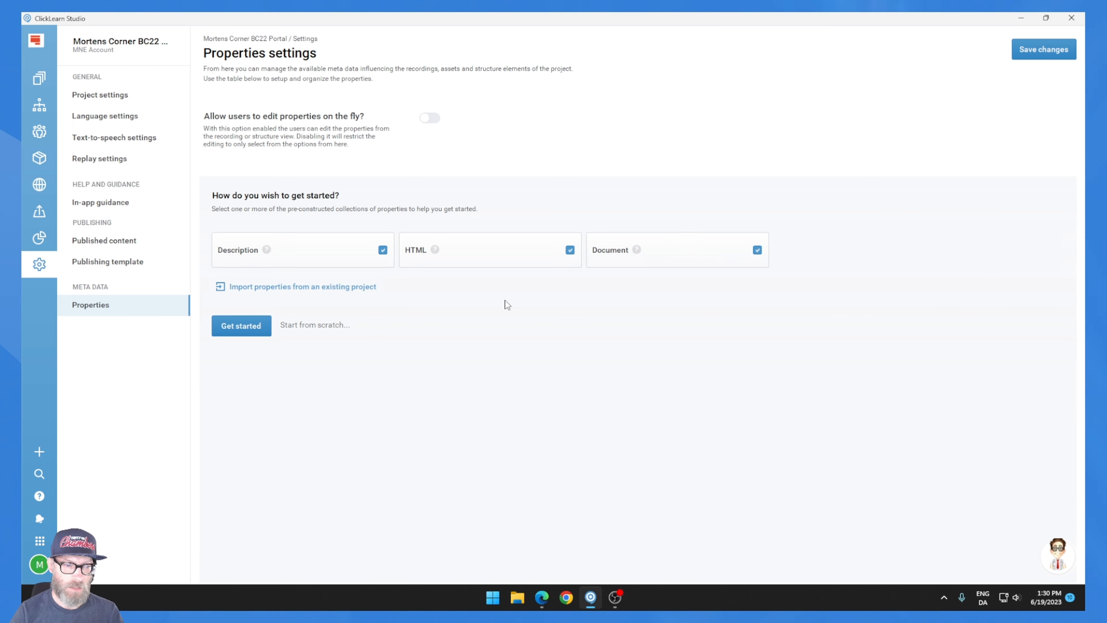
Add the pre-constructed Description, HTML and Document property sections to the project
{"action": "left_click", "coordinate": [244, 325]}
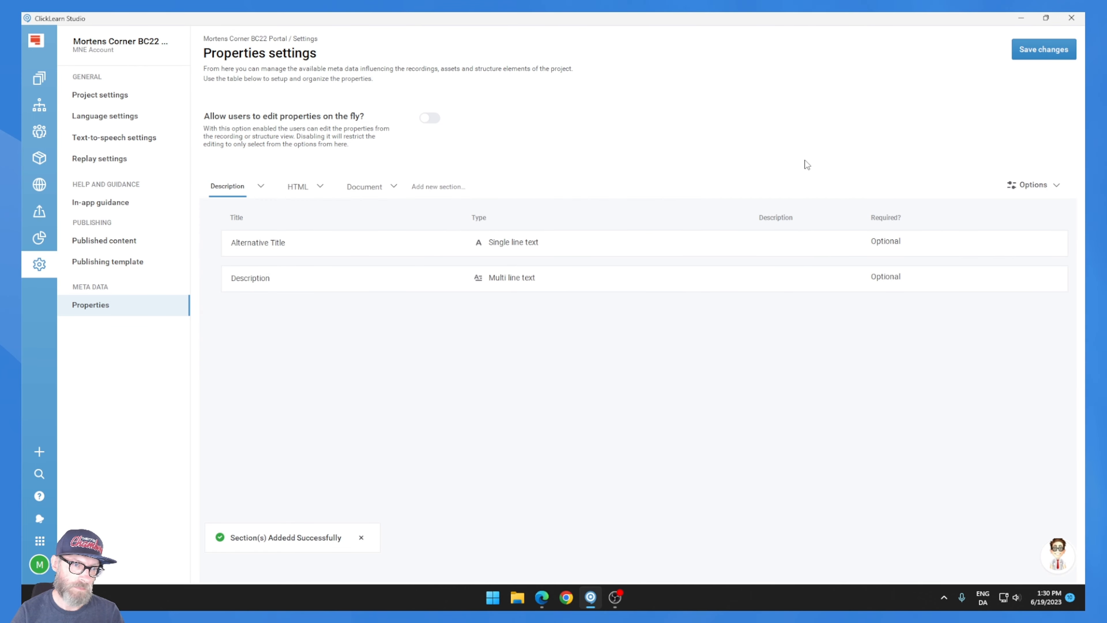
Open the Create New Contact recording for editing and show its meta data properties
{"action": "left_click", "coordinate": [38, 81]}
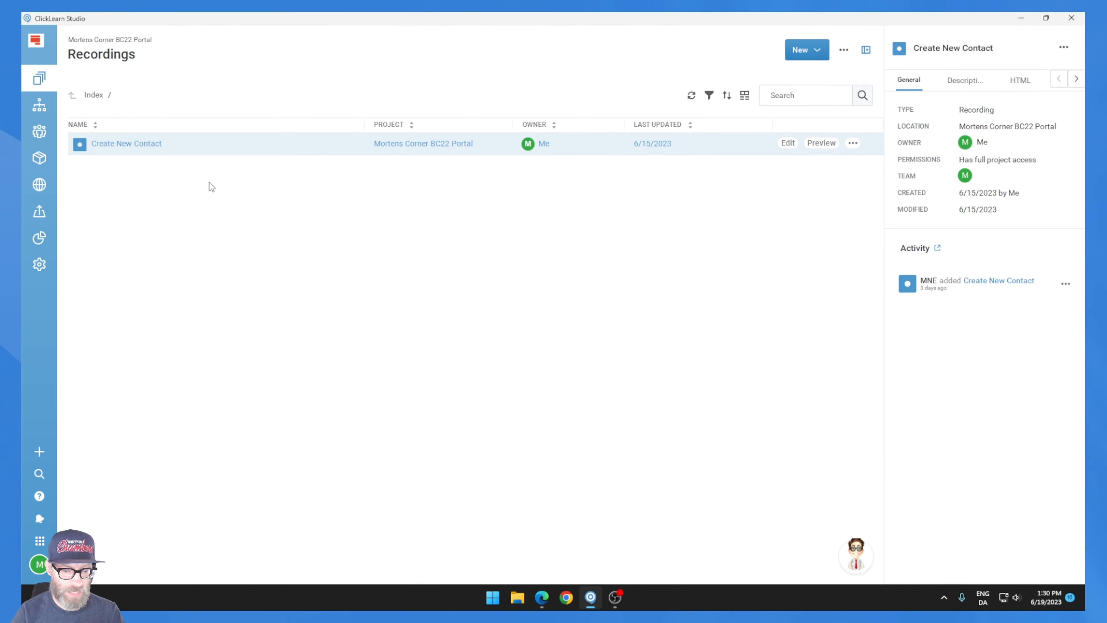
{"action": "left_click", "coordinate": [151, 145]}
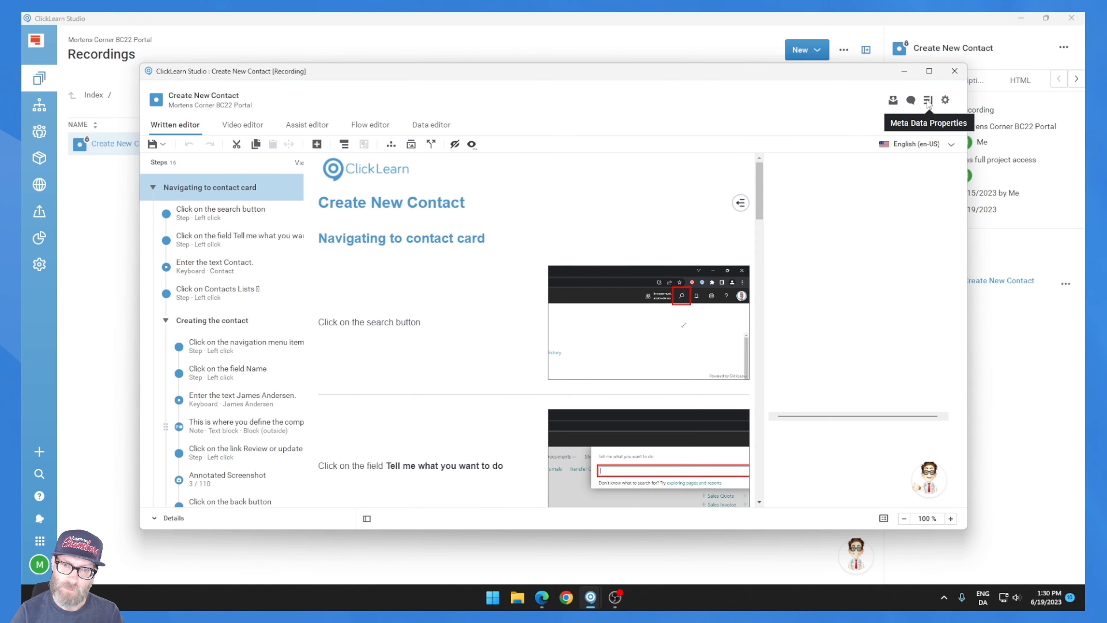
{"action": "left_click", "coordinate": [928, 101]}
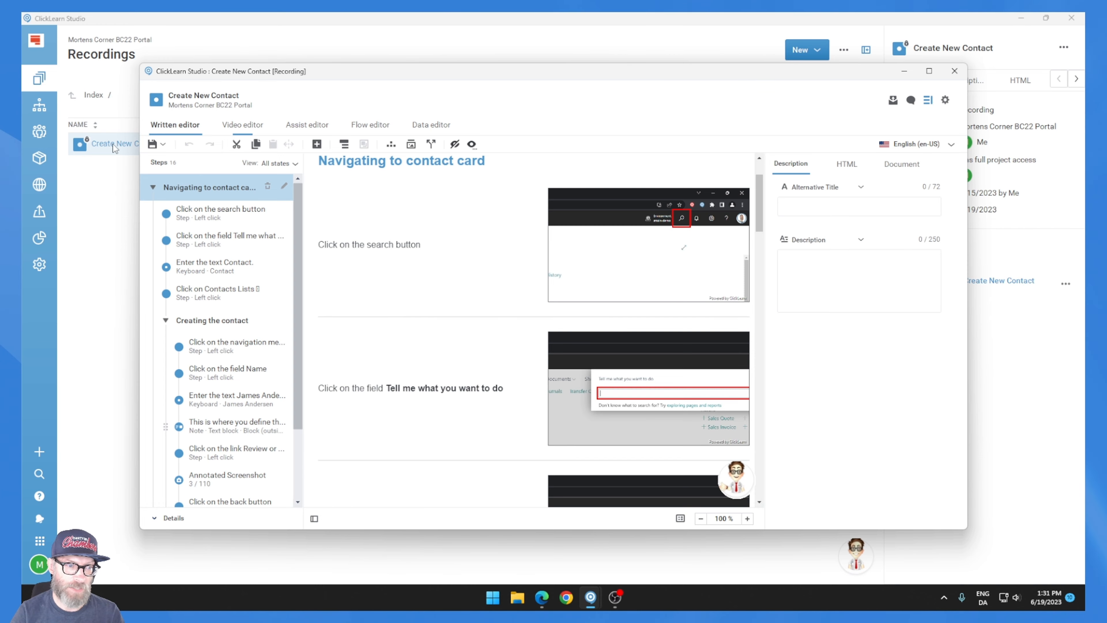
{"action": "left_click_drag", "start_coordinate": [352, 63], "coordinate": [312, 192]}
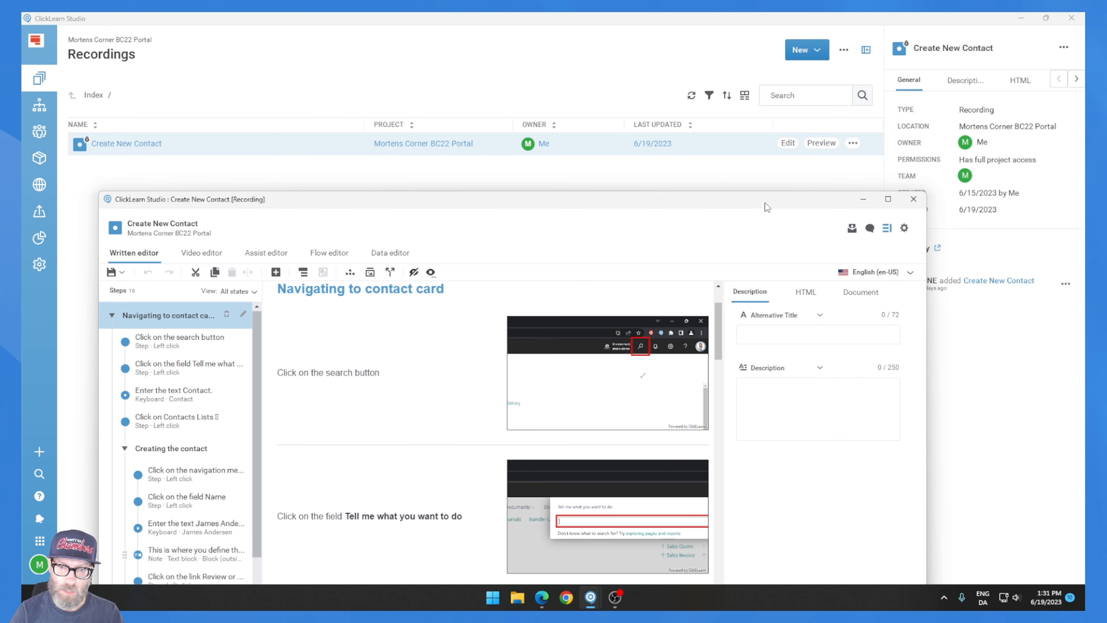
{"action": "left_click_drag", "start_coordinate": [766, 205], "coordinate": [781, 113]}
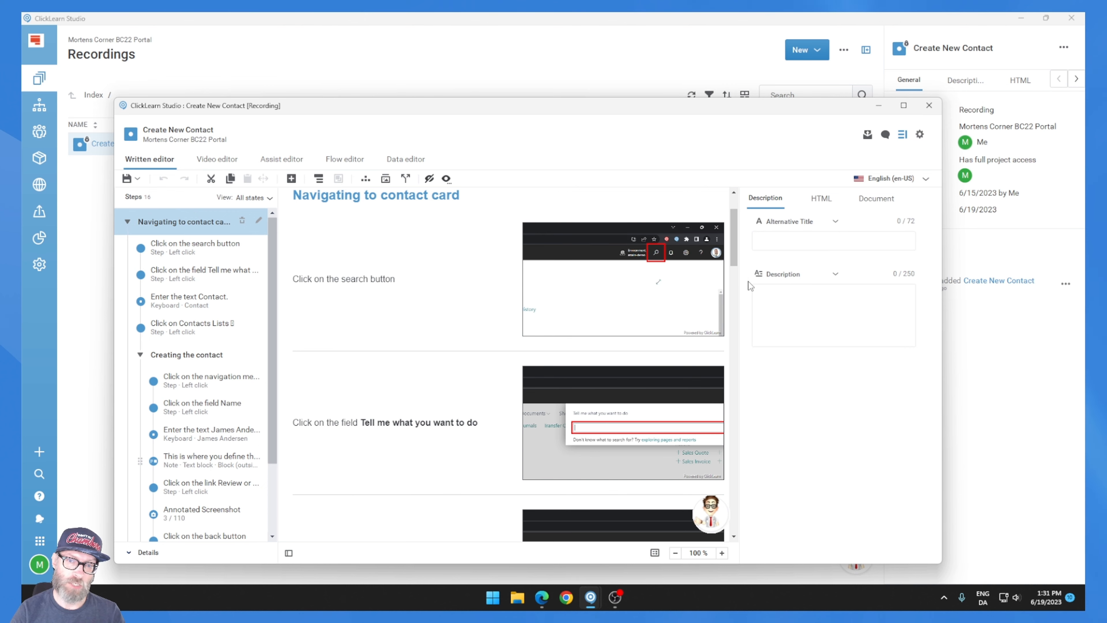
Examine the recording's meta data fields in the Description, HTML and Document sections
{"action": "left_click", "coordinate": [793, 240]}
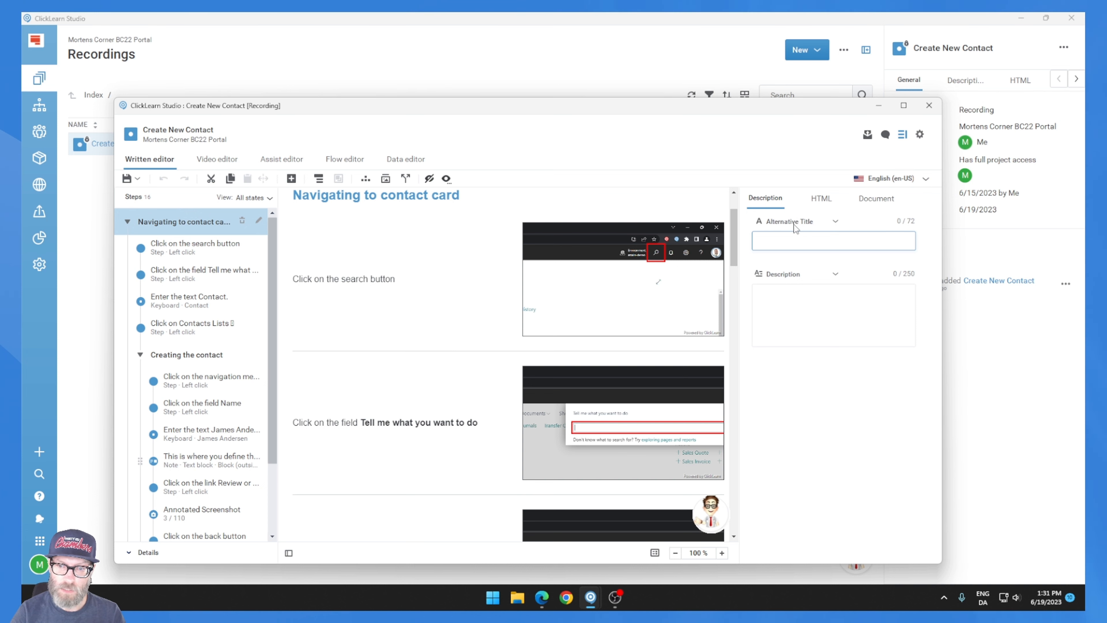
{"action": "left_click", "coordinate": [821, 200]}
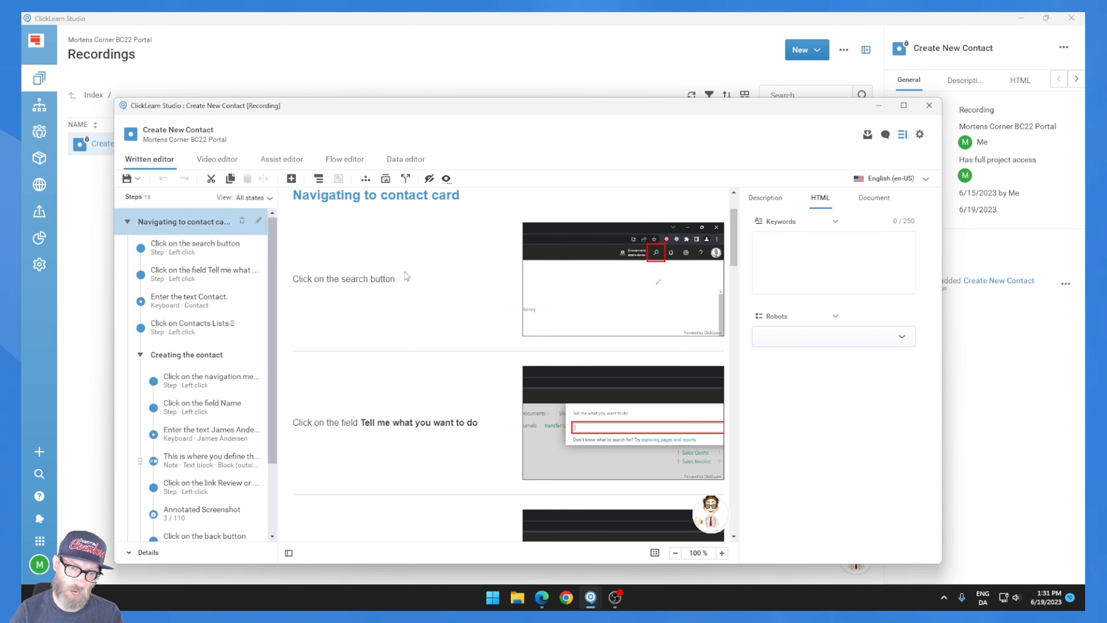
{"action": "left_click", "coordinate": [869, 197]}
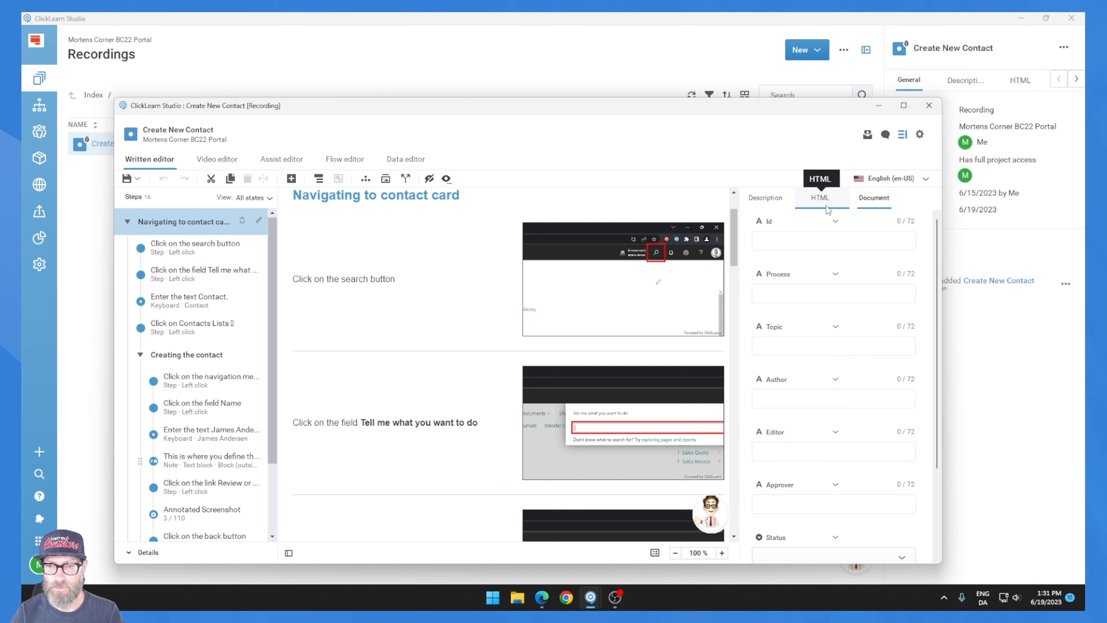
{"action": "left_click", "coordinate": [882, 237]}
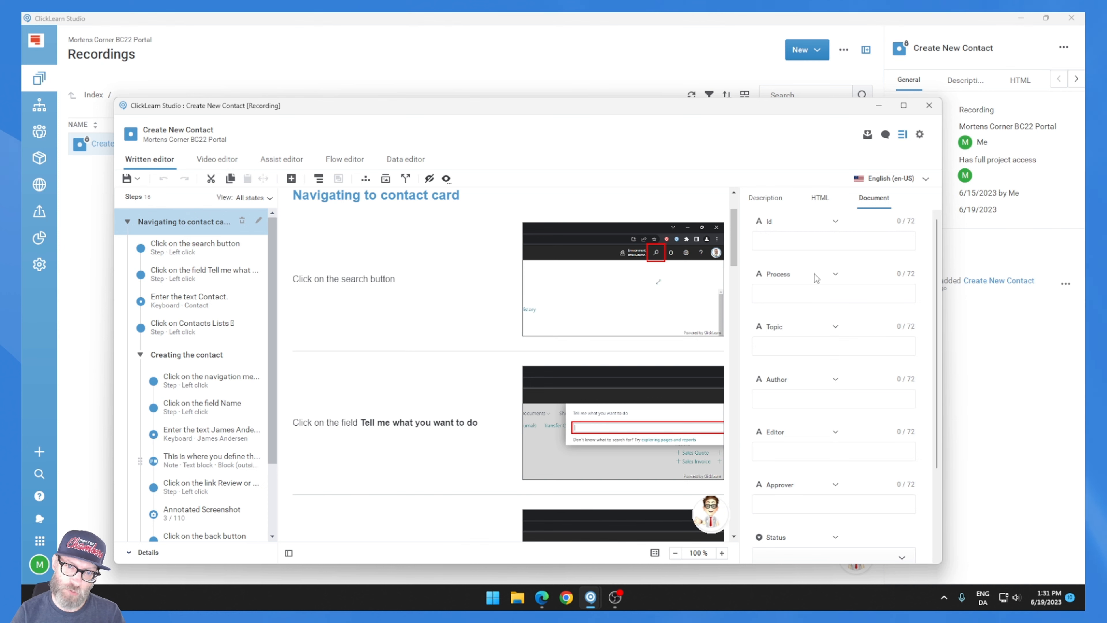
{"action": "left_click", "coordinate": [803, 299]}
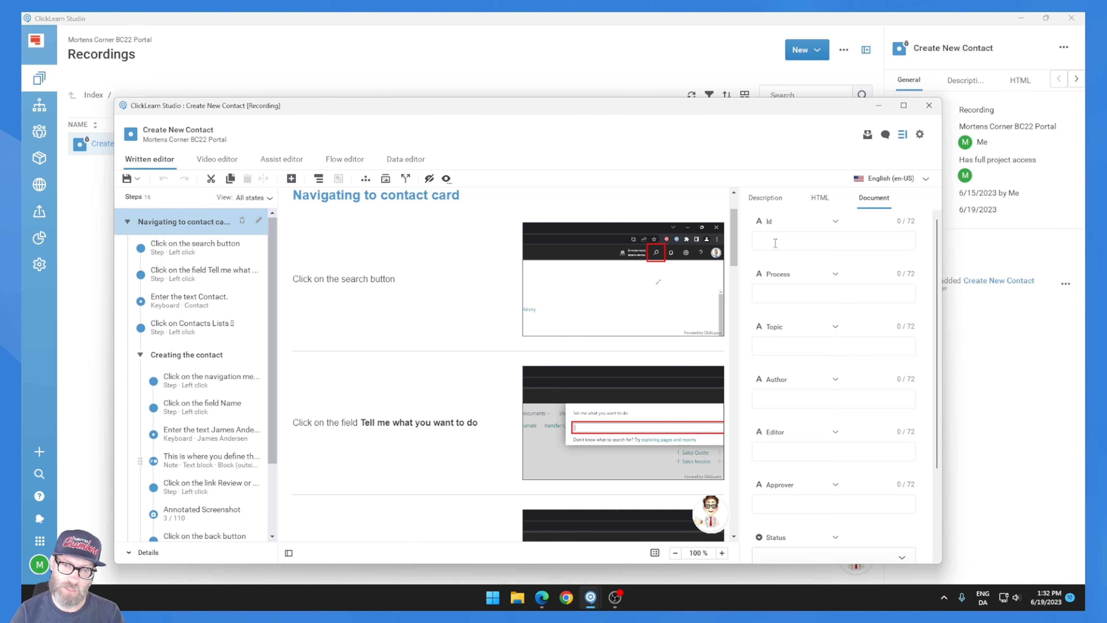
{"action": "left_click", "coordinate": [791, 292]}
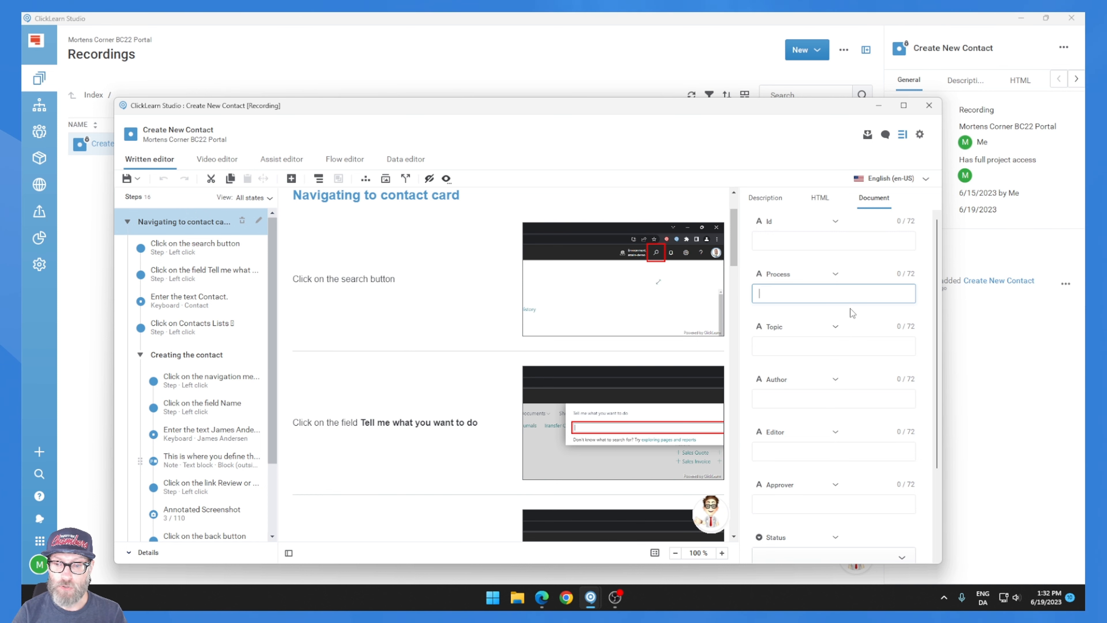
Set the document's Revision to 1.2 and its Revision date to 20230405, and save the recording
{"action": "scroll", "coordinate": [879, 397], "scroll_direction": "down", "scroll_amount": 2}
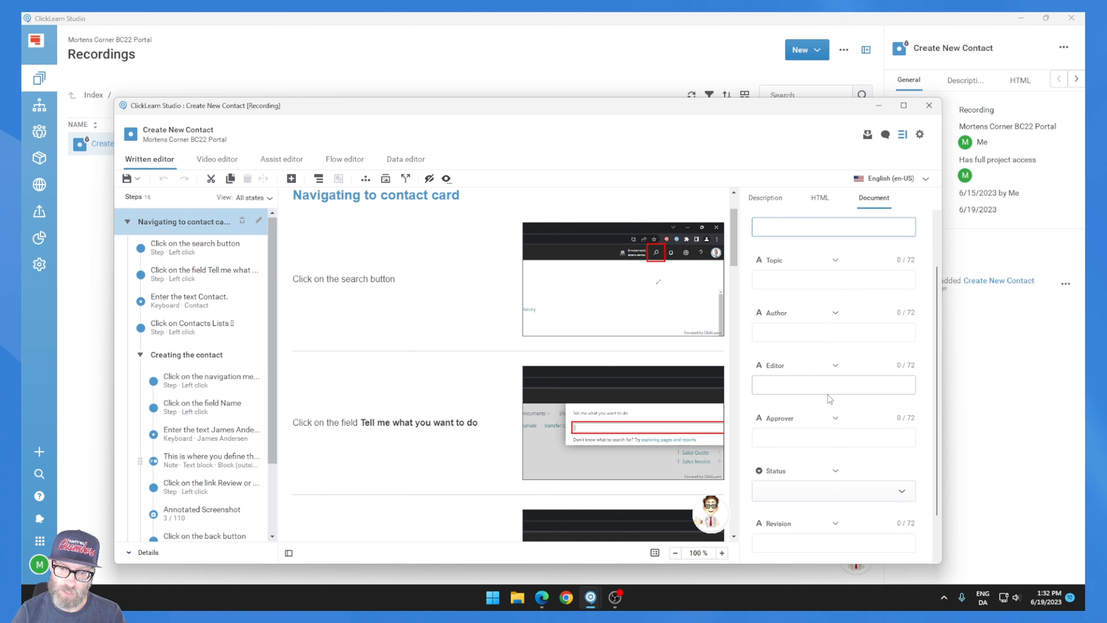
{"action": "scroll", "coordinate": [824, 402], "scroll_direction": "down", "scroll_amount": 2}
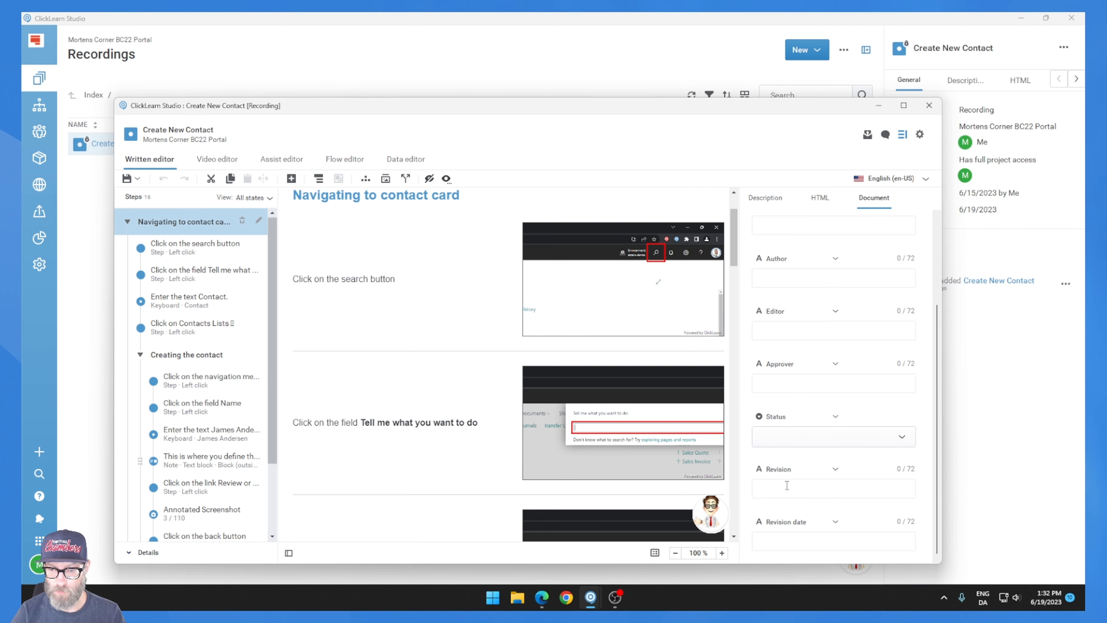
{"action": "left_click", "coordinate": [823, 491]}
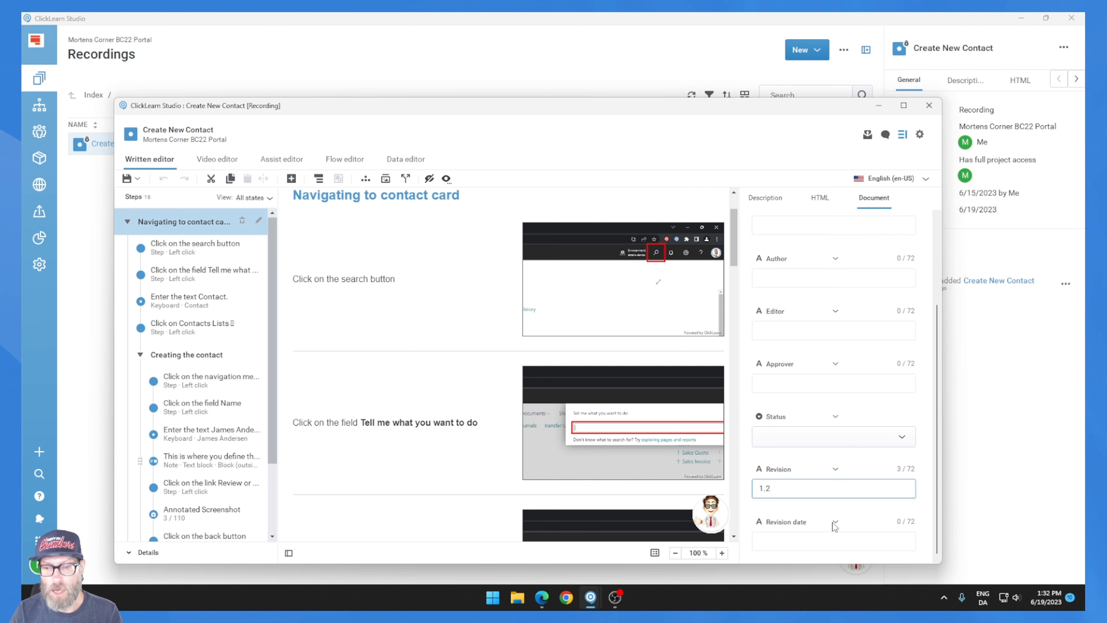
{"action": "left_click", "coordinate": [805, 541]}
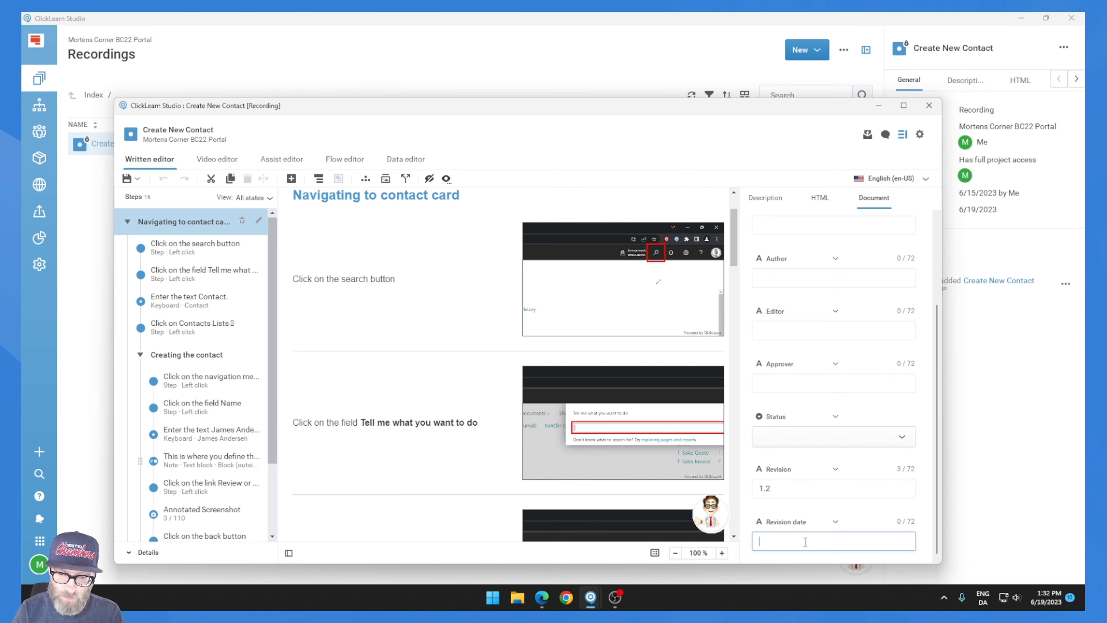
{"action": "type", "text": "2023"}
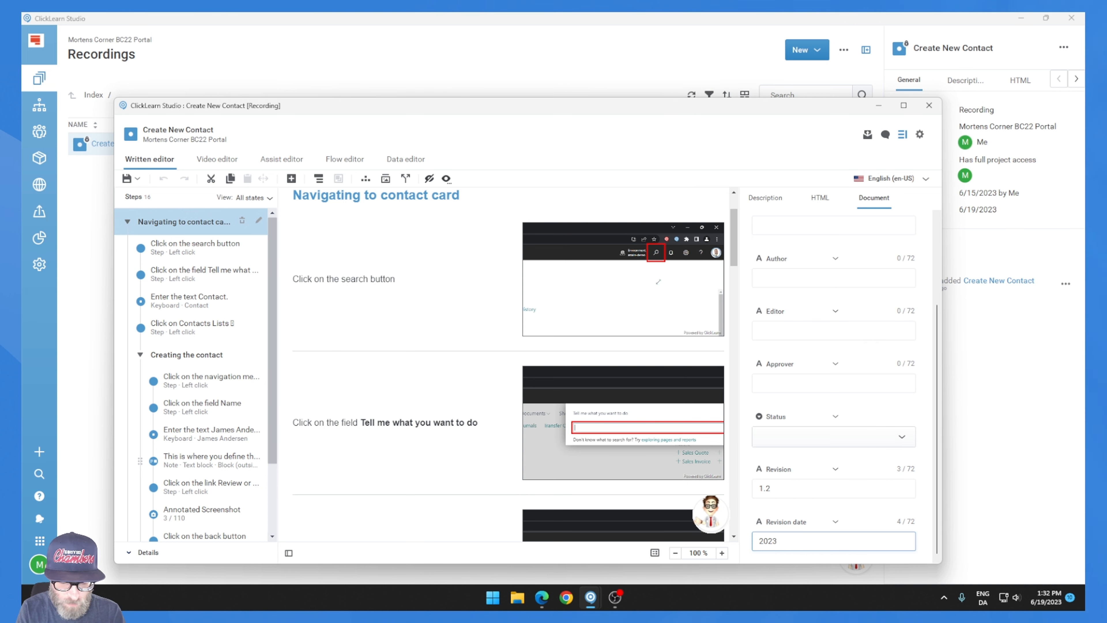
{"action": "type", "text": "0405"}
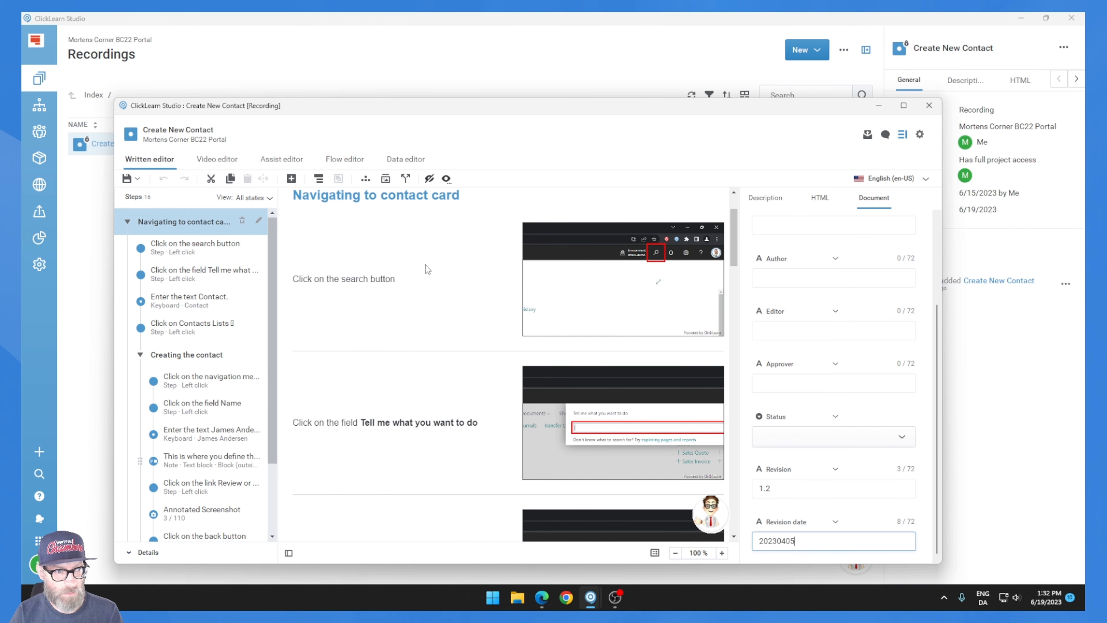
{"action": "left_click", "coordinate": [137, 179]}
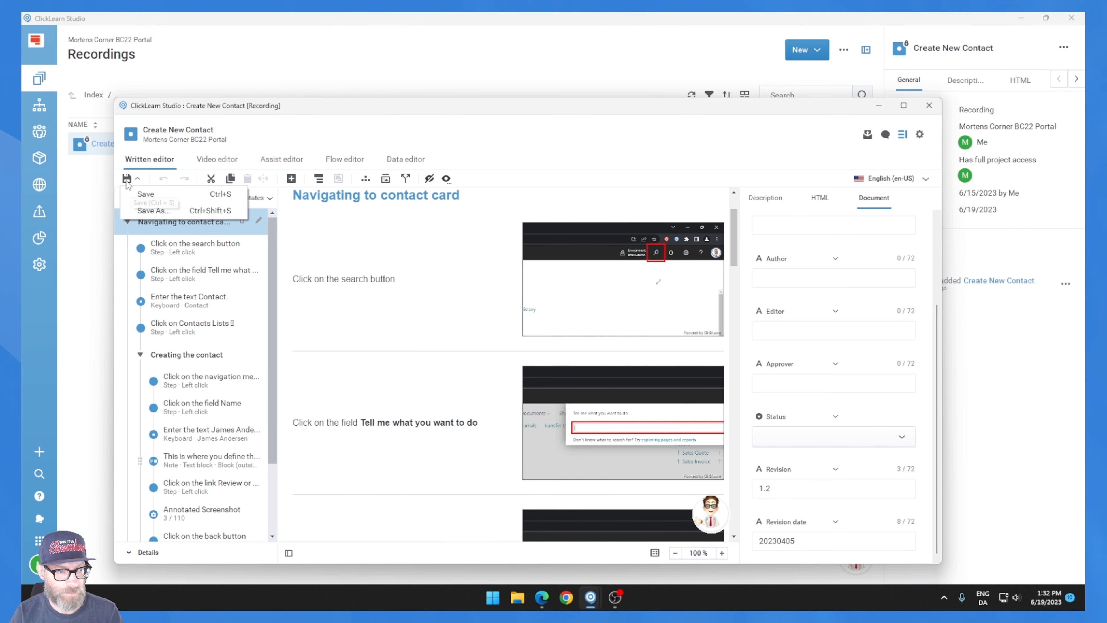
{"action": "left_click", "coordinate": [146, 195]}
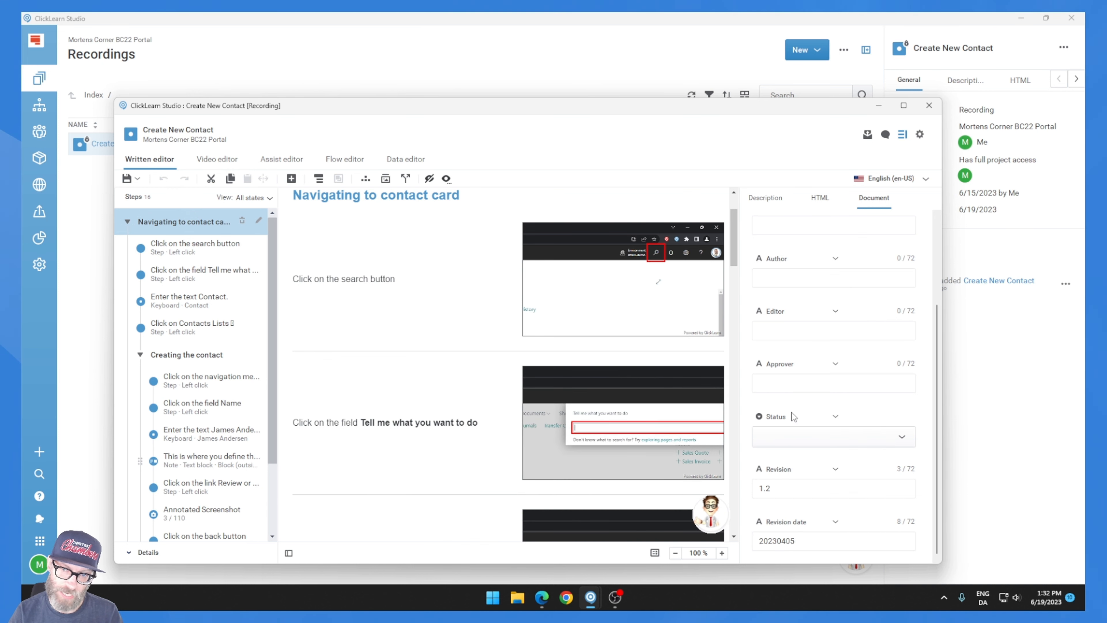
Hide the meta data properties and start a text block before "Navigating to contact card" with the lines "Revision:" and "Revision Date:"
{"action": "scroll", "coordinate": [402, 265], "scroll_direction": "up", "scroll_amount": 2}
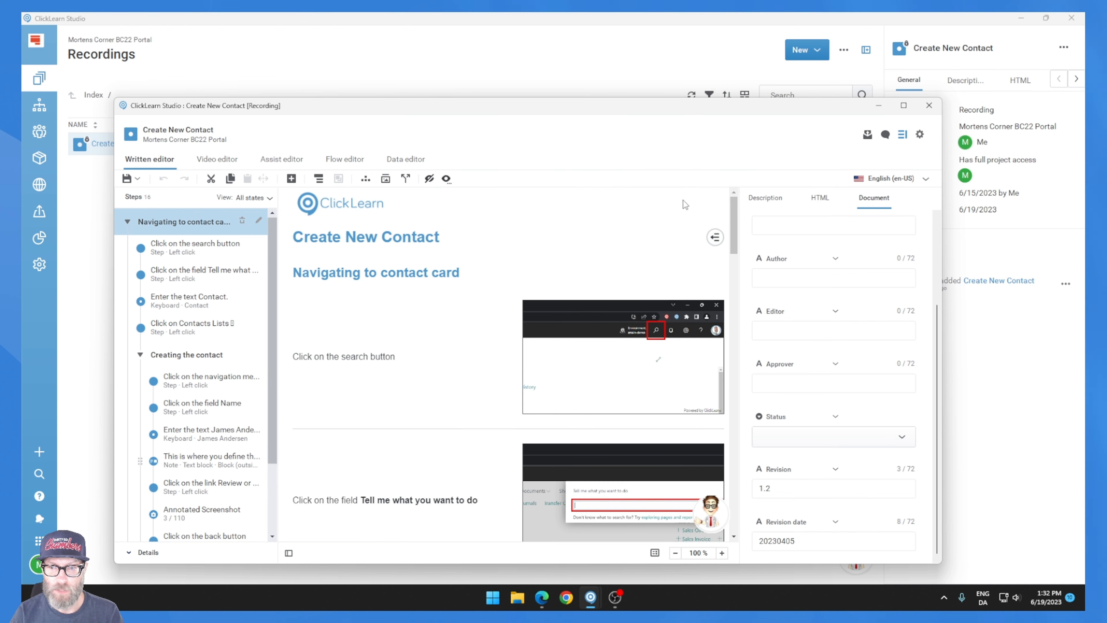
{"action": "left_click", "coordinate": [902, 135]}
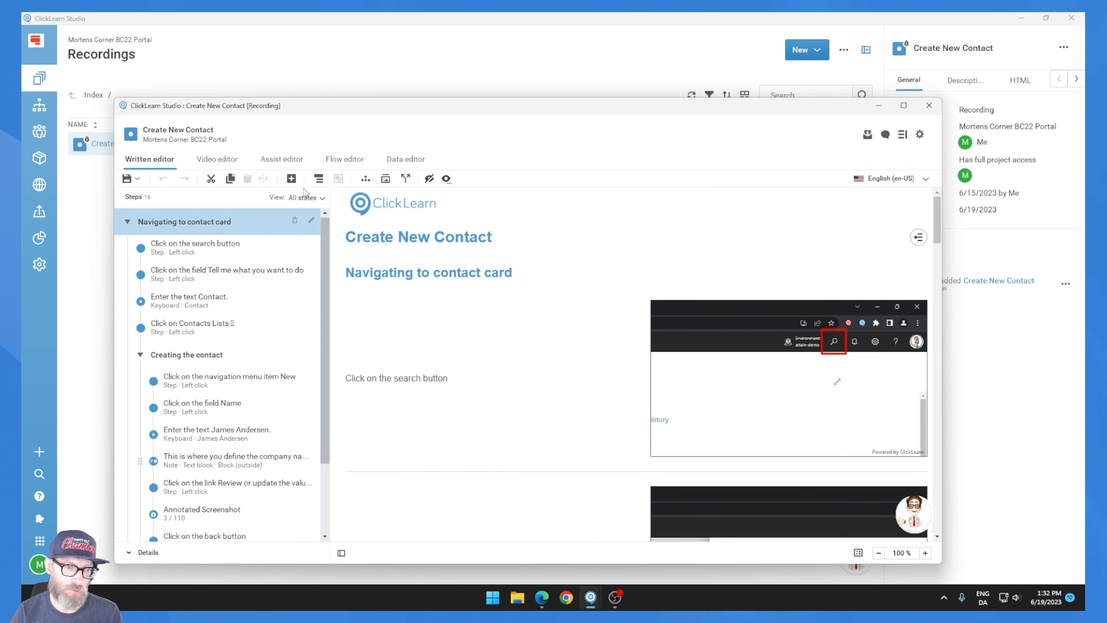
{"action": "left_click", "coordinate": [292, 178]}
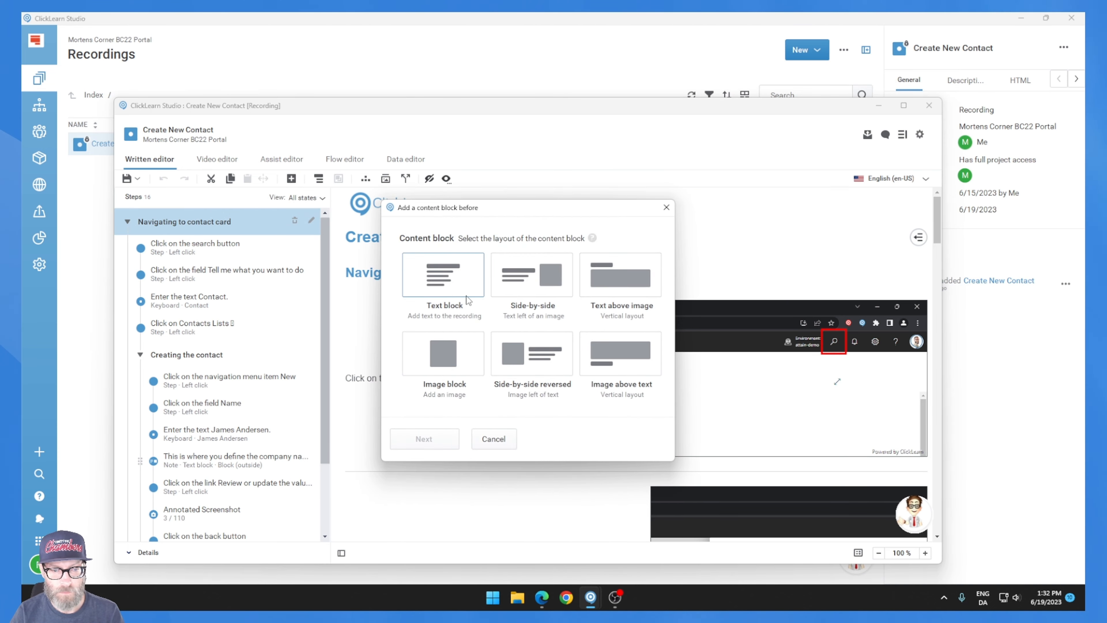
{"action": "left_click", "coordinate": [444, 293]}
{"action": "left_click", "coordinate": [439, 529]}
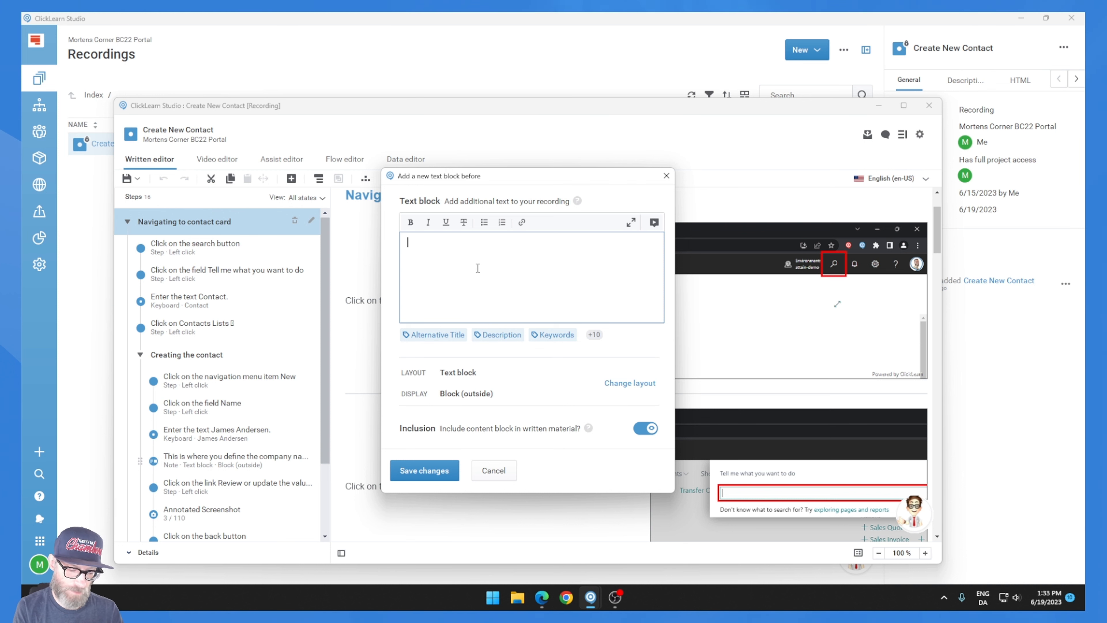
{"action": "type", "text": "Revis"}
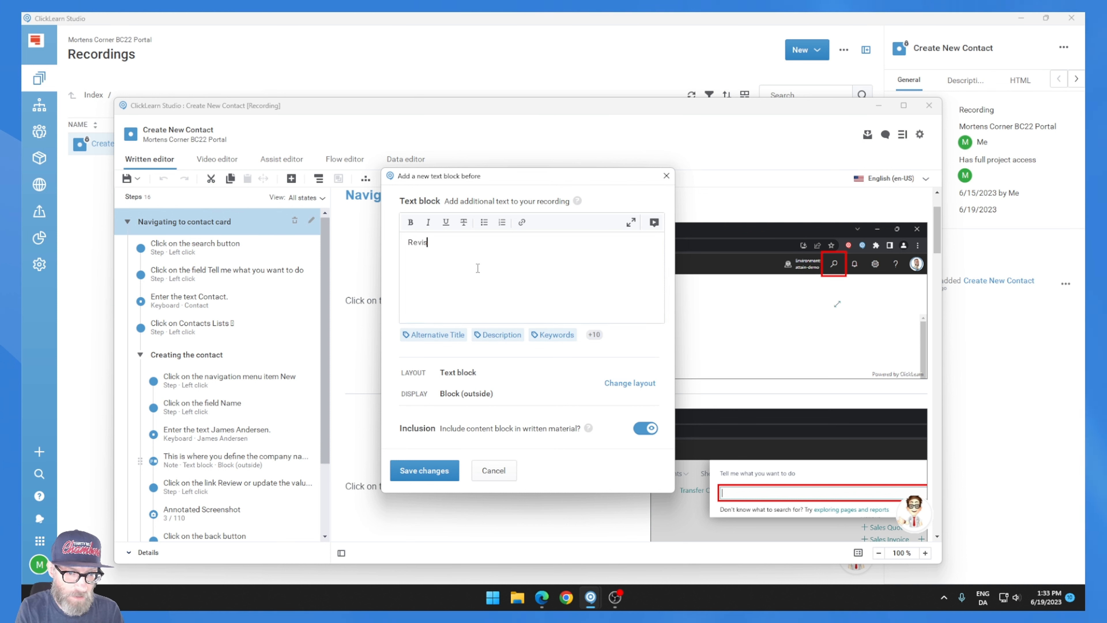
{"action": "type", "text": "ion:"}
{"action": "key", "text": "Return"}
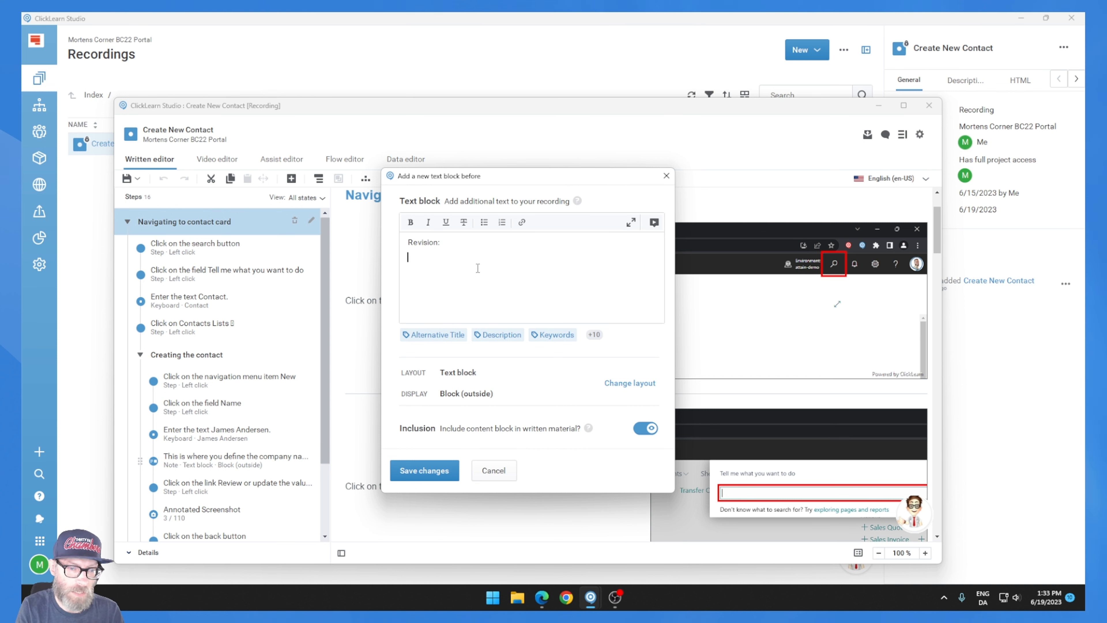
{"action": "type", "text": "Revision Date"}
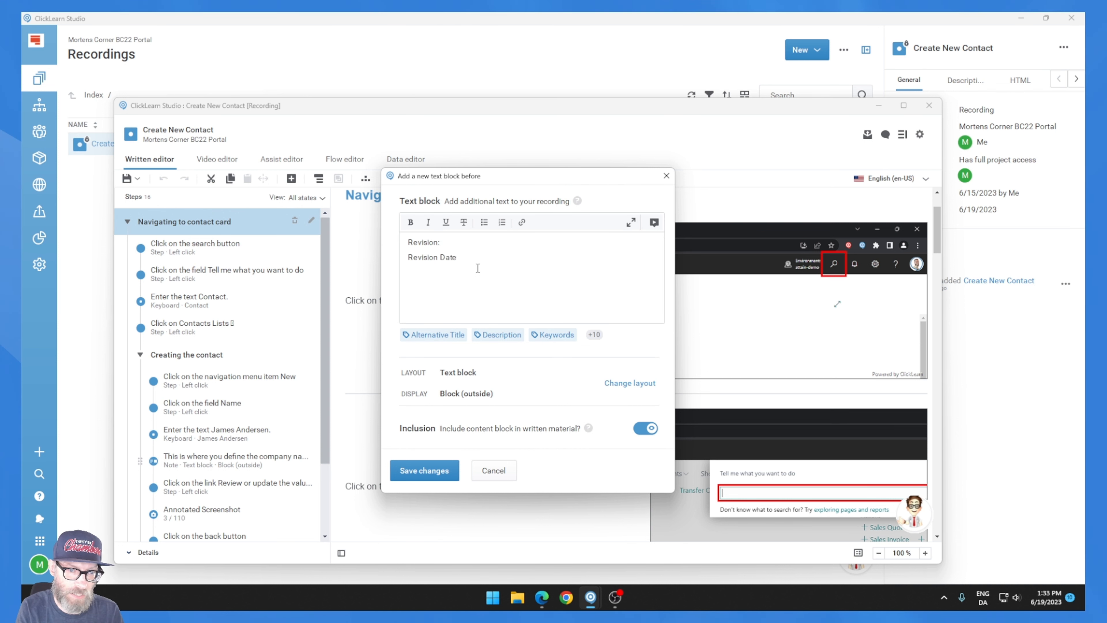
{"action": "type", "text": ":"}
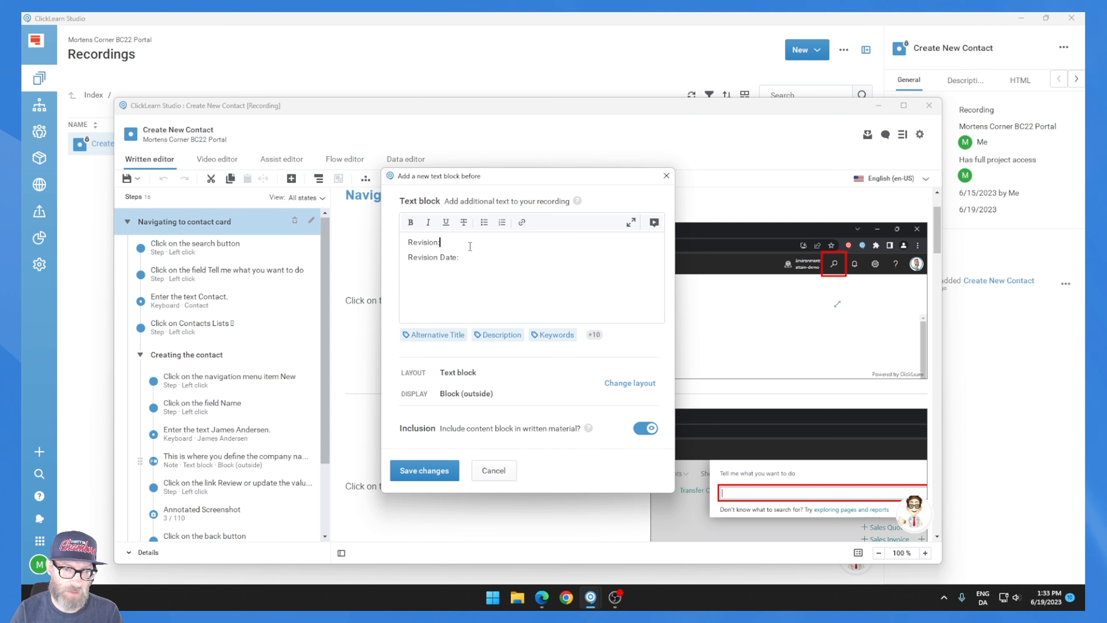
Insert the Revision variable after the "Revision:" label in the text block
{"action": "left_click", "coordinate": [595, 335]}
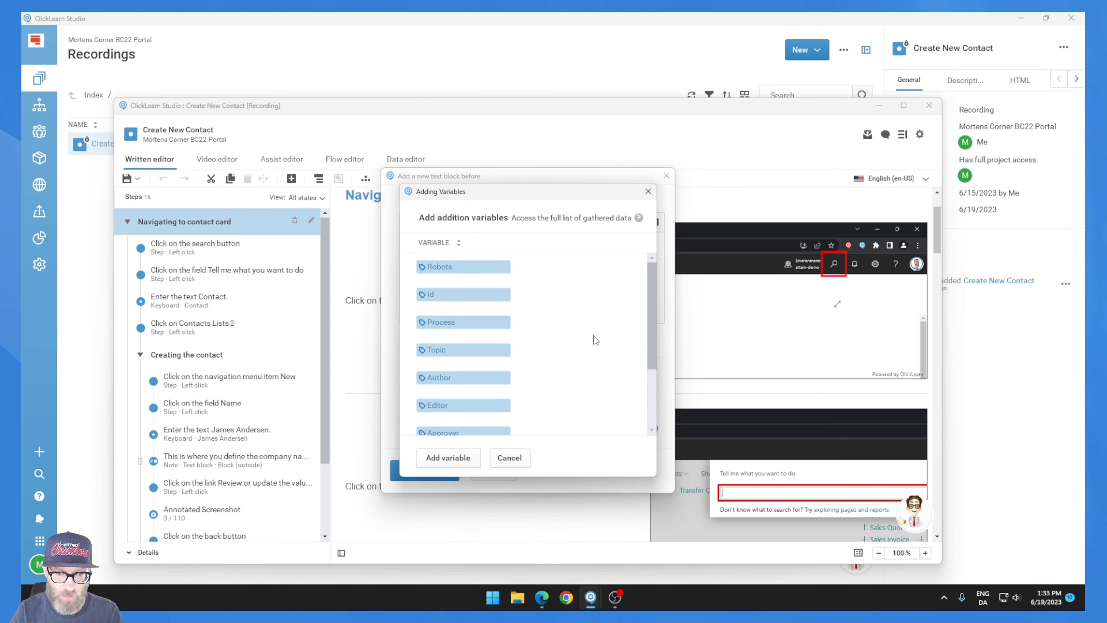
{"action": "scroll", "coordinate": [537, 305], "scroll_direction": "down", "scroll_amount": 3}
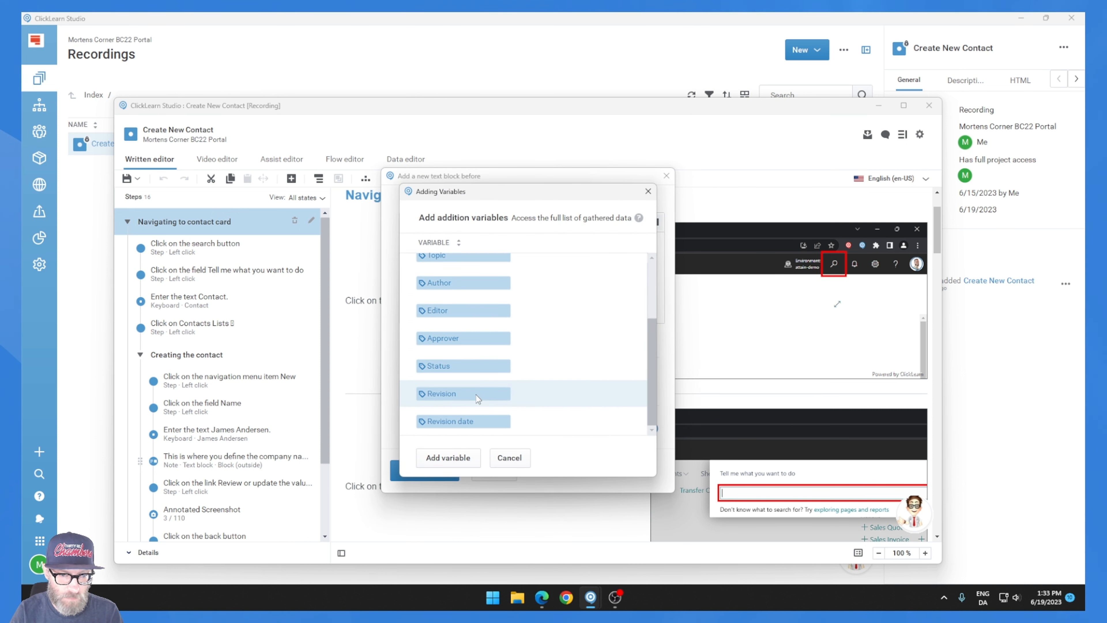
{"action": "left_click", "coordinate": [506, 402]}
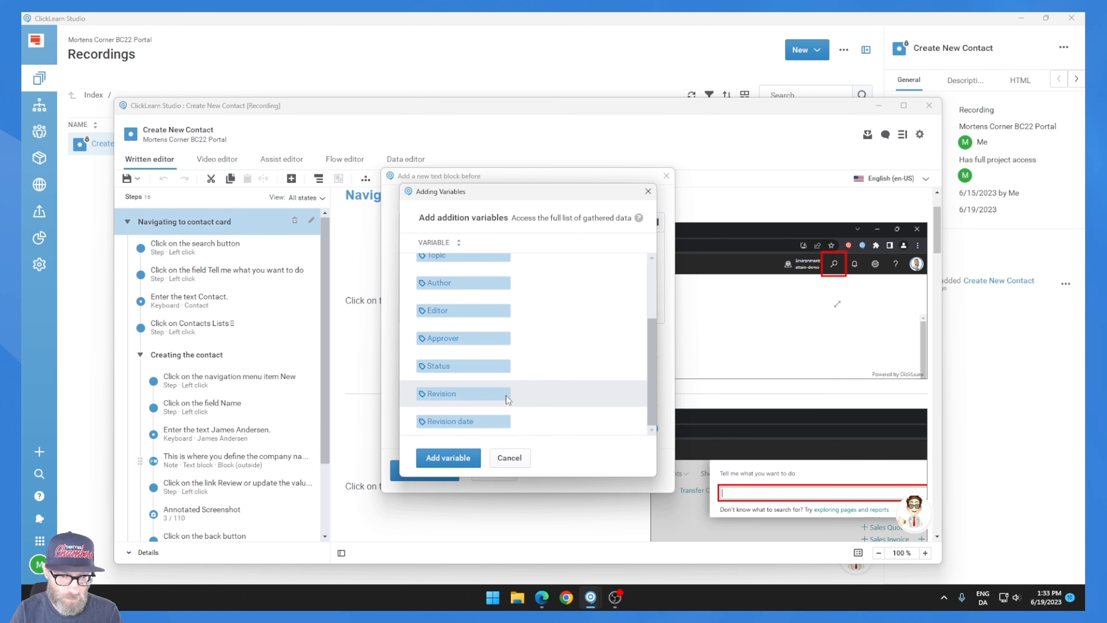
{"action": "left_click", "coordinate": [459, 457]}
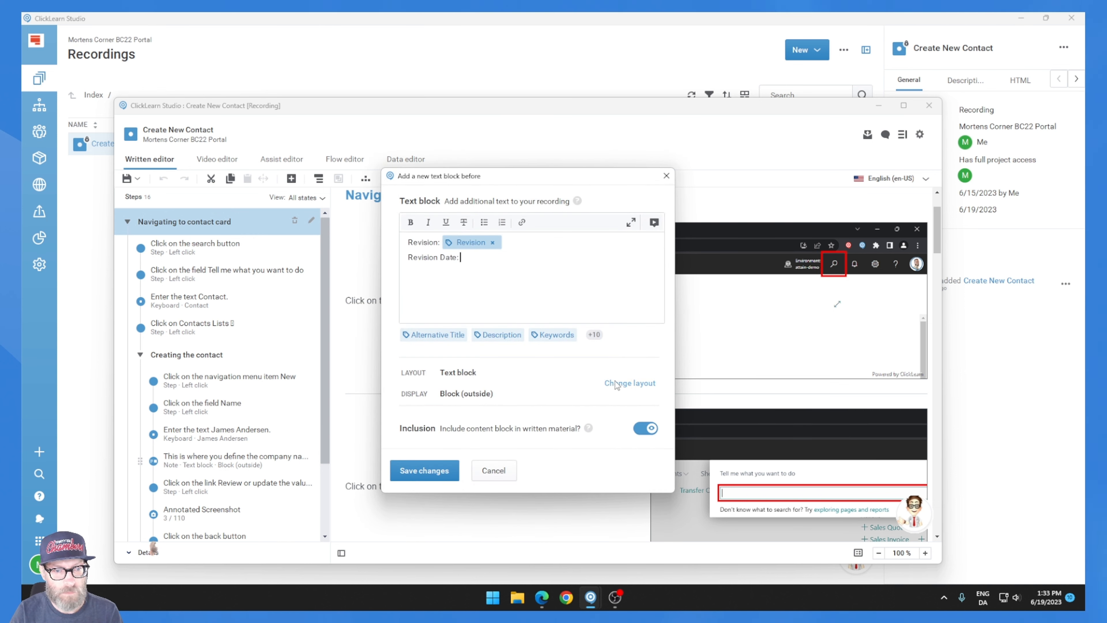
Insert the Revision date variable after the "Revision Date:" label and save the text block
{"action": "left_click", "coordinate": [594, 335]}
{"action": "scroll", "coordinate": [537, 357], "scroll_direction": "down", "scroll_amount": 1}
{"action": "left_click", "coordinate": [487, 413]}
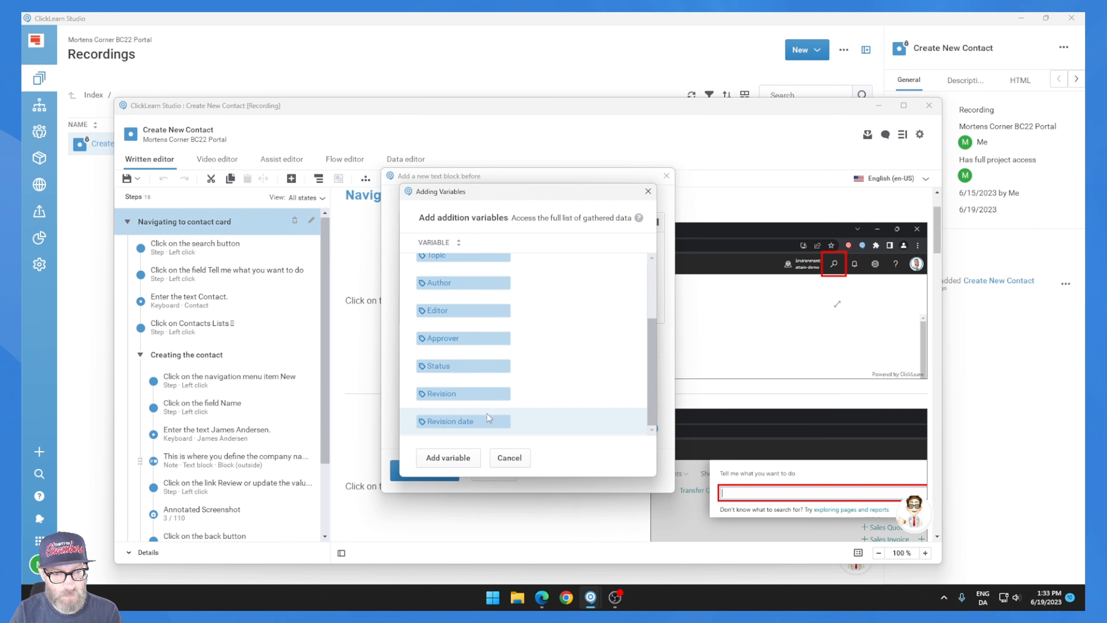
{"action": "left_click", "coordinate": [457, 460]}
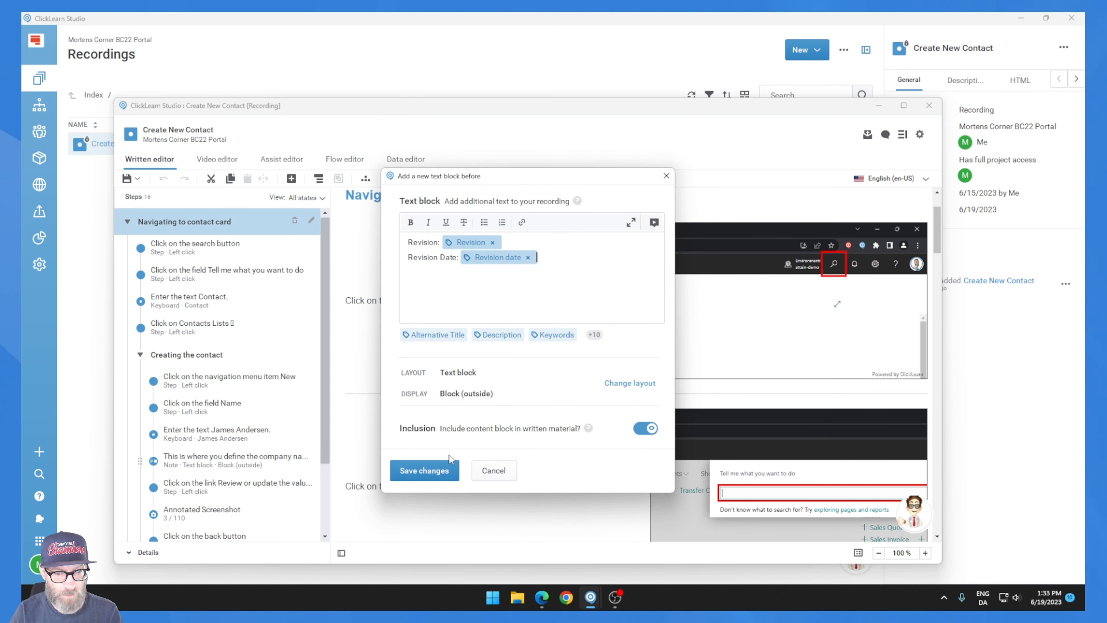
{"action": "left_click", "coordinate": [440, 471]}
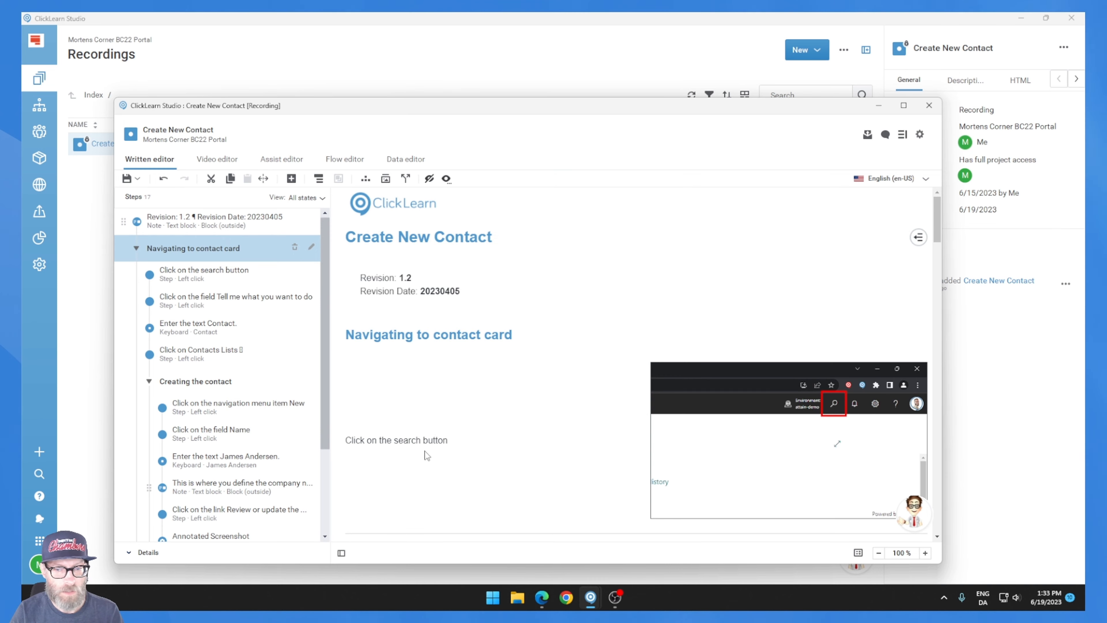
{"action": "scroll", "coordinate": [436, 313], "scroll_direction": "up", "scroll_amount": 3}
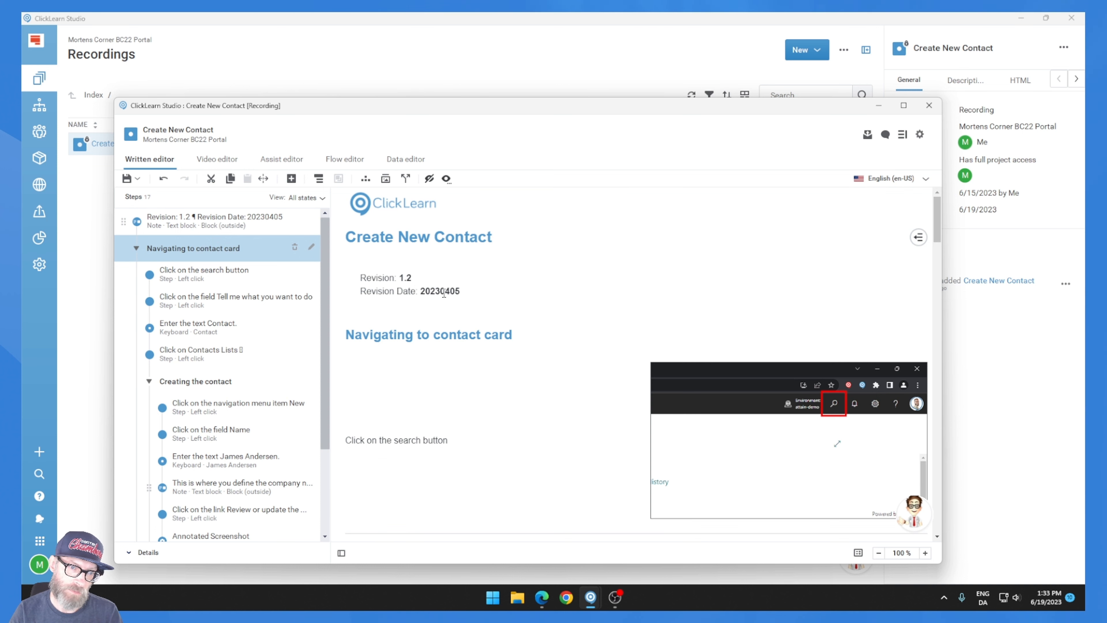
{"action": "left_click_drag", "start_coordinate": [440, 291], "coordinate": [468, 293]}
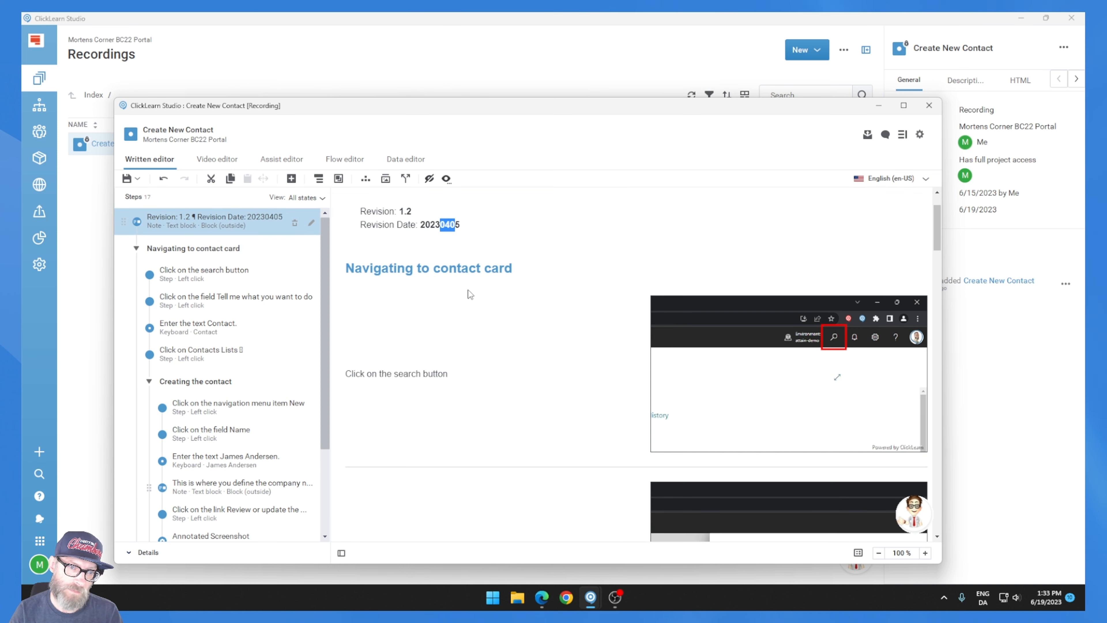
{"action": "left_click", "coordinate": [471, 245]}
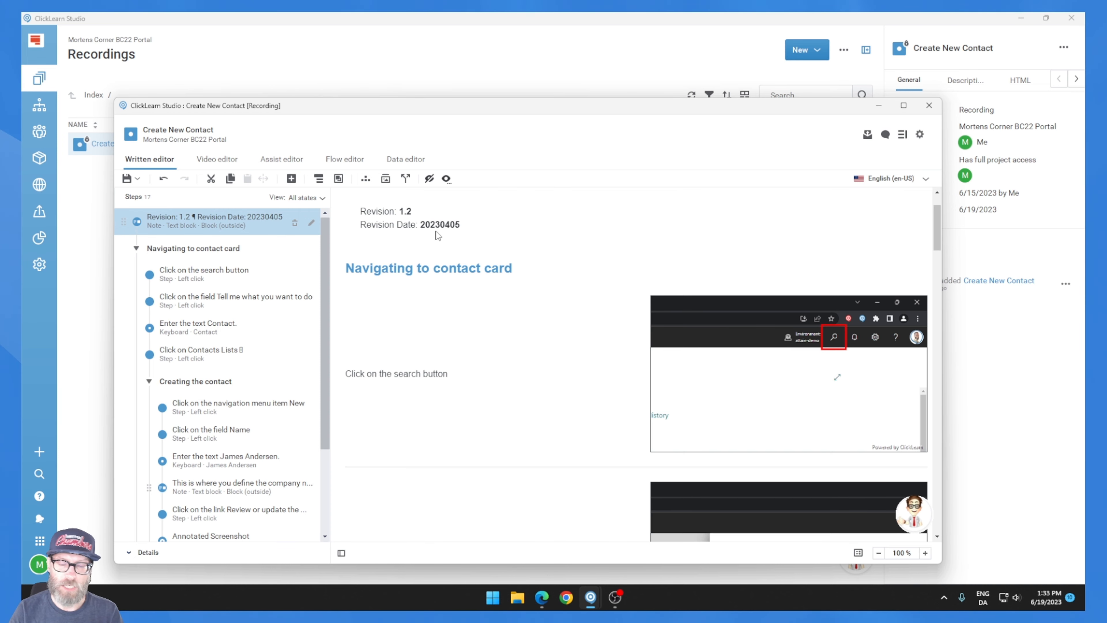
{"action": "scroll", "coordinate": [437, 231], "scroll_direction": "up", "scroll_amount": 1}
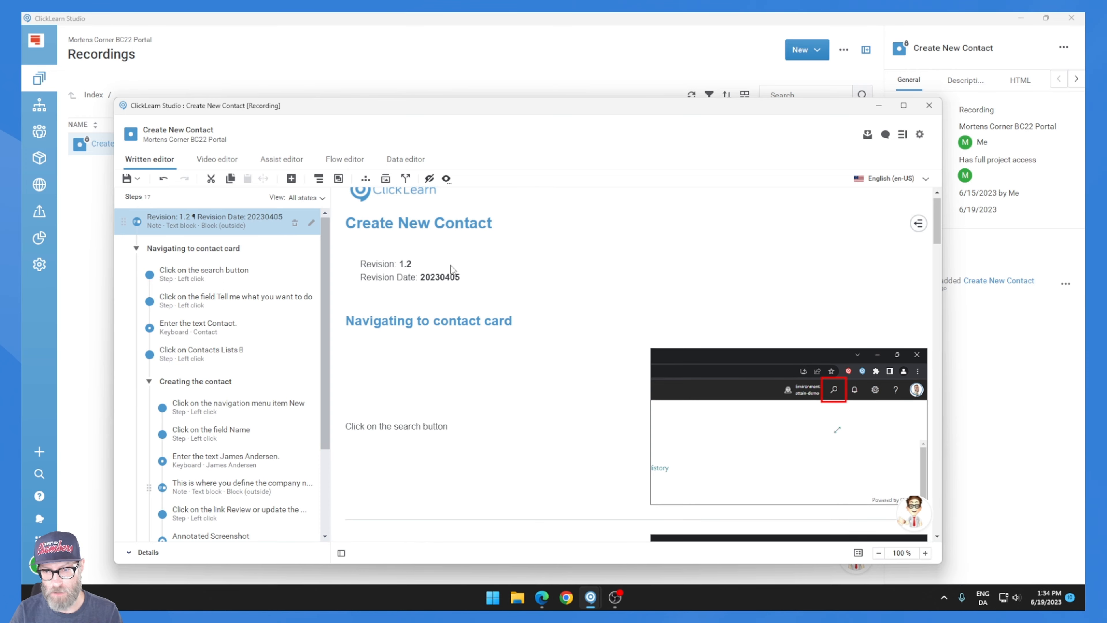
Start a new text block, displayed as Block (outside), before the last step in the "Navigate home" section
{"action": "scroll", "coordinate": [452, 279], "scroll_direction": "down", "scroll_amount": 10}
{"action": "scroll", "coordinate": [458, 295], "scroll_direction": "down", "scroll_amount": 5}
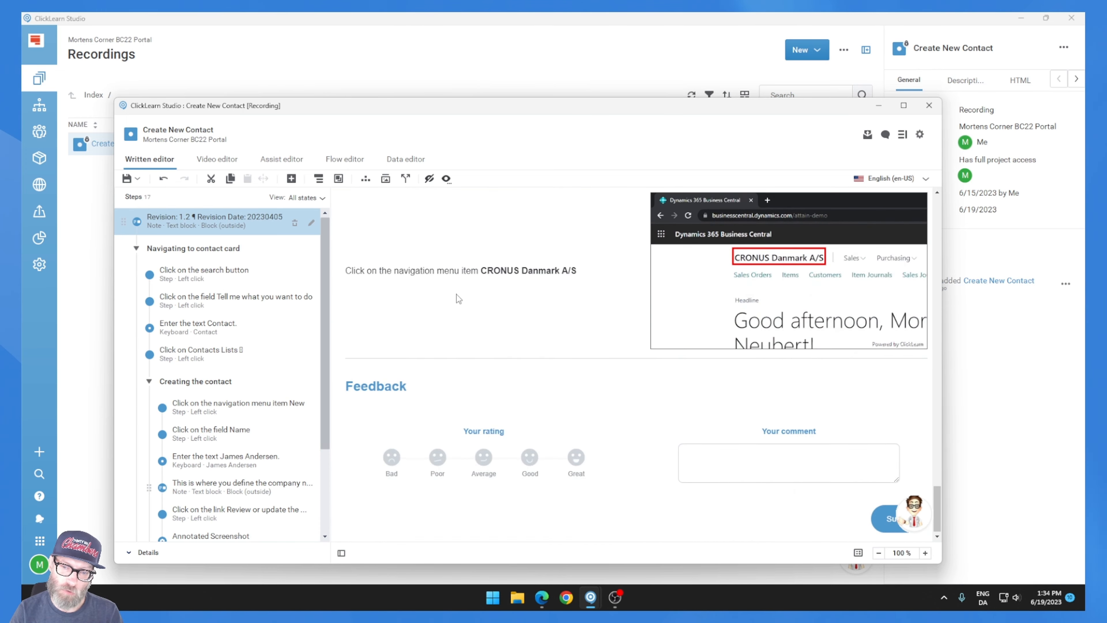
{"action": "left_click_drag", "start_coordinate": [327, 361], "coordinate": [305, 475]}
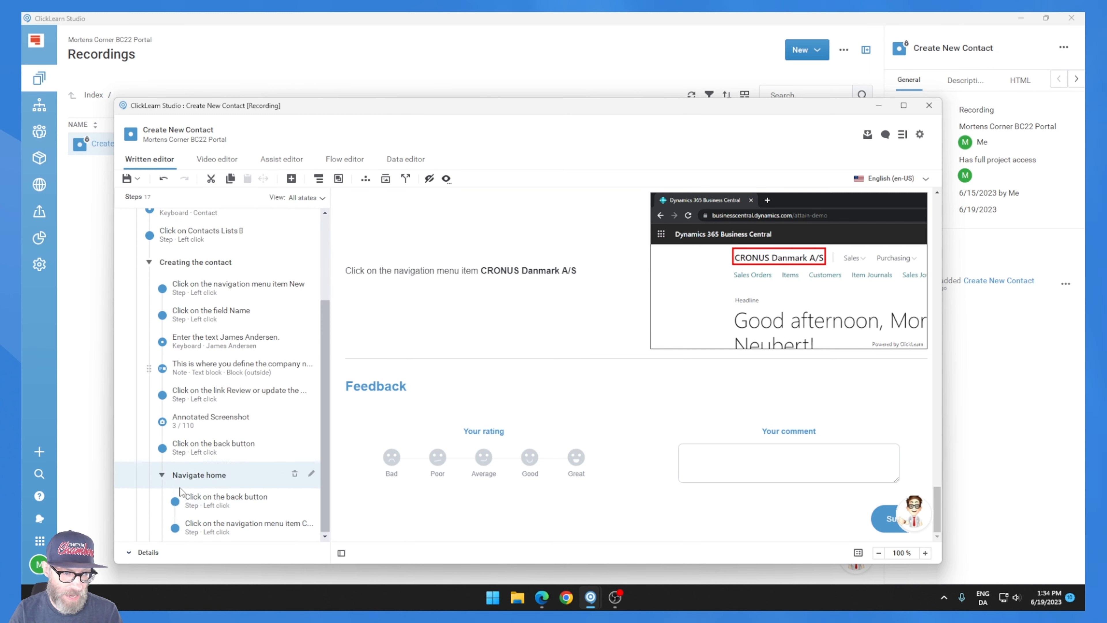
{"action": "left_click", "coordinate": [216, 531]}
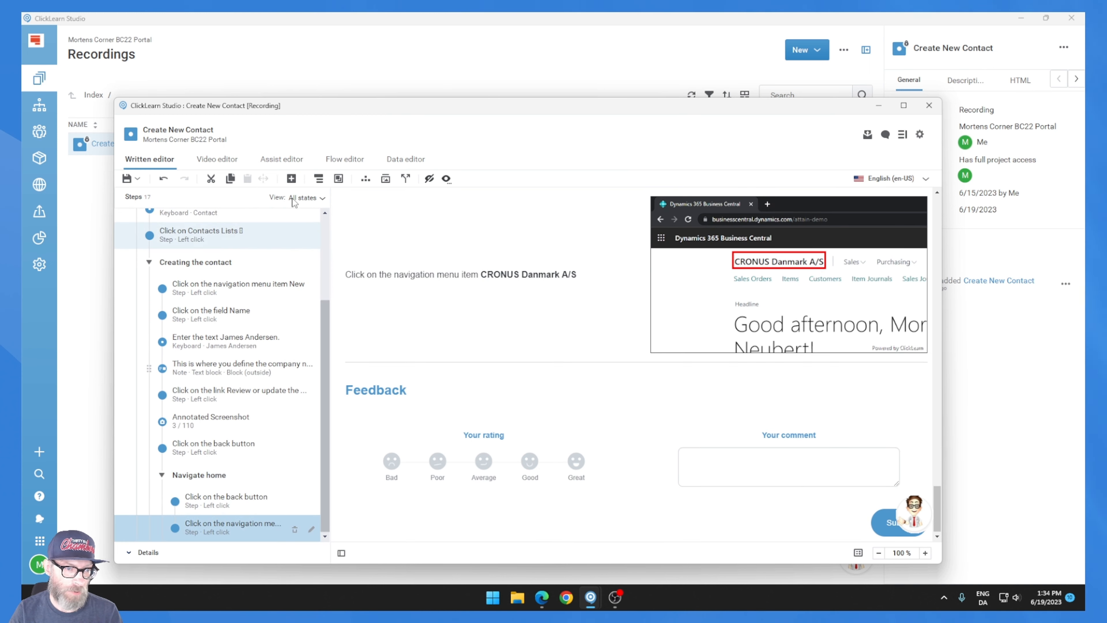
{"action": "left_click", "coordinate": [292, 179]}
{"action": "left_click", "coordinate": [444, 277]}
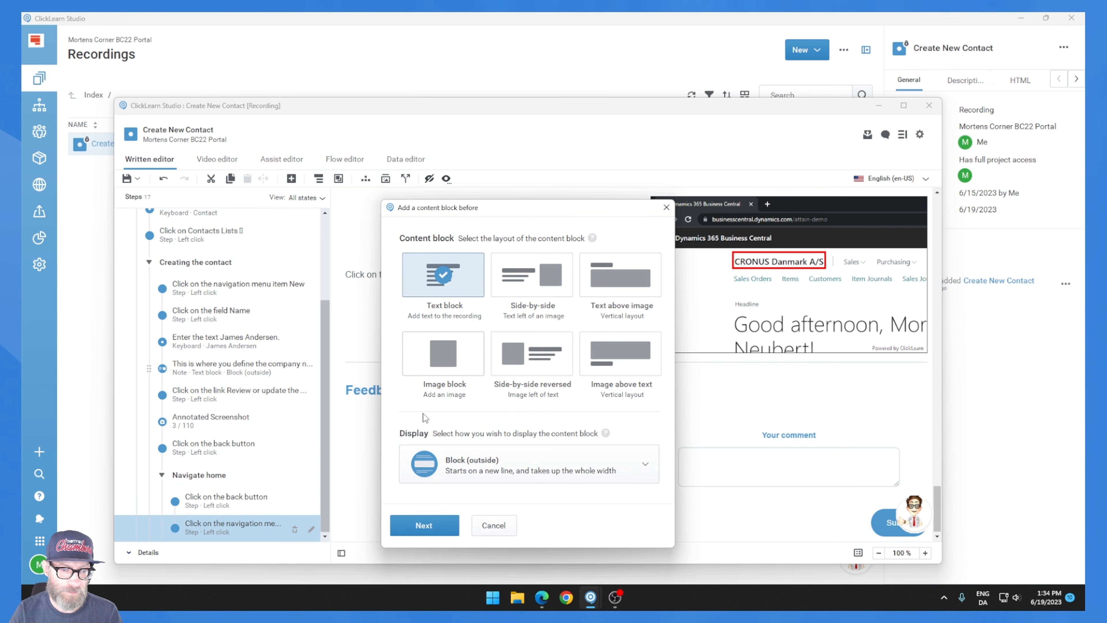
{"action": "left_click", "coordinate": [417, 532]}
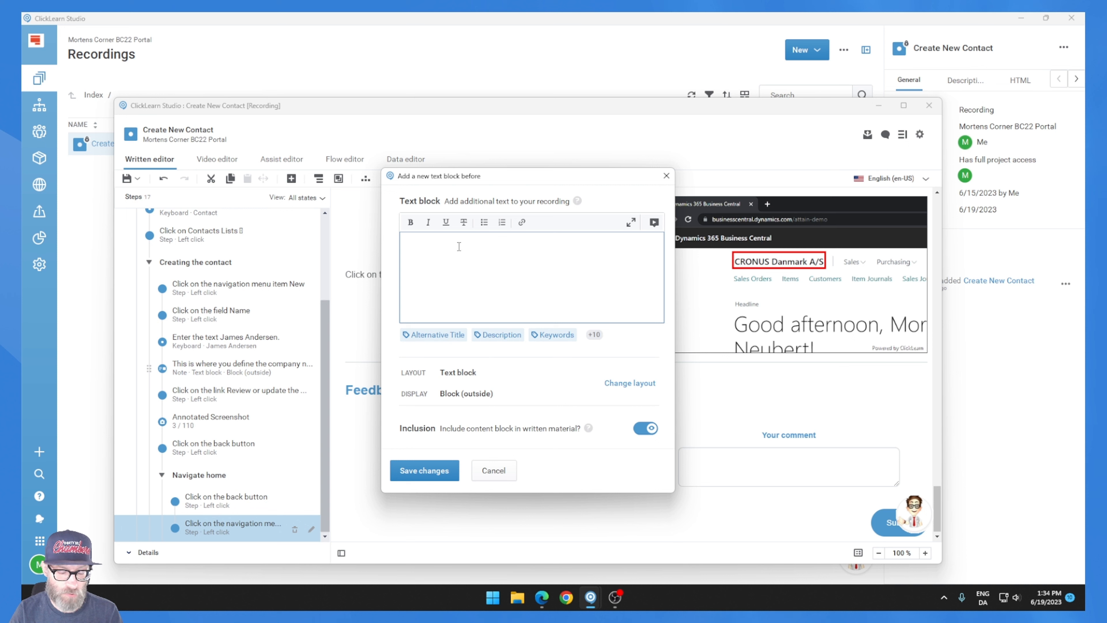
Enter the bold heading "Changelog" in the text block and begin a new line beneath it
{"action": "type", "text": "Change"}
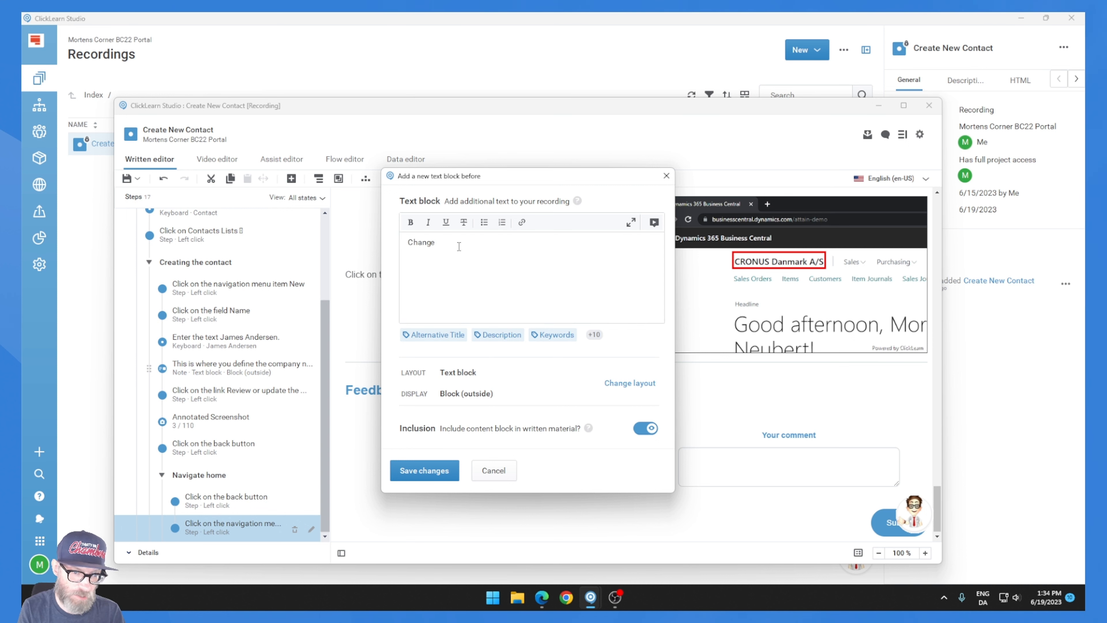
{"action": "type", "text": "log"}
{"action": "key", "text": "ctrl+a"}
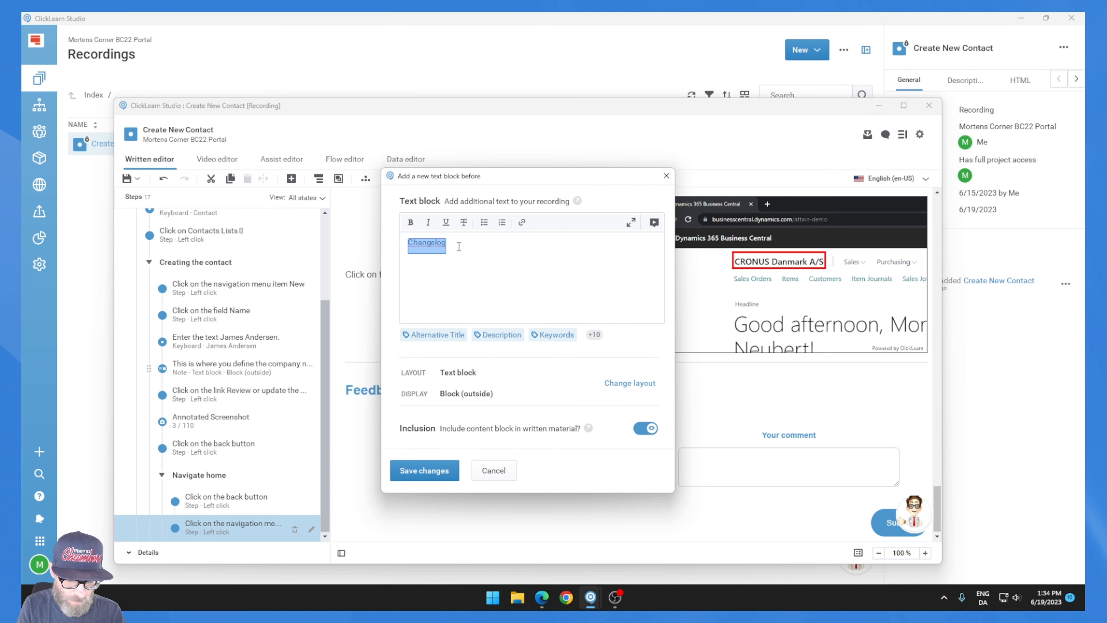
{"action": "key", "text": "ctrl+b"}
{"action": "key", "text": "Right"}
{"action": "key", "text": "Return"}
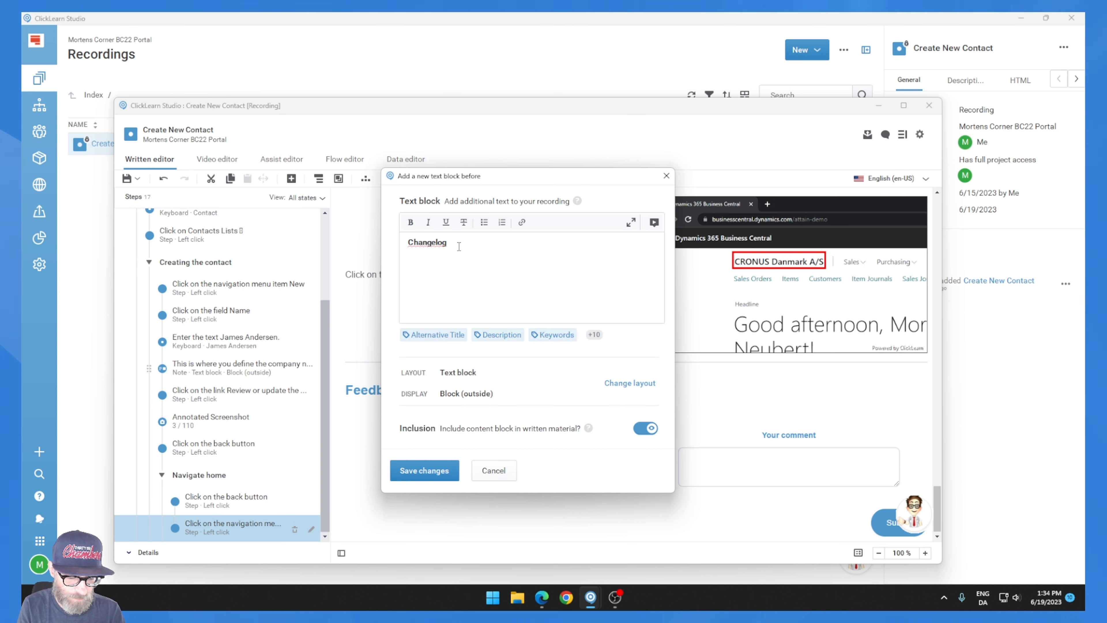
List revisions 1.2, 1.1 and 1.0 on separate lines beneath the Changelog heading, newest first
{"action": "type", "text": "Revis"}
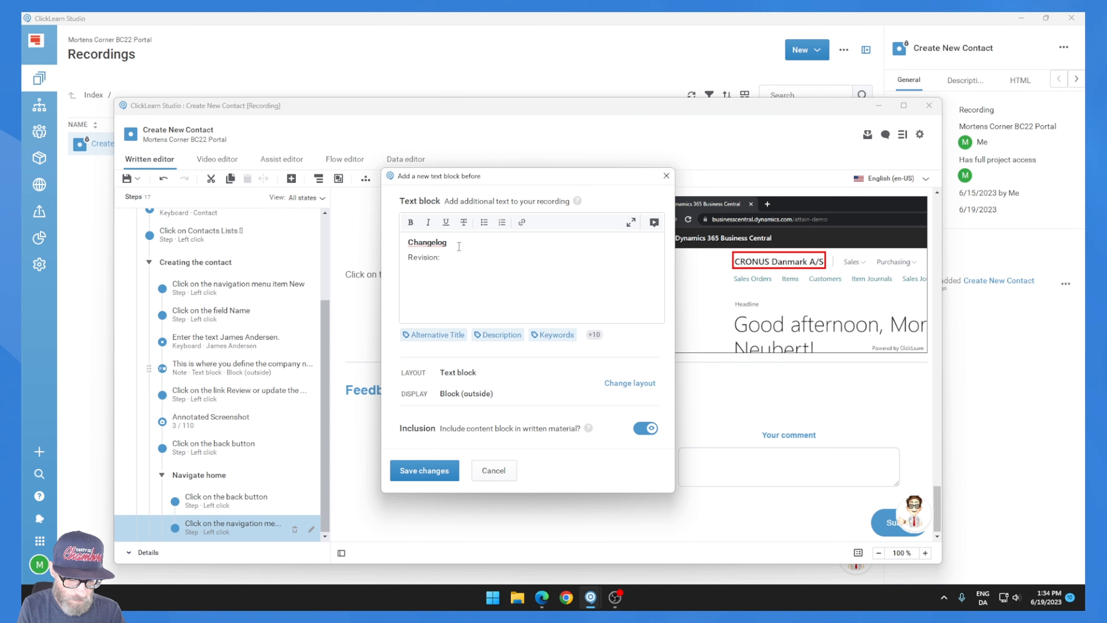
{"action": "type", "text": "ion: "}
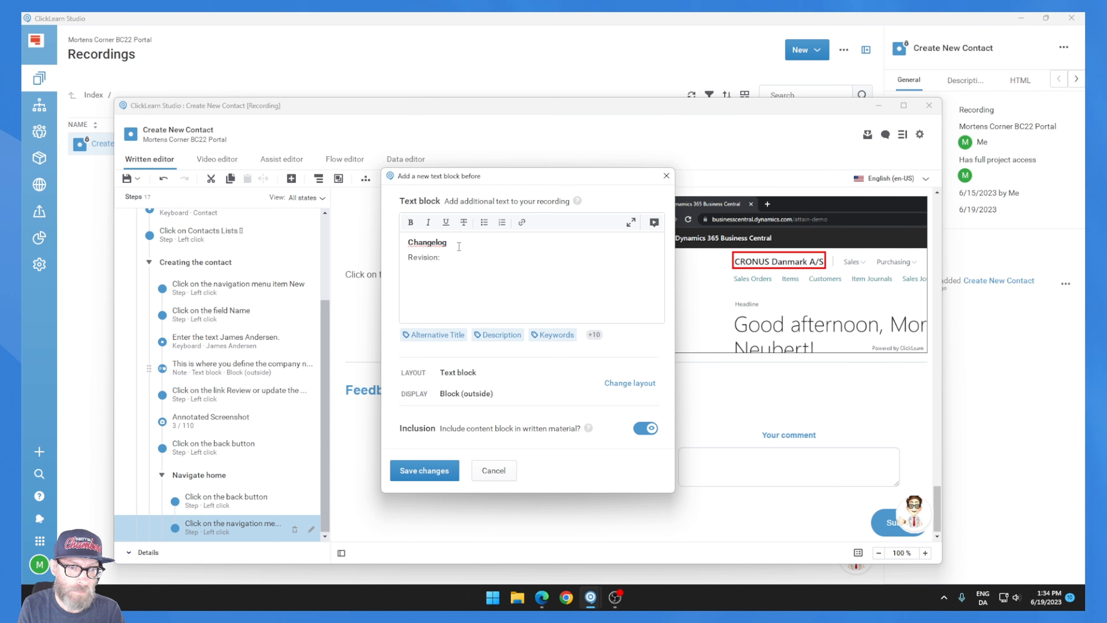
{"action": "type", "text": "1"}
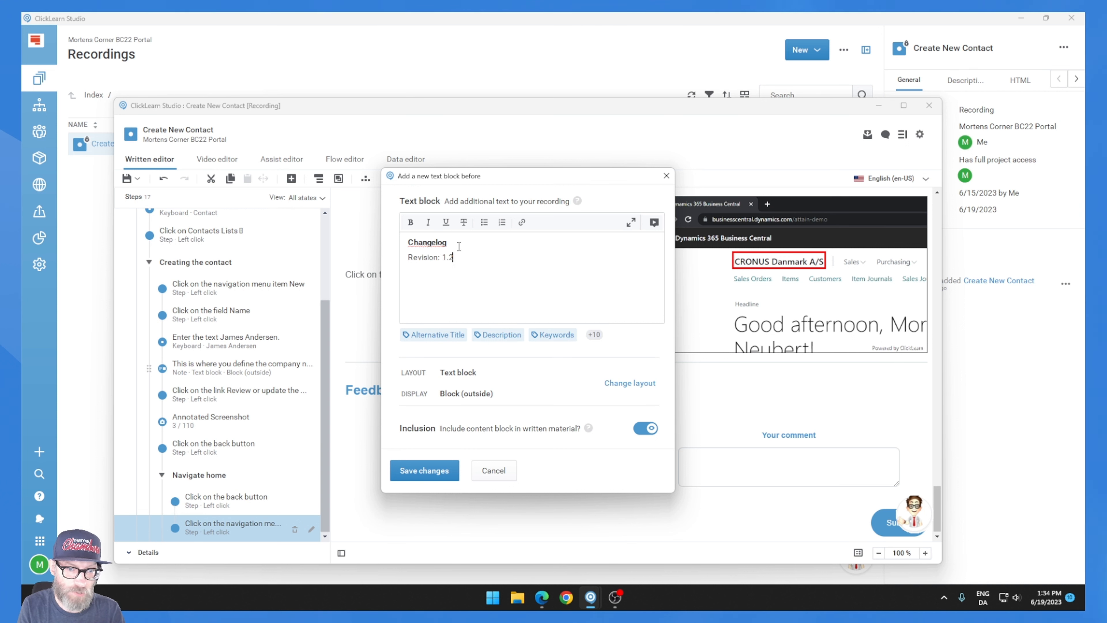
{"action": "type", "text": ".2"}
{"action": "key", "text": "Return"}
{"action": "type", "text": "Rev"}
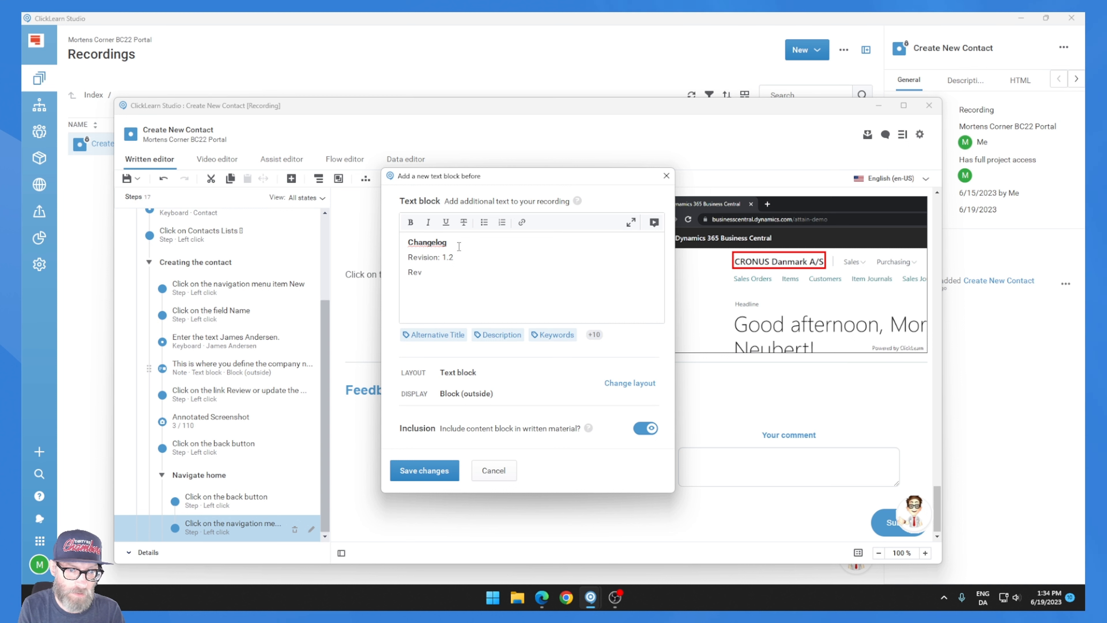
{"action": "type", "text": "ision"}
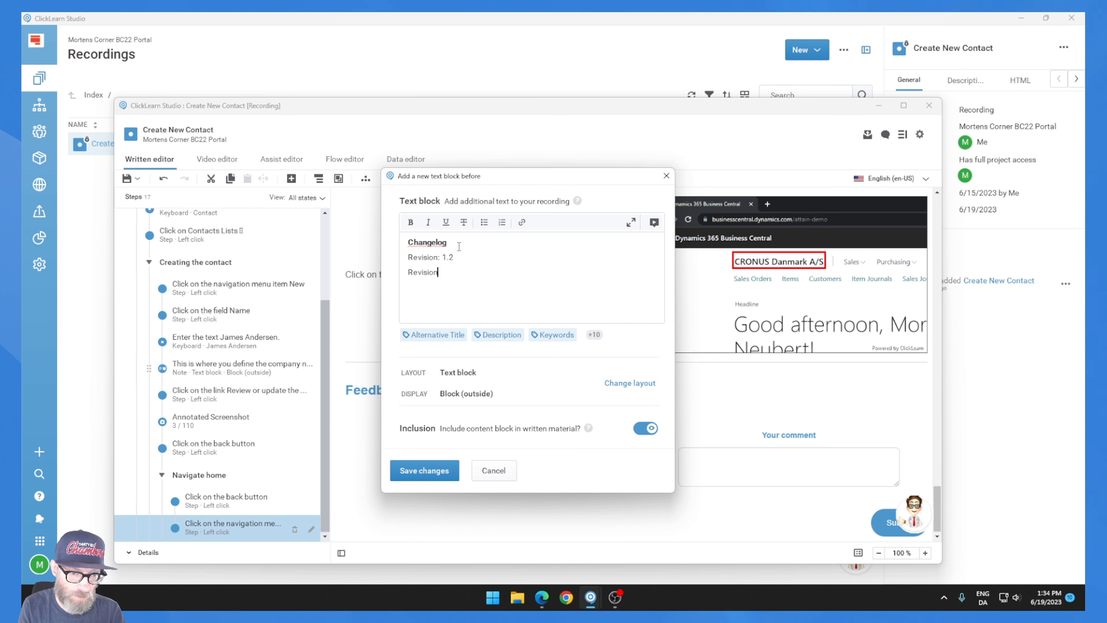
{"action": "type", "text": "Revision 1.0"}
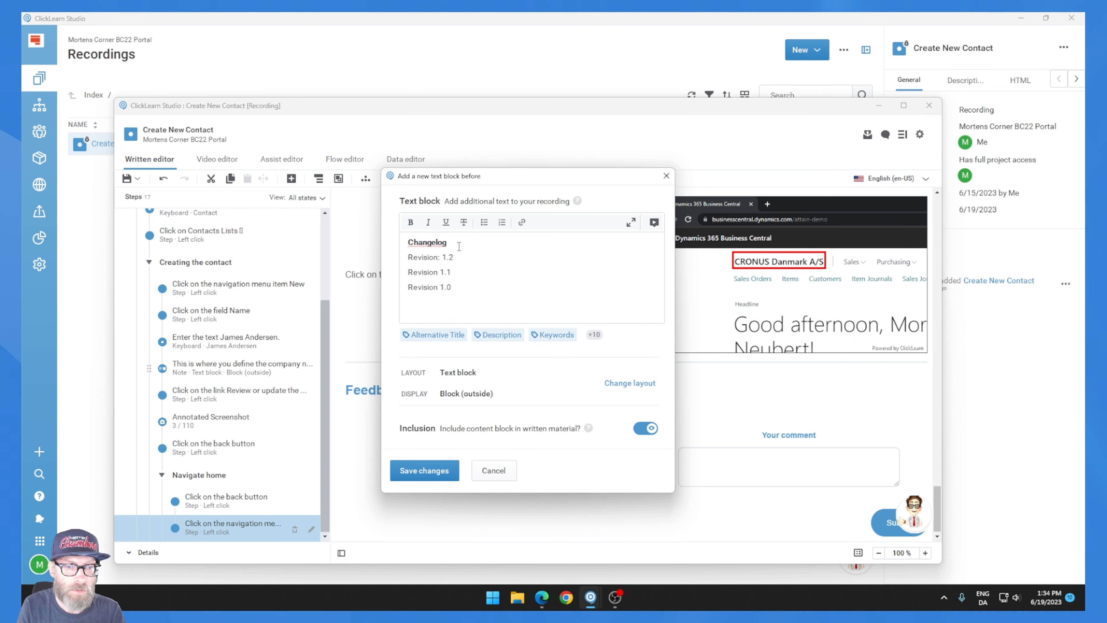
Punctuate the changelog lines as "Revision 1.2:", "Revision 1.1:" and "Revision 1.0:"
{"action": "type", "text": ":"}
{"action": "key", "text": "Up"}
{"action": "key", "text": "Left"}
{"action": "key", "text": "Left"}
{"action": "key", "text": "Left"}
{"action": "key", "text": "Left"}
{"action": "key", "text": "Left"}
{"action": "key", "text": "Left"}
{"action": "key", "text": "Left"}
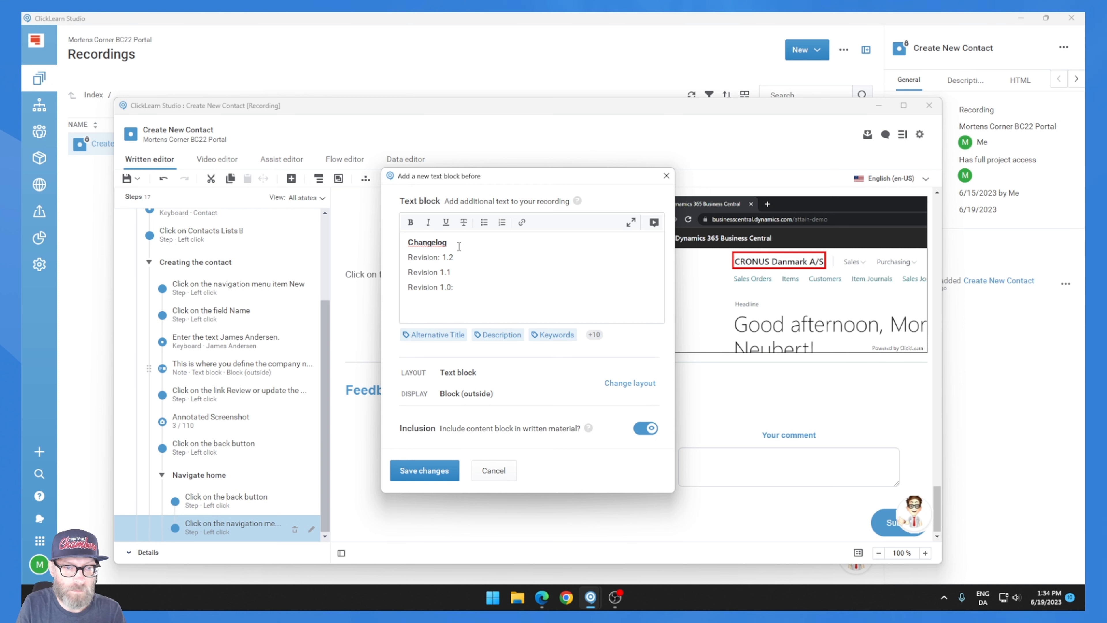
{"action": "type", "text": ":"}
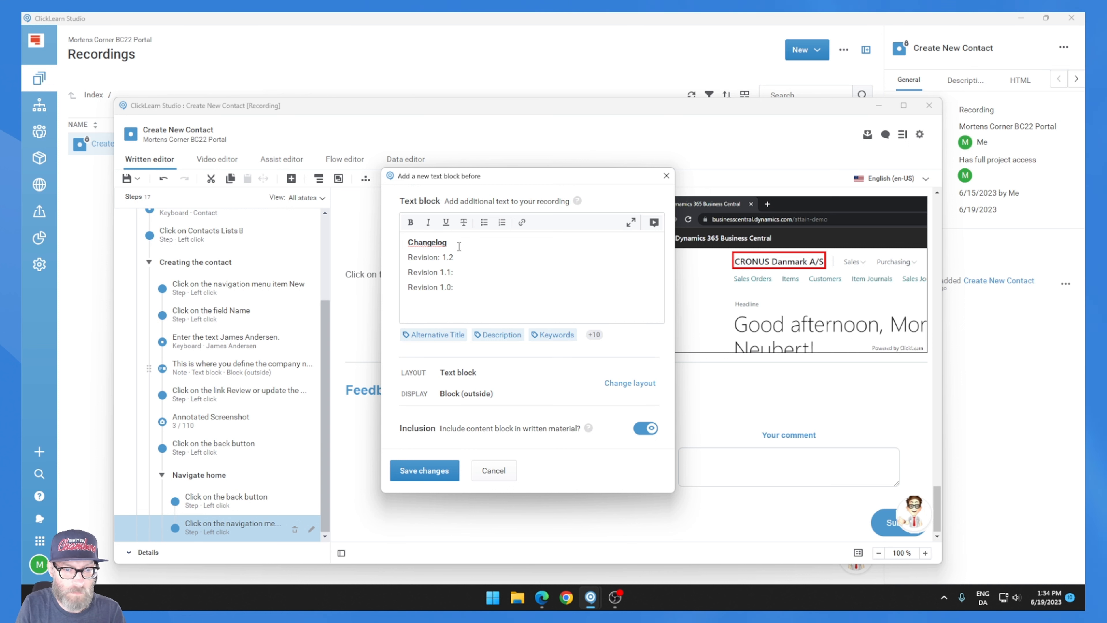
{"action": "key", "text": "Up"}
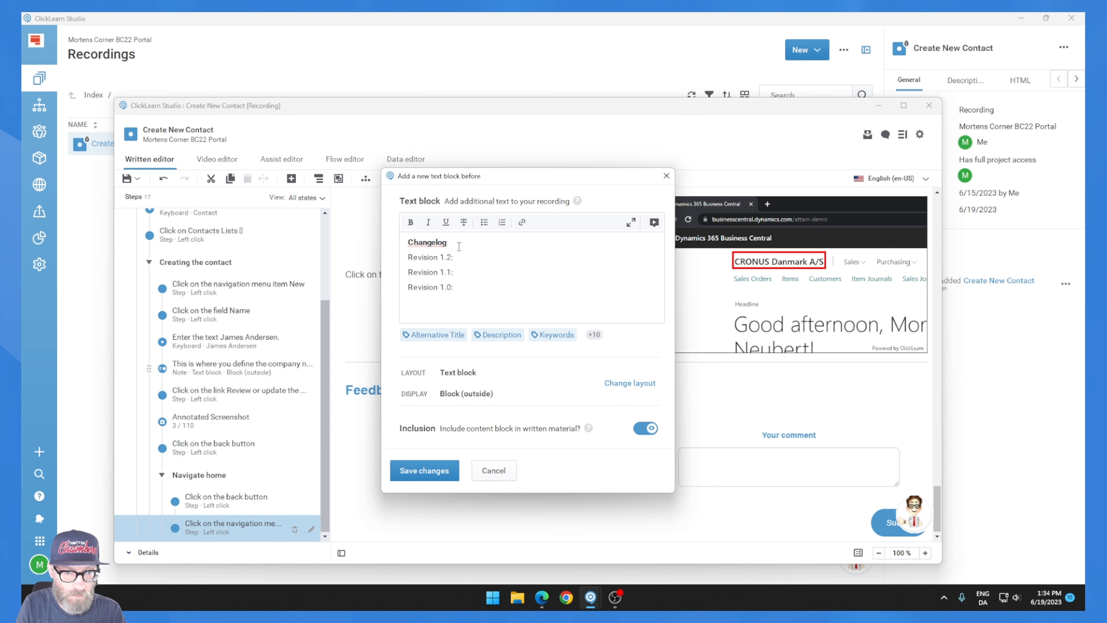
Describe revision 1.0 as "first final draft" and revision 1.1 as "added section for navigation to home"
{"action": "key", "text": "Down"}
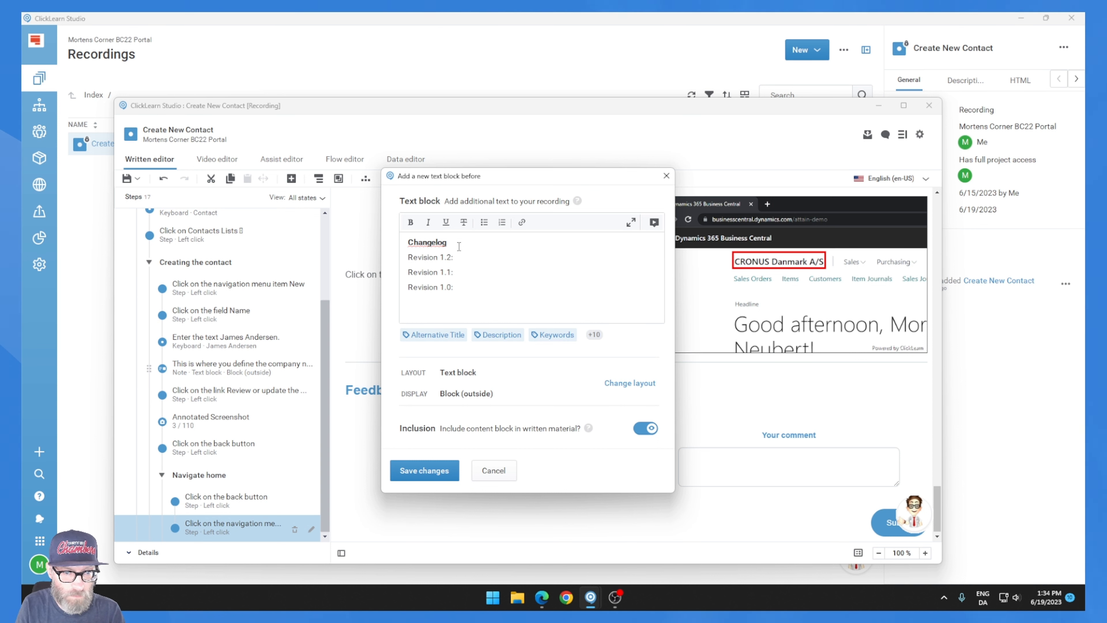
{"action": "key", "text": "Down"}
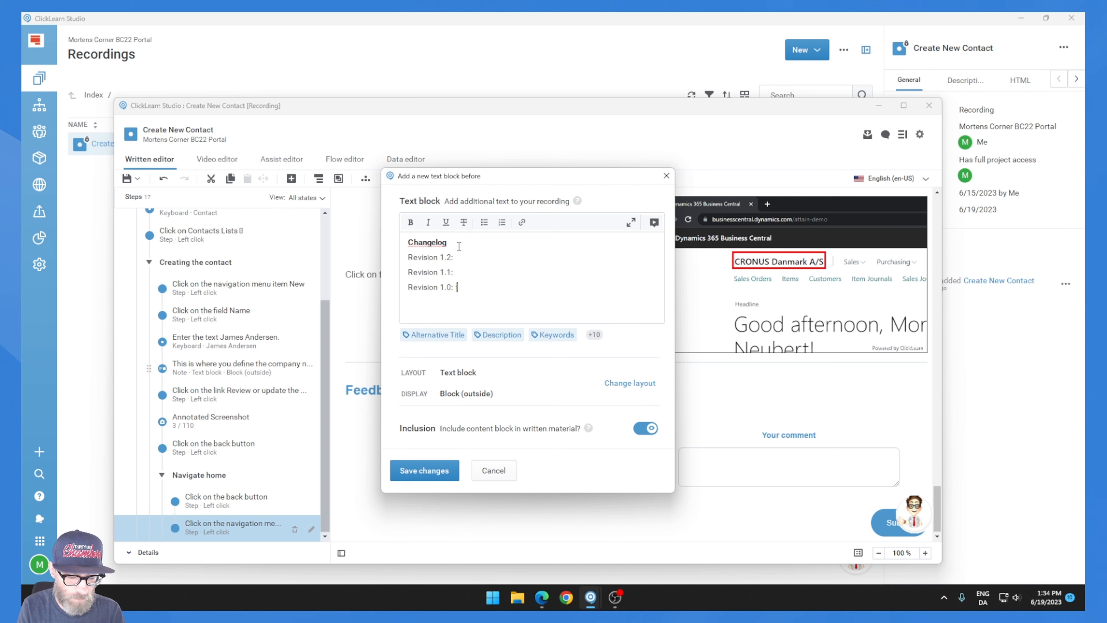
{"action": "type", "text": "first final draft"}
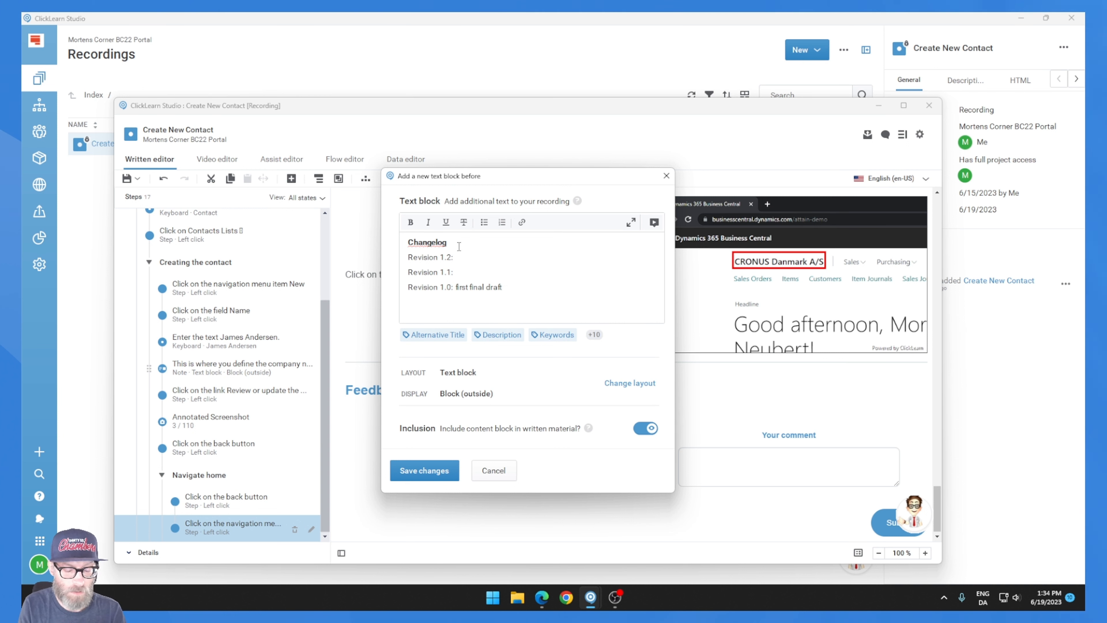
{"action": "type", "text": "d section for navigation to"}
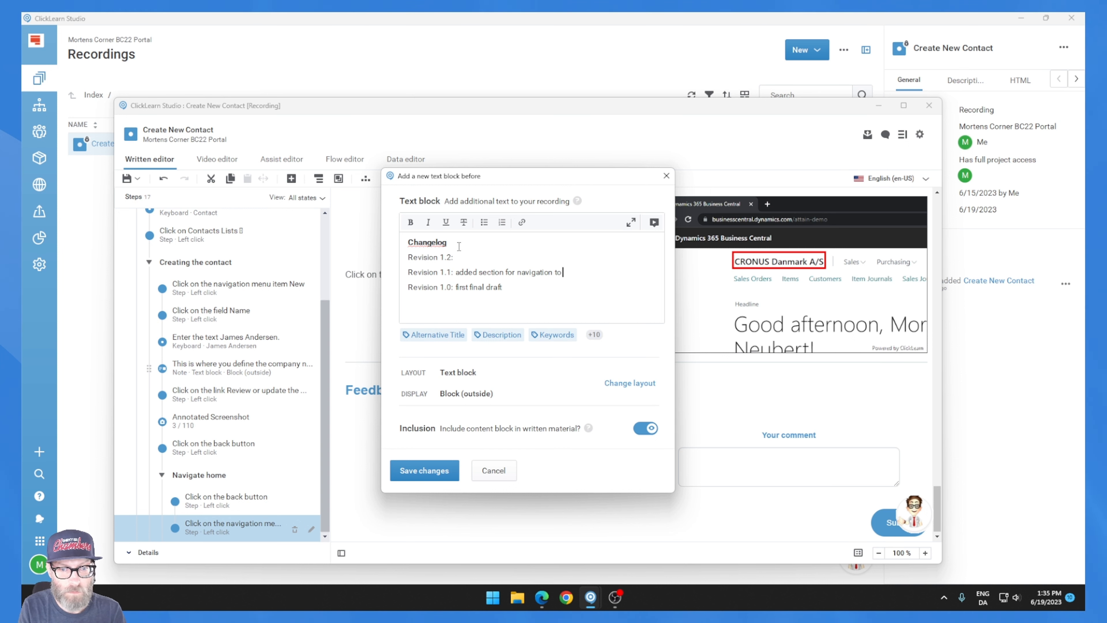
{"action": "type", "text": "home"}
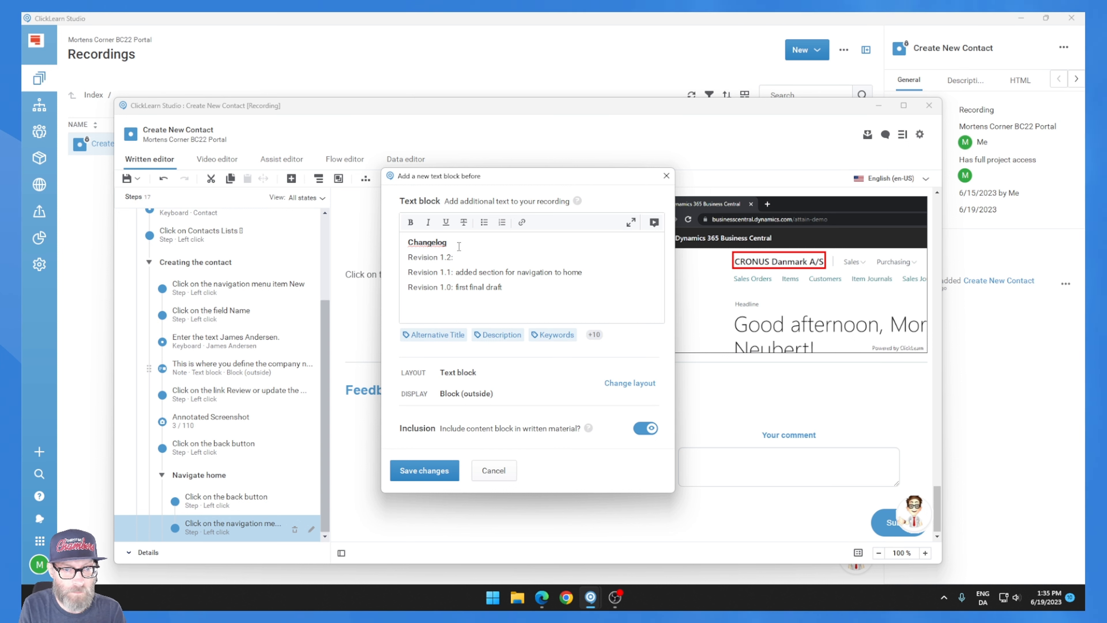
Describe revision 1.2 as "revised section naming" and save the text block
{"action": "key", "text": "Up"}
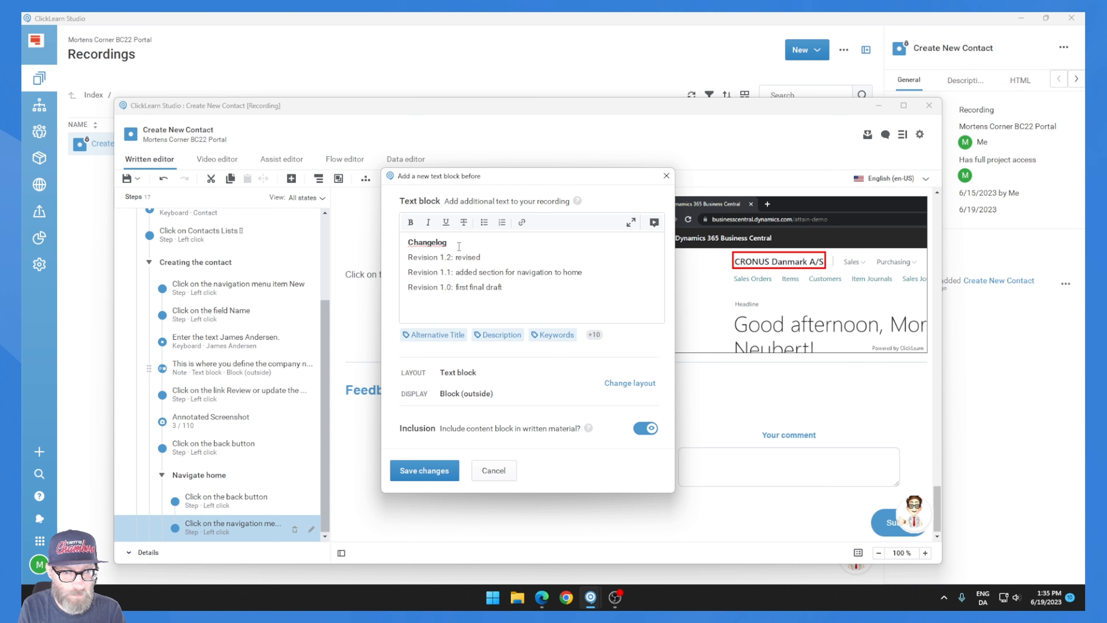
{"action": "type", "text": "revised c"}
{"action": "key", "text": "BackSpace"}
{"action": "type", "text": "sections"}
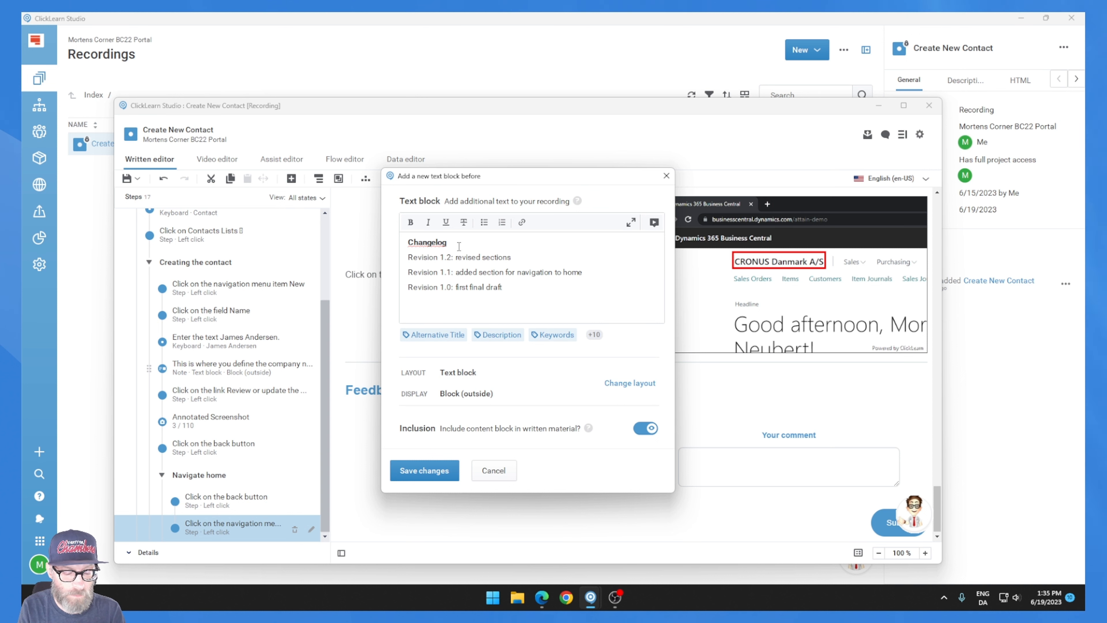
{"action": "key", "text": "BackSpace"}
{"action": "type", "text": "namin"}
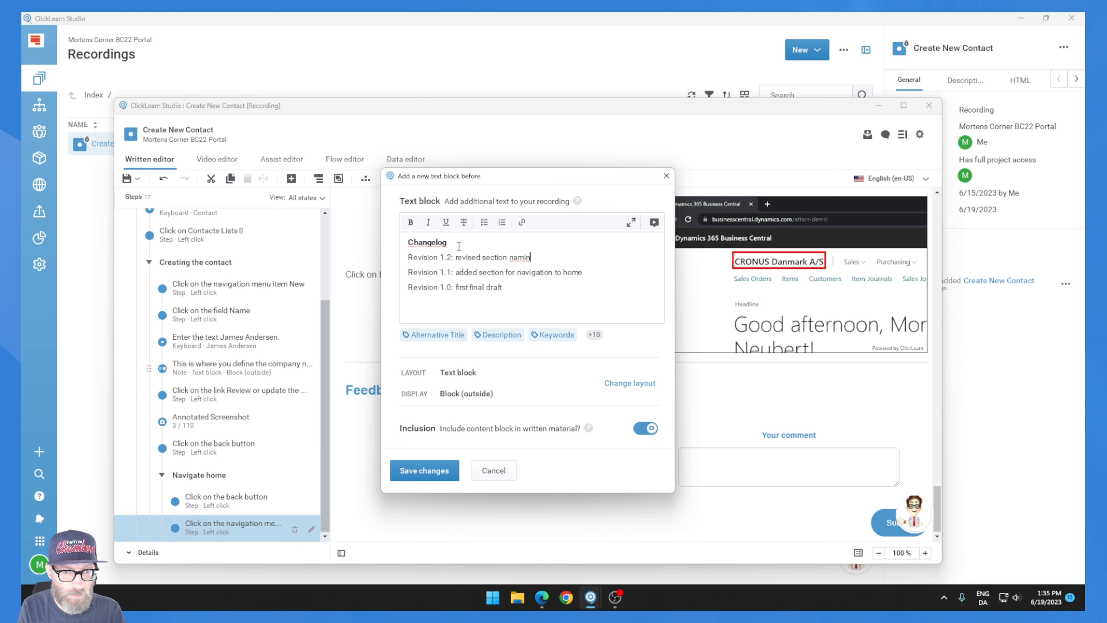
{"action": "type", "text": "g"}
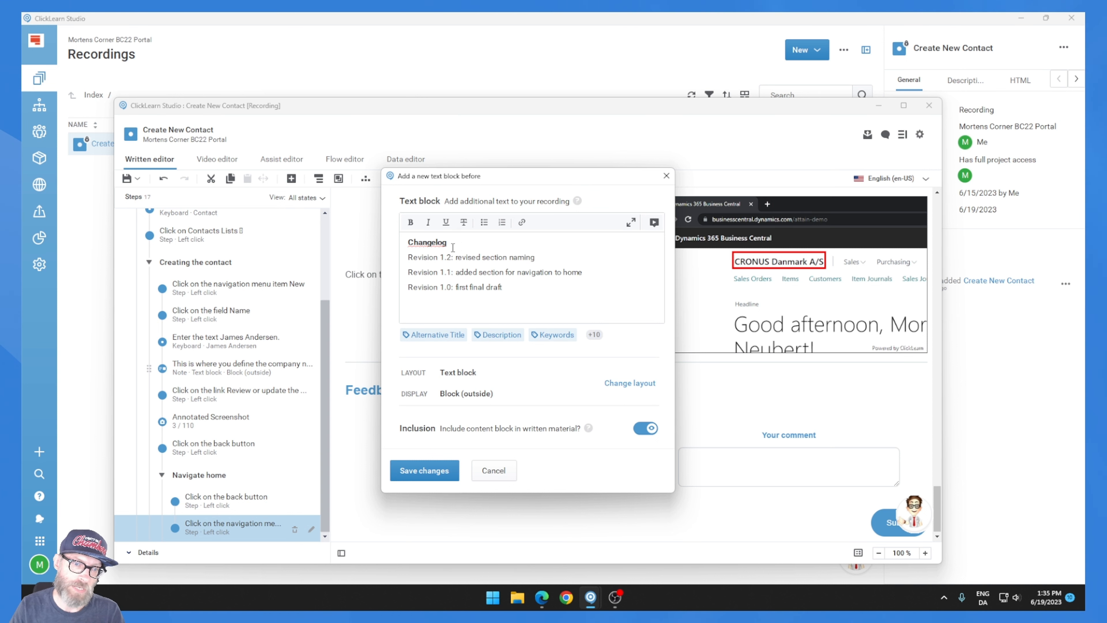
{"action": "left_click", "coordinate": [436, 471]}
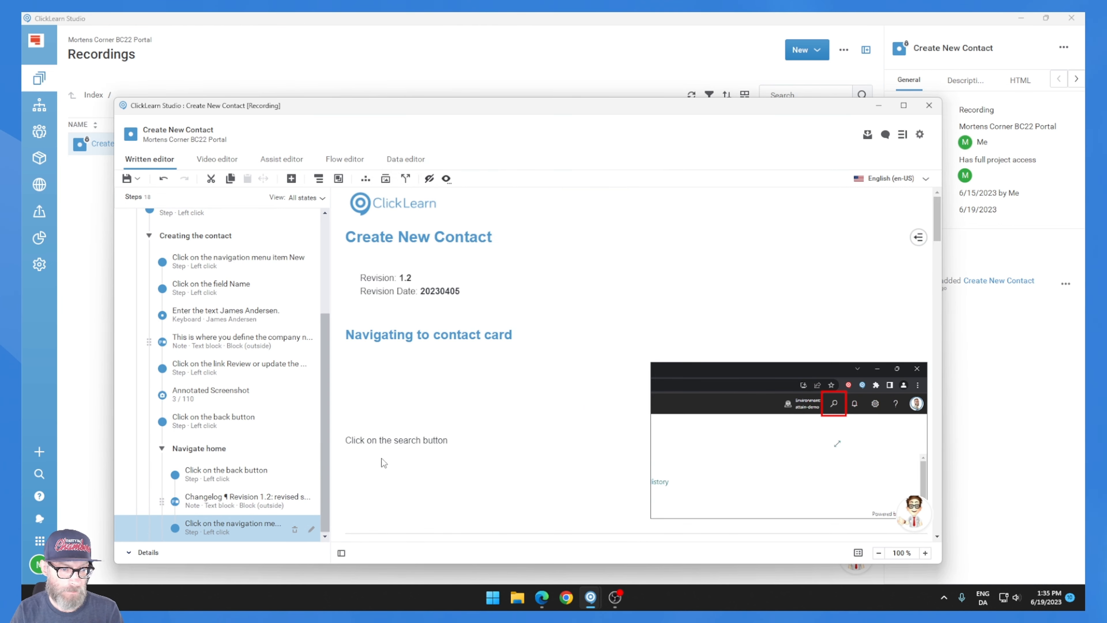
Move the Changelog text block from its current place to after the final CRONUS Danmark A/S navigation step
{"action": "left_click_drag", "start_coordinate": [247, 498], "coordinate": [233, 546]}
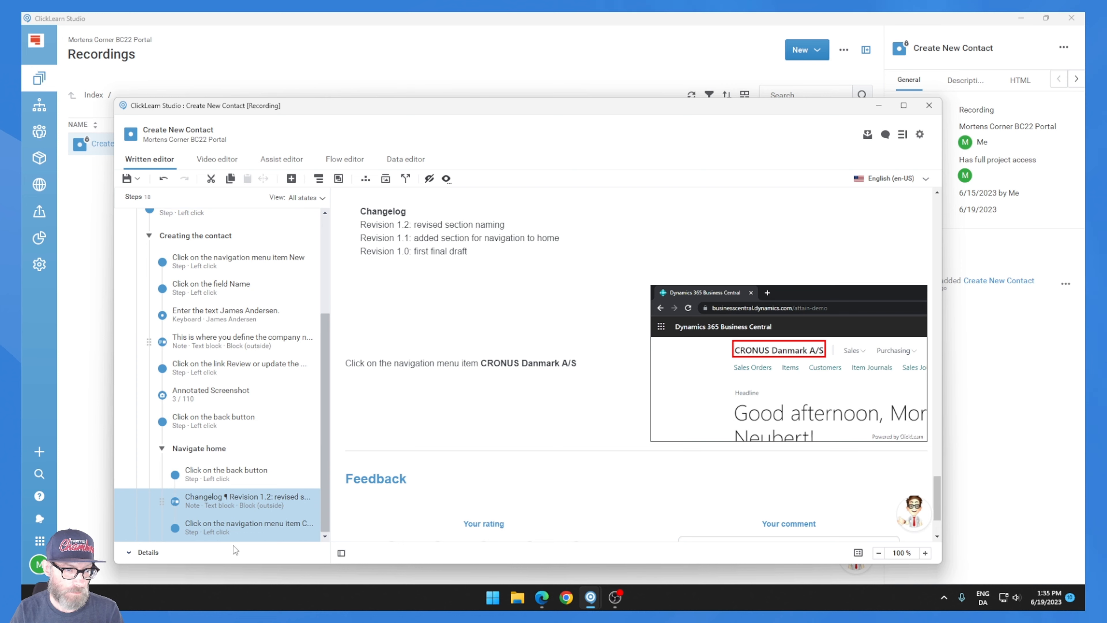
{"action": "left_click", "coordinate": [238, 507]}
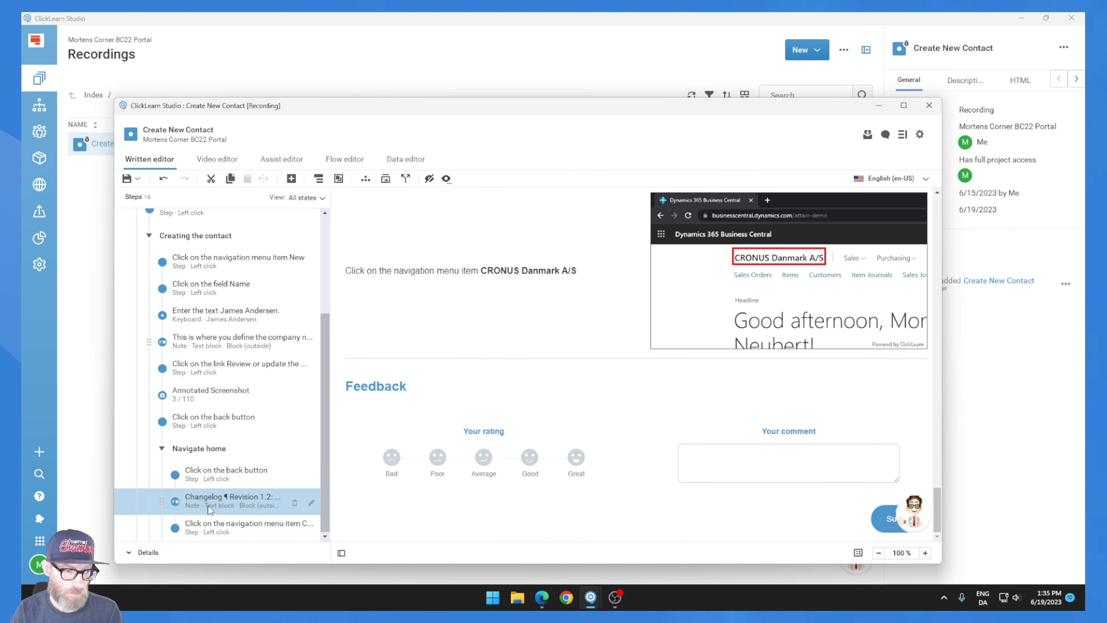
{"action": "key", "text": "ctrl+x"}
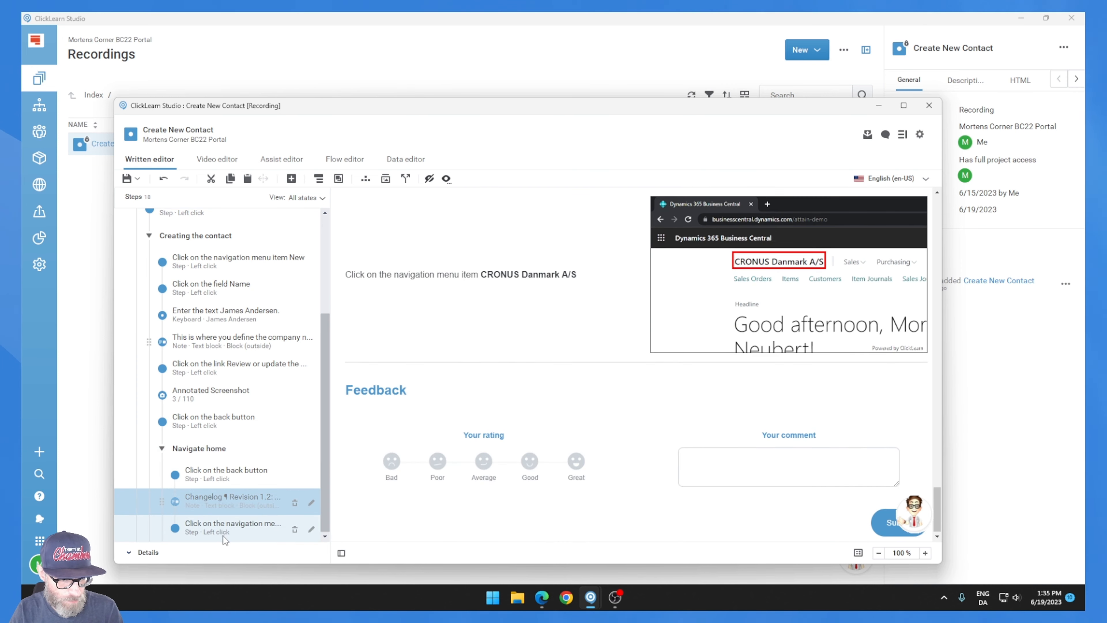
{"action": "right_click", "coordinate": [224, 539]}
{"action": "mouse_move", "coordinate": [311, 417]}
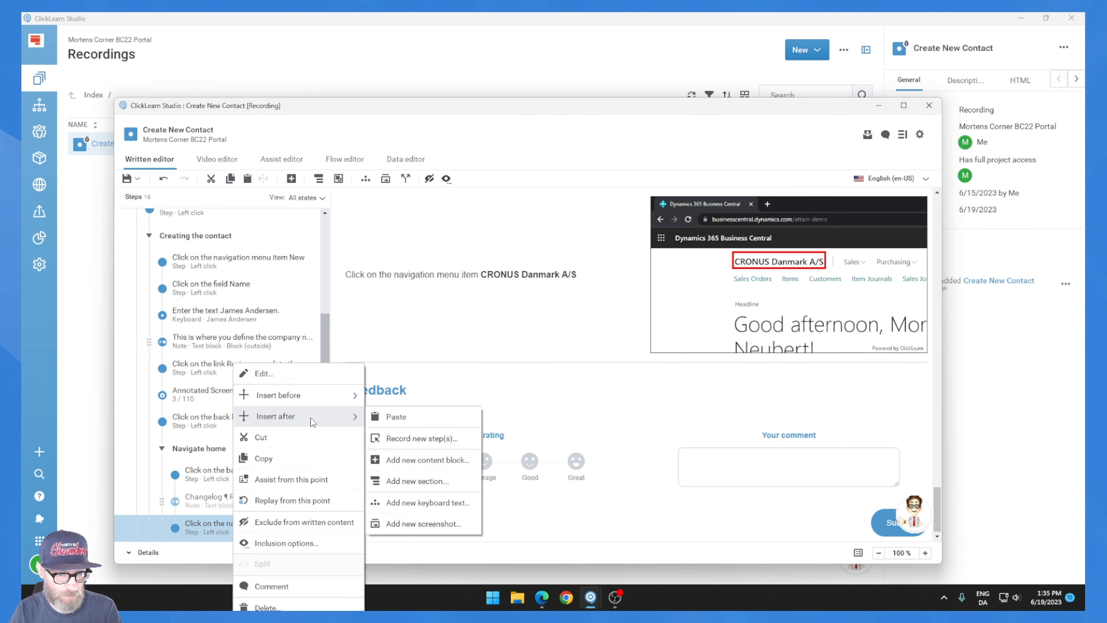
{"action": "left_click", "coordinate": [398, 416]}
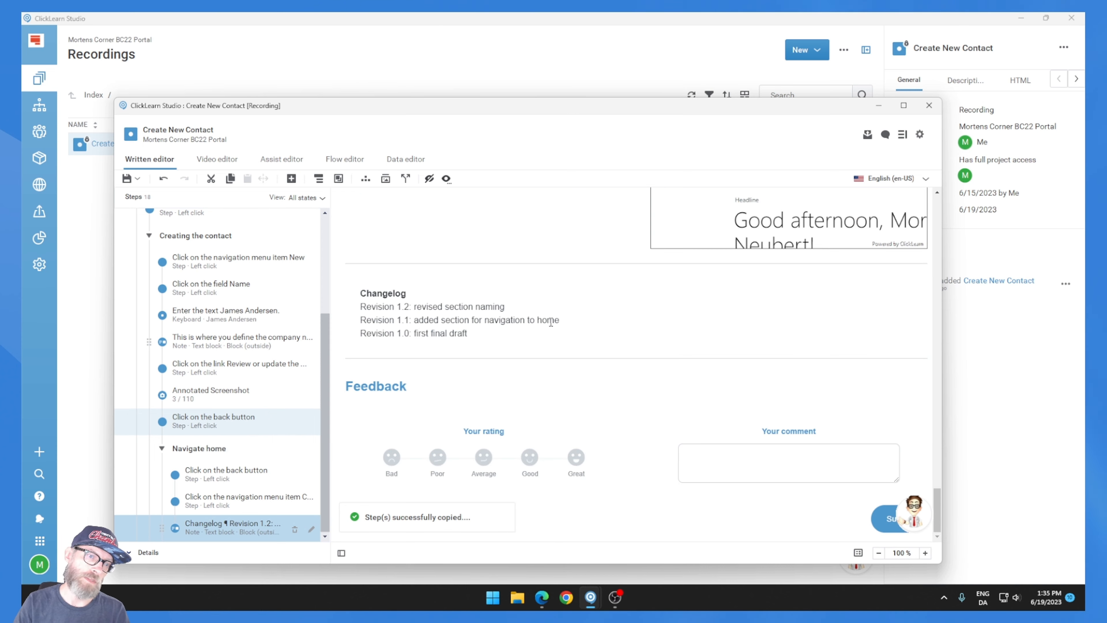
{"action": "scroll", "coordinate": [567, 315], "scroll_direction": "up", "scroll_amount": 2}
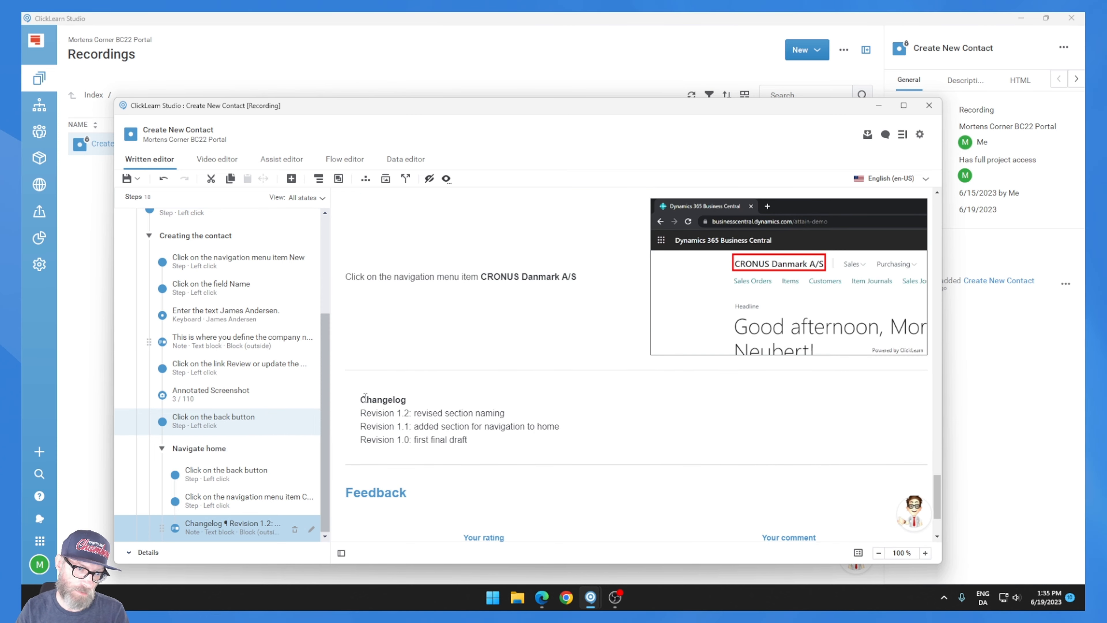
{"action": "scroll", "coordinate": [365, 395], "scroll_direction": "down", "scroll_amount": 2}
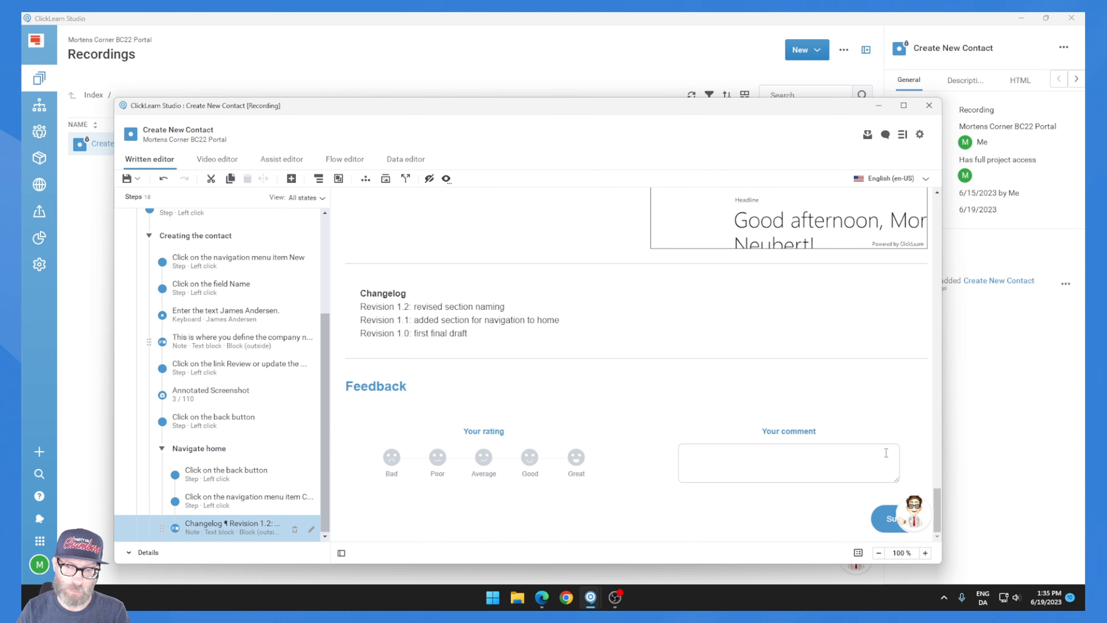
Inspect the variables in the revision text block at the start of the document, closing the block without changes
{"action": "left_click_drag", "start_coordinate": [937, 493], "coordinate": [953, 187]}
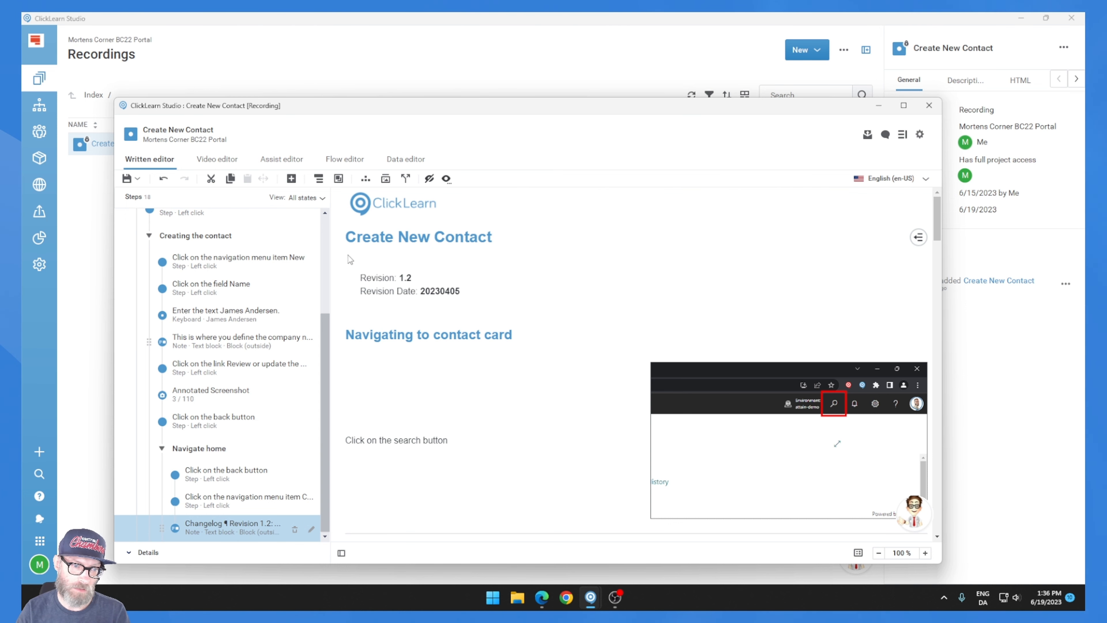
{"action": "left_click", "coordinate": [324, 223]}
{"action": "double_click", "coordinate": [221, 223]}
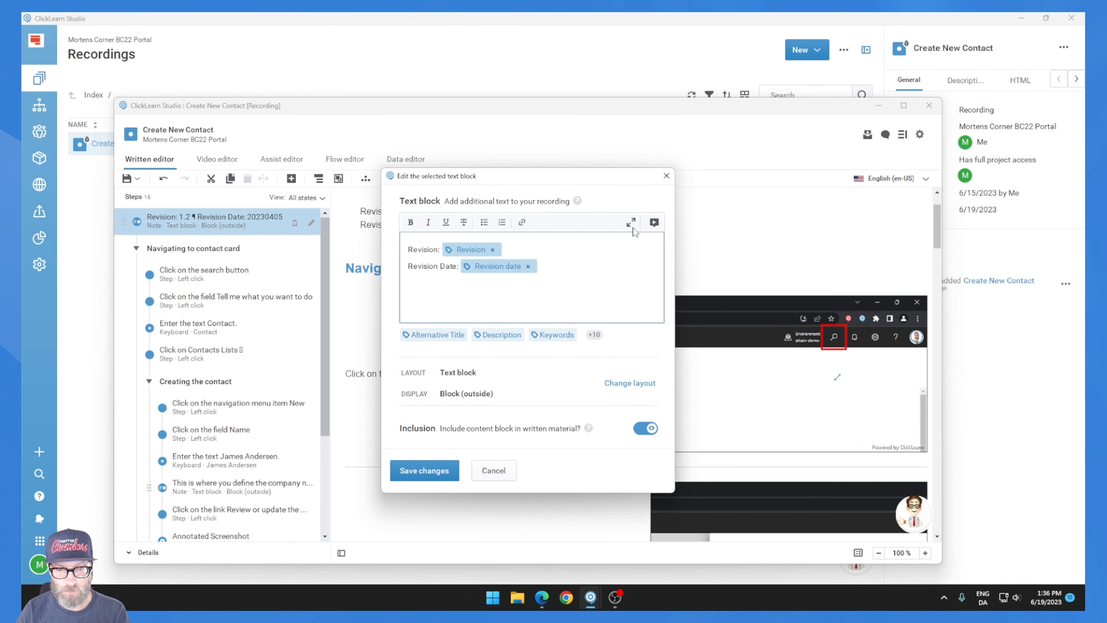
{"action": "left_click", "coordinate": [666, 176]}
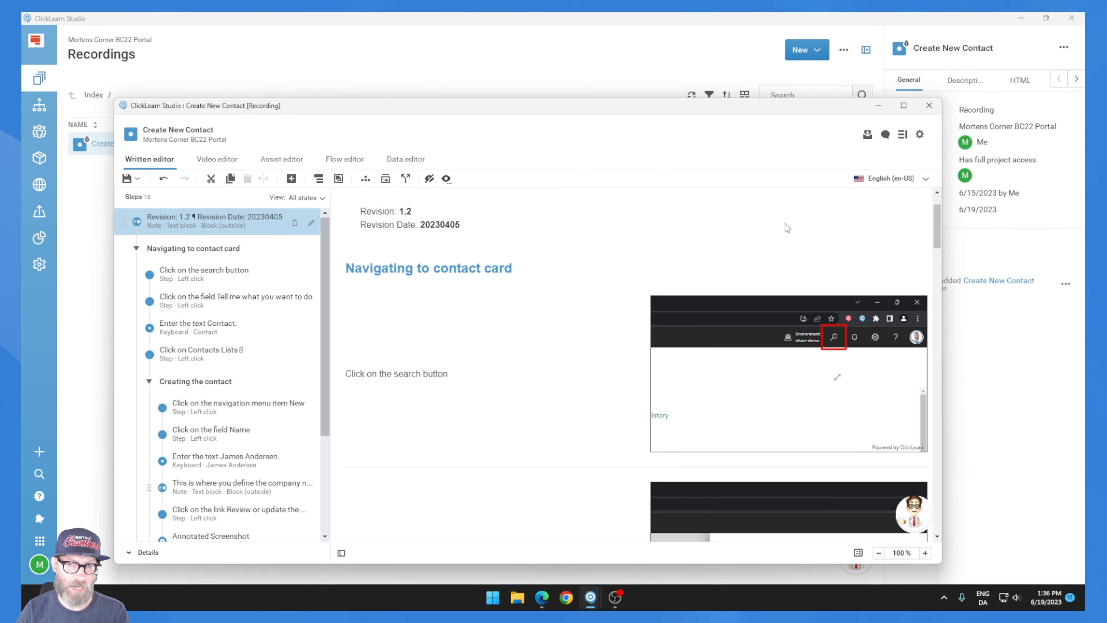
{"action": "left_click_drag", "start_coordinate": [940, 226], "coordinate": [939, 202]}
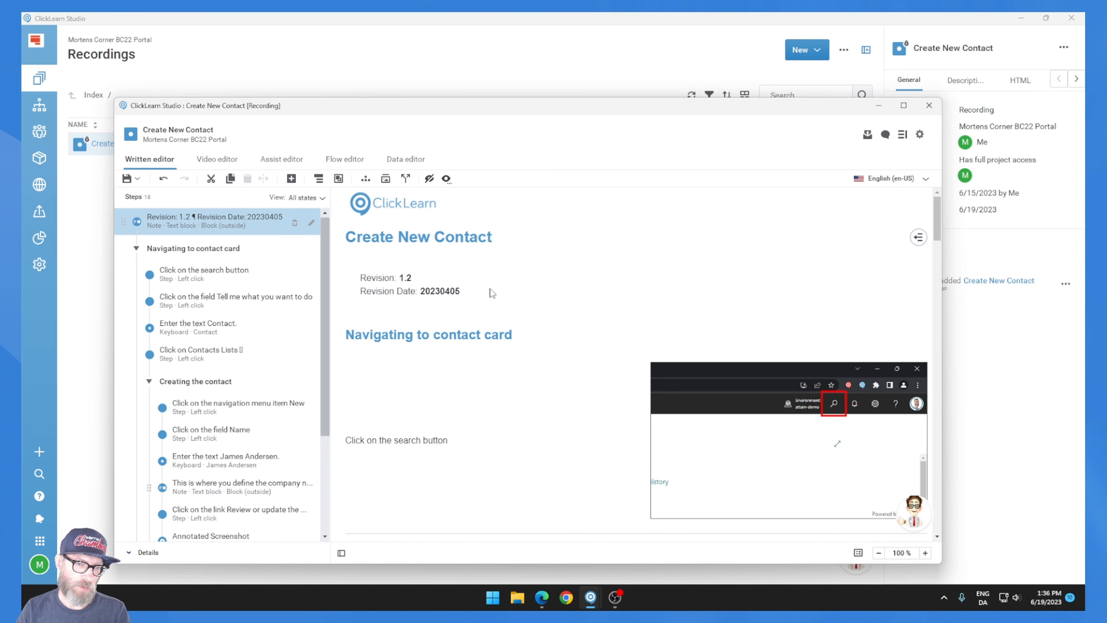
{"action": "scroll", "coordinate": [491, 291], "scroll_direction": "down", "scroll_amount": 9}
{"action": "left_click_drag", "start_coordinate": [939, 275], "coordinate": [936, 205]}
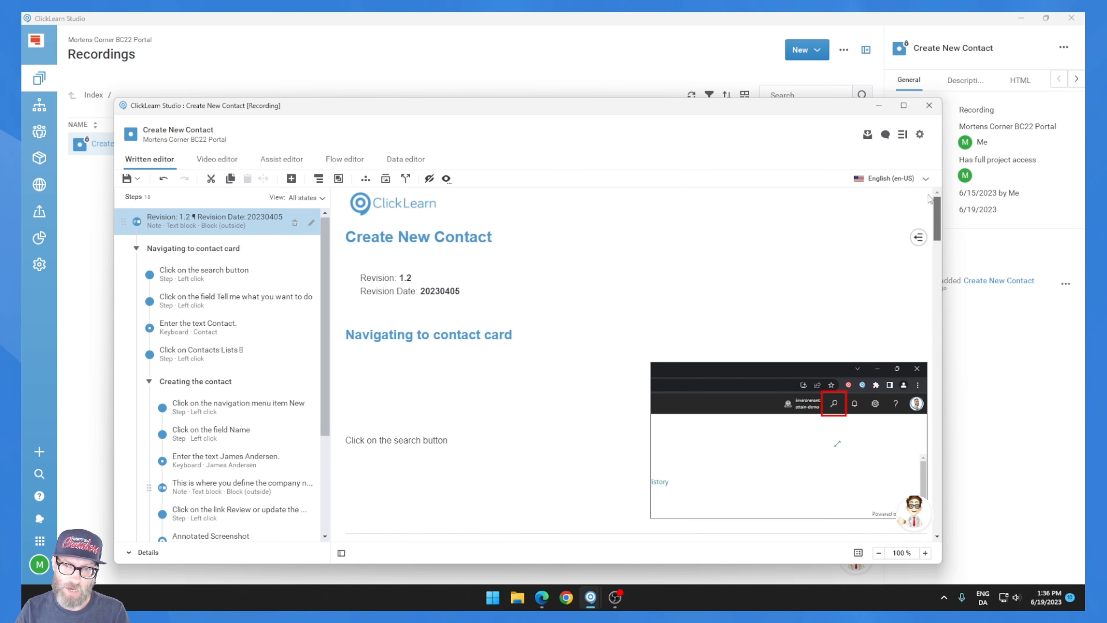
Close the recording editor, then add the Create New Contact recording to the project structure and save it
{"action": "left_click", "coordinate": [933, 106]}
{"action": "left_click", "coordinate": [406, 319]}
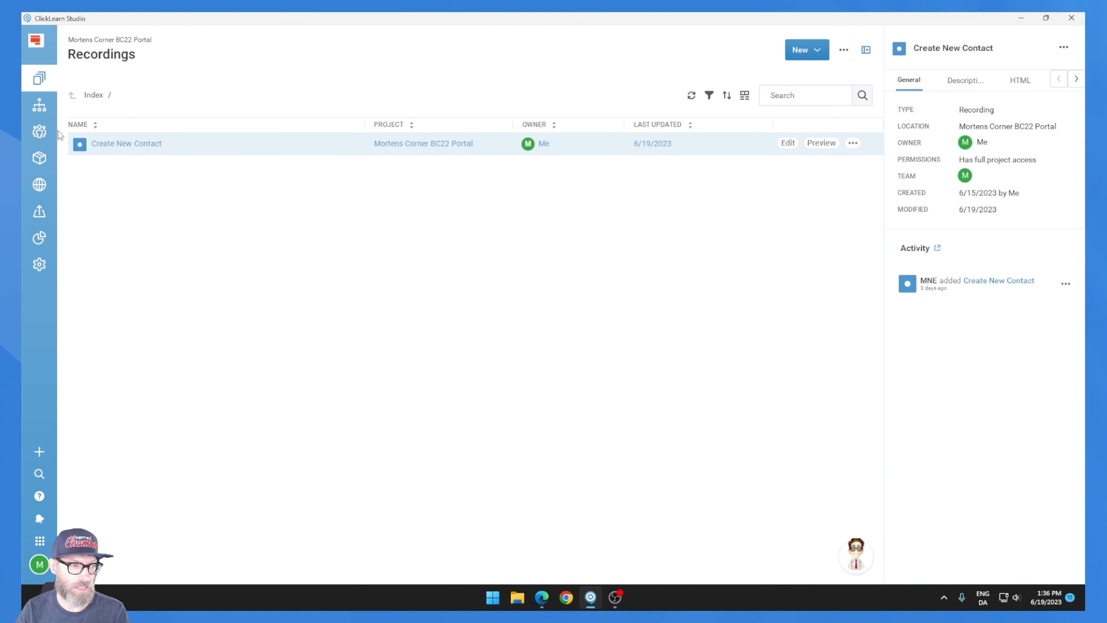
{"action": "left_click", "coordinate": [42, 105]}
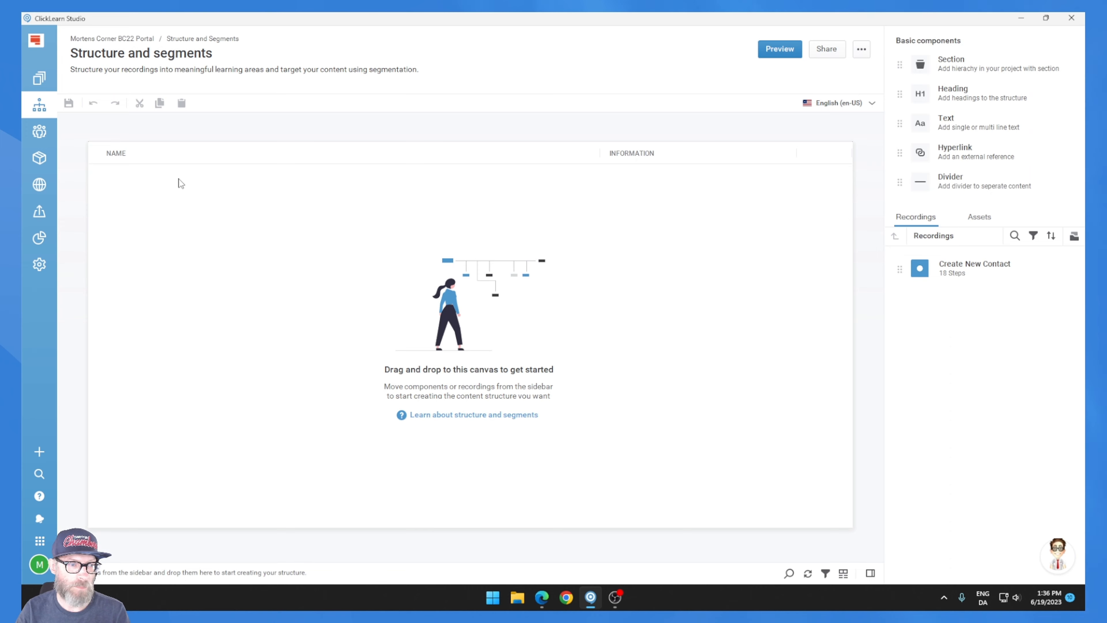
{"action": "left_click_drag", "start_coordinate": [937, 268], "coordinate": [364, 228]}
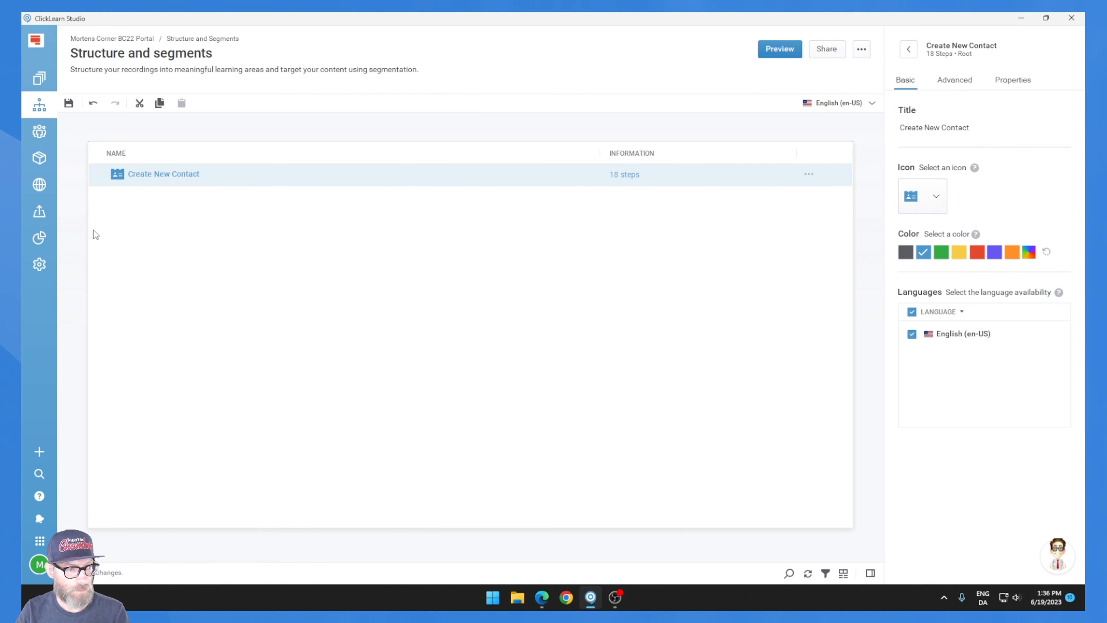
{"action": "left_click", "coordinate": [39, 211]}
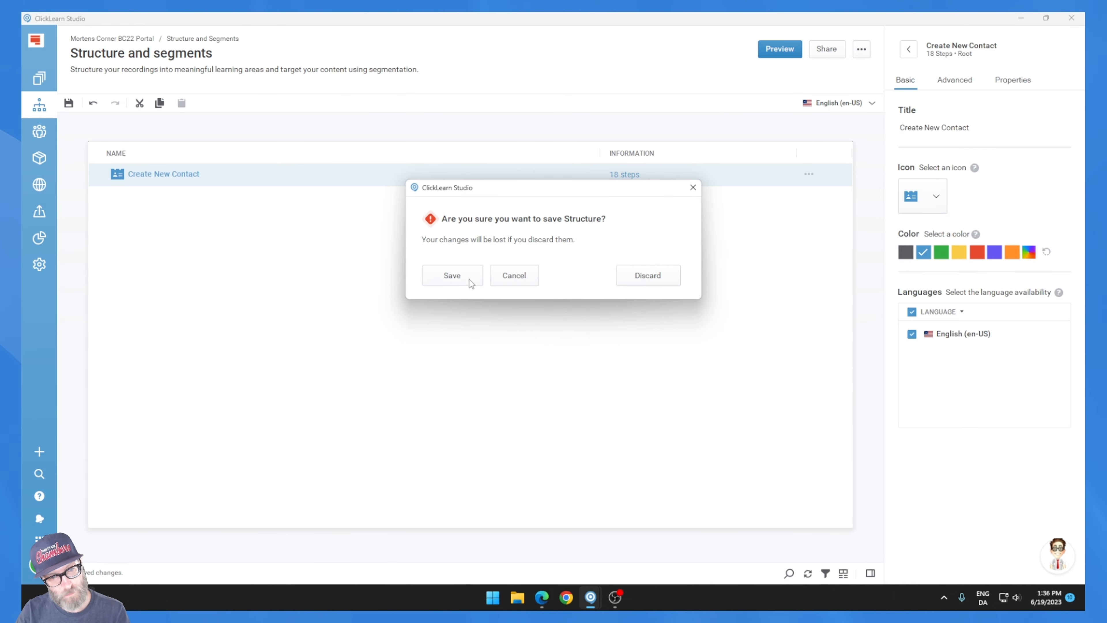
{"action": "left_click", "coordinate": [470, 279]}
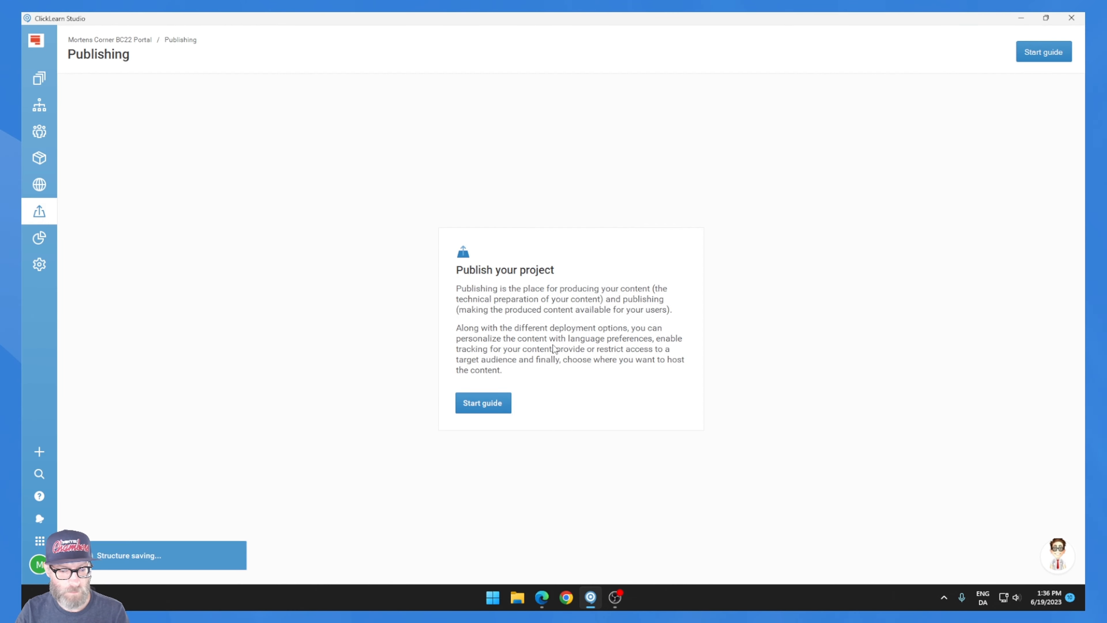
Produce the project for ContentCloud in English (en-US) with tracking enabled
{"action": "left_click", "coordinate": [506, 407]}
{"action": "left_click", "coordinate": [868, 469]}
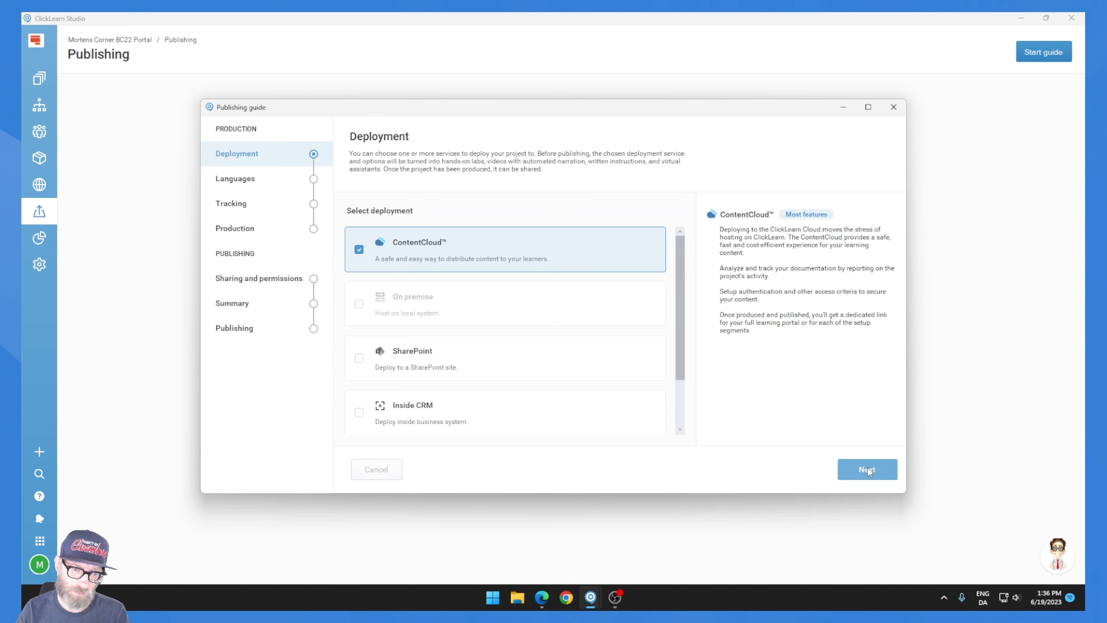
{"action": "left_click", "coordinate": [867, 470]}
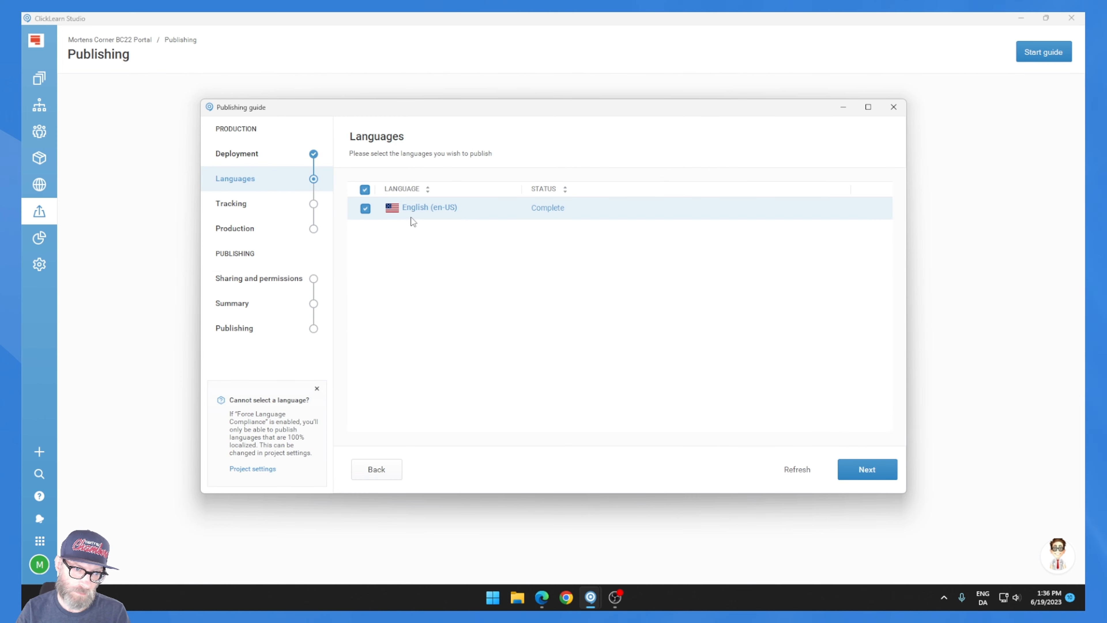
{"action": "left_click", "coordinate": [890, 469]}
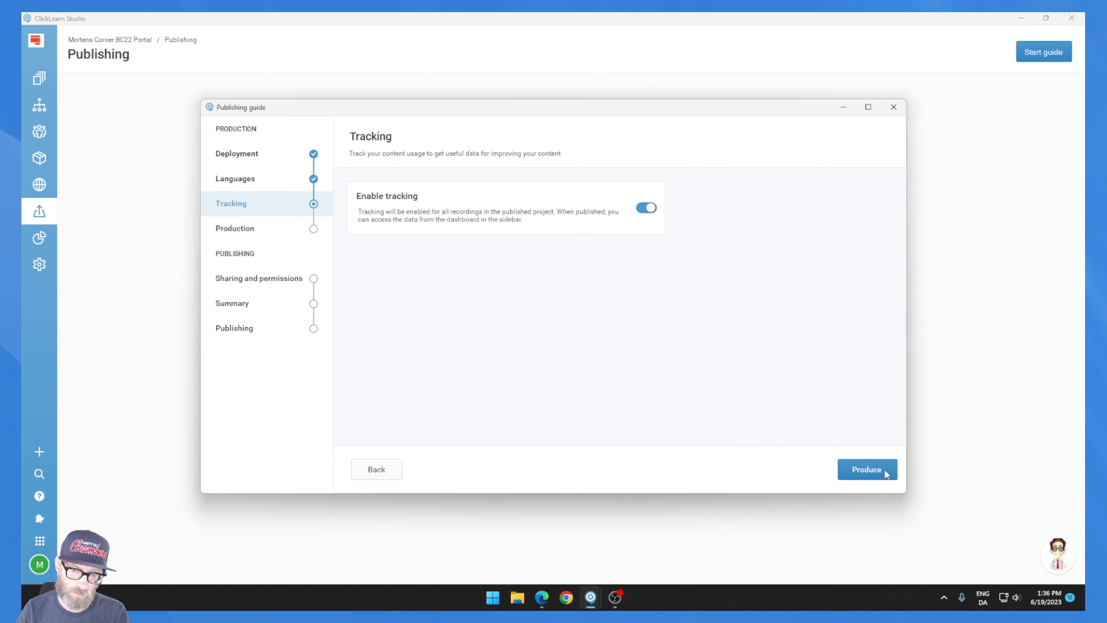
{"action": "left_click", "coordinate": [885, 470]}
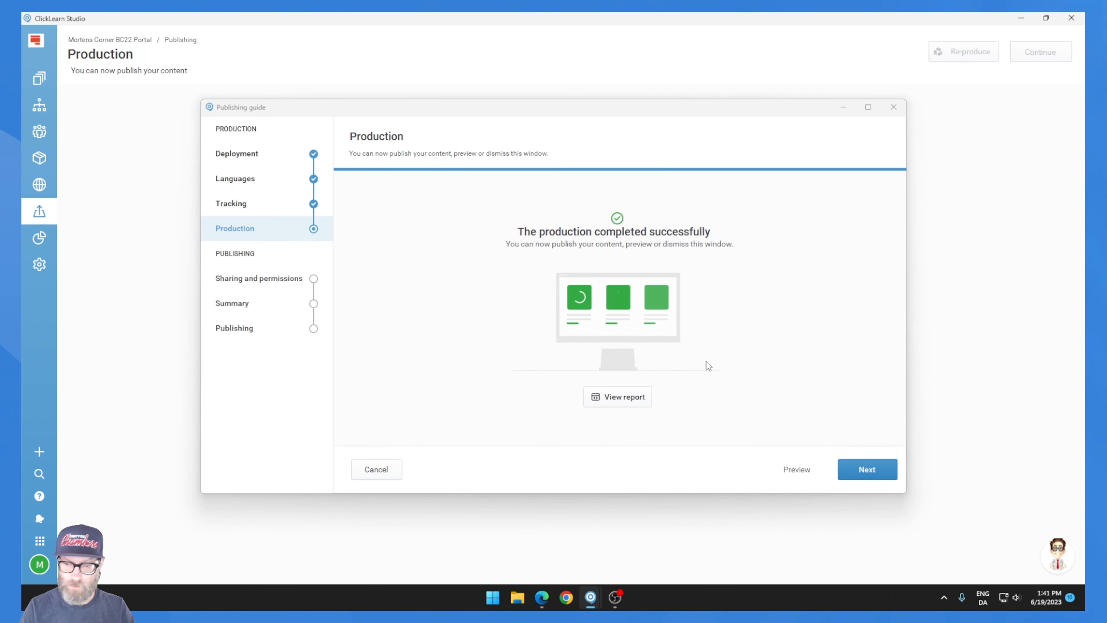
Publish the produced content with public access and complete the publishing guide
{"action": "left_click", "coordinate": [866, 467]}
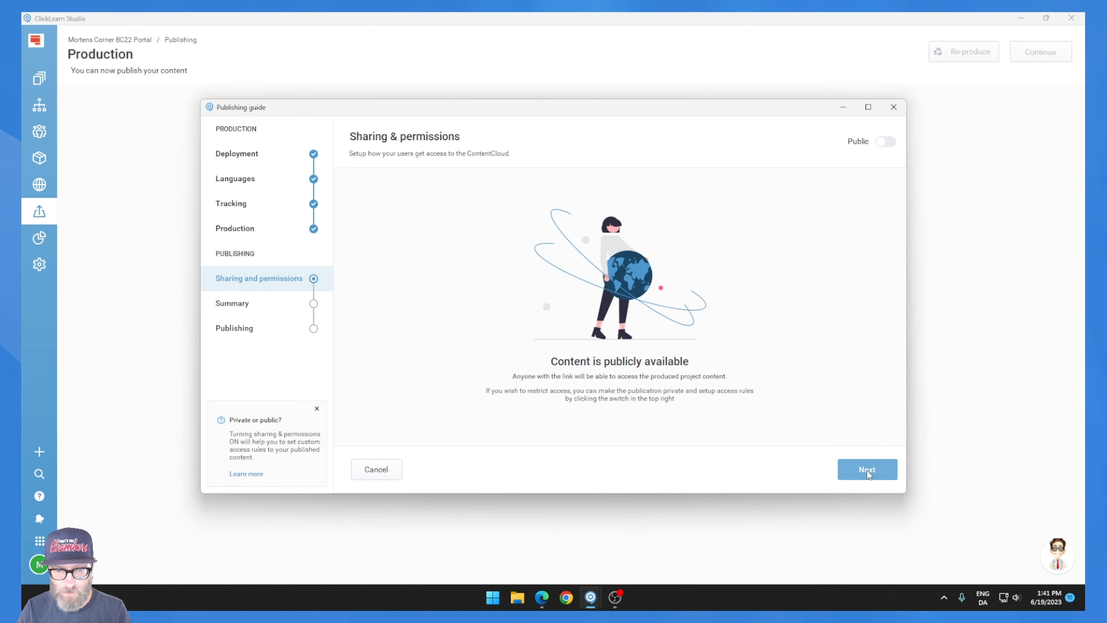
{"action": "left_click", "coordinate": [865, 471]}
{"action": "left_click", "coordinate": [860, 477]}
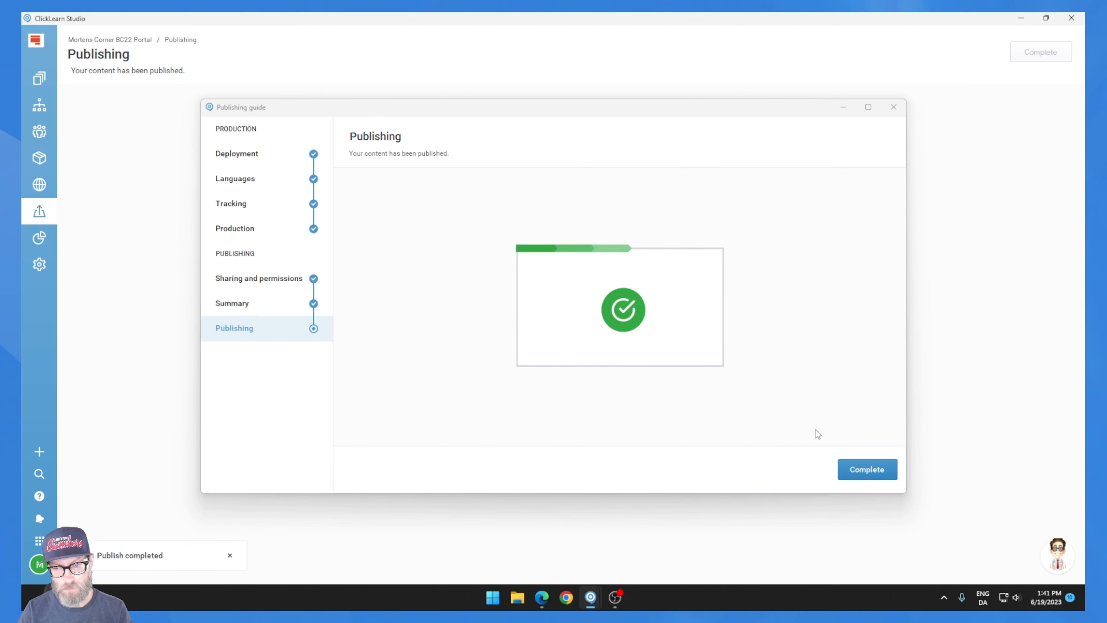
{"action": "left_click", "coordinate": [851, 465]}
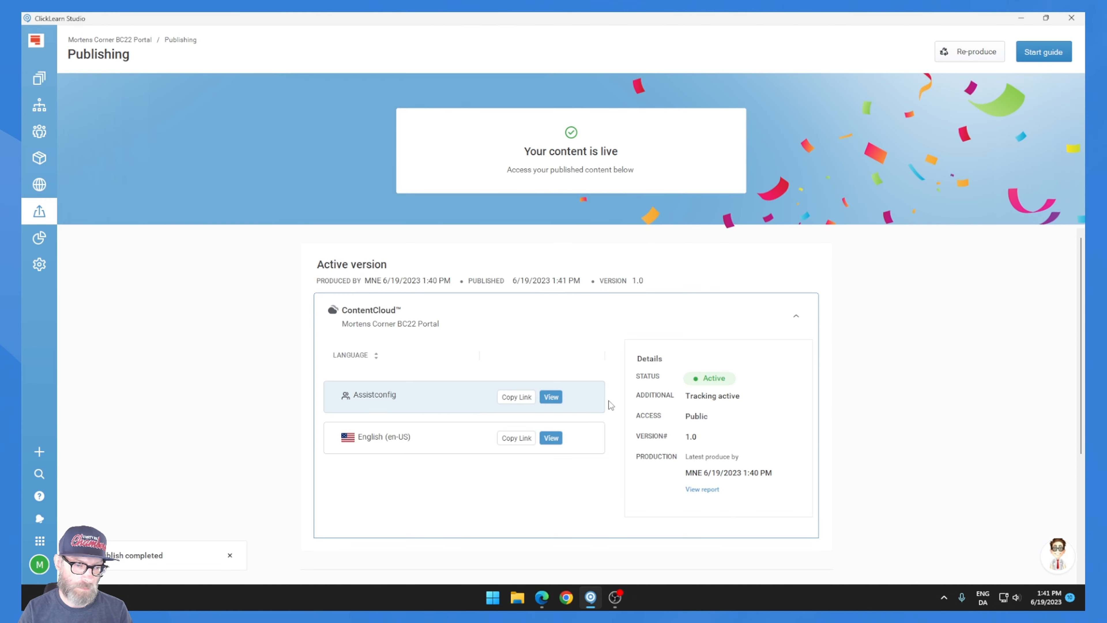
View the published English (en-US) Create New Contact document and examine its revision details and closing changelog
{"action": "left_click", "coordinate": [550, 437]}
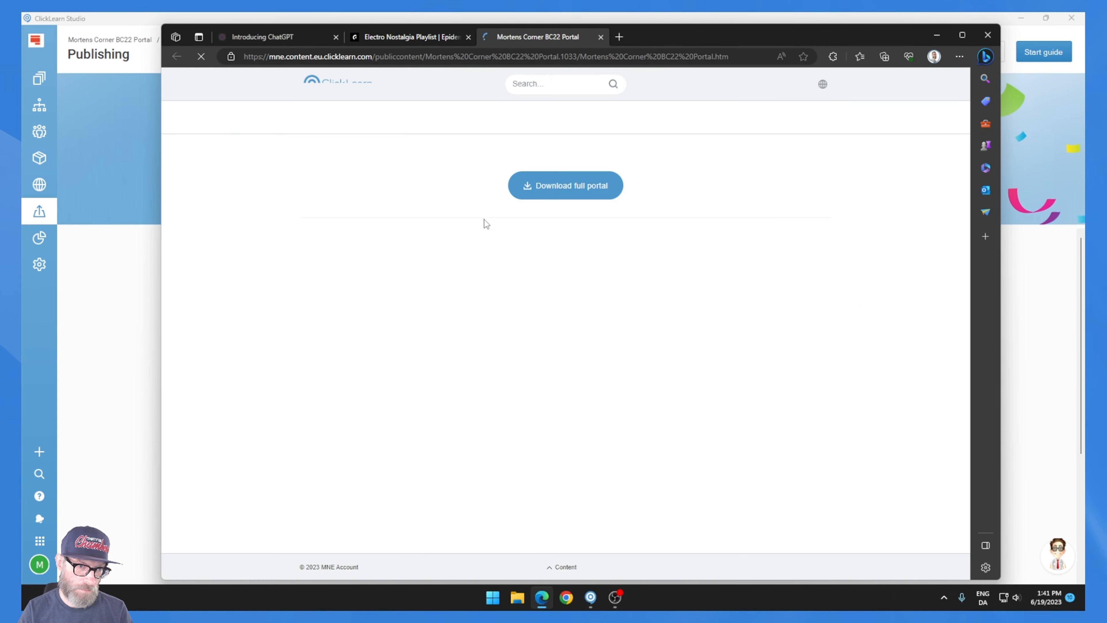
{"action": "left_click", "coordinate": [295, 214]}
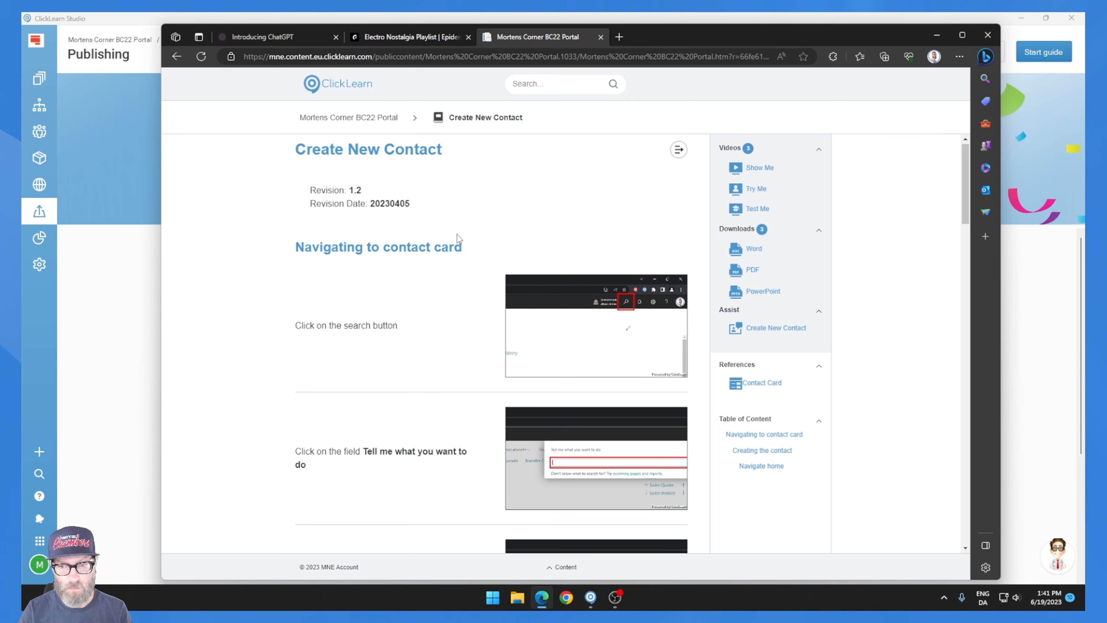
{"action": "scroll", "coordinate": [457, 236], "scroll_direction": "down", "scroll_amount": 5}
{"action": "scroll", "coordinate": [399, 221], "scroll_direction": "up", "scroll_amount": 6}
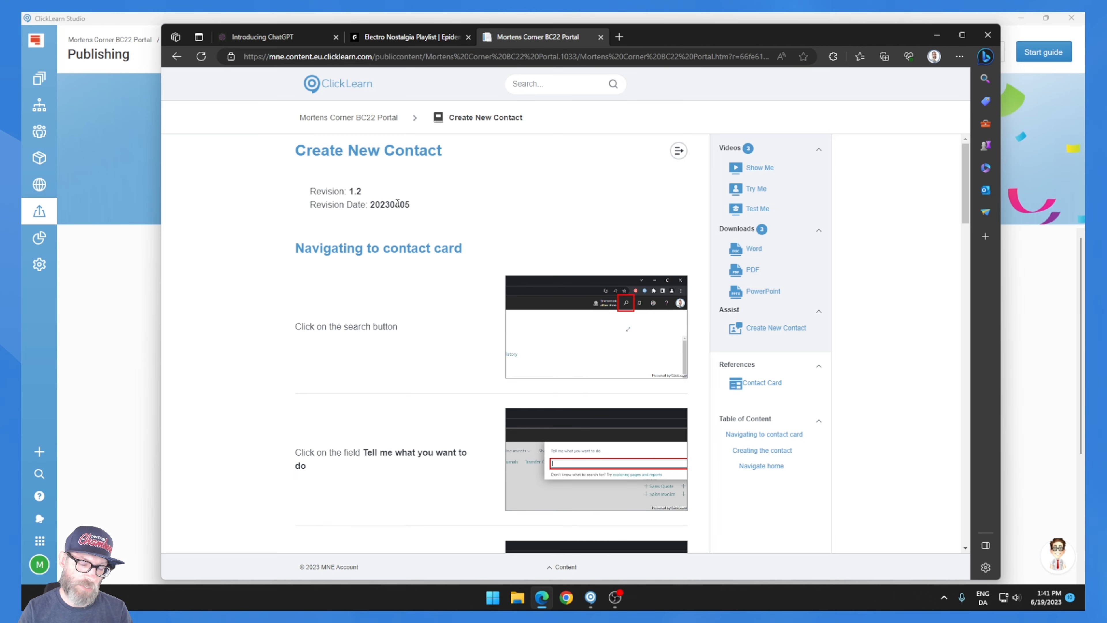
{"action": "scroll", "coordinate": [547, 231], "scroll_direction": "down", "scroll_amount": 20}
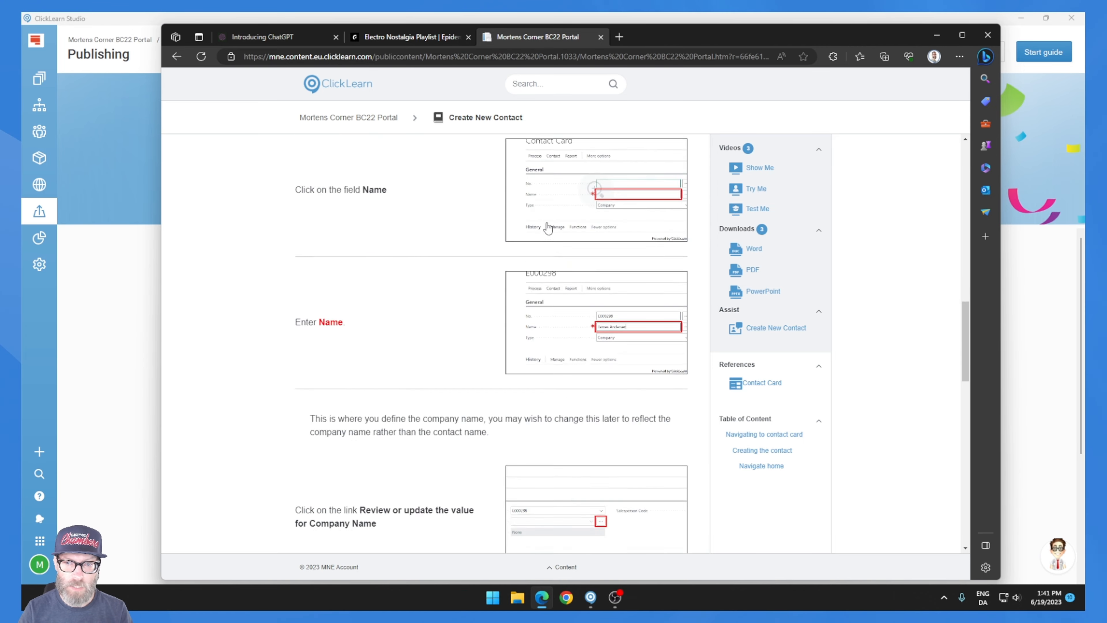
{"action": "scroll", "coordinate": [547, 232], "scroll_direction": "down", "scroll_amount": 5}
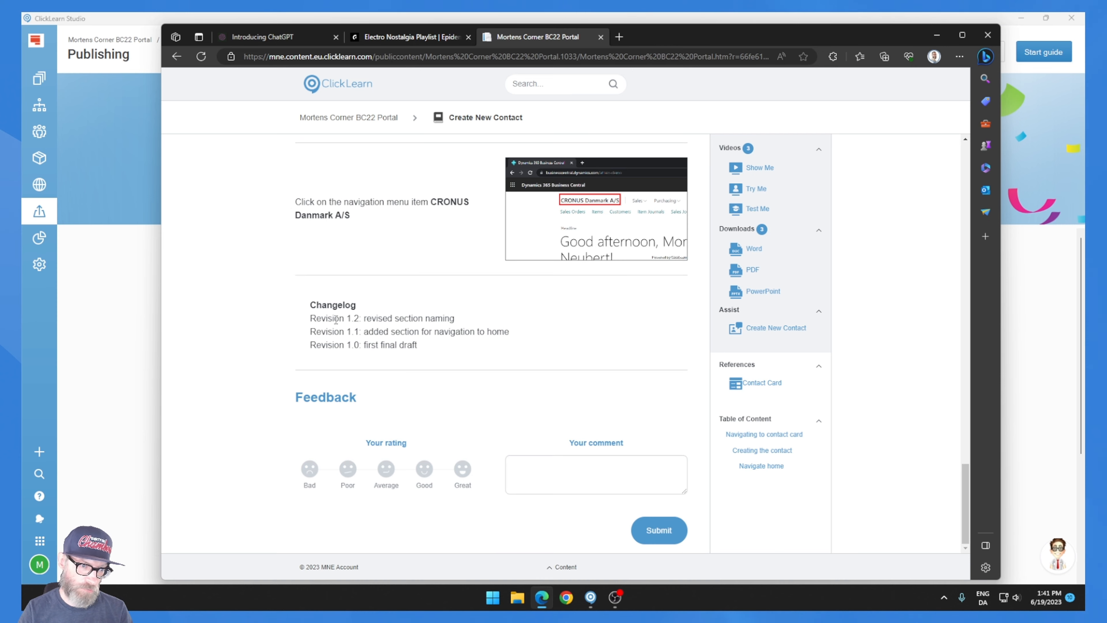
{"action": "left_click_drag", "start_coordinate": [309, 302], "coordinate": [432, 346]}
{"action": "left_click", "coordinate": [433, 346]}
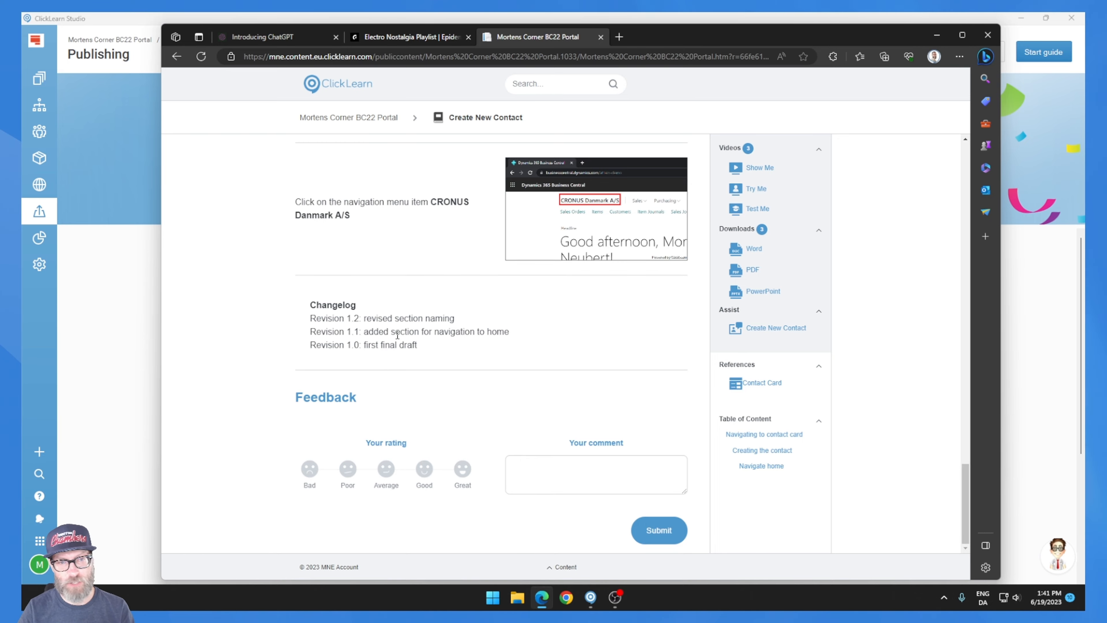
{"action": "scroll", "coordinate": [444, 334], "scroll_direction": "up", "scroll_amount": 20}
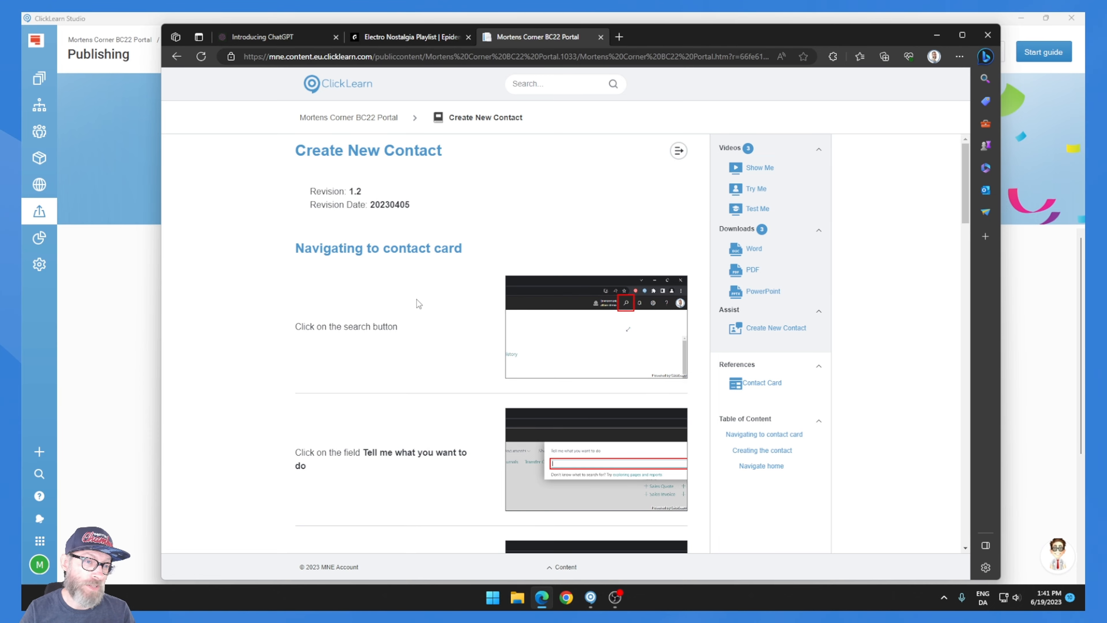
{"action": "scroll", "coordinate": [419, 304], "scroll_direction": "down", "scroll_amount": 20}
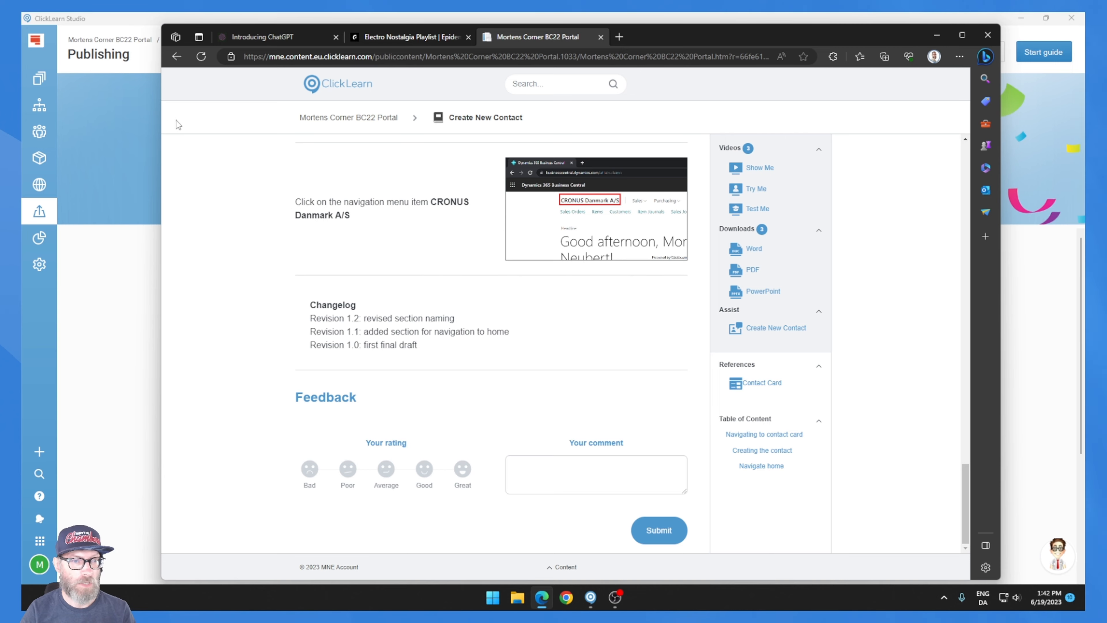
Open the Create New Contact recording and limit the closing changelog note's inclusion to written material, excluding video and assist material
{"action": "left_click", "coordinate": [50, 73]}
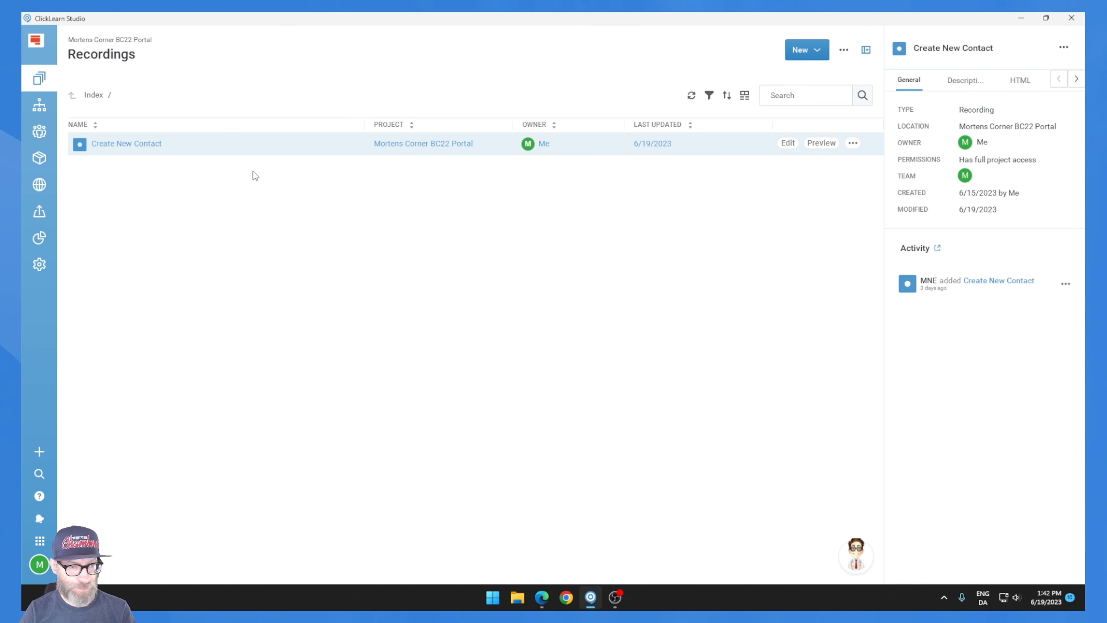
{"action": "double_click", "coordinate": [245, 147]}
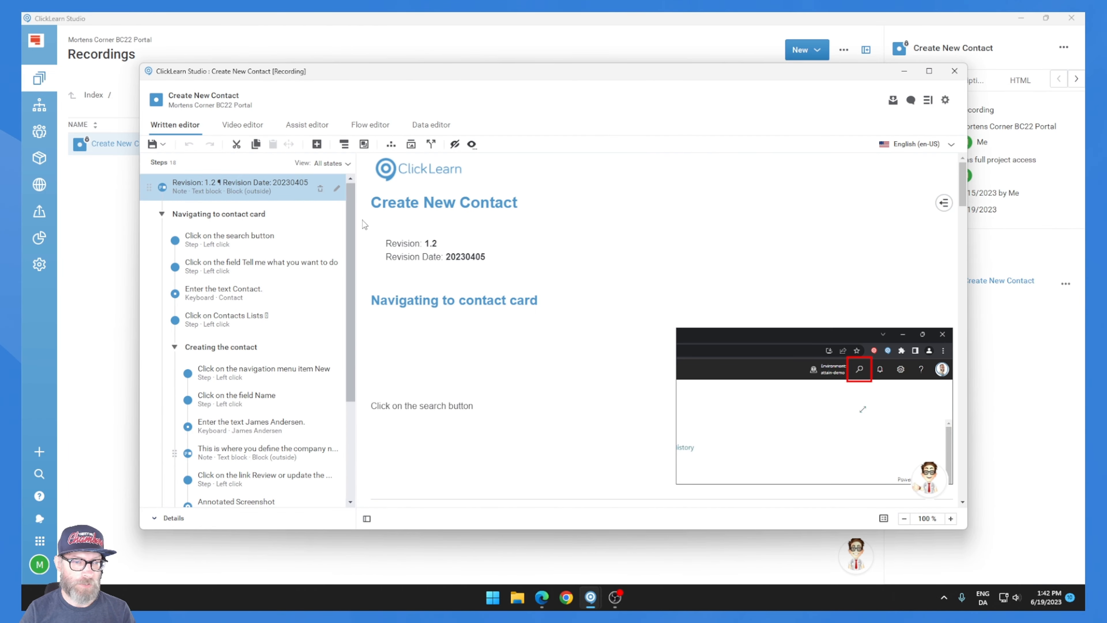
{"action": "scroll", "coordinate": [262, 349], "scroll_direction": "down", "scroll_amount": 3}
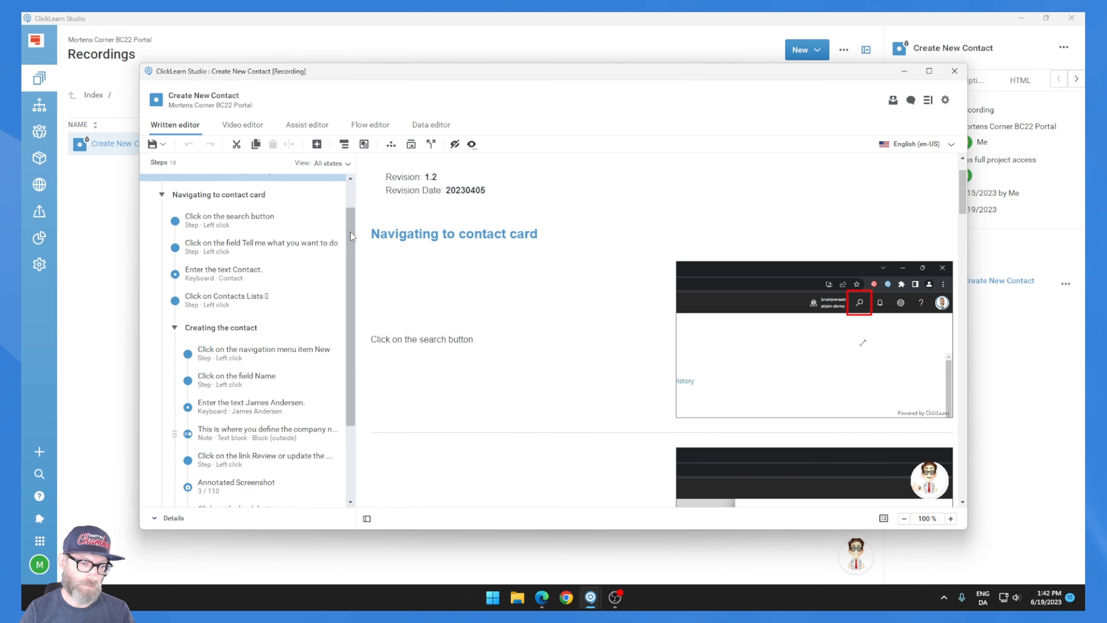
{"action": "left_click", "coordinate": [294, 495]}
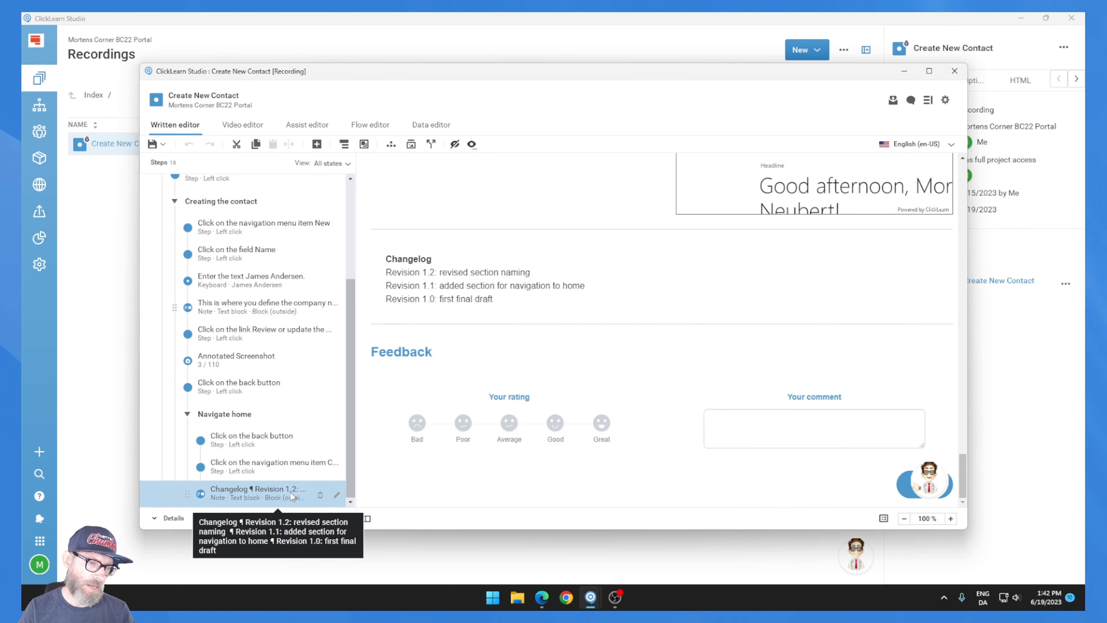
{"action": "left_click", "coordinate": [471, 144]}
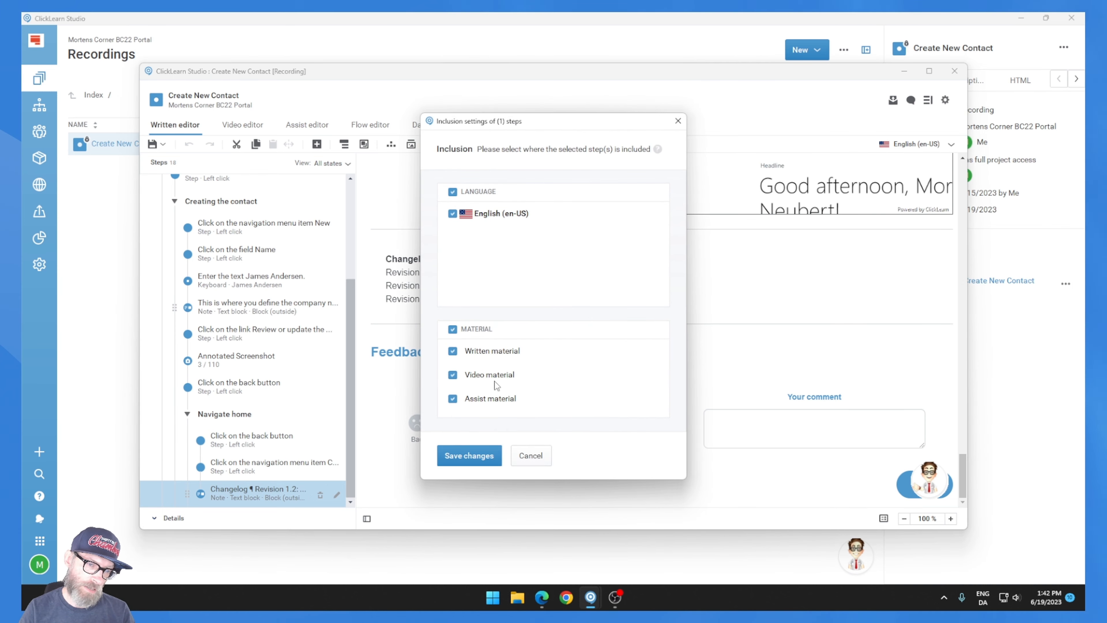
{"action": "left_click", "coordinate": [458, 378]}
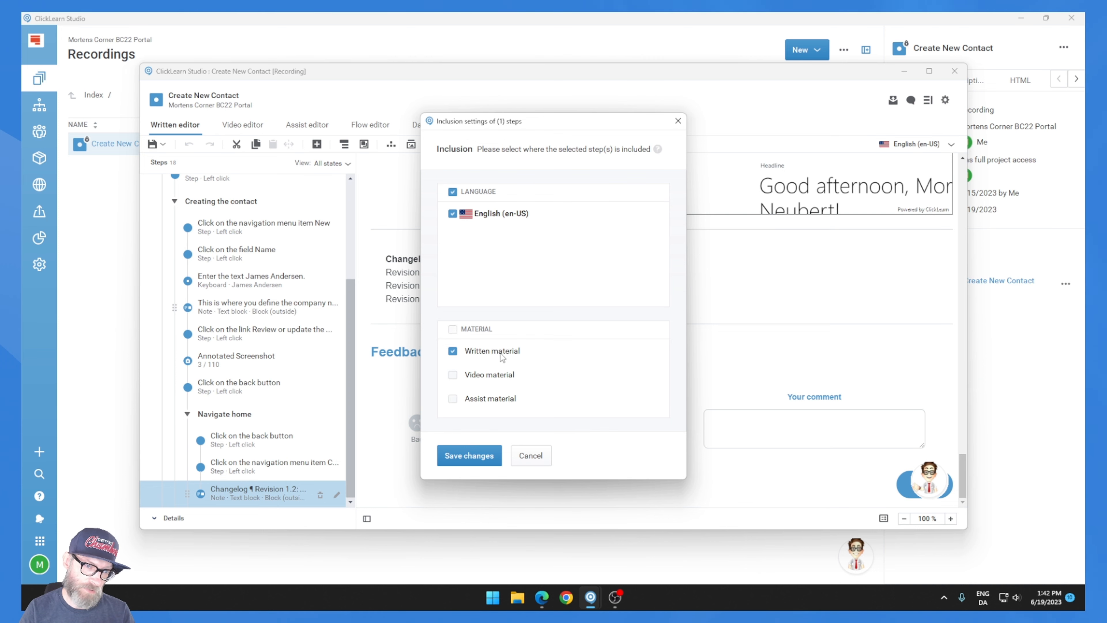
{"action": "left_click", "coordinate": [476, 455]}
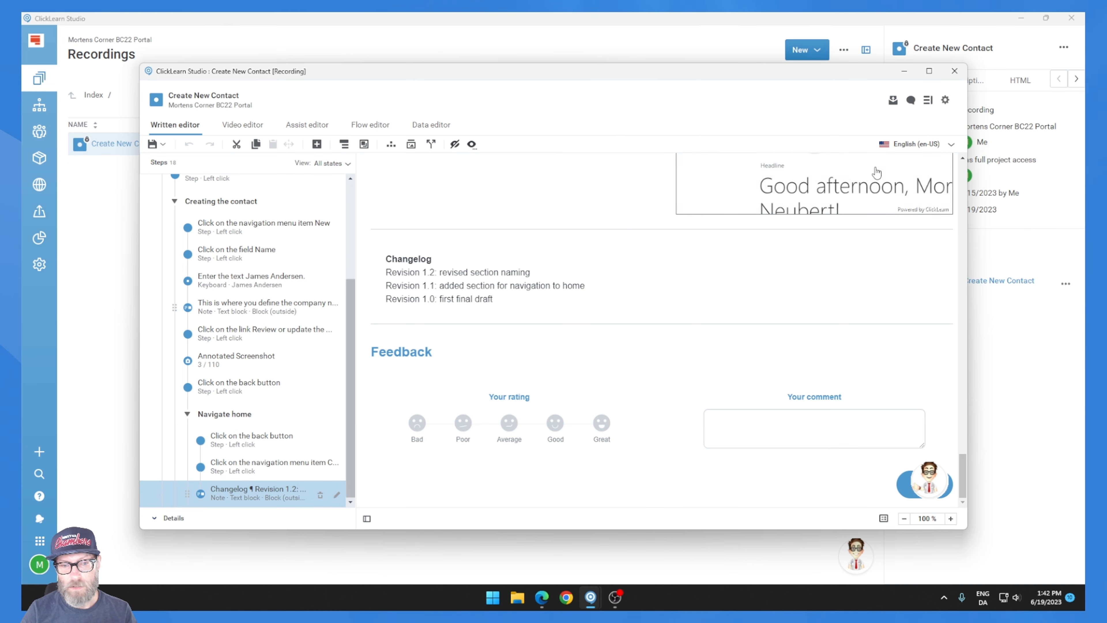
{"action": "left_click", "coordinate": [955, 71]}
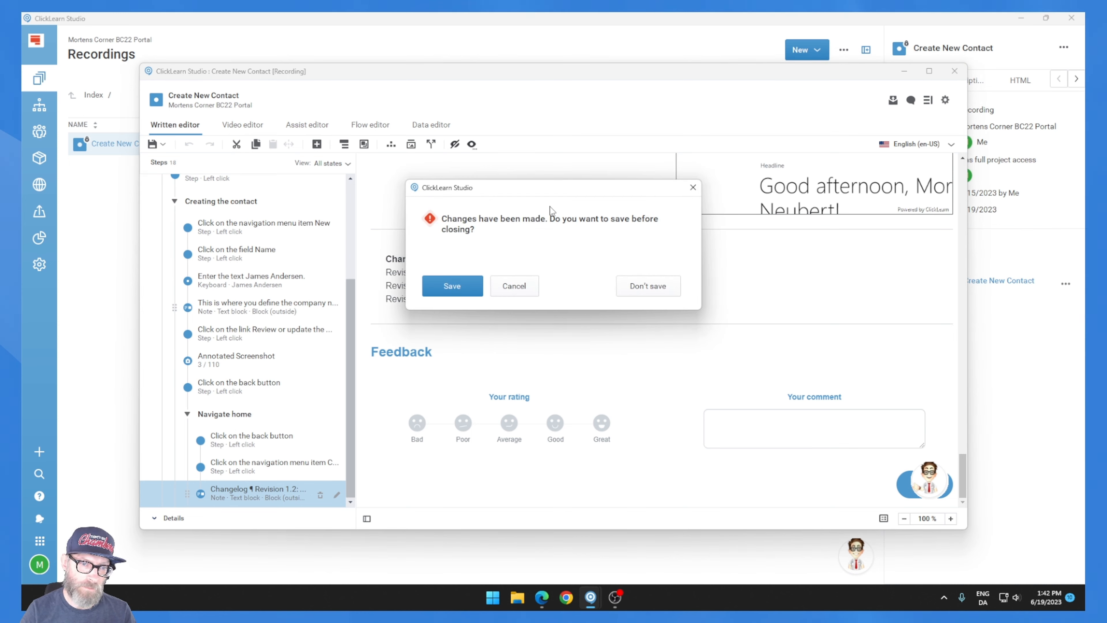
{"action": "left_click", "coordinate": [523, 285]}
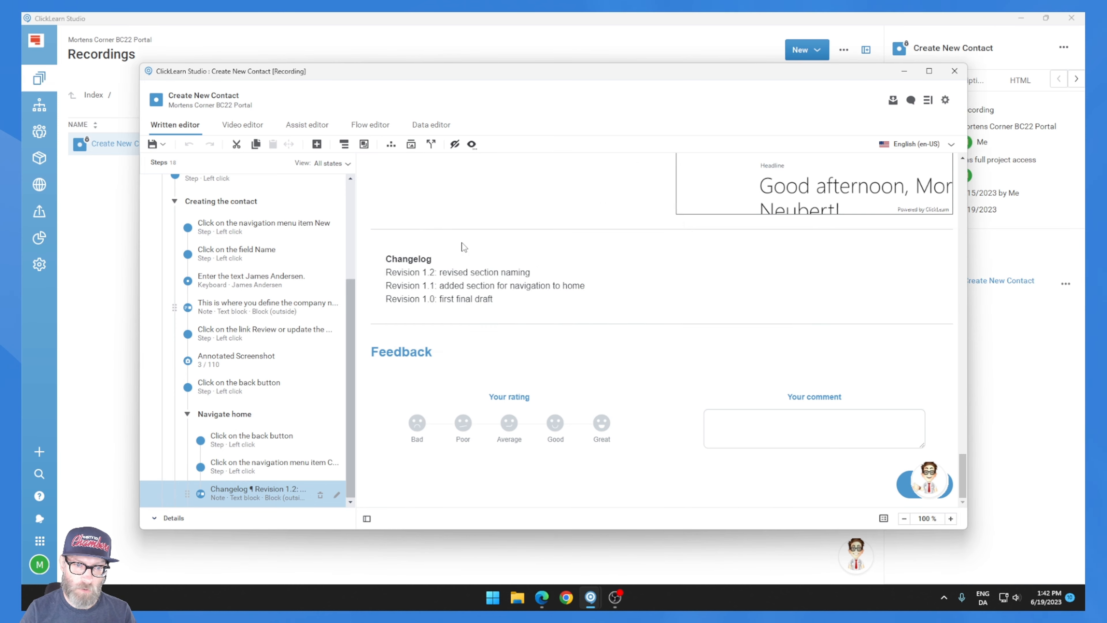
Show the recording's Document meta data and examine its Id, Process, Topic, Author, Editor and Approver fields
{"action": "left_click", "coordinate": [928, 101]}
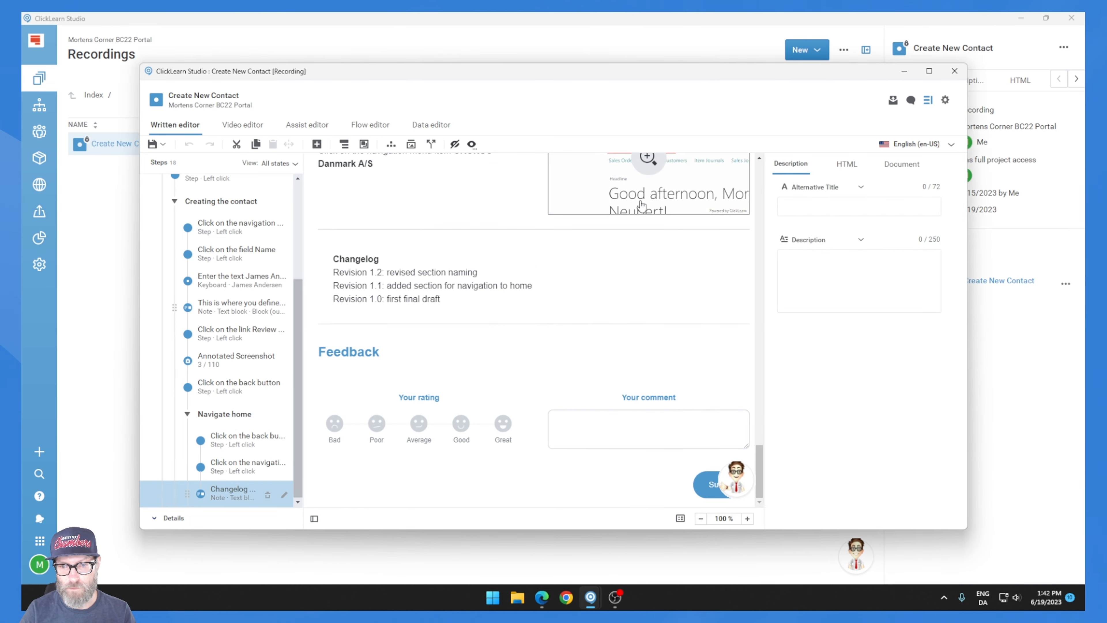
{"action": "left_click", "coordinate": [898, 168]}
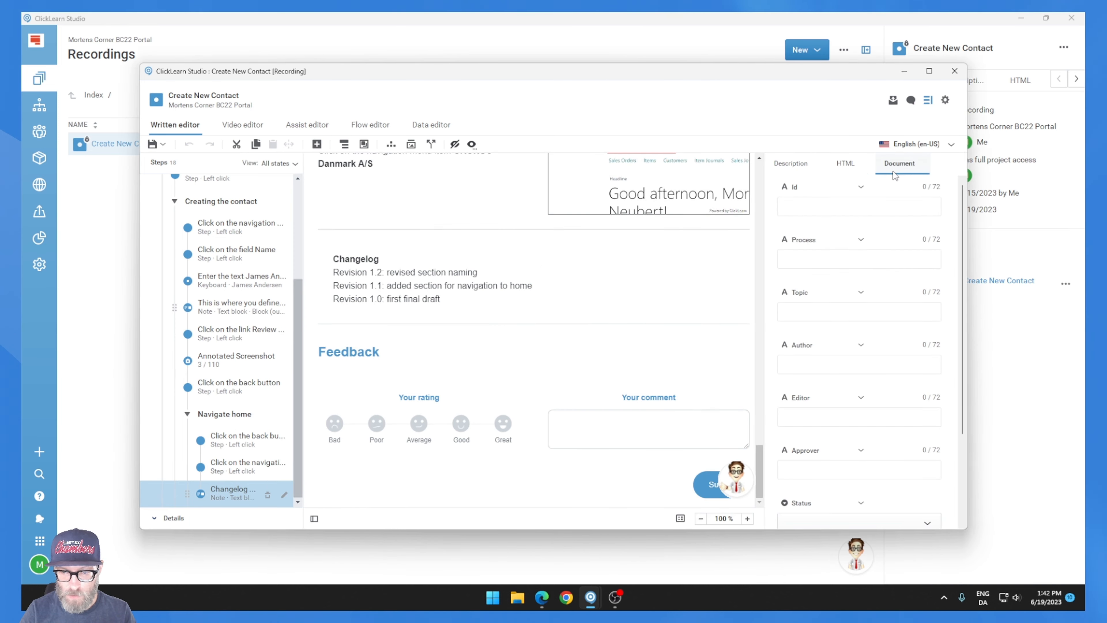
{"action": "left_click", "coordinate": [814, 469]}
{"action": "left_click", "coordinate": [813, 417]}
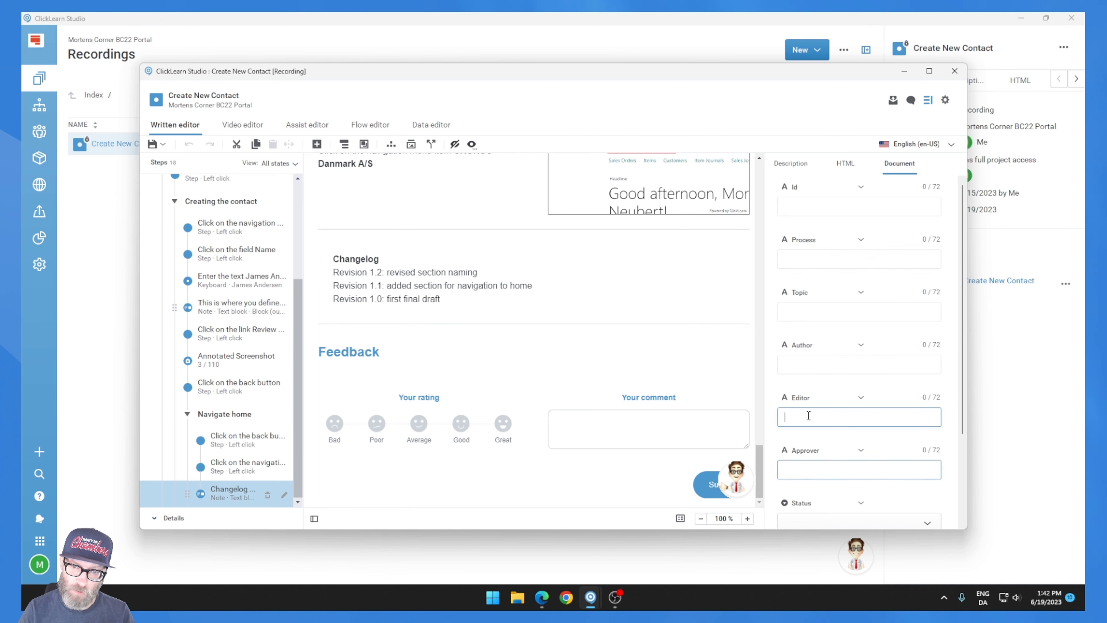
{"action": "scroll", "coordinate": [821, 357], "scroll_direction": "down", "scroll_amount": 3}
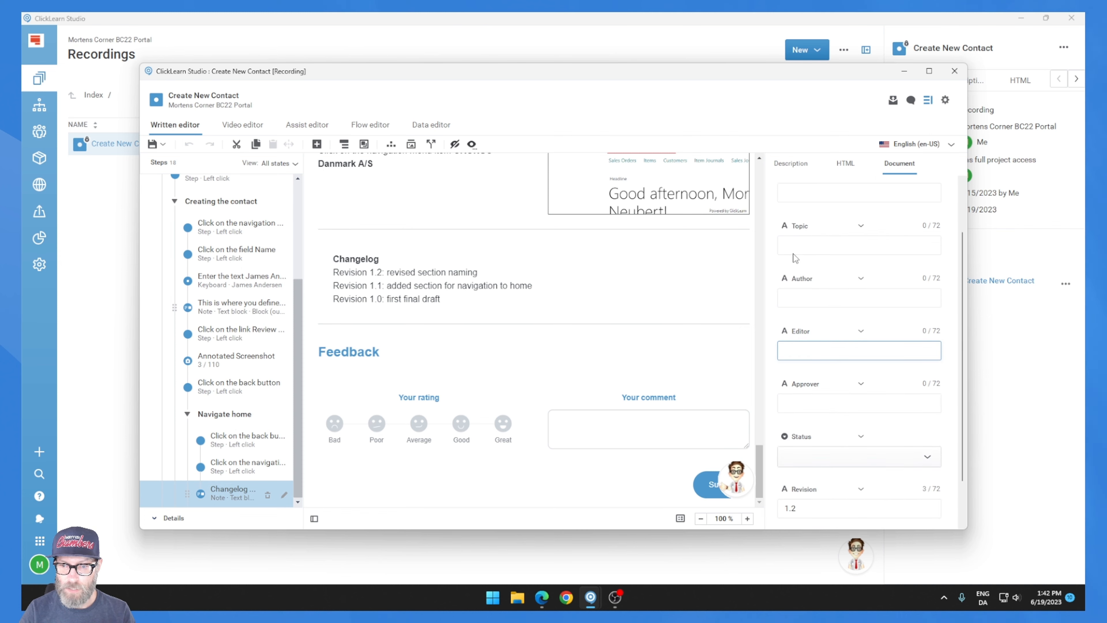
{"action": "scroll", "coordinate": [821, 257], "scroll_direction": "up", "scroll_amount": 3}
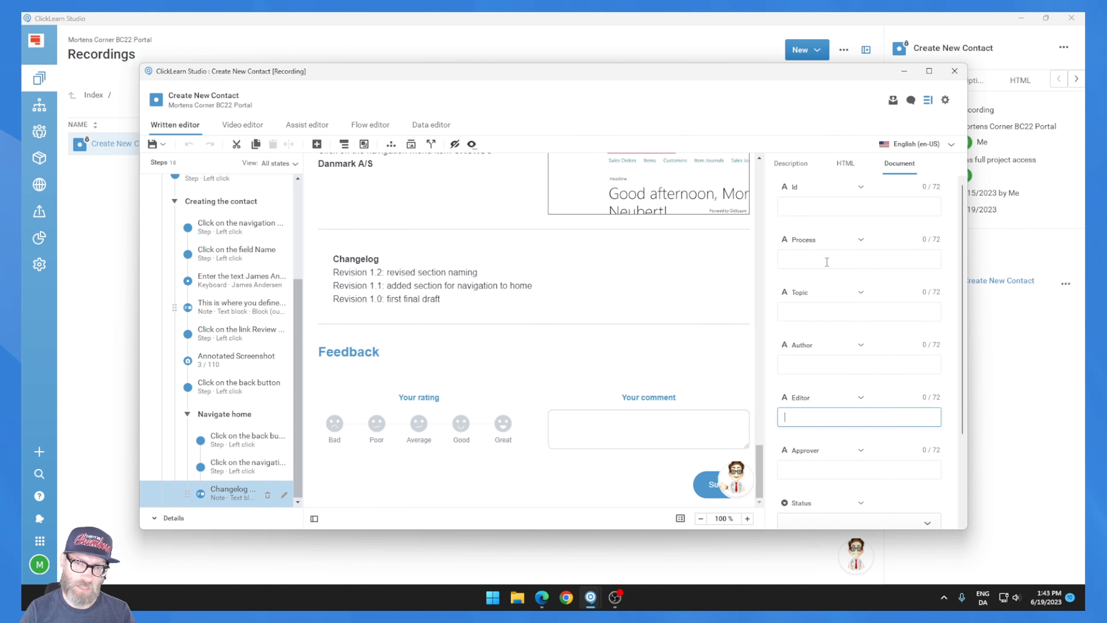
{"action": "left_click", "coordinate": [816, 315]}
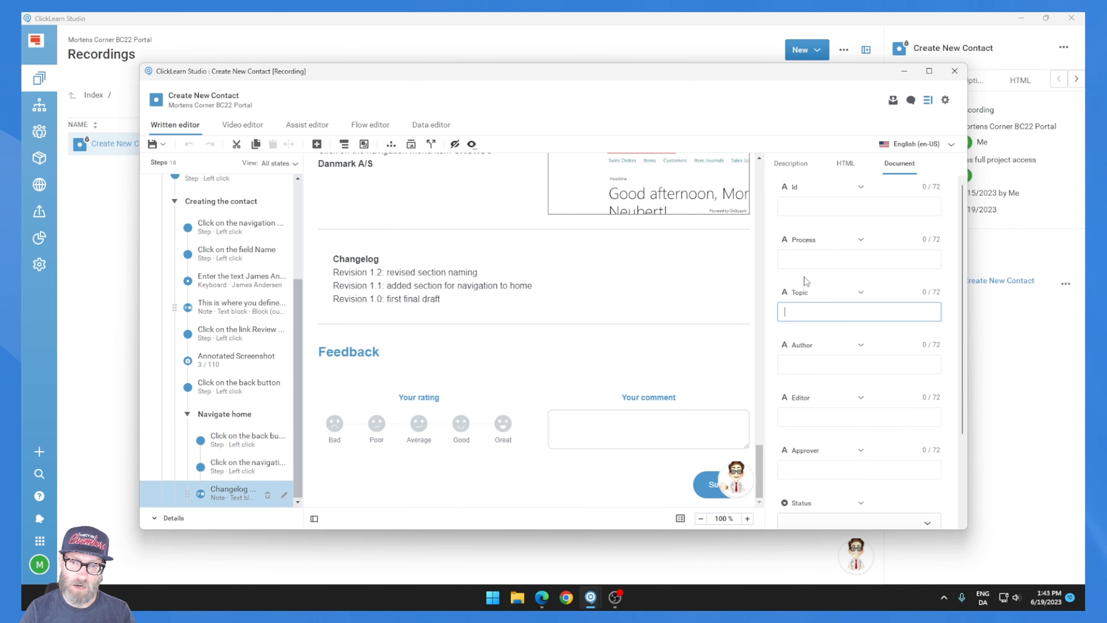
{"action": "left_click", "coordinate": [801, 260]}
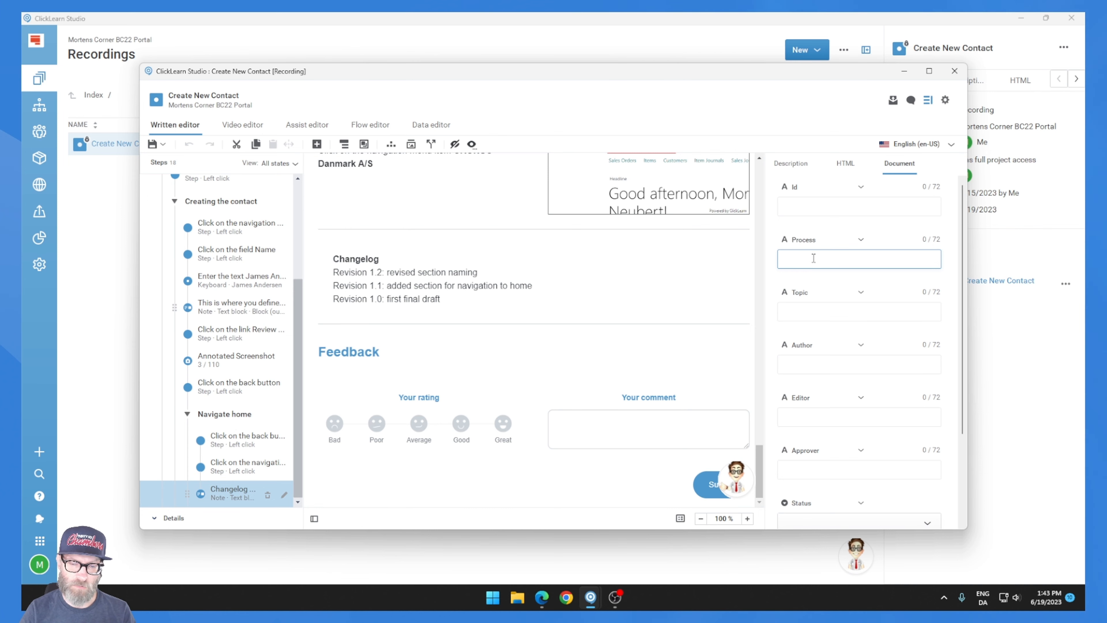
Examine the available Status options and the revision fields in the recording's Document meta data
{"action": "scroll", "coordinate": [813, 258], "scroll_direction": "down", "scroll_amount": 2}
{"action": "scroll", "coordinate": [882, 374], "scroll_direction": "down", "scroll_amount": 2}
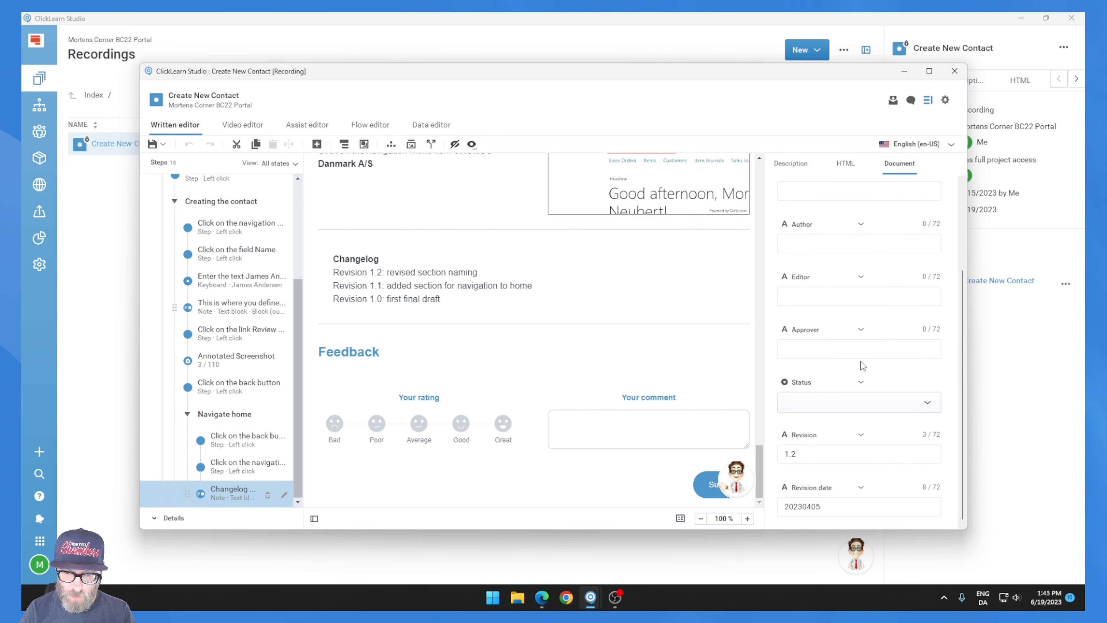
{"action": "left_click", "coordinate": [864, 404]}
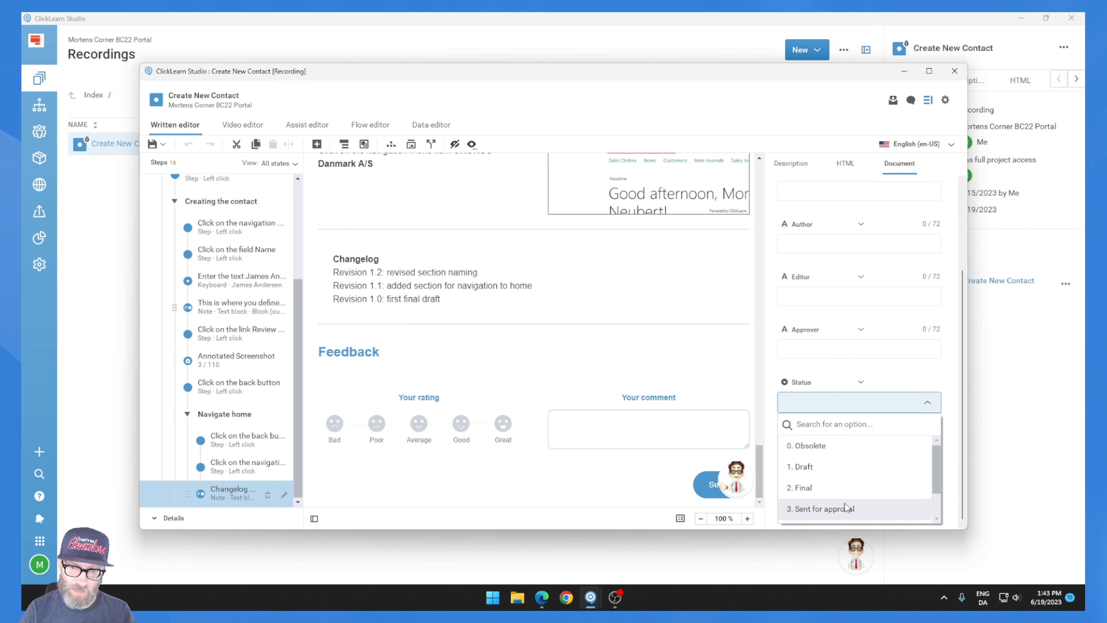
{"action": "left_click", "coordinate": [855, 408]}
{"action": "scroll", "coordinate": [850, 419], "scroll_direction": "up", "scroll_amount": 4}
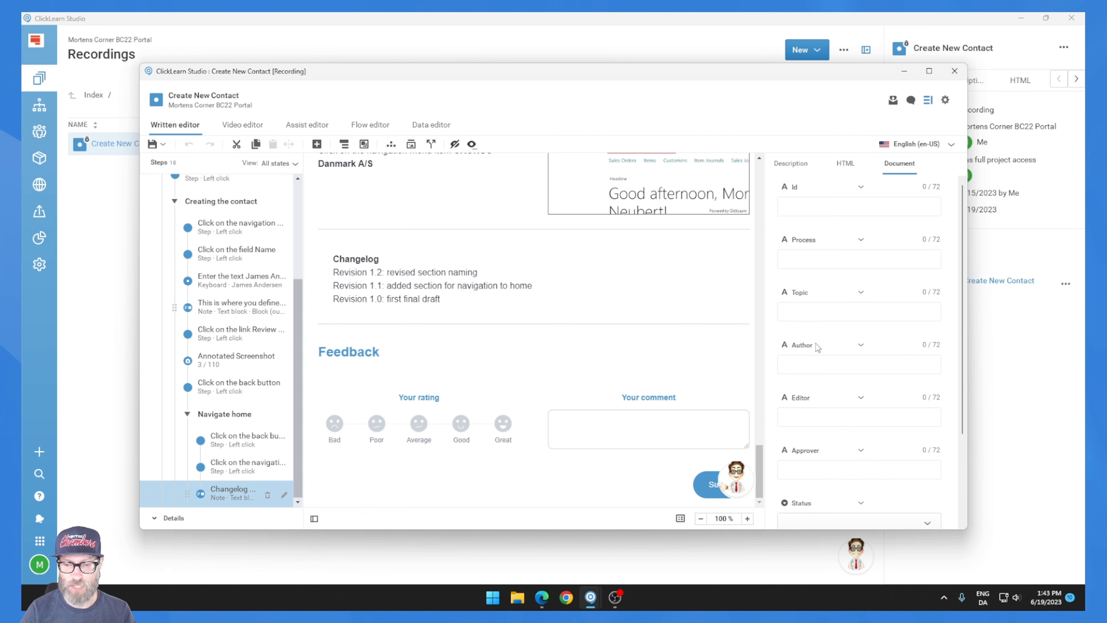
{"action": "scroll", "coordinate": [817, 347], "scroll_direction": "down", "scroll_amount": 3}
{"action": "scroll", "coordinate": [818, 349], "scroll_direction": "up", "scroll_amount": 3}
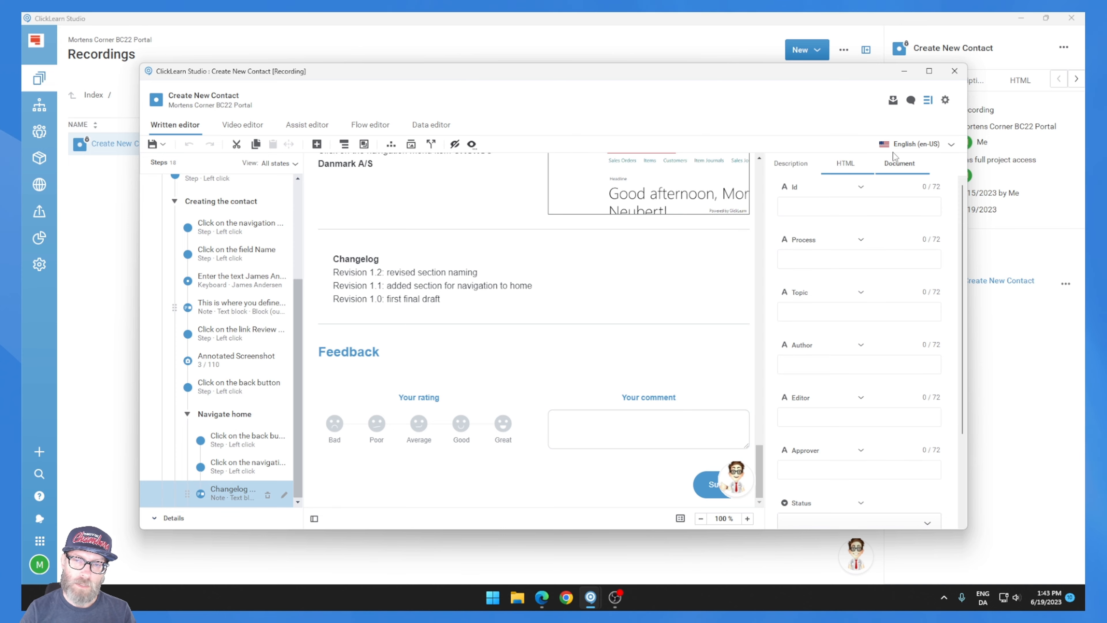
Save and close the recording, then show the Version and Revision columns in the recordings list
{"action": "left_click", "coordinate": [954, 73]}
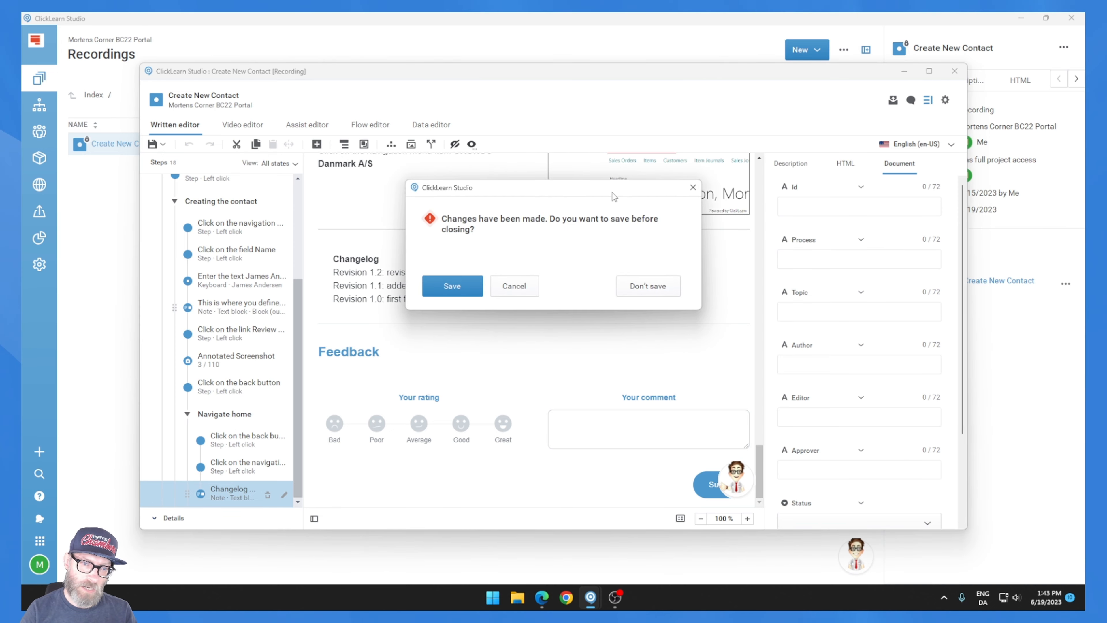
{"action": "left_click", "coordinate": [457, 283]}
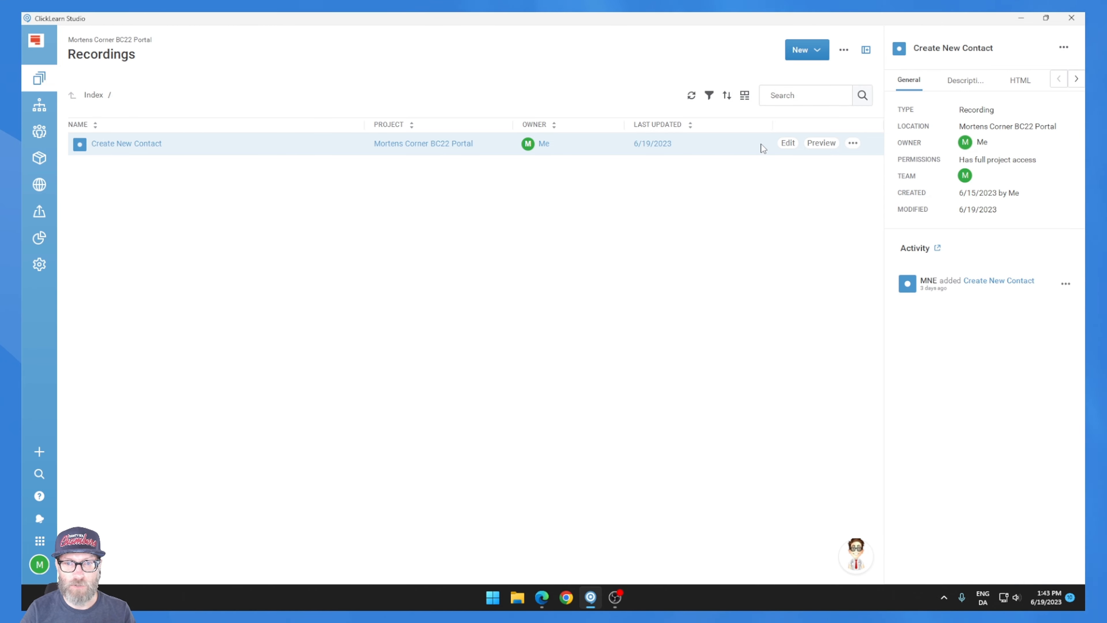
{"action": "left_click", "coordinate": [745, 95]}
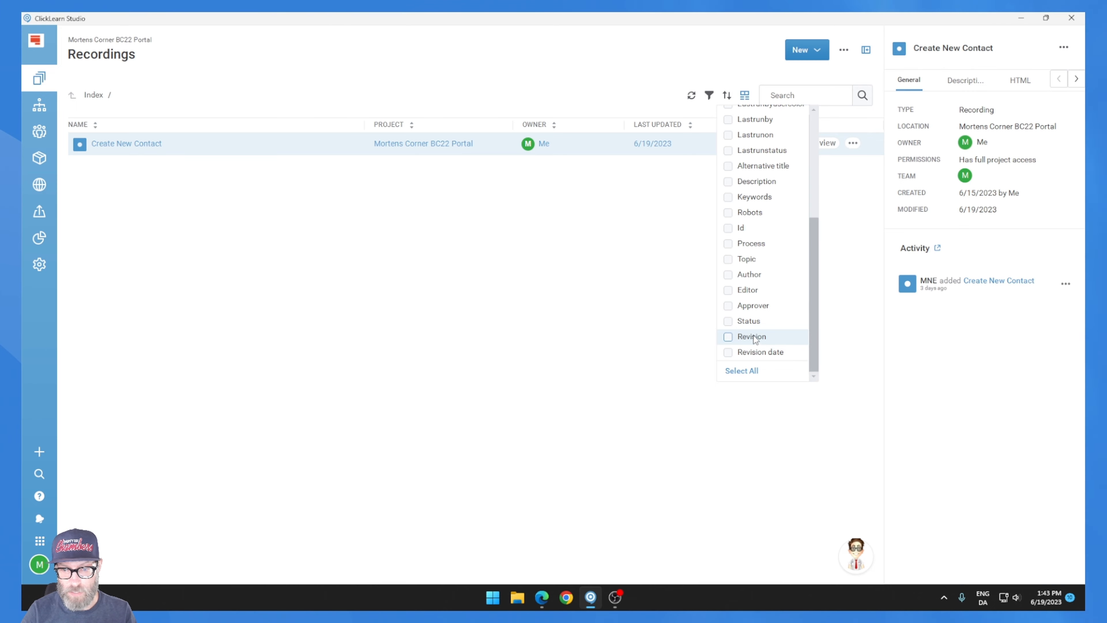
{"action": "left_click", "coordinate": [729, 338]}
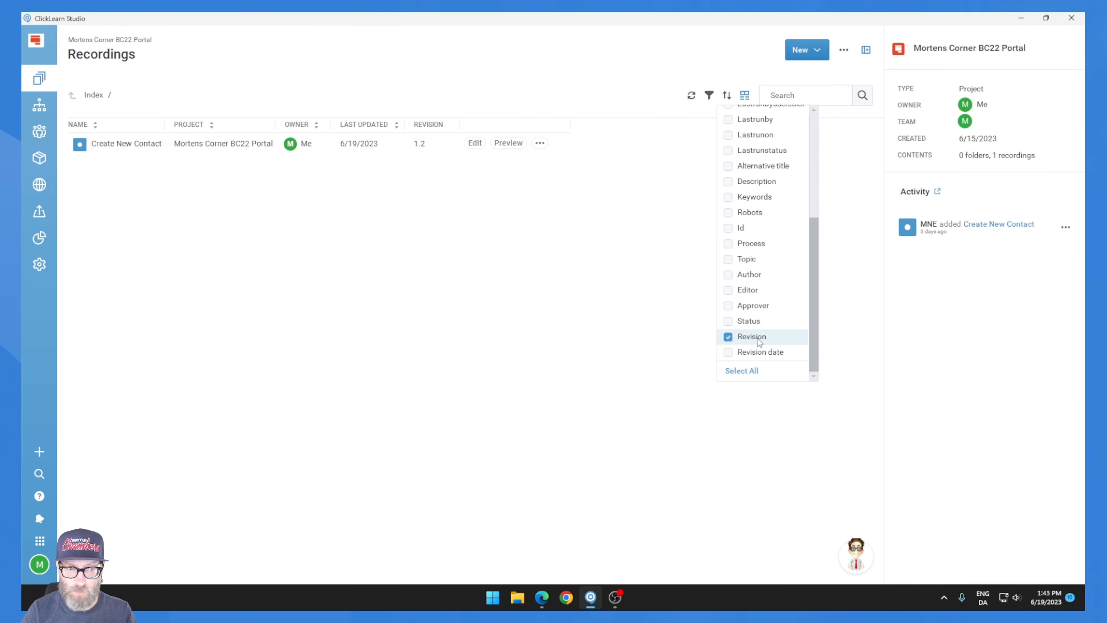
{"action": "scroll", "coordinate": [750, 331], "scroll_direction": "up", "scroll_amount": 4}
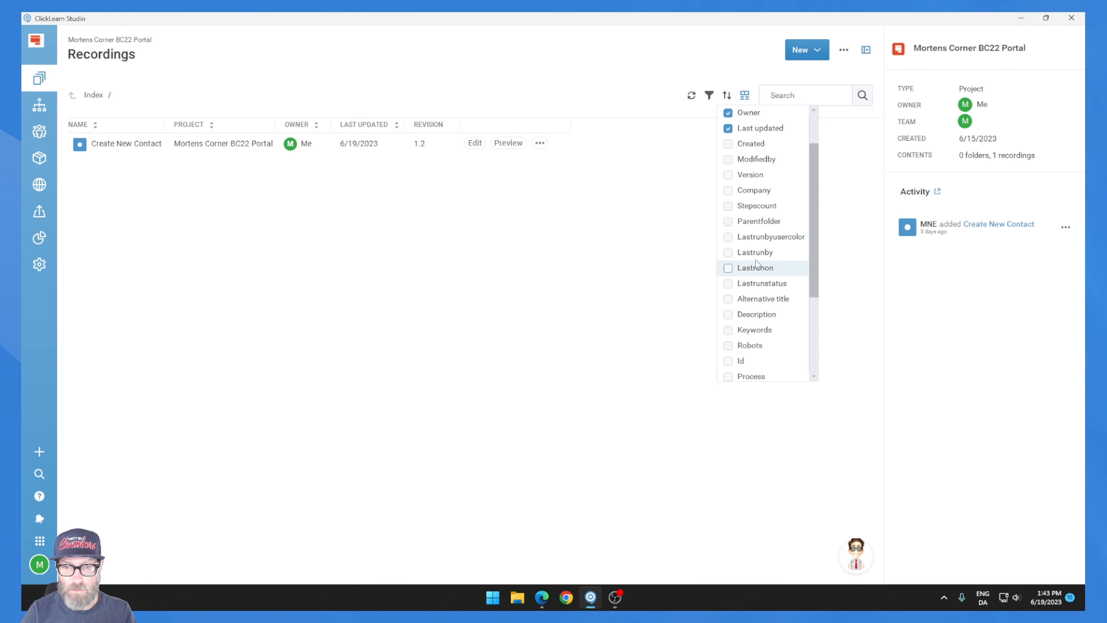
{"action": "left_click", "coordinate": [729, 175]}
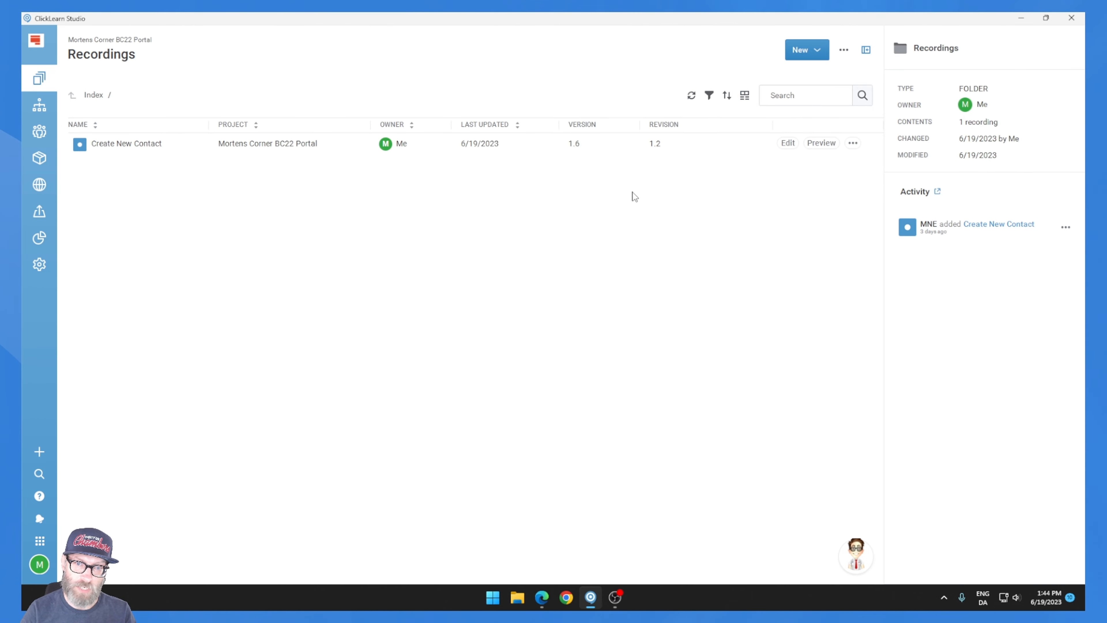
{"action": "left_click", "coordinate": [580, 143]}
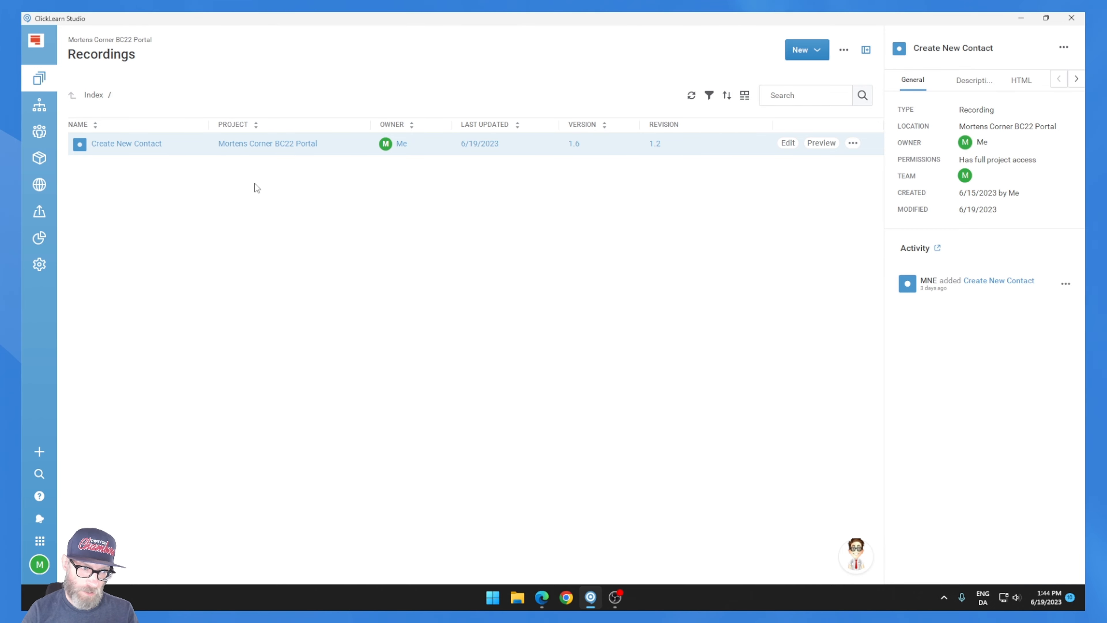
{"action": "left_click", "coordinate": [245, 182]}
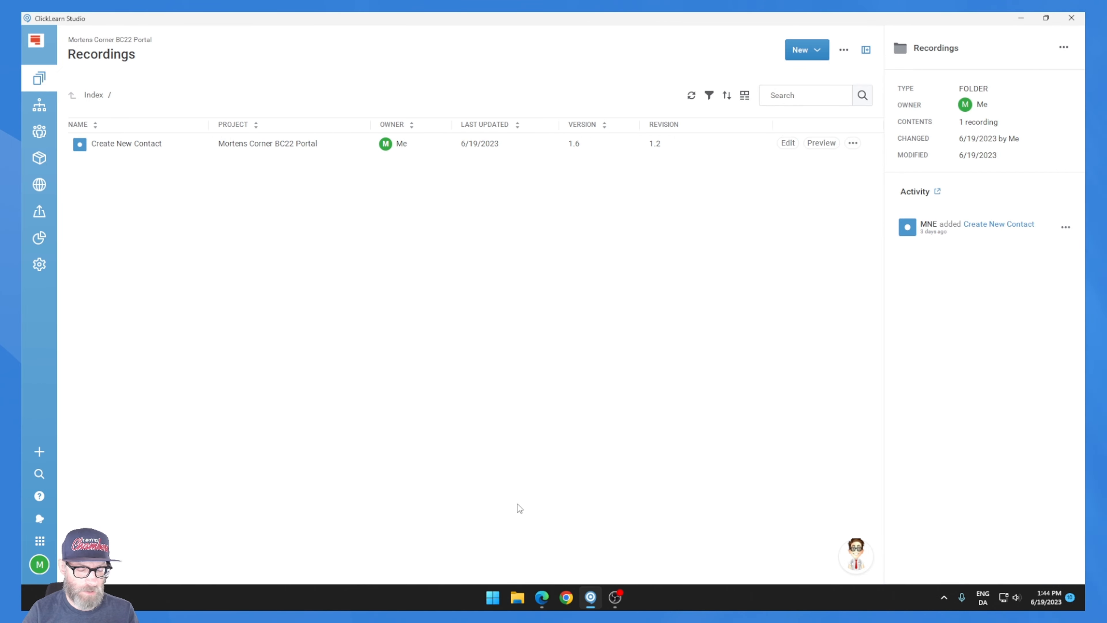
Switch to the published document in Edge, open its PDF version and examine the revision details and the changelog's layout
{"action": "left_click", "coordinate": [542, 598]}
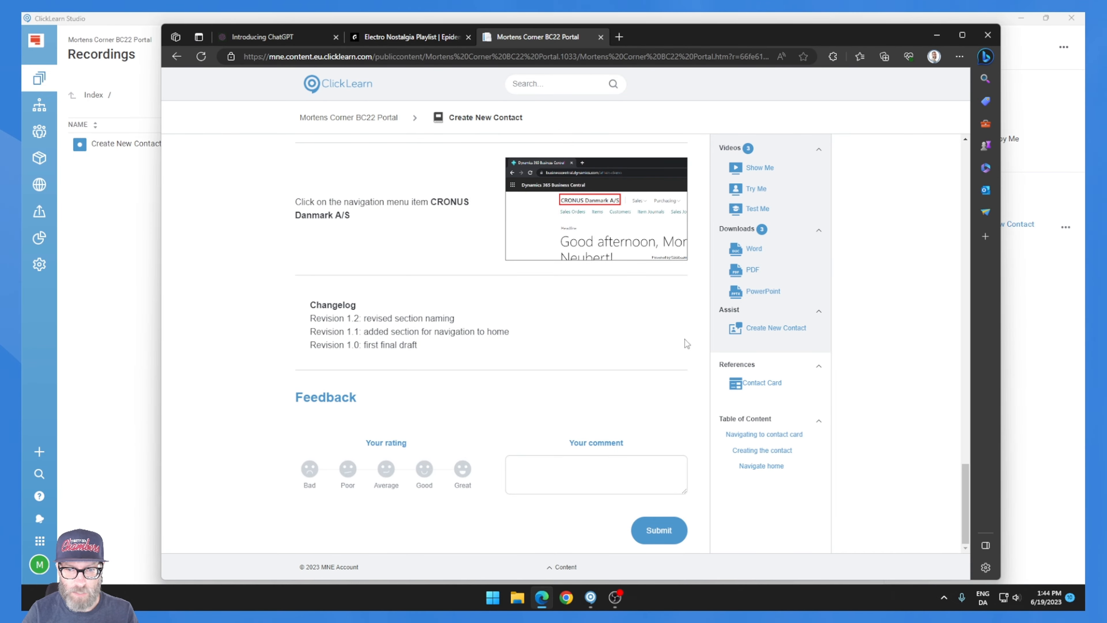
{"action": "left_click", "coordinate": [752, 270]}
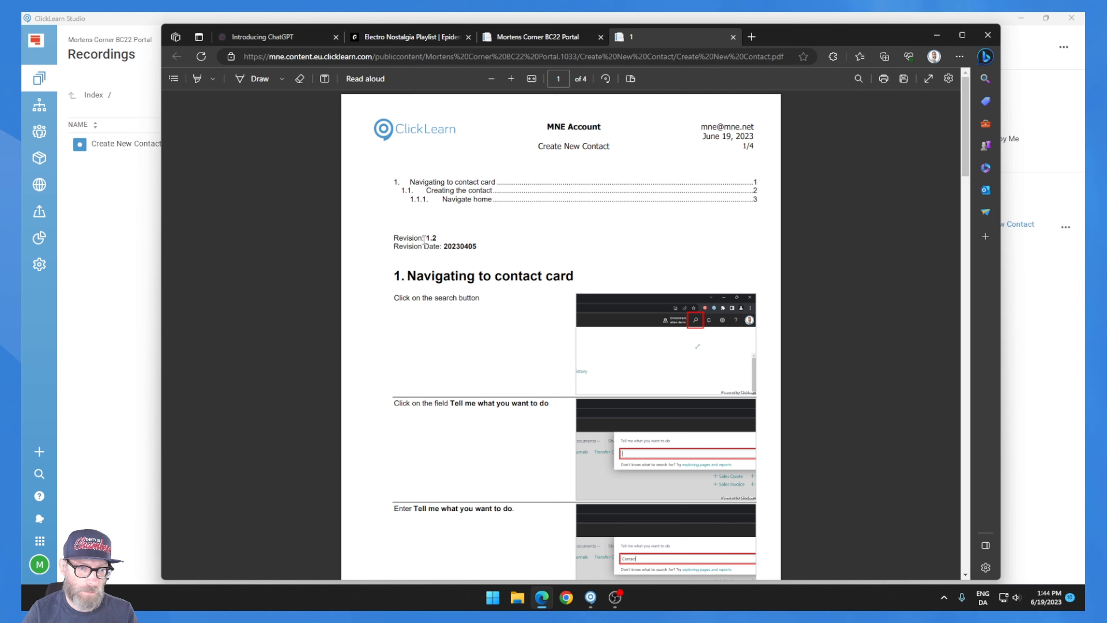
{"action": "left_click_drag", "start_coordinate": [417, 238], "coordinate": [483, 250]}
{"action": "left_click", "coordinate": [466, 241]}
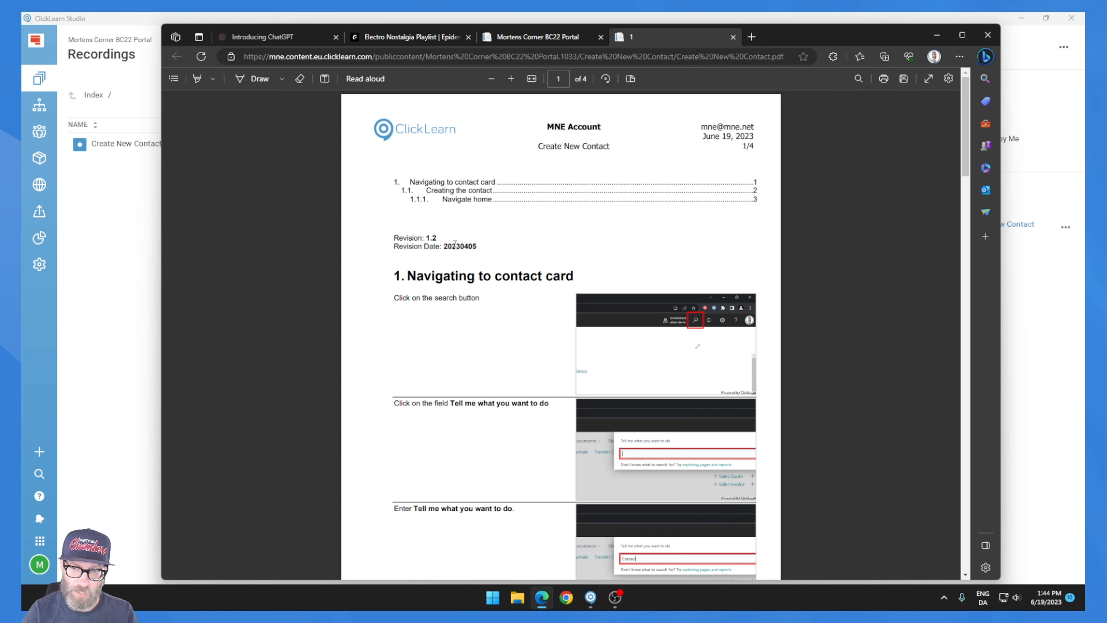
{"action": "scroll", "coordinate": [507, 260], "scroll_direction": "down", "scroll_amount": 20}
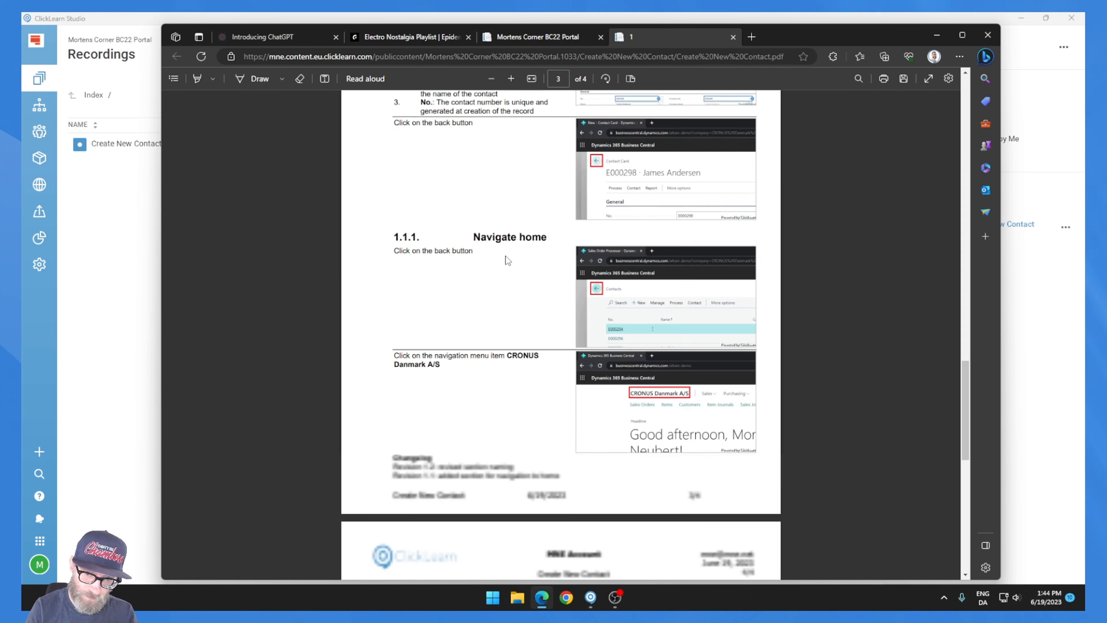
{"action": "scroll", "coordinate": [550, 358], "scroll_direction": "up", "scroll_amount": 3}
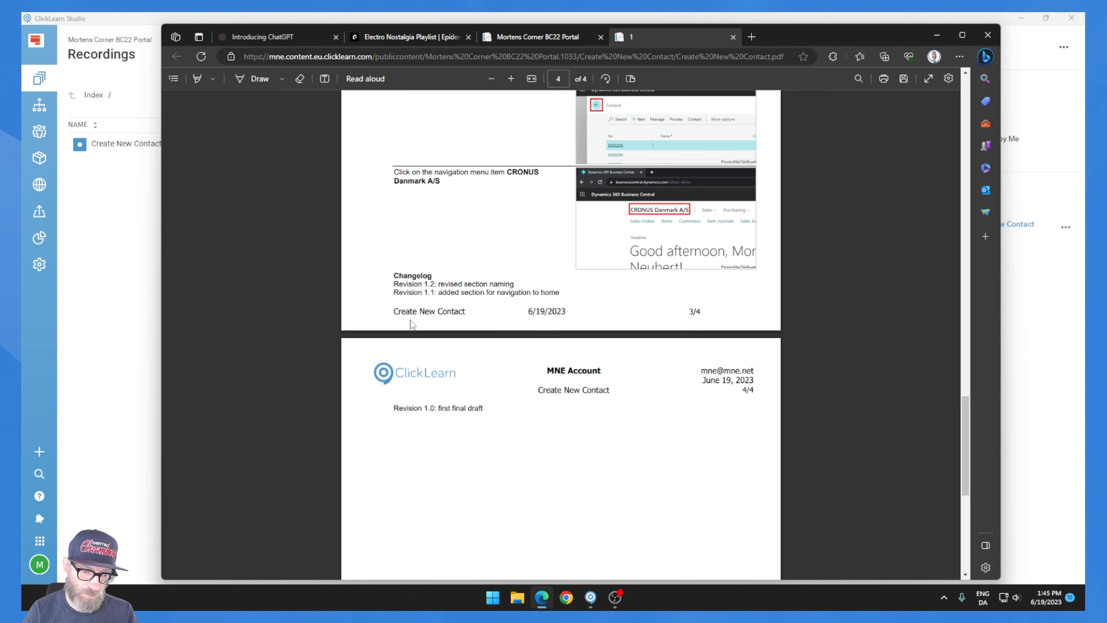
{"action": "scroll", "coordinate": [453, 375], "scroll_direction": "up", "scroll_amount": 2}
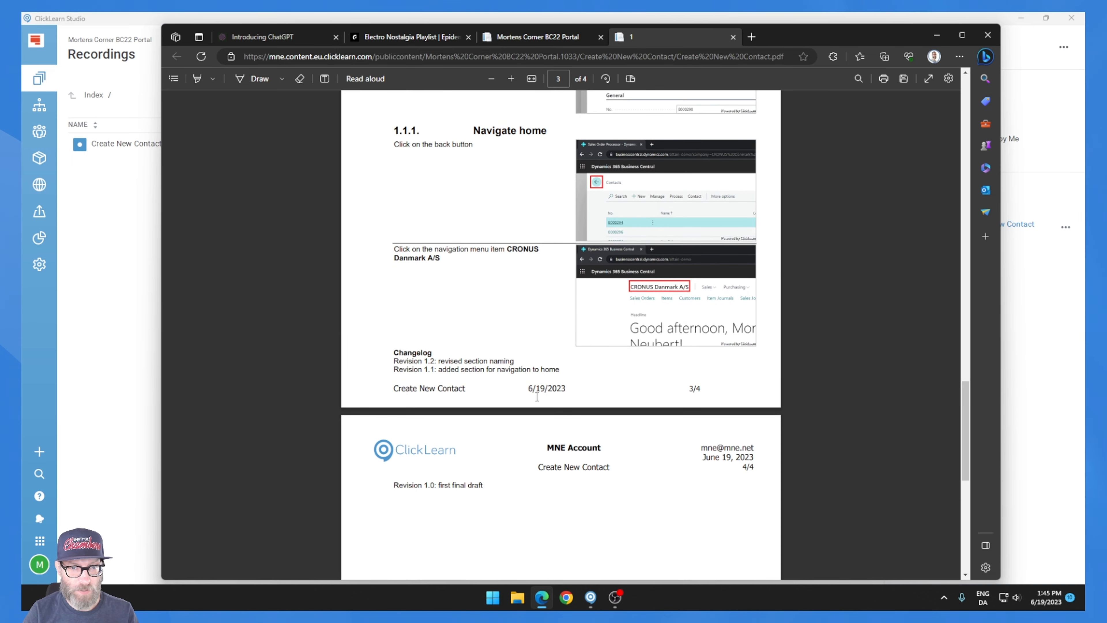
{"action": "scroll", "coordinate": [483, 357], "scroll_direction": "up", "scroll_amount": 15}
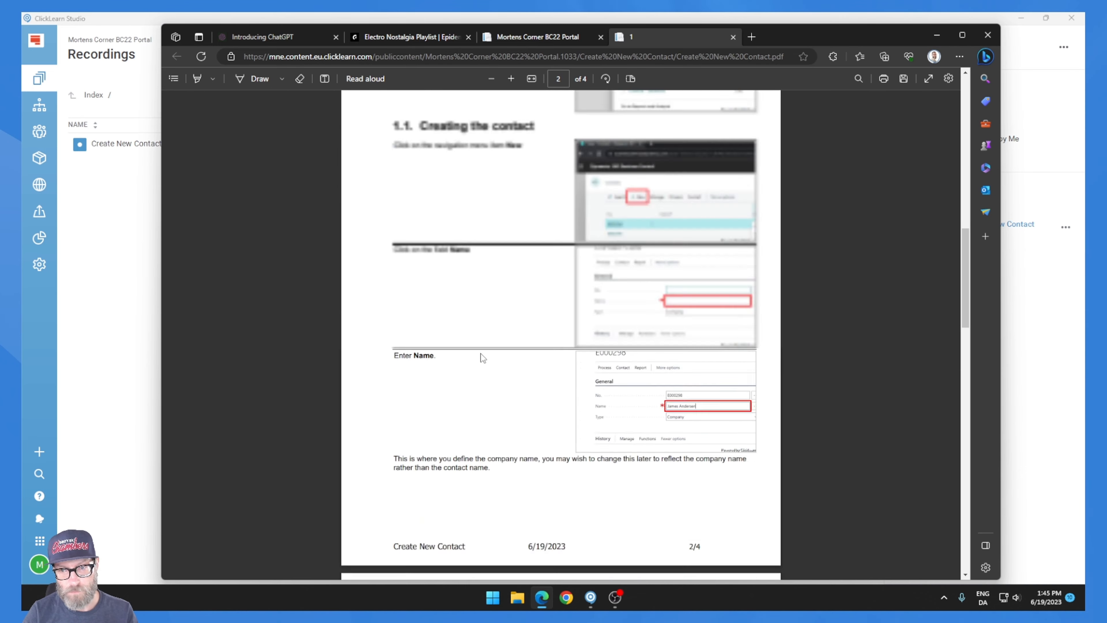
Check the revision details at the start of the published PDF and close the PDF
{"action": "scroll", "coordinate": [482, 357], "scroll_direction": "up", "scroll_amount": 10}
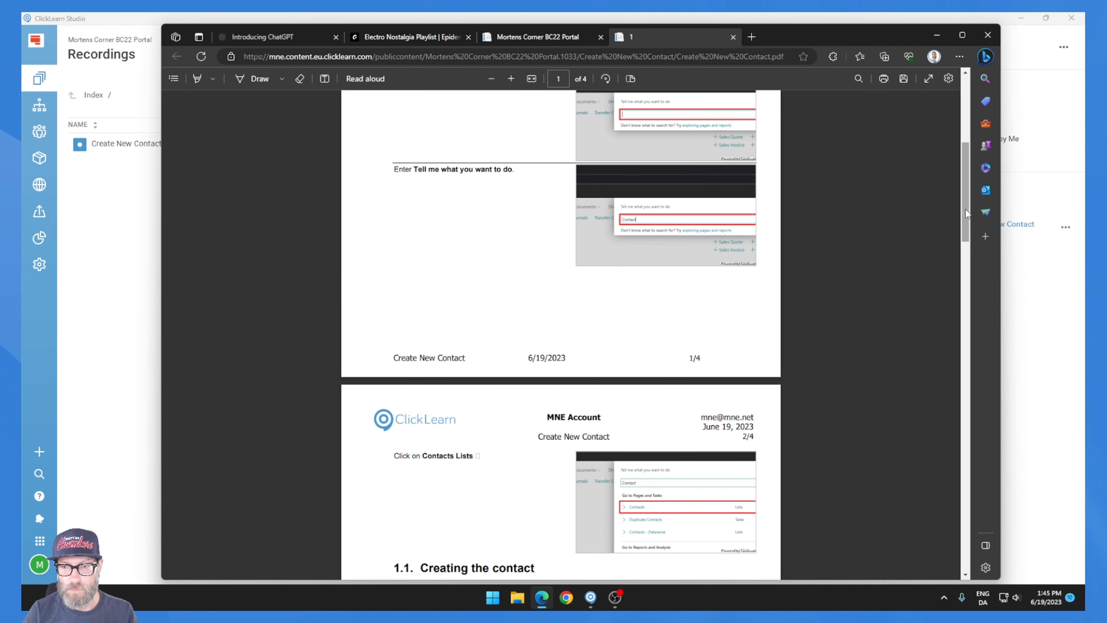
{"action": "left_click_drag", "start_coordinate": [966, 210], "coordinate": [972, 132]}
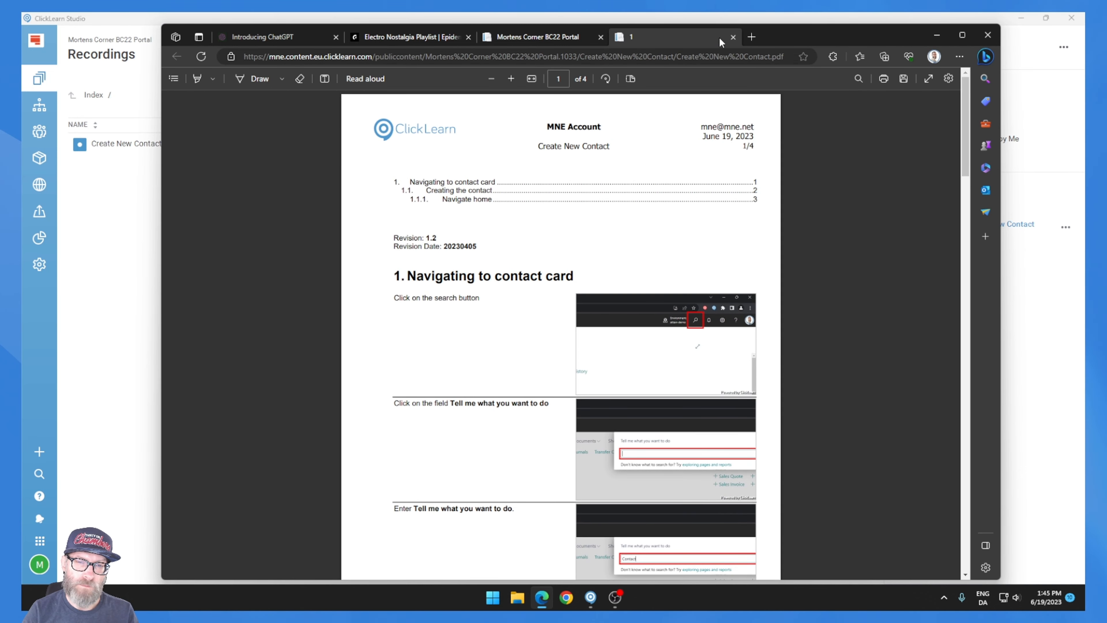
{"action": "left_click", "coordinate": [734, 37]}
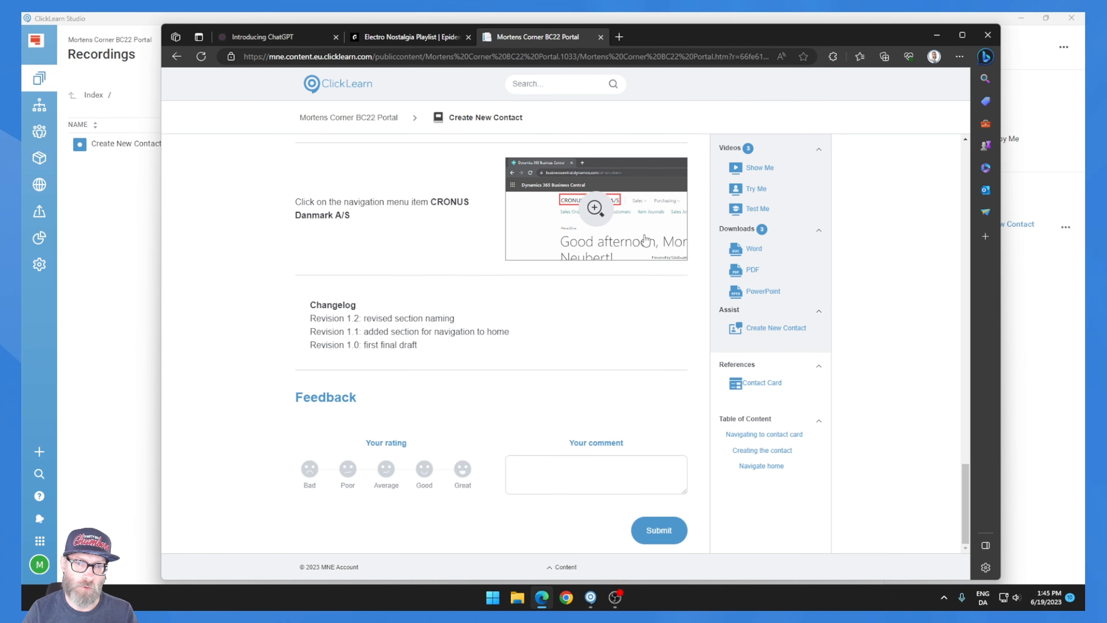
Download the Word version of Create New Contact from the published page and open the file in Word
{"action": "left_click", "coordinate": [753, 248]}
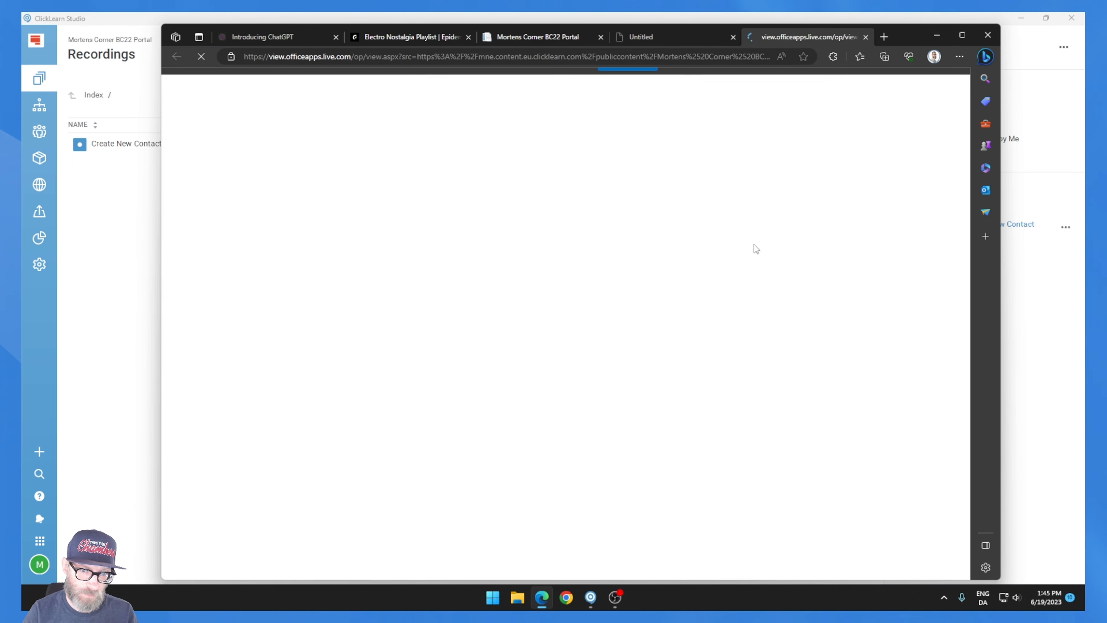
{"action": "left_click", "coordinate": [636, 80]}
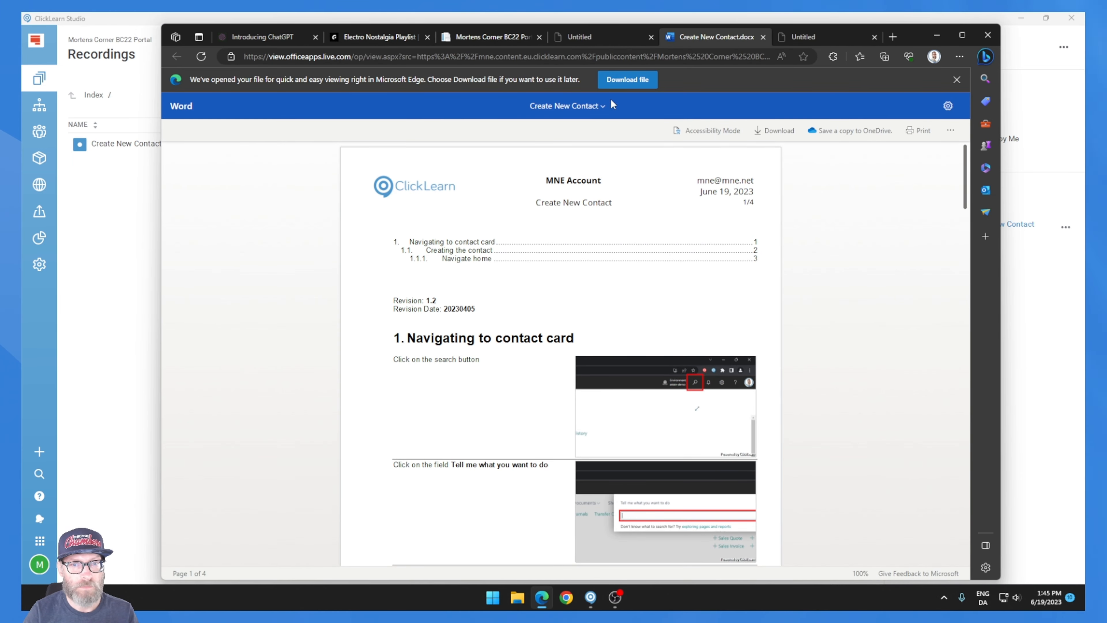
{"action": "left_click", "coordinate": [729, 103]}
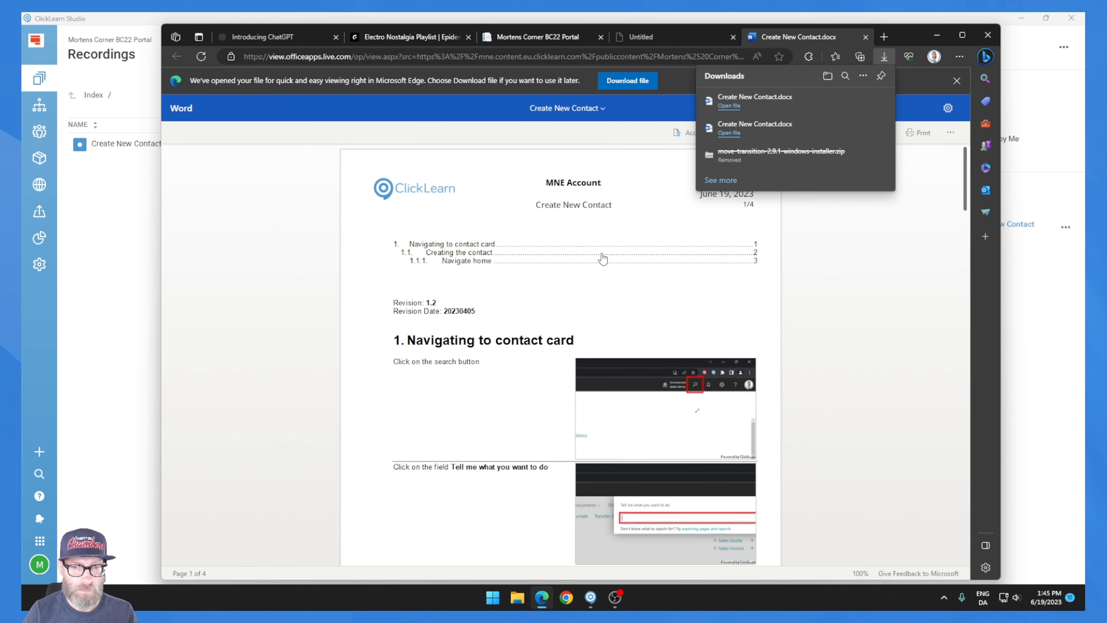
{"action": "left_click", "coordinate": [726, 133]}
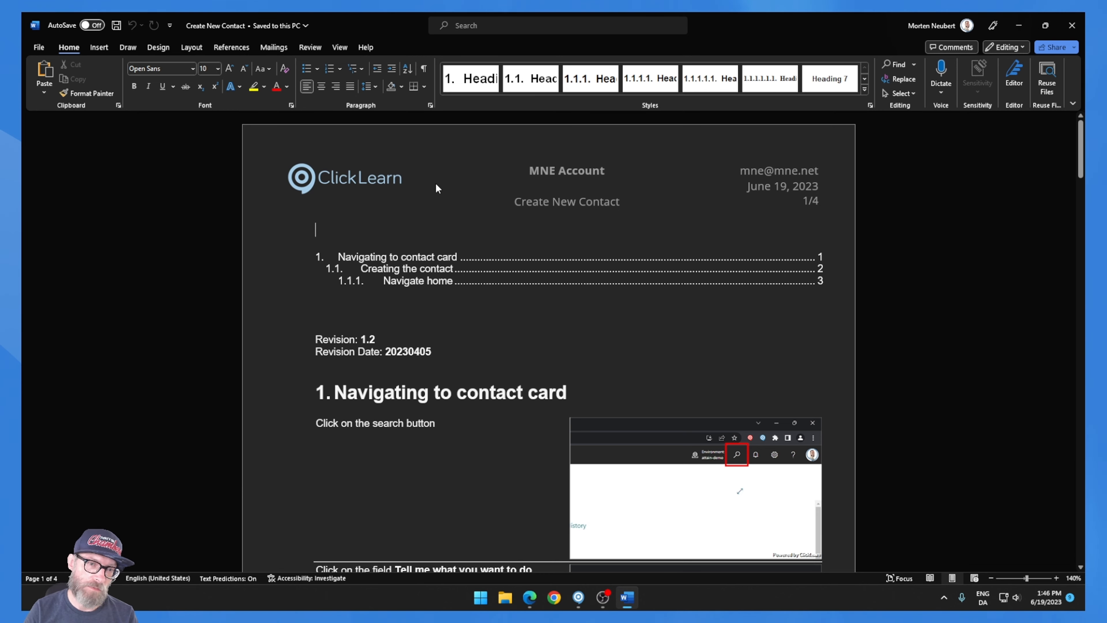
Add the word "Revision" after the date in the page footer of the Create New Contact document
{"action": "scroll", "coordinate": [576, 218], "scroll_direction": "down", "scroll_amount": 15}
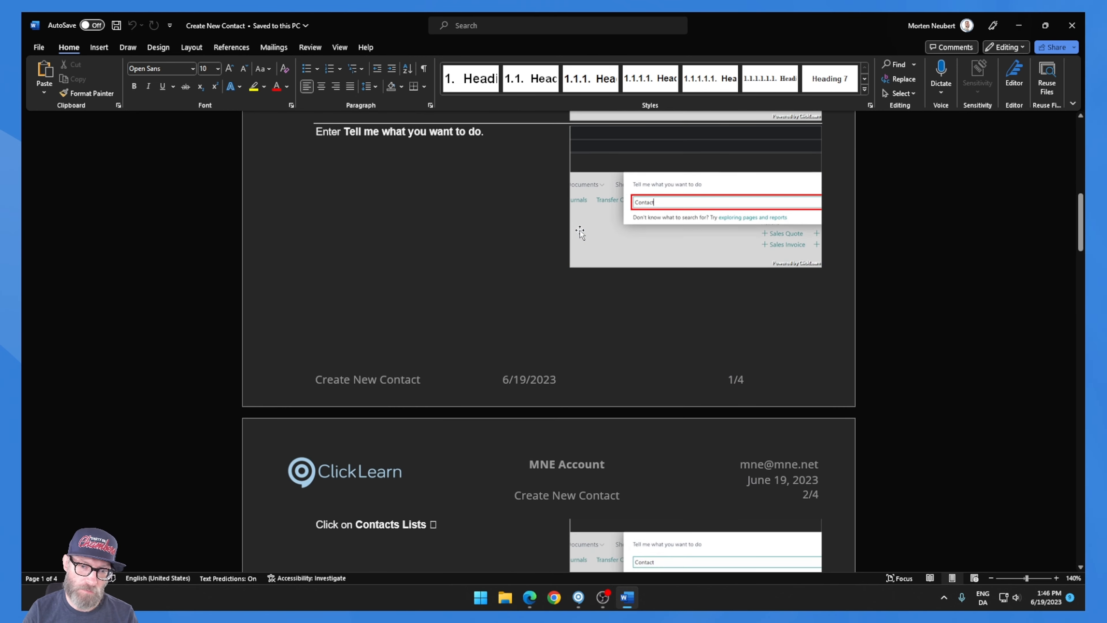
{"action": "double_click", "coordinate": [574, 389]}
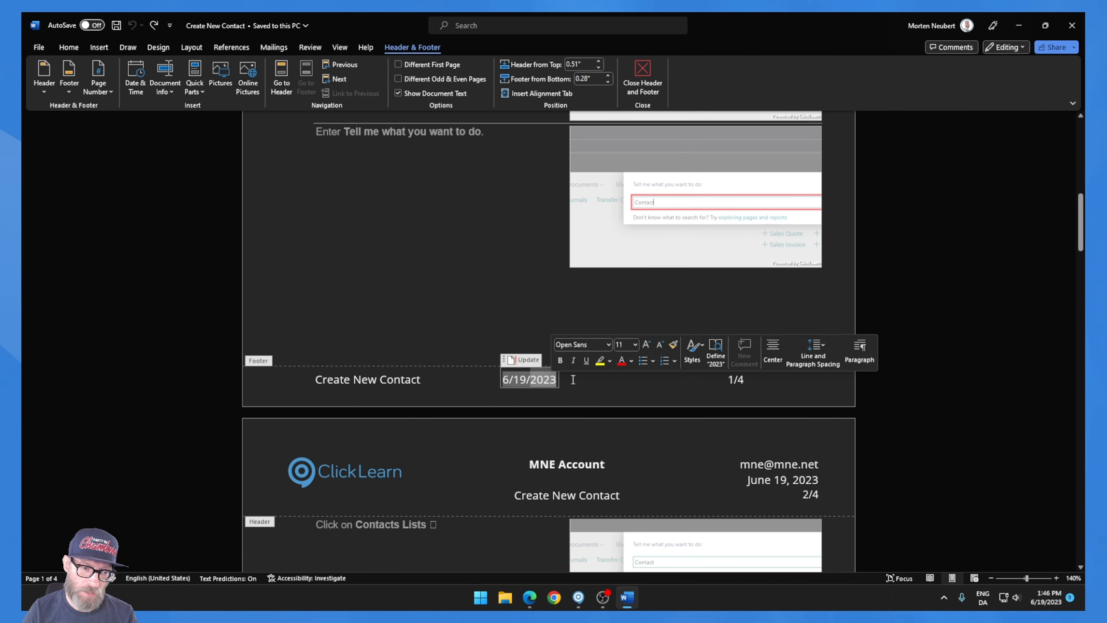
{"action": "left_click", "coordinate": [746, 380]}
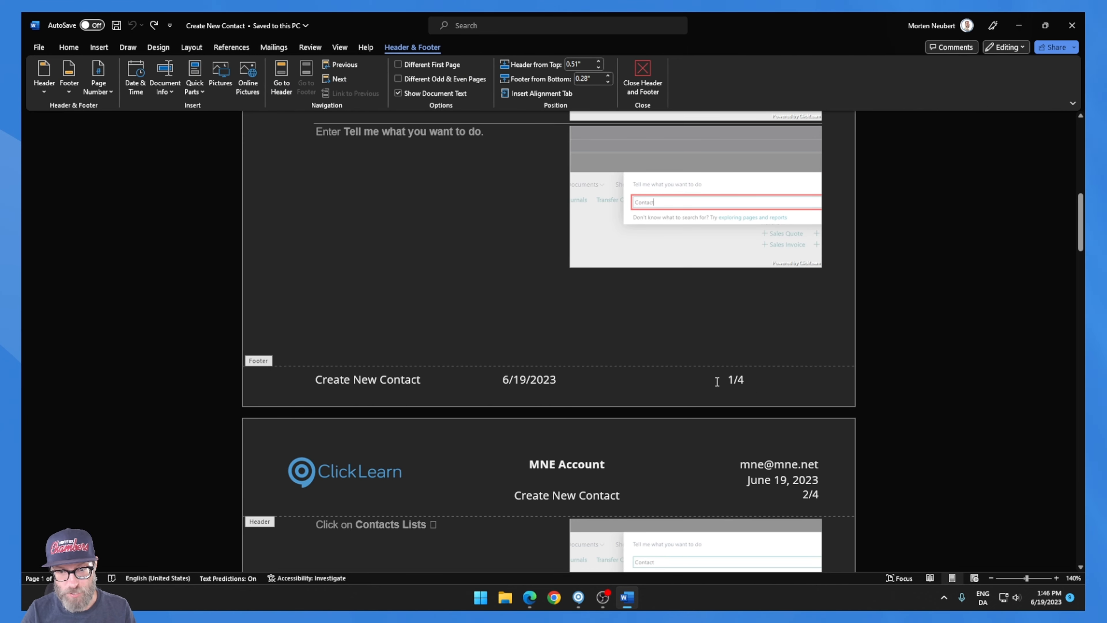
{"action": "key", "text": "Left"}
{"action": "key", "text": "Left"}
{"action": "key", "text": "Left"}
{"action": "key", "text": "Left"}
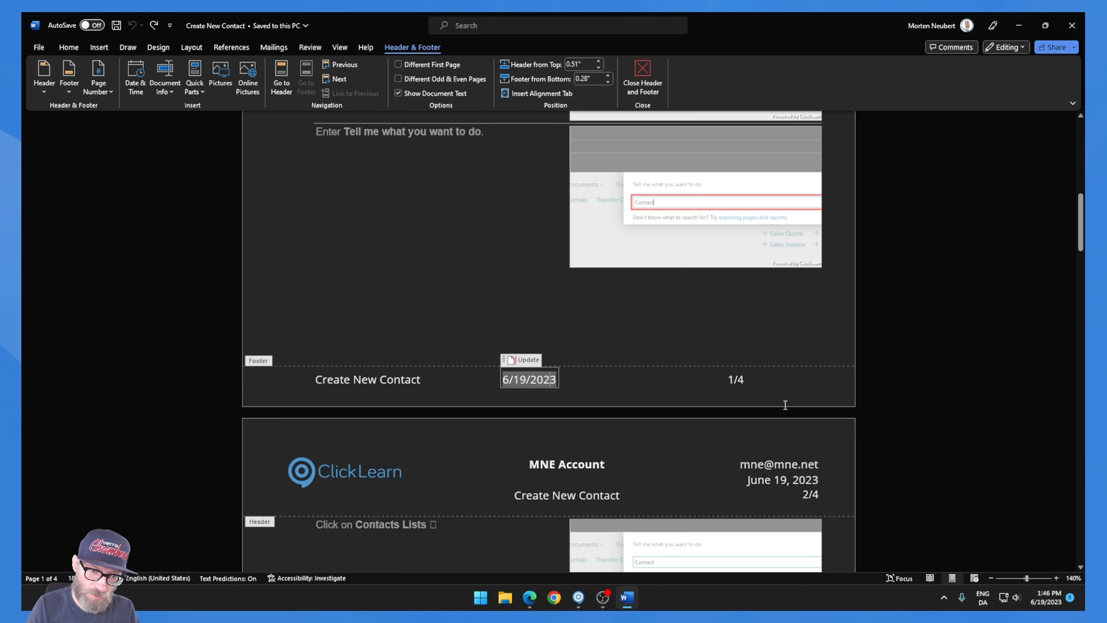
{"action": "key", "text": "End"}
{"action": "type", "text": "R"}
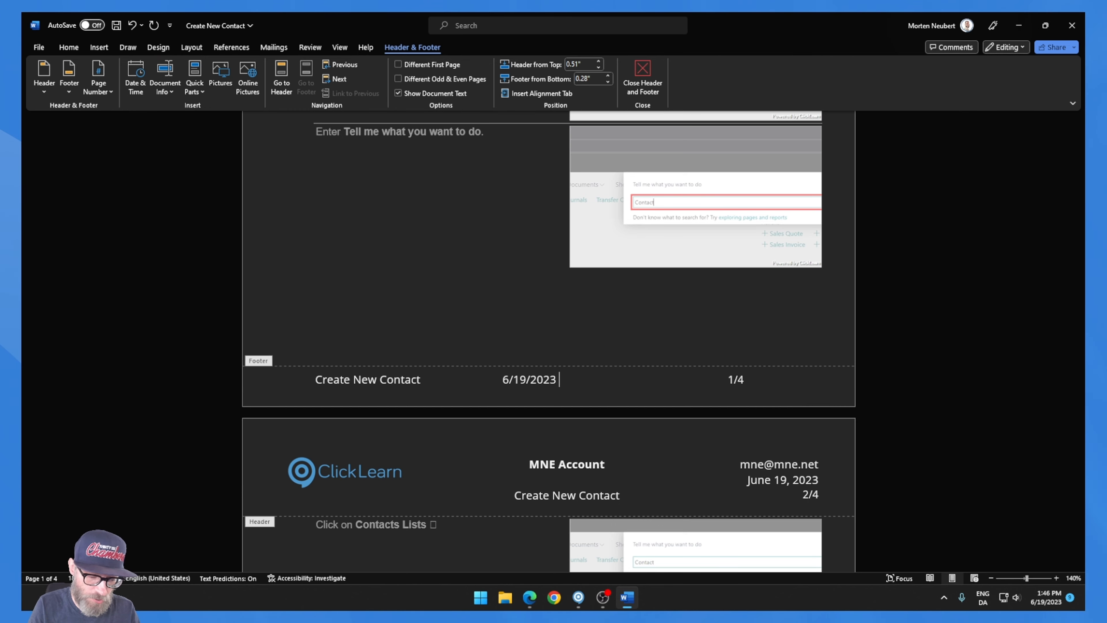
{"action": "type", "text": "evision"}
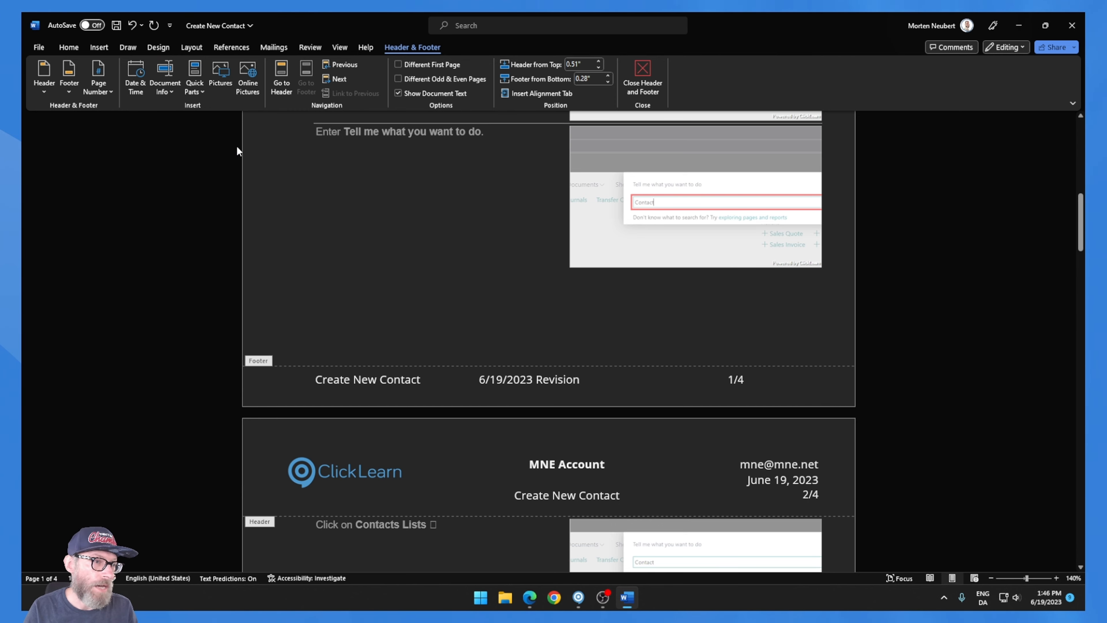
Open the document's advanced properties and show its custom properties
{"action": "left_click", "coordinate": [39, 47]}
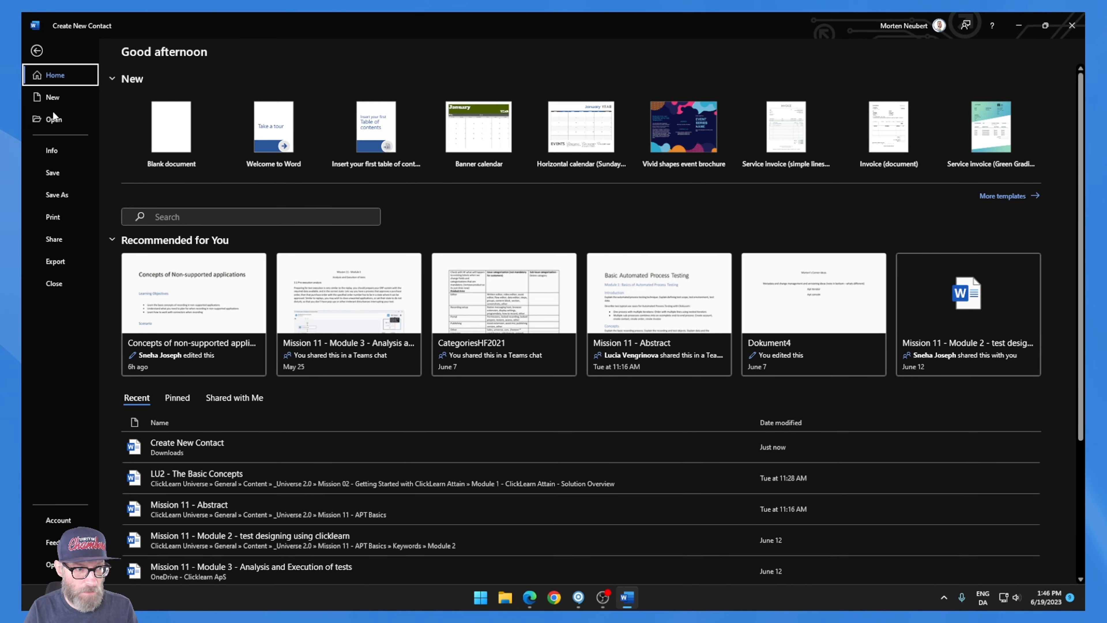
{"action": "left_click", "coordinate": [66, 152]}
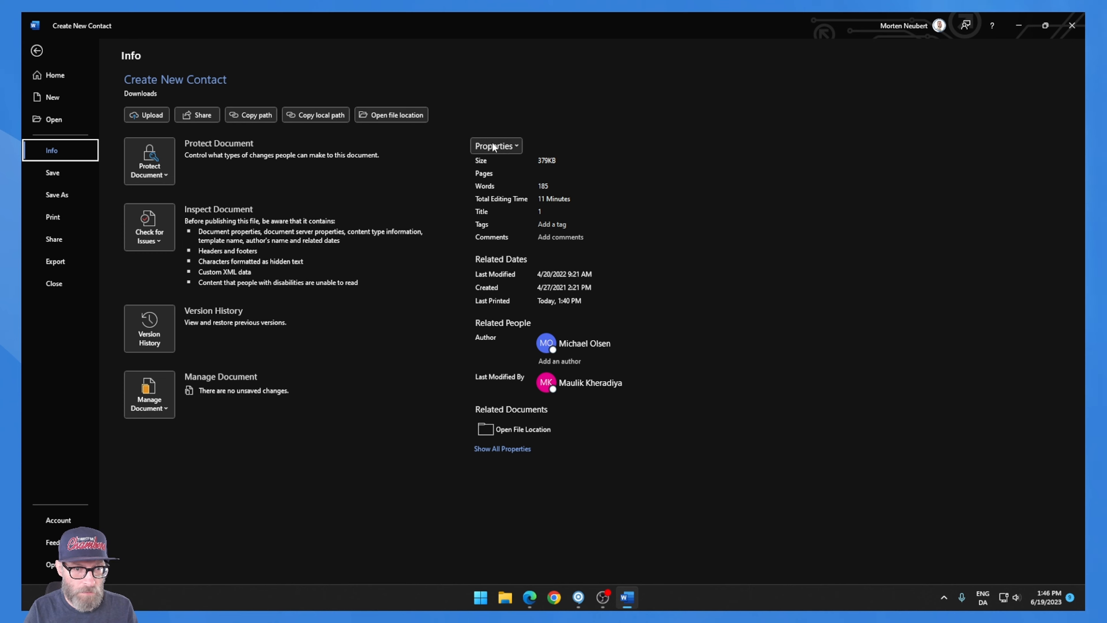
{"action": "left_click", "coordinate": [505, 145]}
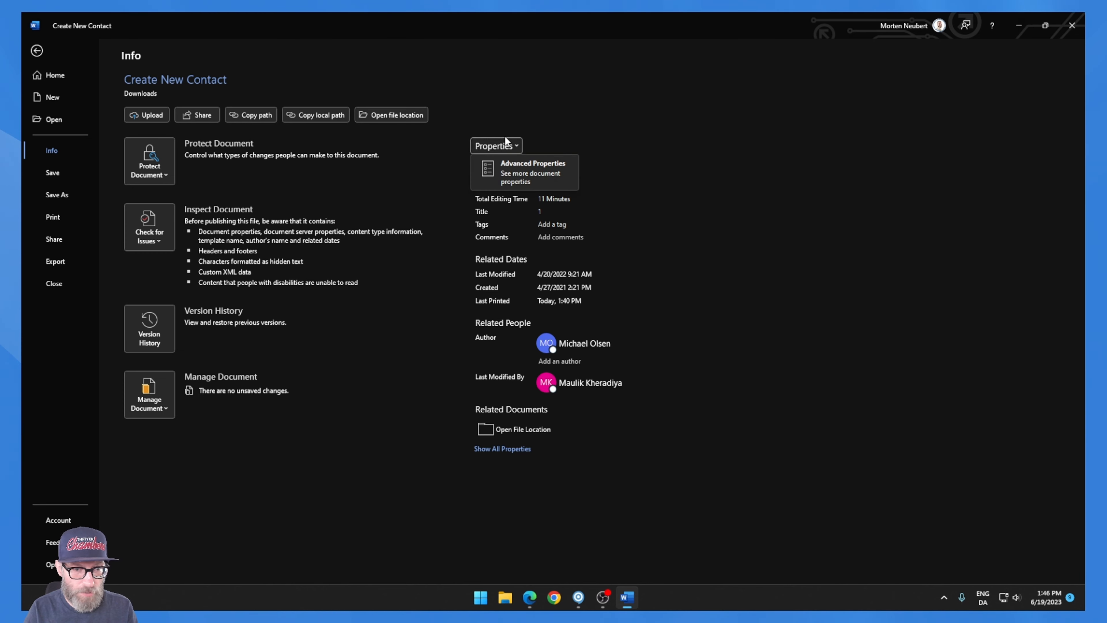
{"action": "left_click", "coordinate": [520, 167]}
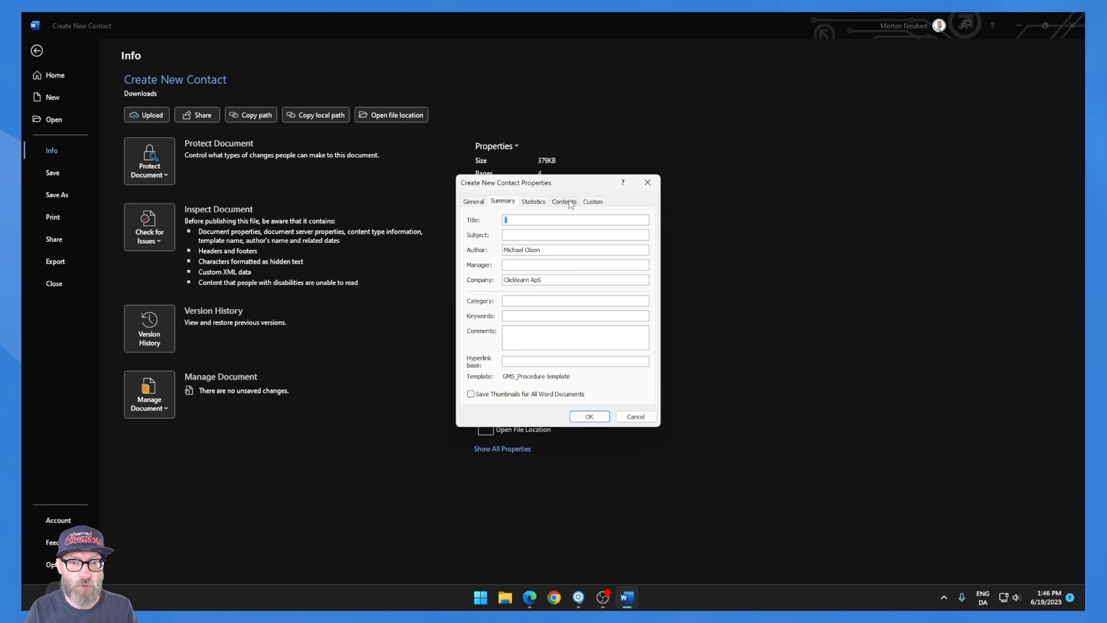
{"action": "left_click", "coordinate": [596, 202]}
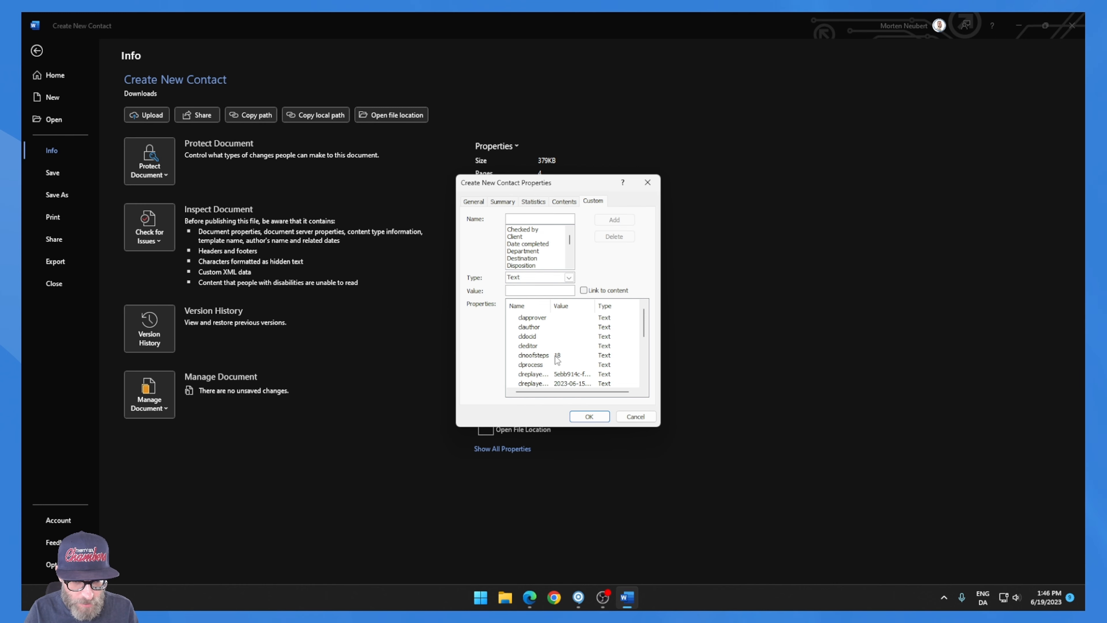
Examine the ClickLearn custom properties, especially the revision and revision date entries, and return to the document
{"action": "scroll", "coordinate": [640, 334], "scroll_direction": "down", "scroll_amount": 3}
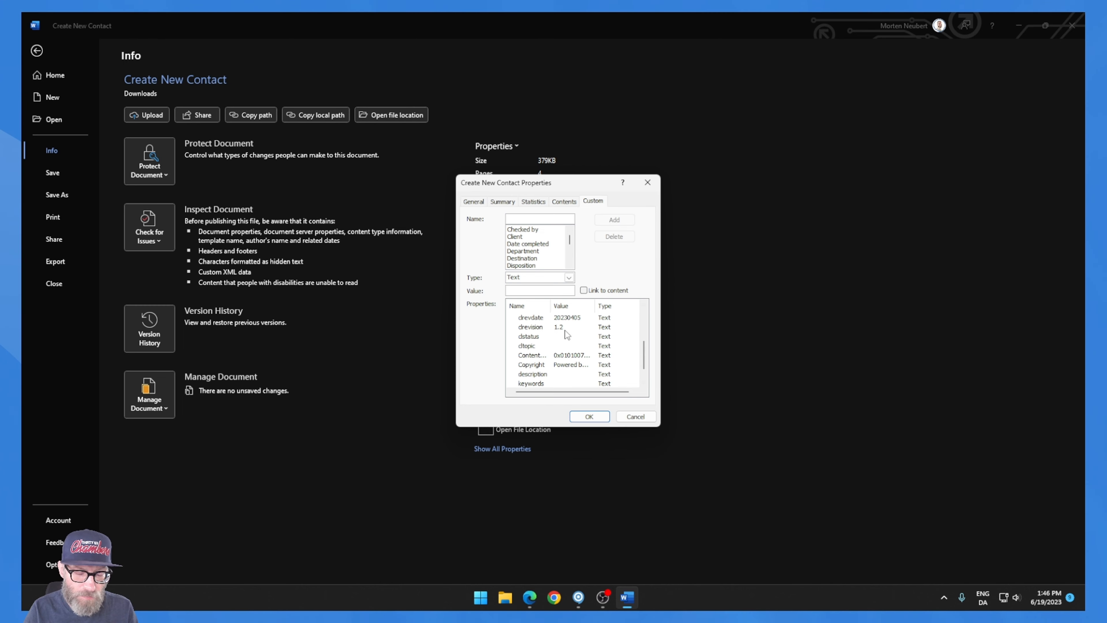
{"action": "left_click", "coordinate": [537, 328]}
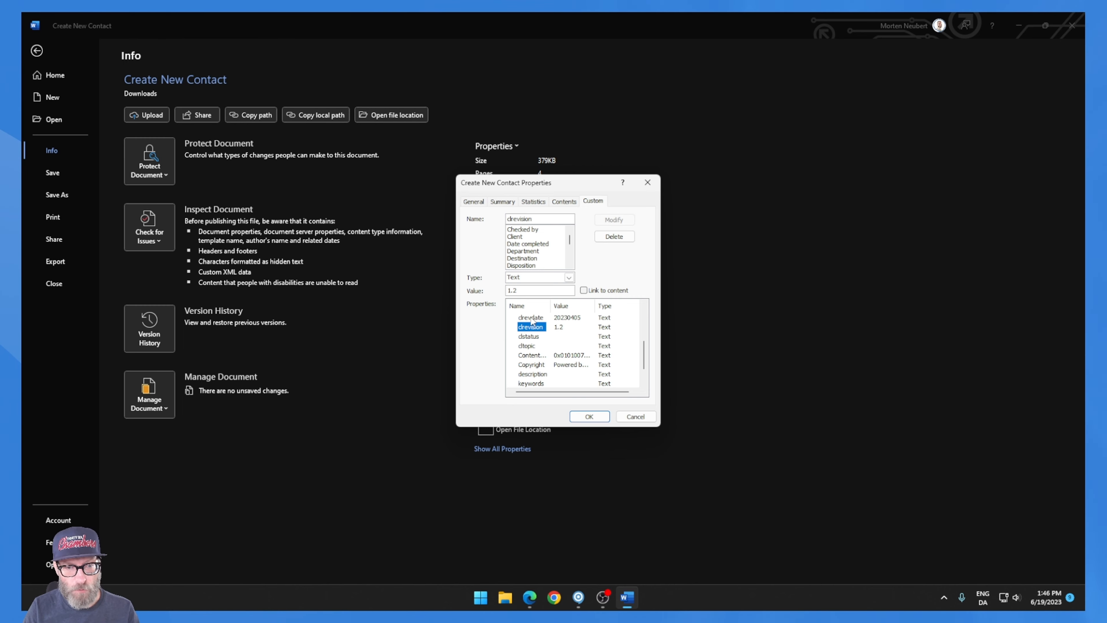
{"action": "scroll", "coordinate": [572, 343], "scroll_direction": "up", "scroll_amount": 1}
{"action": "scroll", "coordinate": [571, 329], "scroll_direction": "up", "scroll_amount": 2}
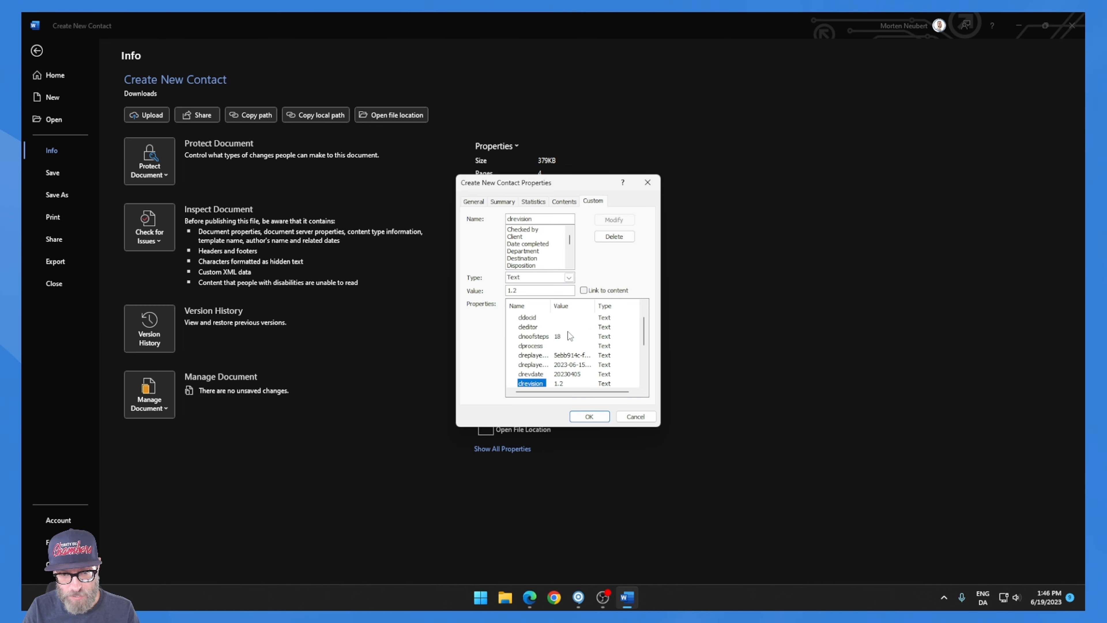
{"action": "scroll", "coordinate": [549, 343], "scroll_direction": "down", "scroll_amount": 3}
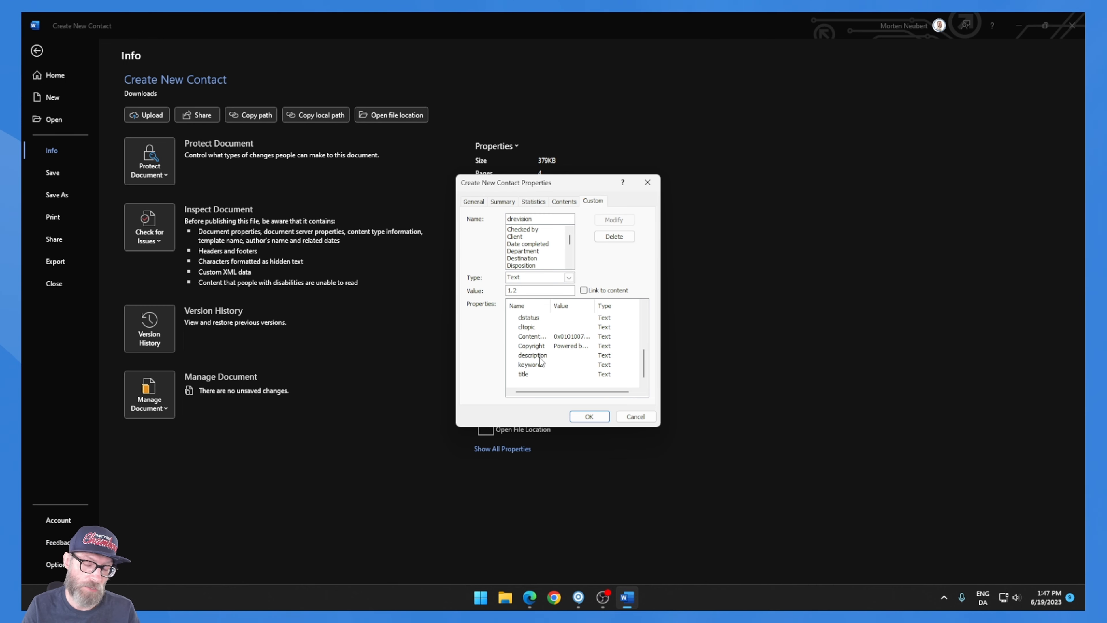
{"action": "scroll", "coordinate": [541, 361], "scroll_direction": "up", "scroll_amount": 1}
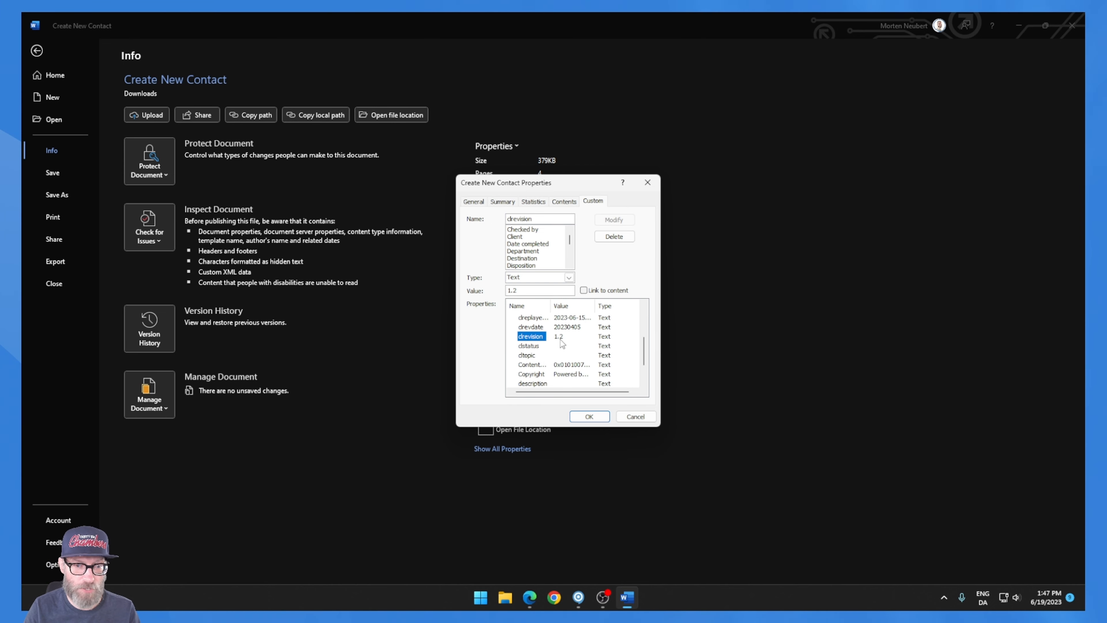
{"action": "left_click", "coordinate": [588, 416]}
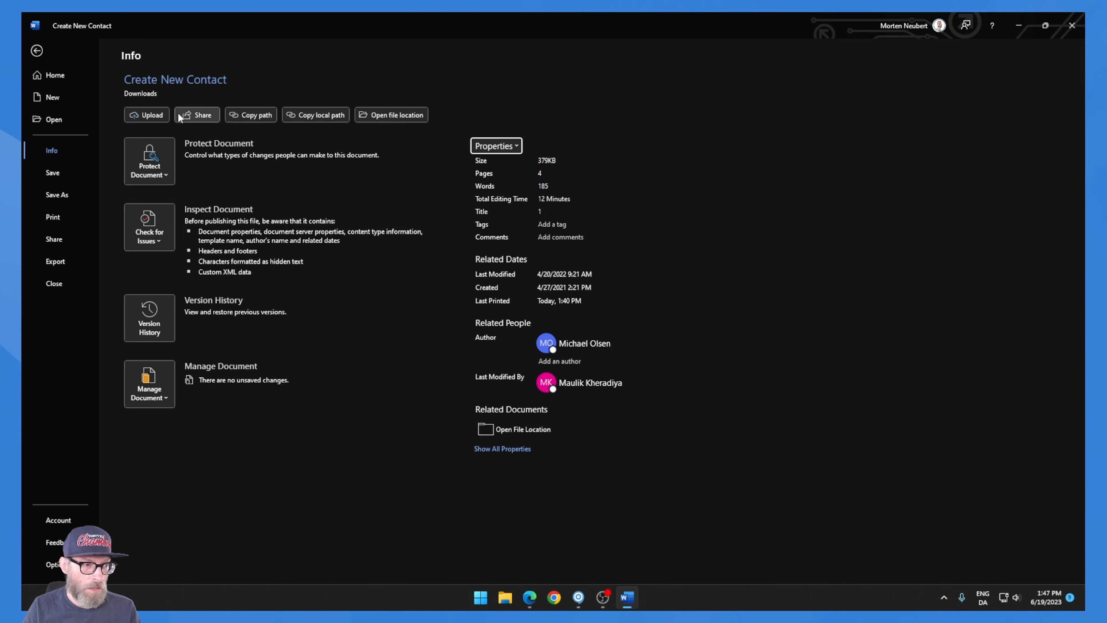
{"action": "left_click", "coordinate": [39, 50]}
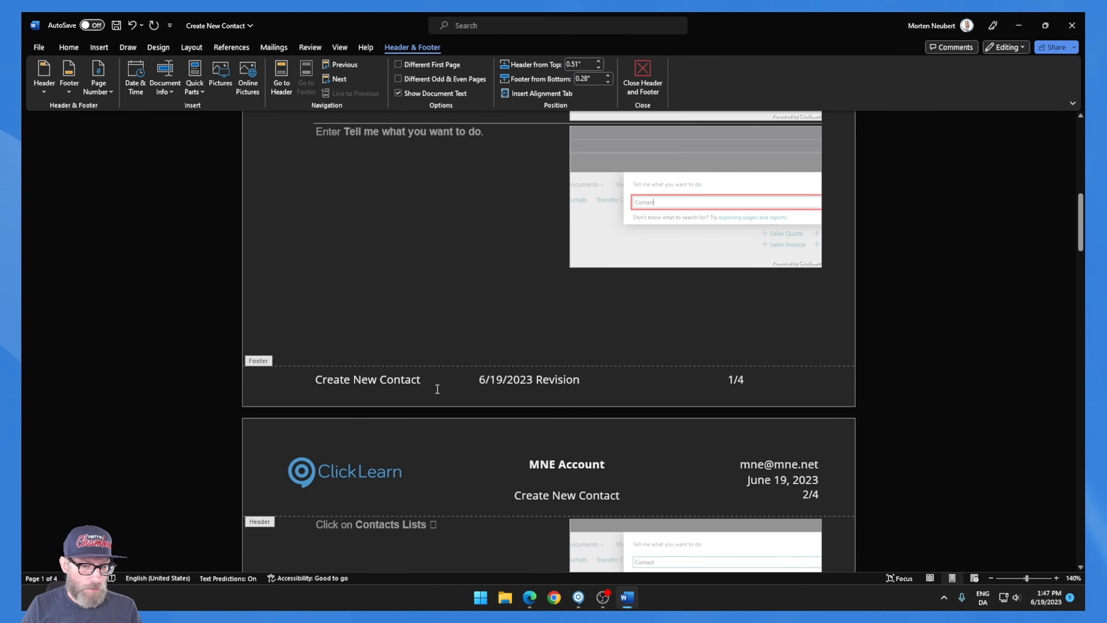
Make the word "Revision" in the footer bold and place the cursor after it
{"action": "double_click", "coordinate": [562, 379]}
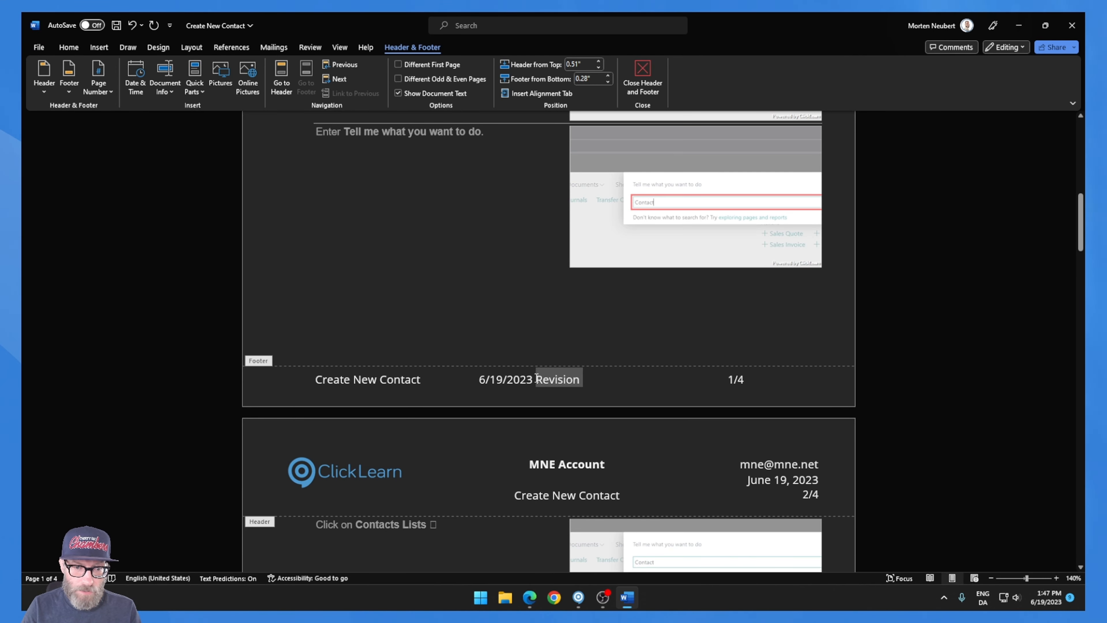
{"action": "key", "text": "ctrl+b"}
{"action": "left_click", "coordinate": [580, 382]}
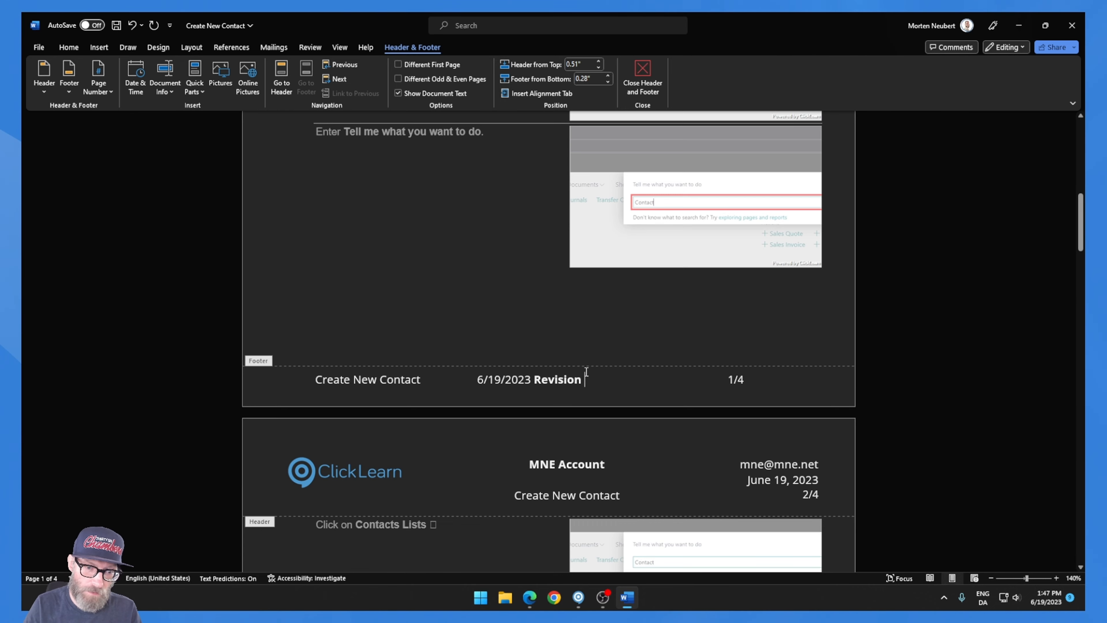
Insert a DocProperty field for clrevdate after the word "Revision" in the Create New Contact footer
{"action": "left_click", "coordinate": [45, 47]}
{"action": "left_click", "coordinate": [38, 50]}
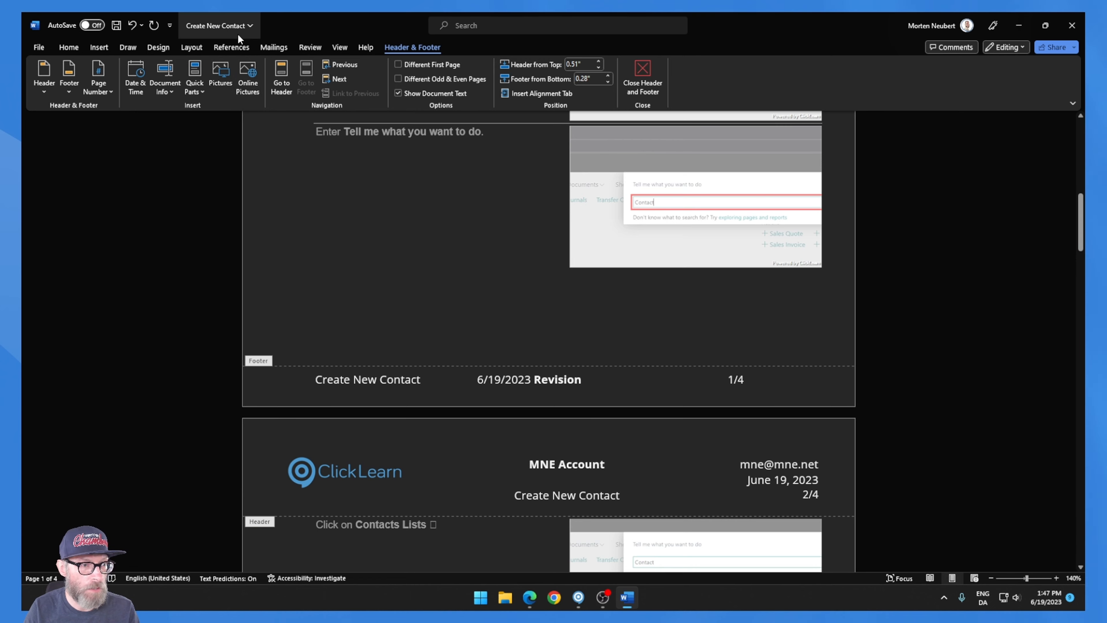
{"action": "left_click", "coordinate": [97, 47]}
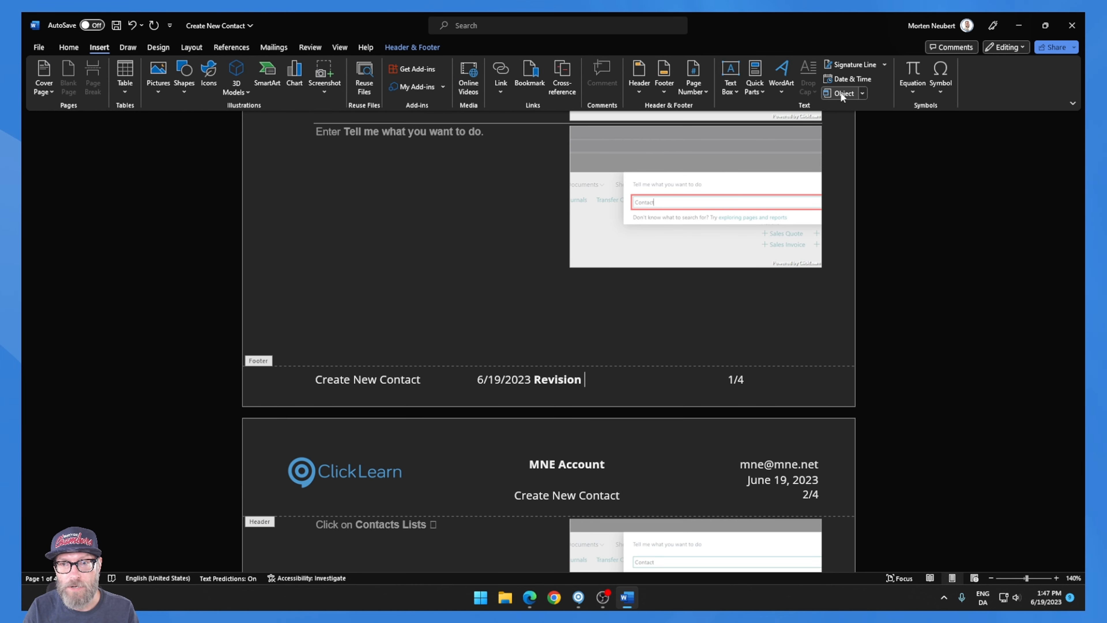
{"action": "left_click", "coordinate": [863, 93]}
{"action": "left_click", "coordinate": [781, 102]}
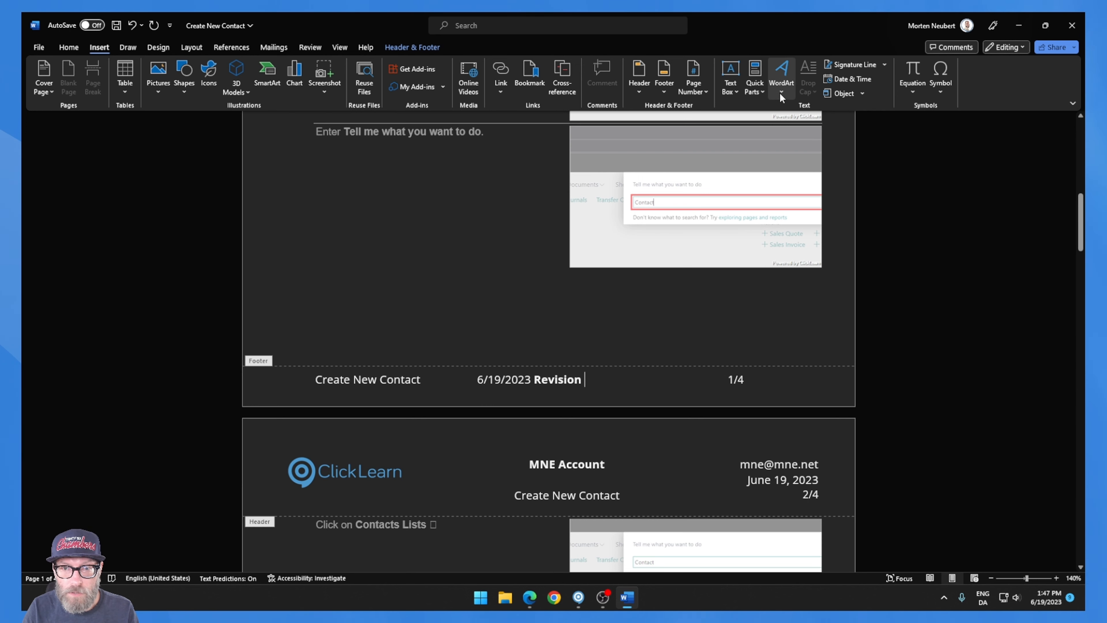
{"action": "left_click", "coordinate": [763, 92]}
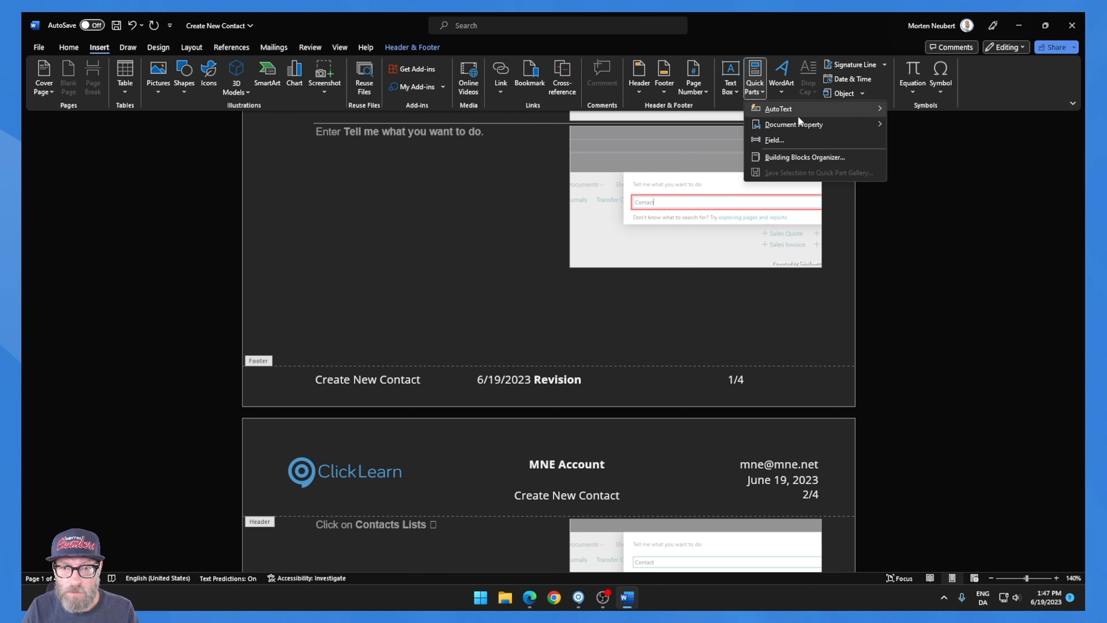
{"action": "mouse_move", "coordinate": [825, 126]}
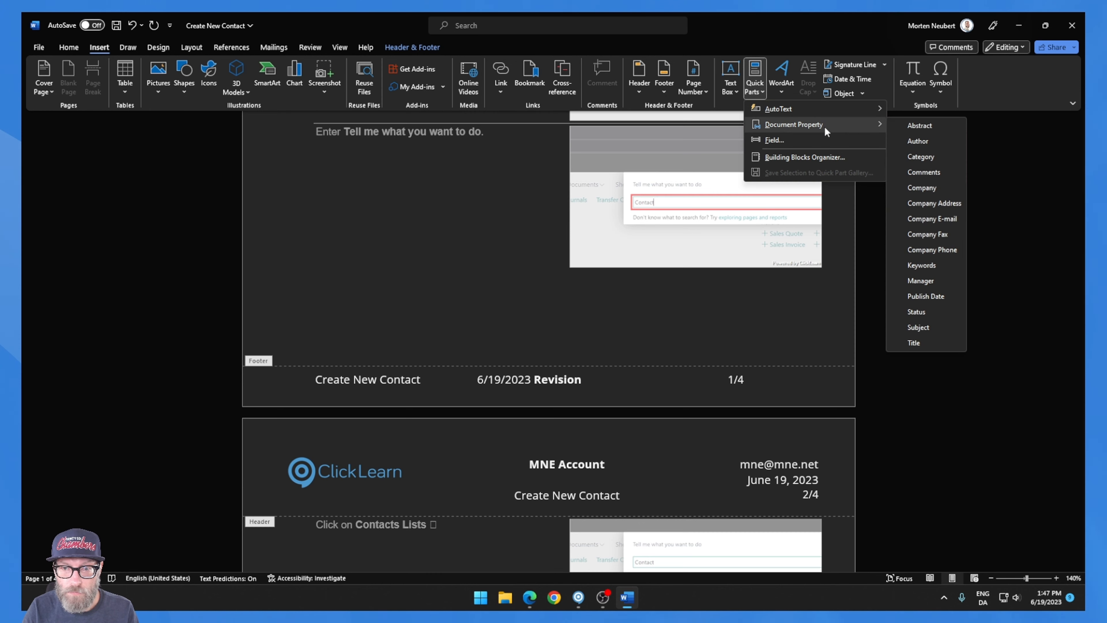
{"action": "left_click", "coordinate": [779, 138]}
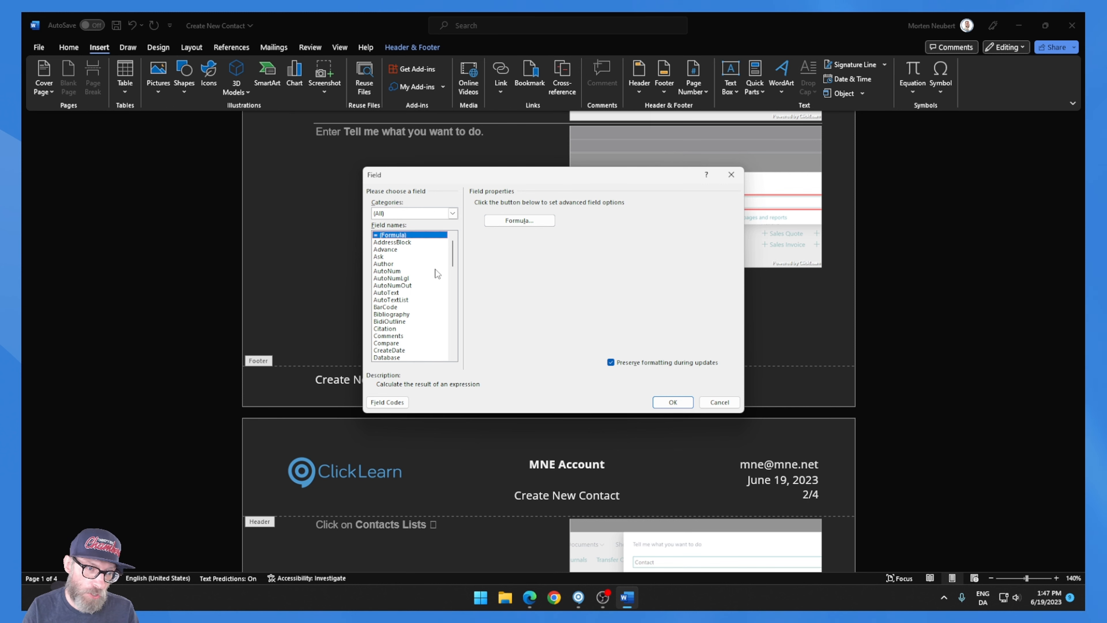
{"action": "scroll", "coordinate": [421, 331], "scroll_direction": "down", "scroll_amount": 1}
{"action": "left_click", "coordinate": [392, 351]}
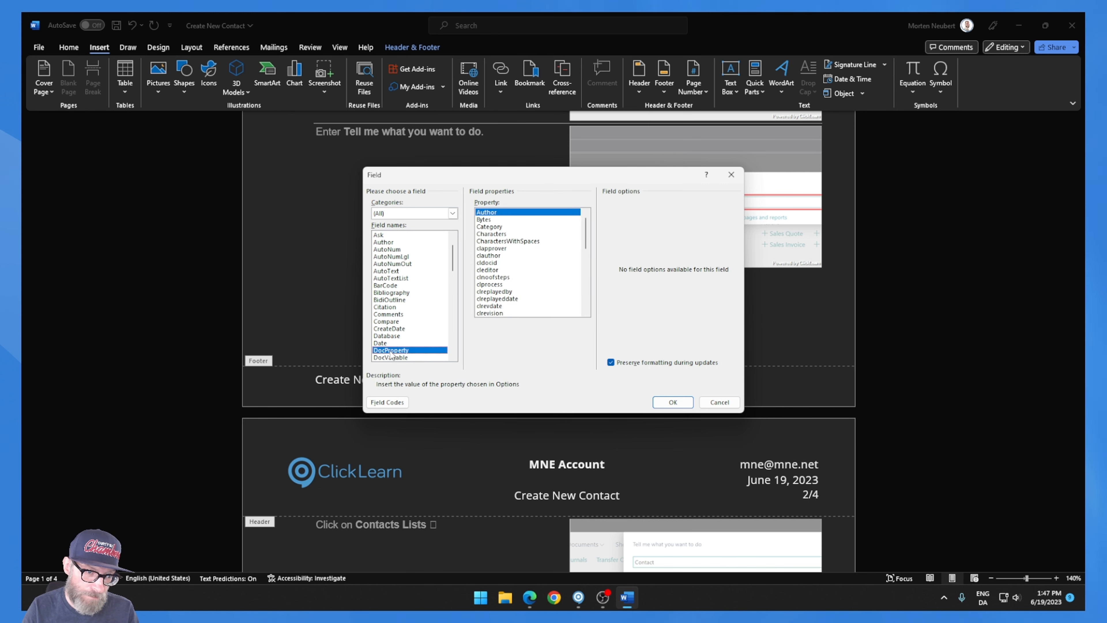
{"action": "left_click", "coordinate": [489, 306]}
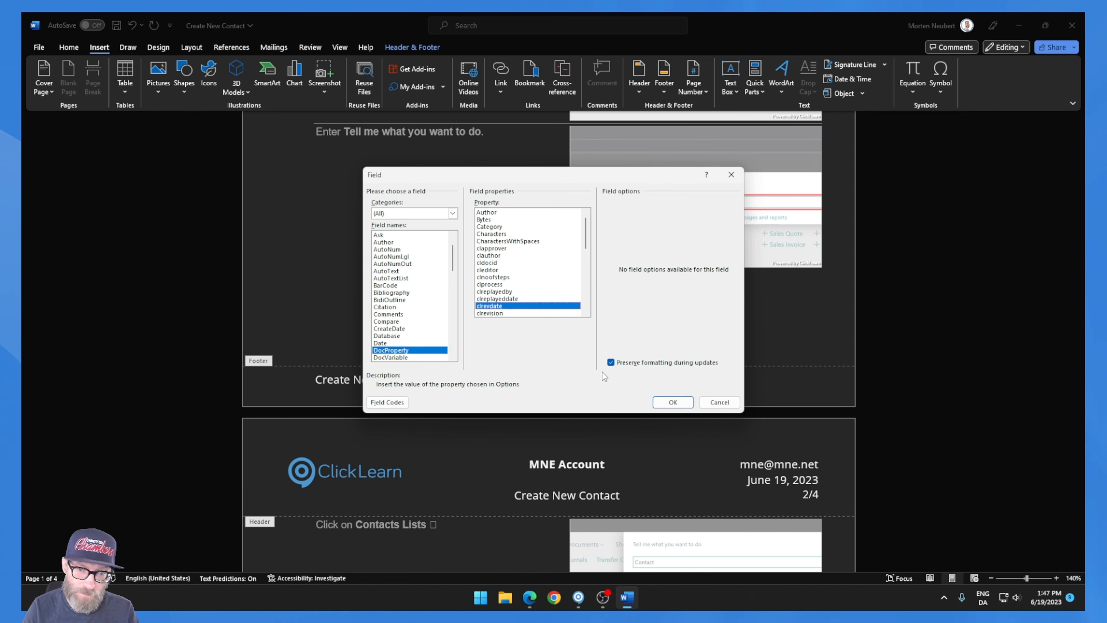
{"action": "left_click", "coordinate": [674, 403]}
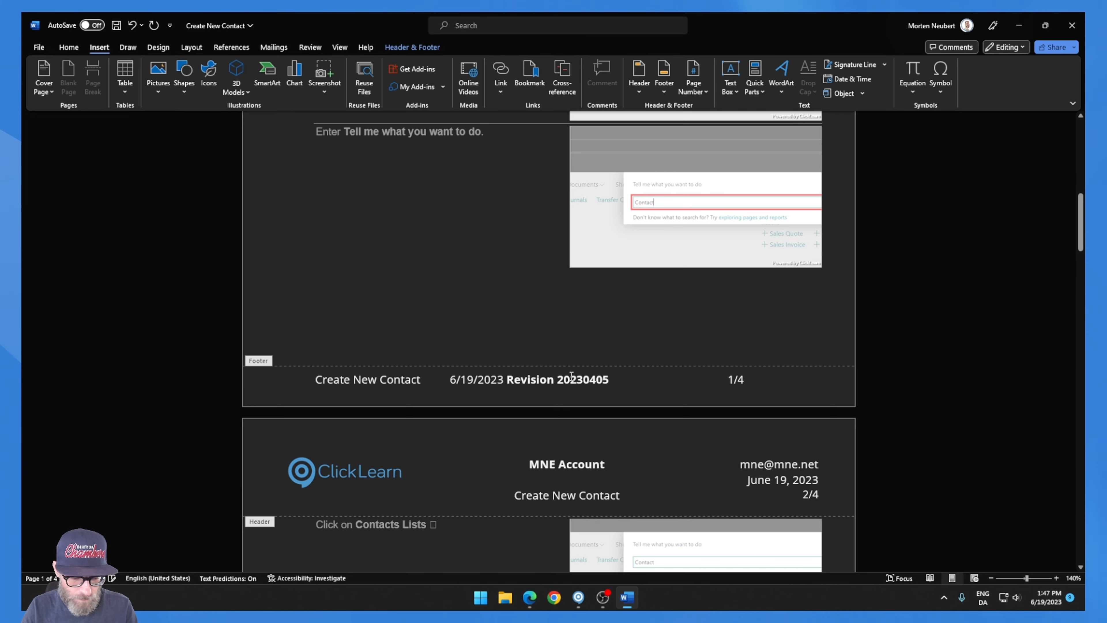
Add the word "Date" between "Revision" and the revision date field in the footer
{"action": "left_click", "coordinate": [555, 378]}
{"action": "type", "text": "Date"}
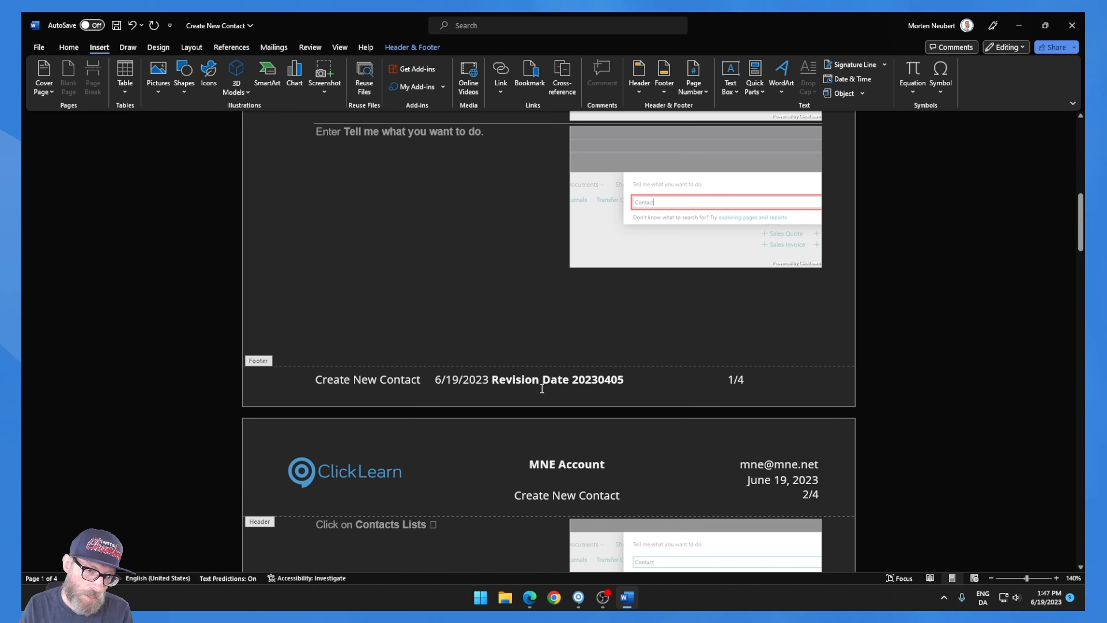
{"action": "double_click", "coordinate": [604, 381]}
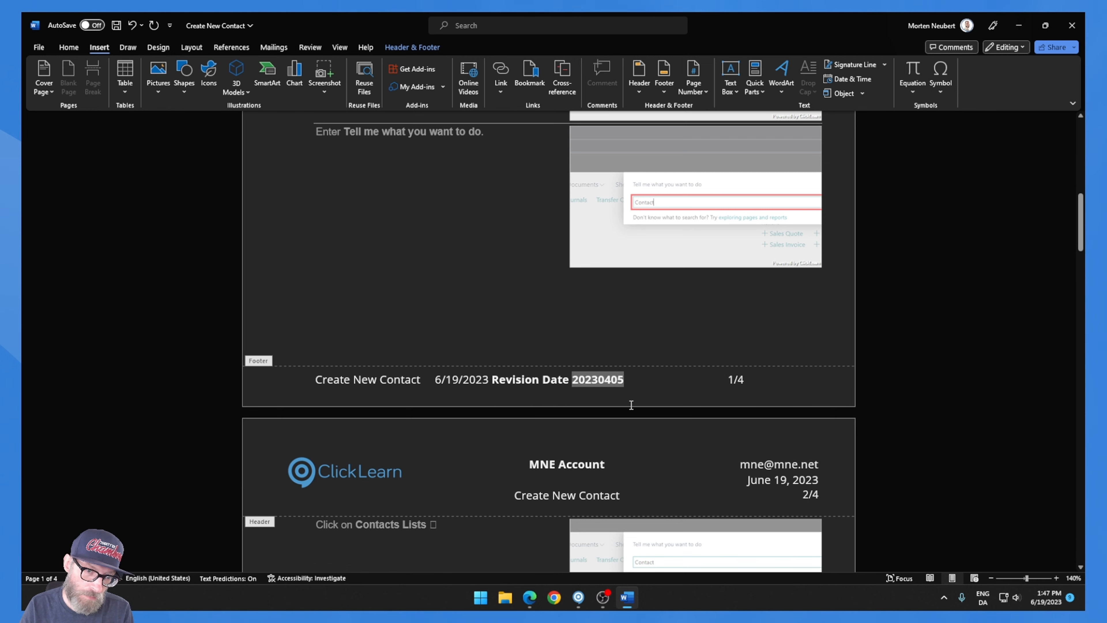
{"action": "left_click", "coordinate": [491, 378]}
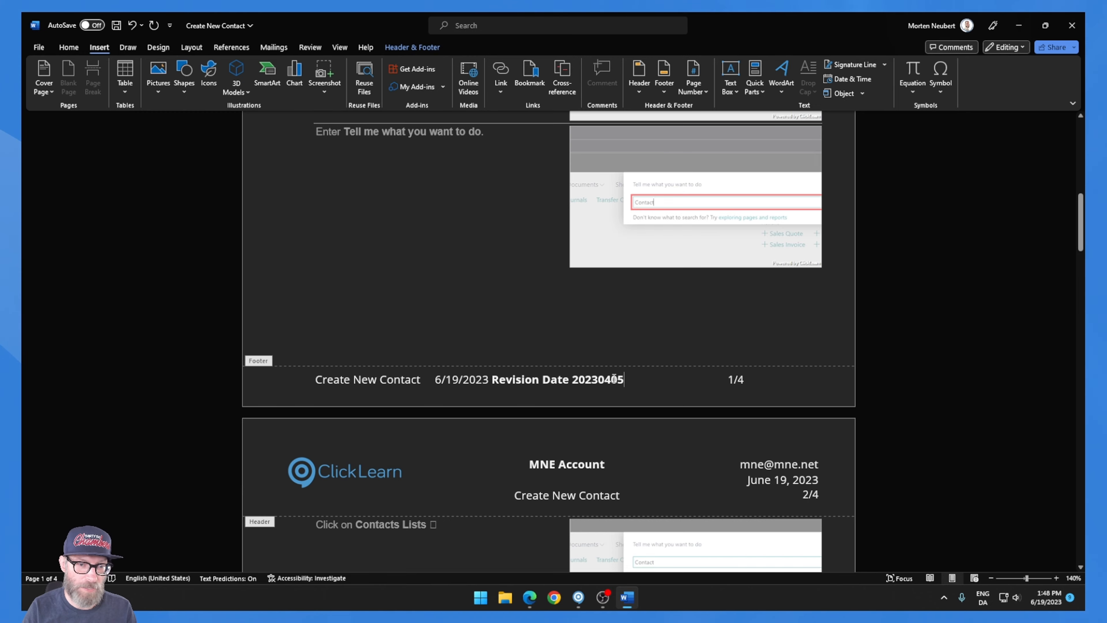
Examine the clrevdate and clrevision entries in the document's custom properties, and close the document without saving
{"action": "left_click", "coordinate": [38, 47]}
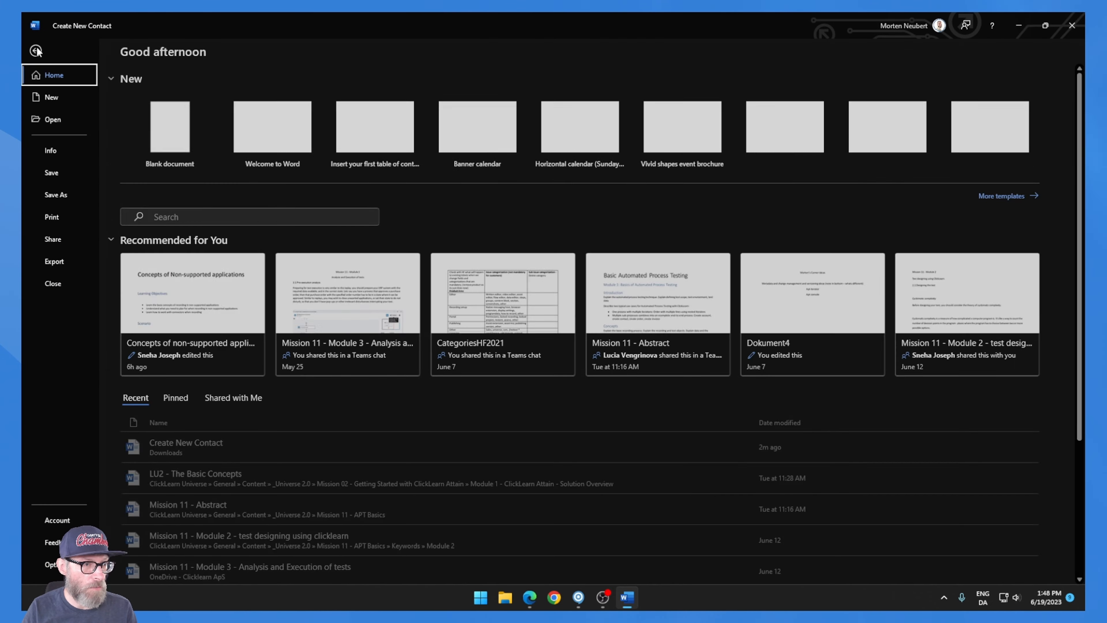
{"action": "left_click", "coordinate": [52, 150]}
{"action": "left_click", "coordinate": [502, 144]}
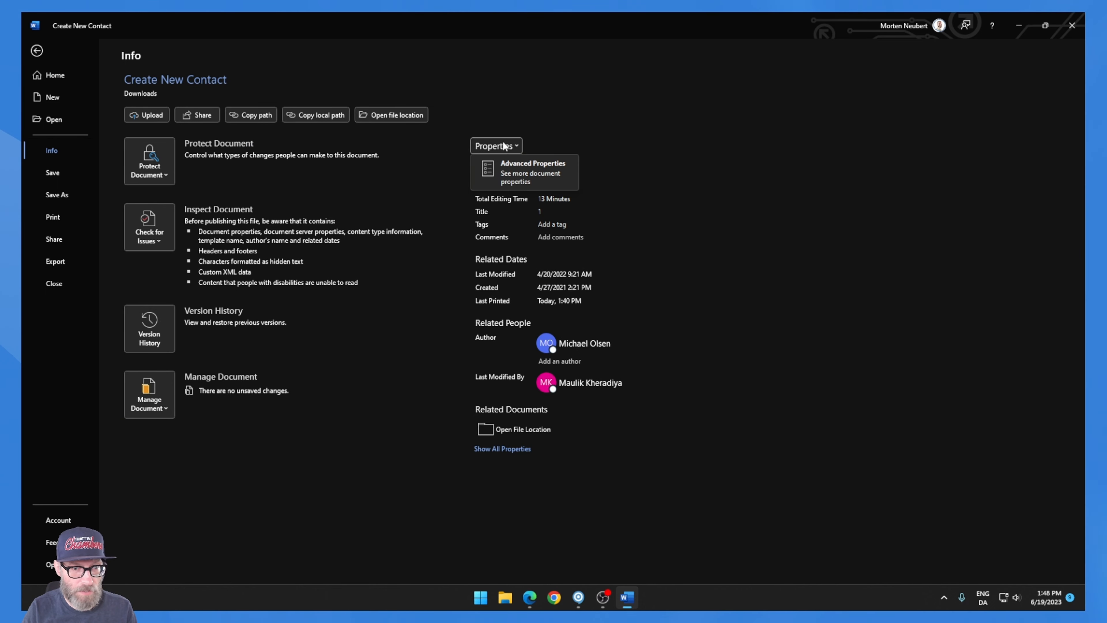
{"action": "left_click", "coordinate": [506, 170]}
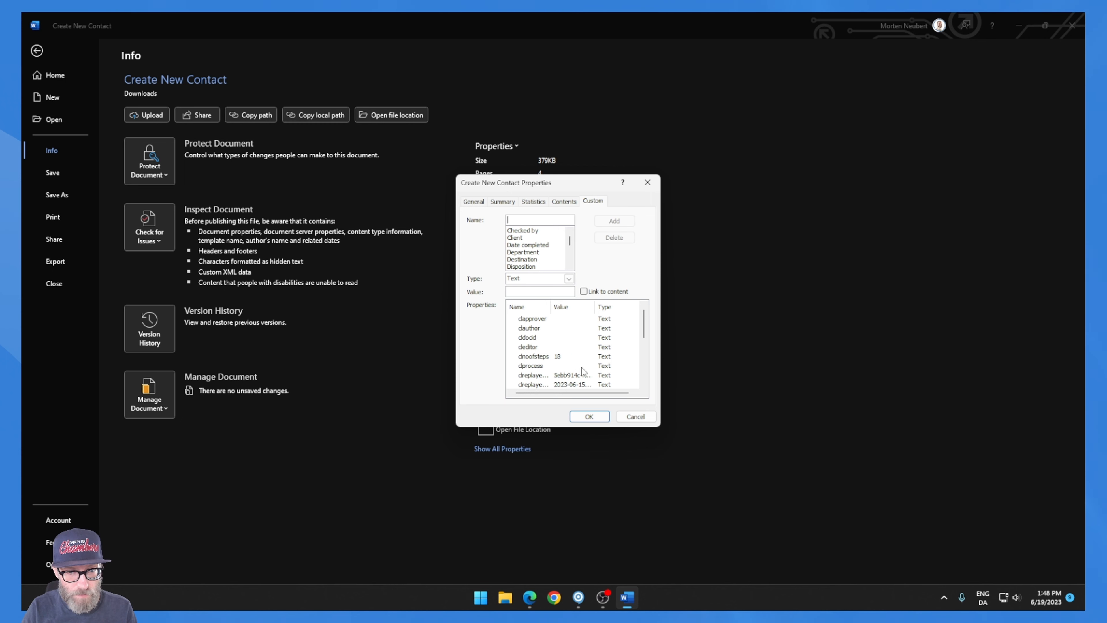
{"action": "left_click_drag", "start_coordinate": [645, 331], "coordinate": [615, 377]}
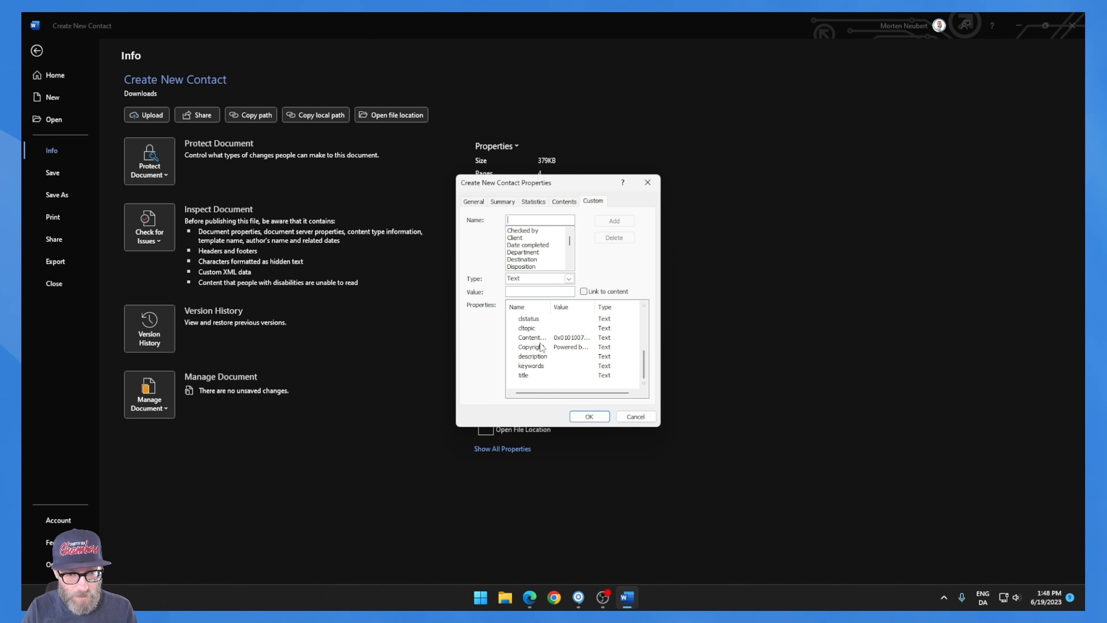
{"action": "scroll", "coordinate": [535, 321], "scroll_direction": "up", "scroll_amount": 1}
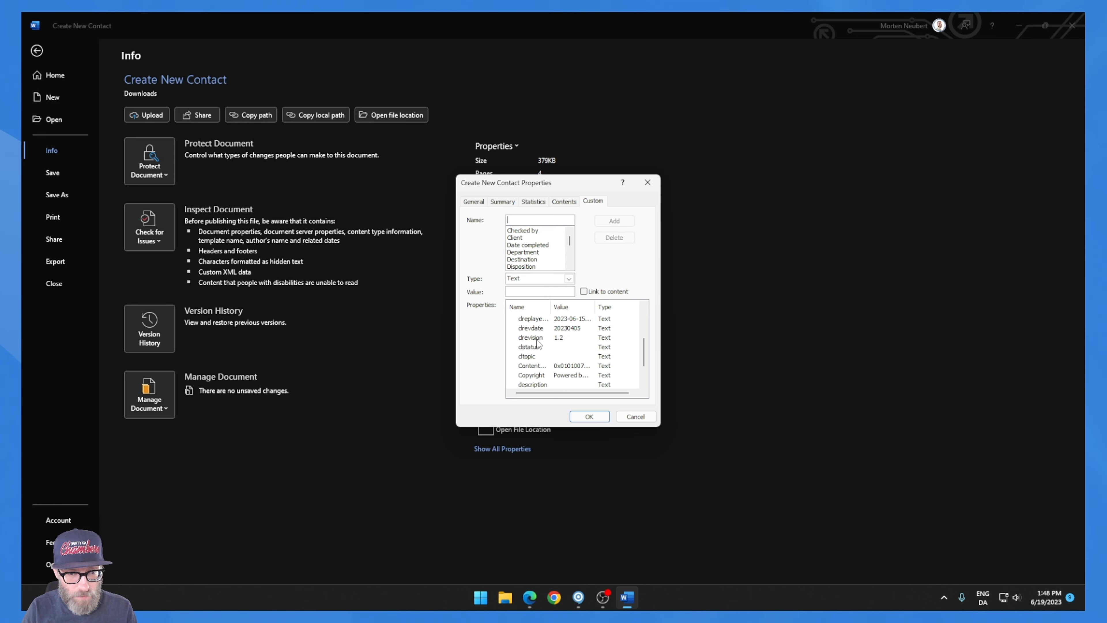
{"action": "left_click", "coordinate": [645, 417]}
{"action": "left_click", "coordinate": [37, 51]}
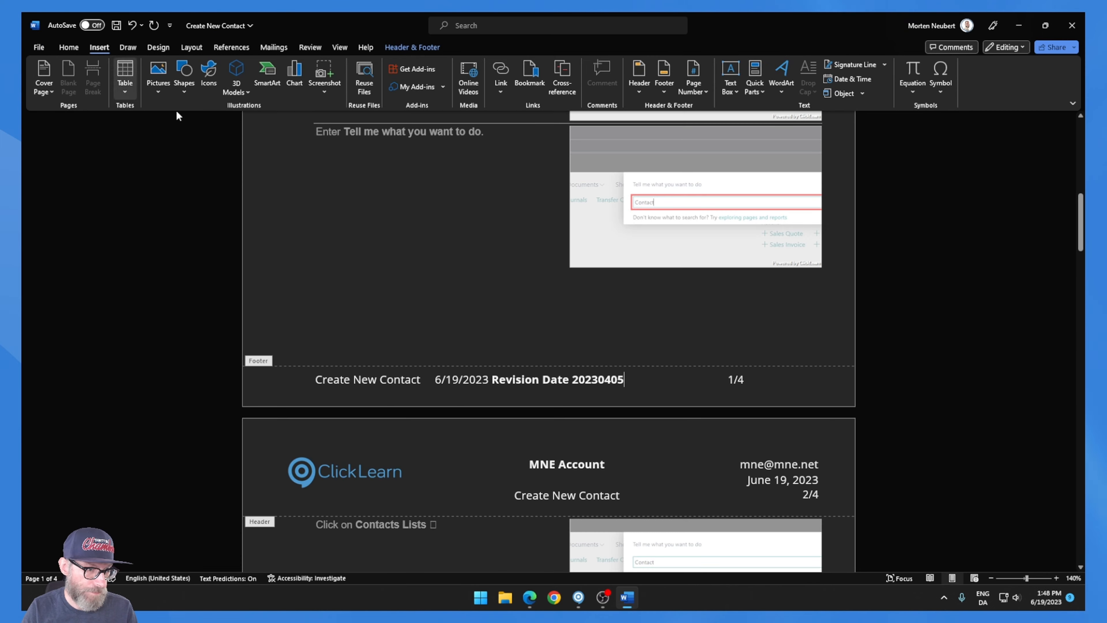
{"action": "left_click", "coordinate": [1072, 25]}
{"action": "left_click", "coordinate": [619, 324]}
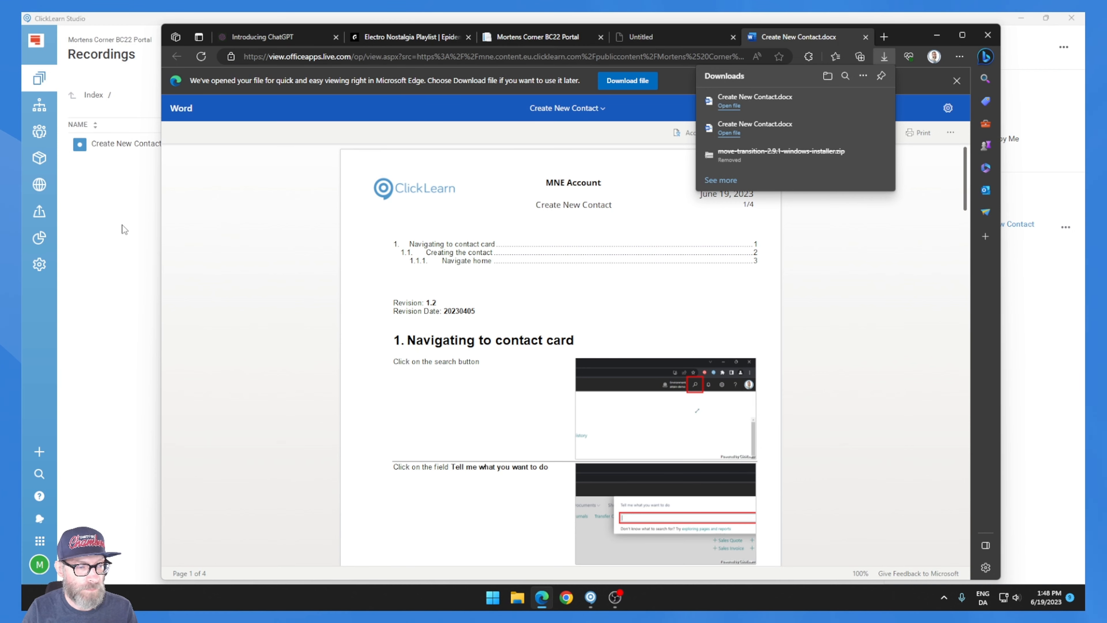
Switch to ClickLearn Studio and open the project's publishing template settings for the Word document (DOCX) entity
{"action": "left_click", "coordinate": [125, 229]}
{"action": "left_click", "coordinate": [39, 265]}
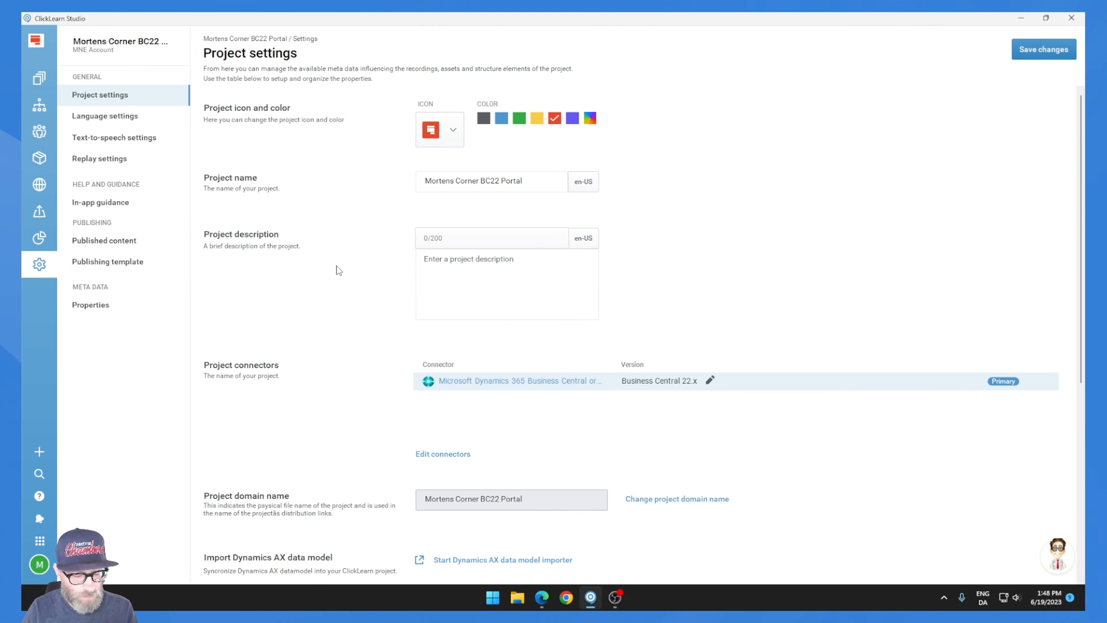
{"action": "left_click", "coordinate": [140, 262]}
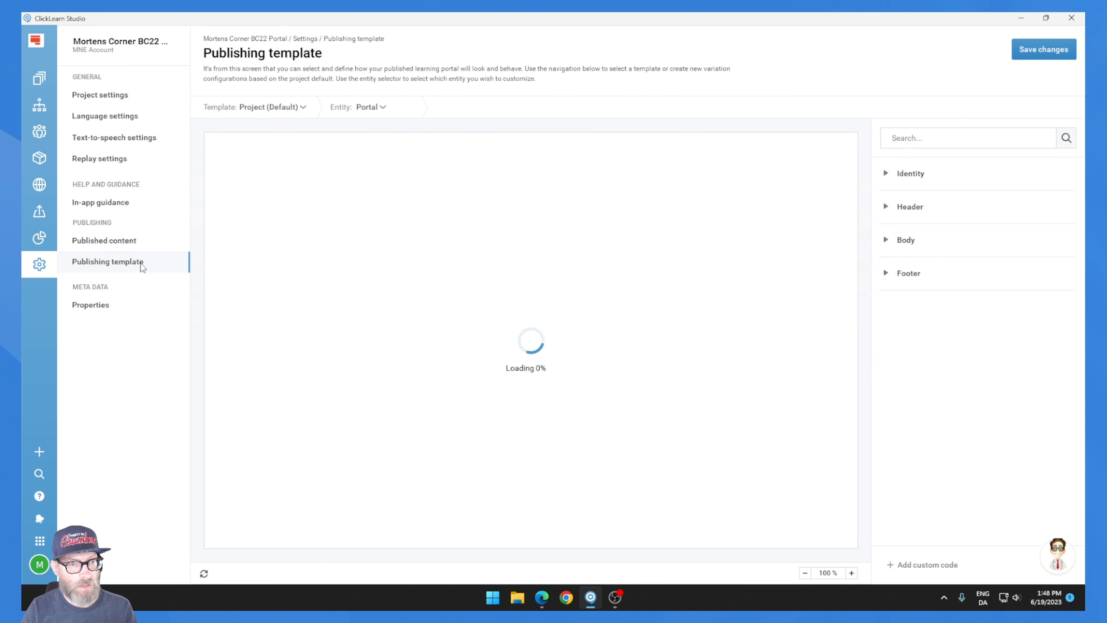
{"action": "left_click", "coordinate": [379, 108]}
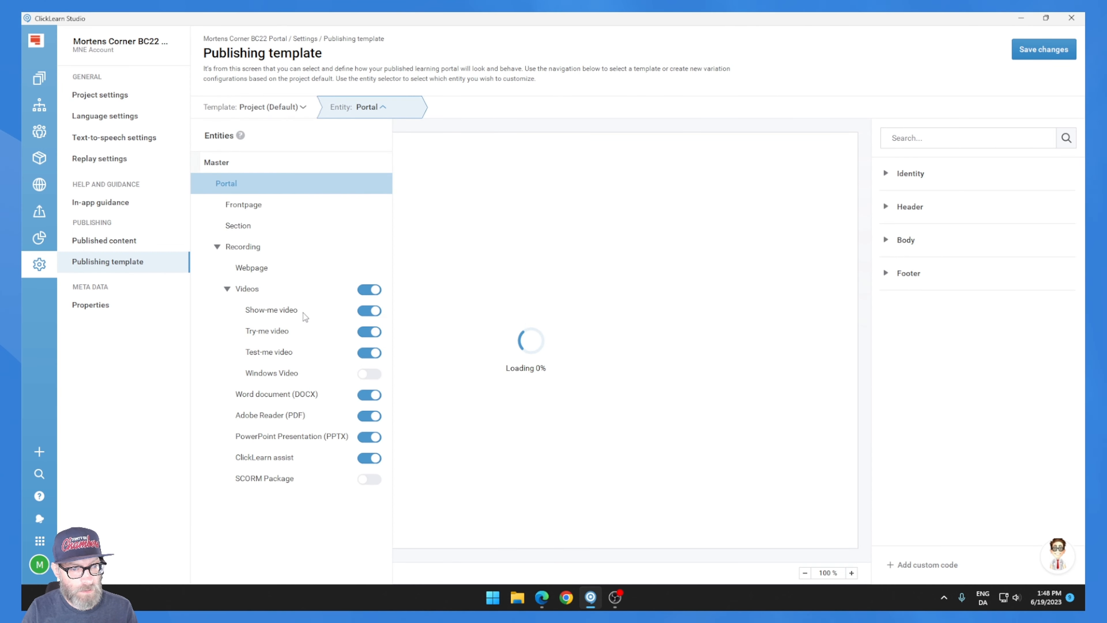
{"action": "left_click", "coordinate": [305, 395]}
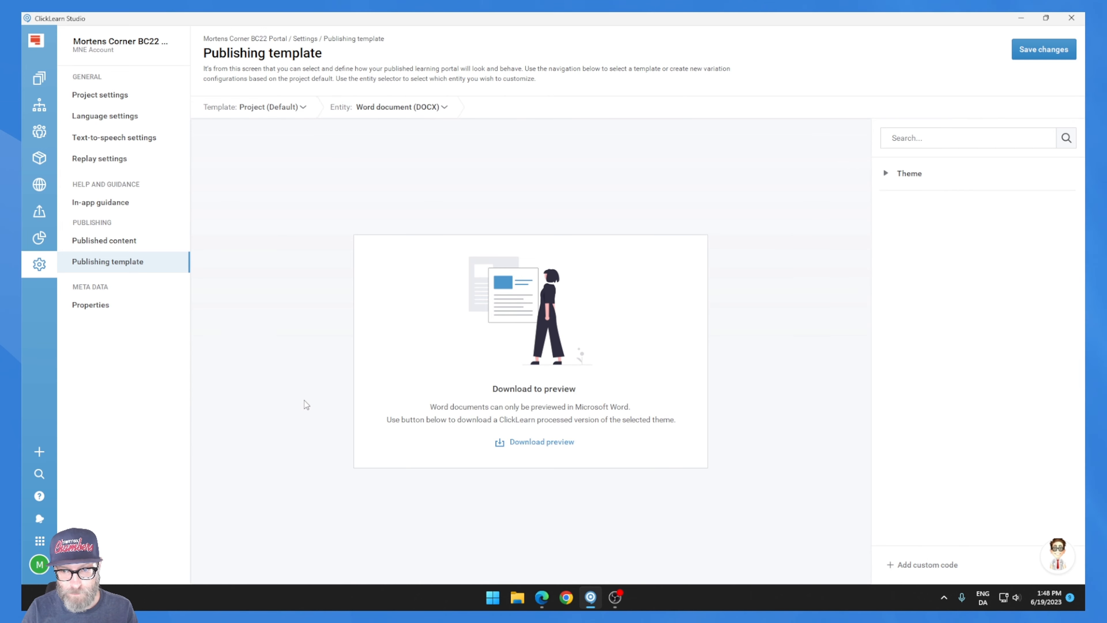
Set the theme of the Word document template to Custom theme
{"action": "left_click", "coordinate": [896, 174]}
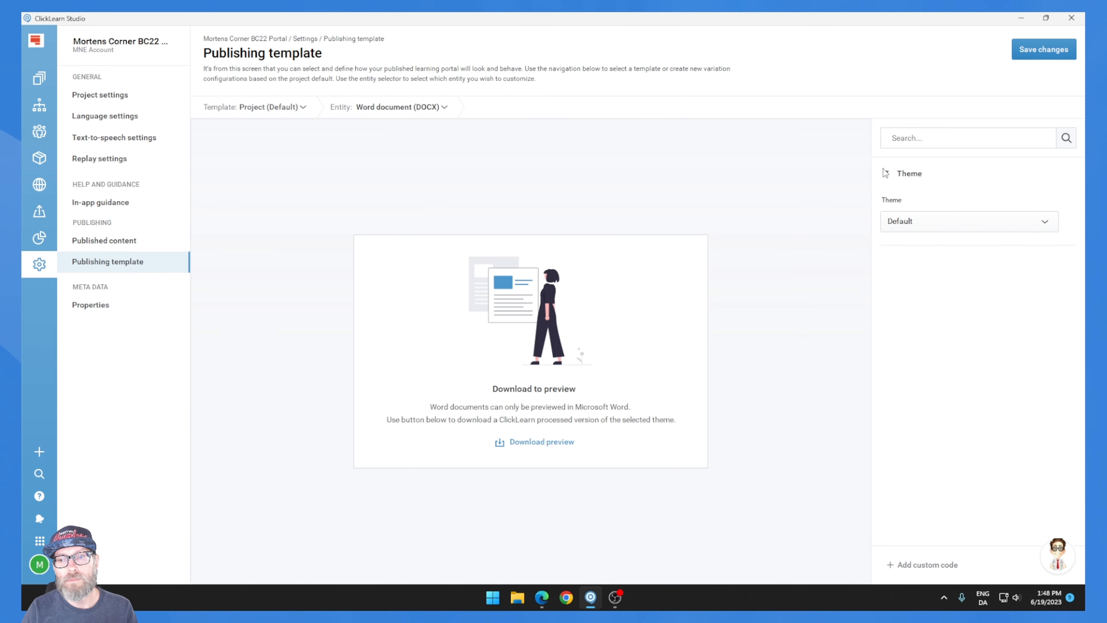
{"action": "left_click", "coordinate": [970, 221]}
{"action": "left_click", "coordinate": [929, 288]}
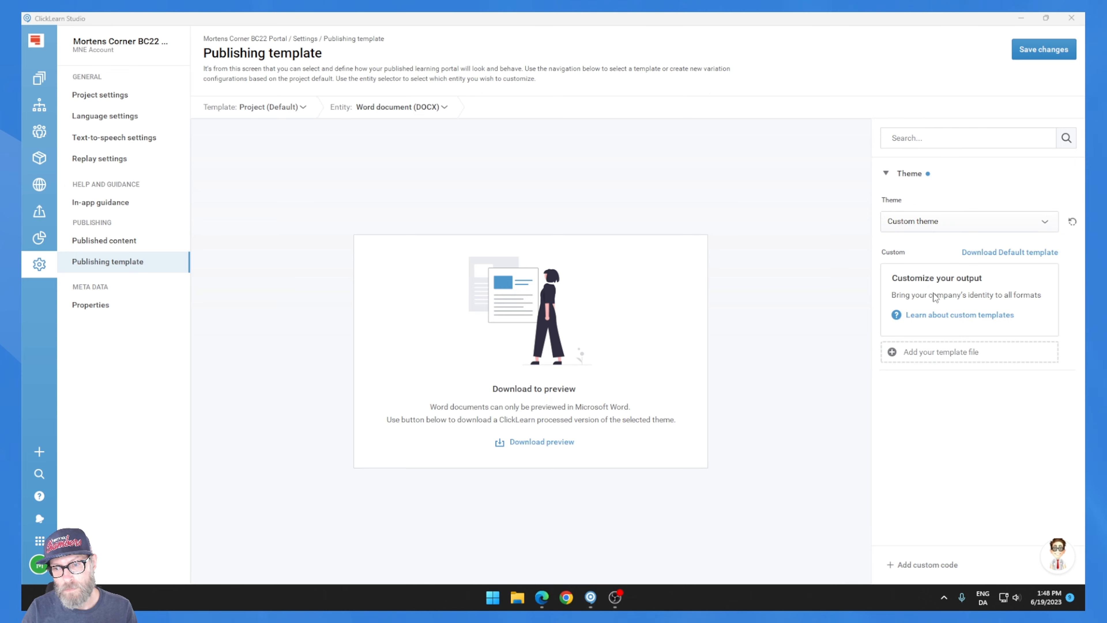
Download the default Word template to the Downloads folder as "wordtemplate"
{"action": "left_click", "coordinate": [985, 252]}
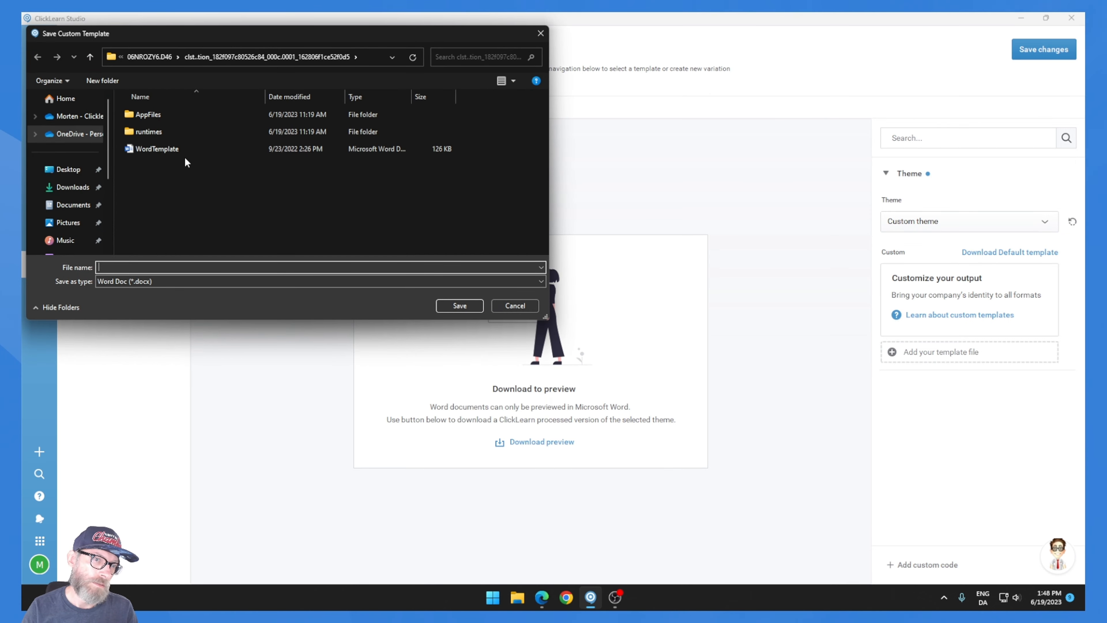
{"action": "left_click", "coordinate": [72, 187]}
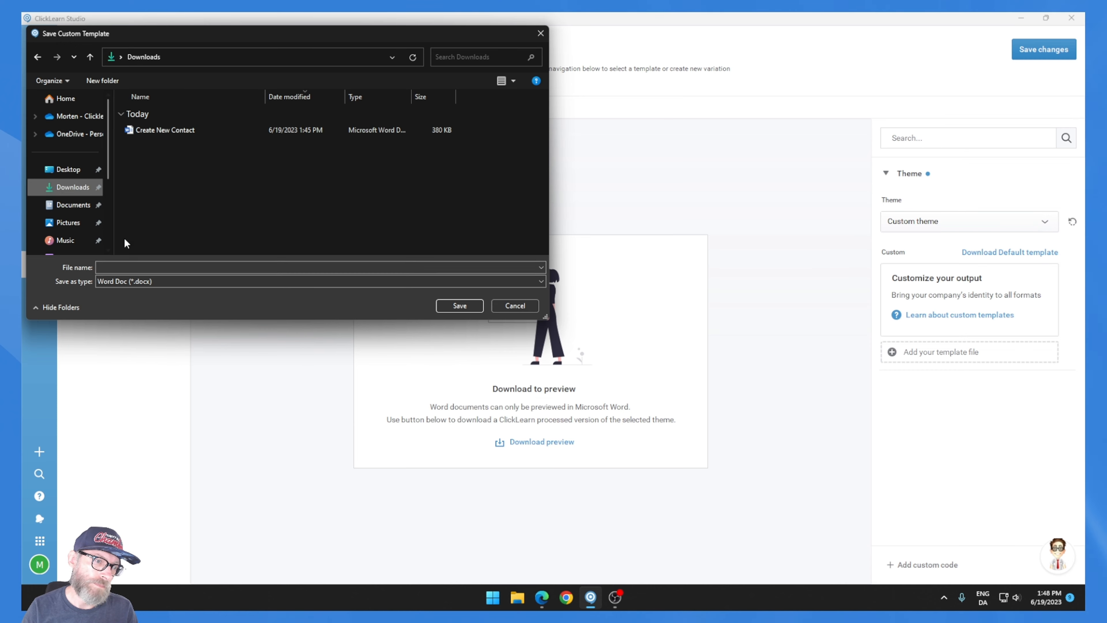
{"action": "left_click", "coordinate": [181, 268]}
{"action": "type", "text": "word"}
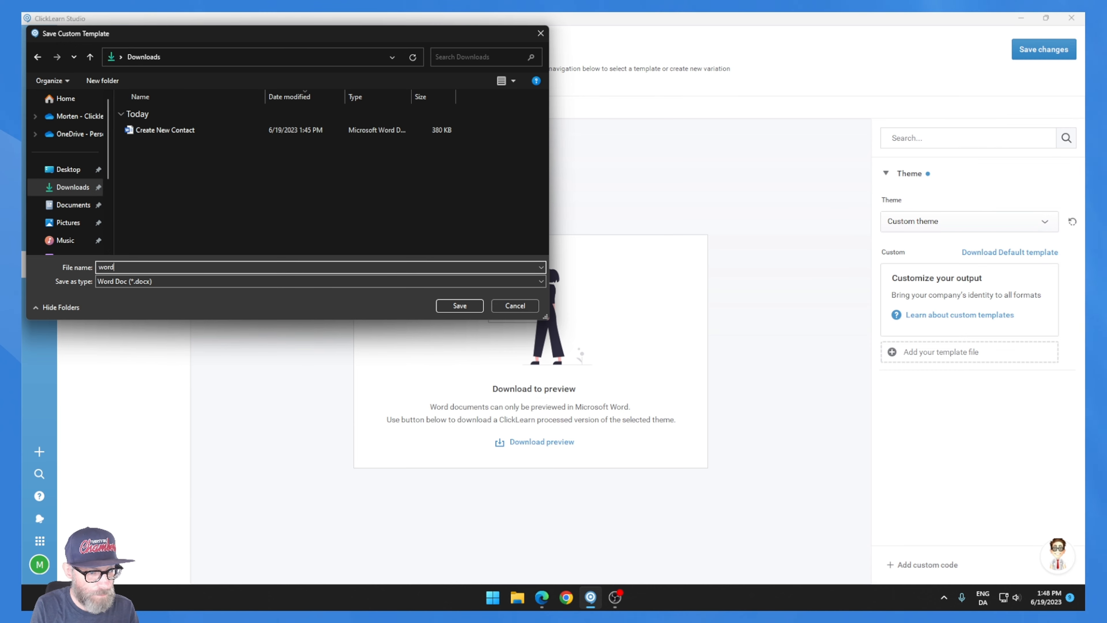
{"action": "type", "text": "template"}
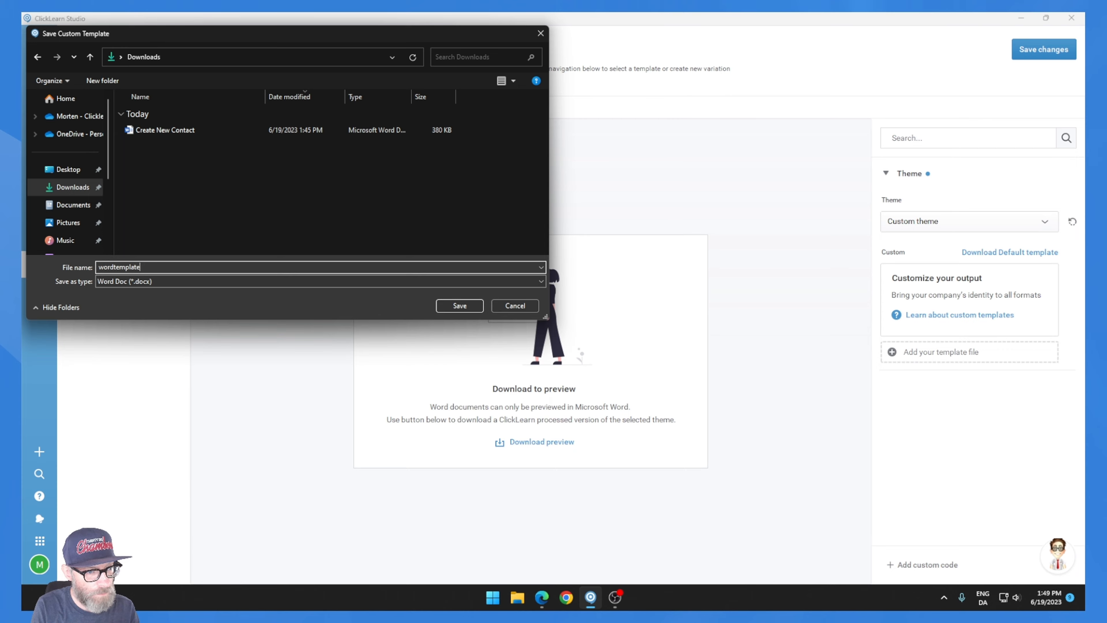
{"action": "key", "text": "Return"}
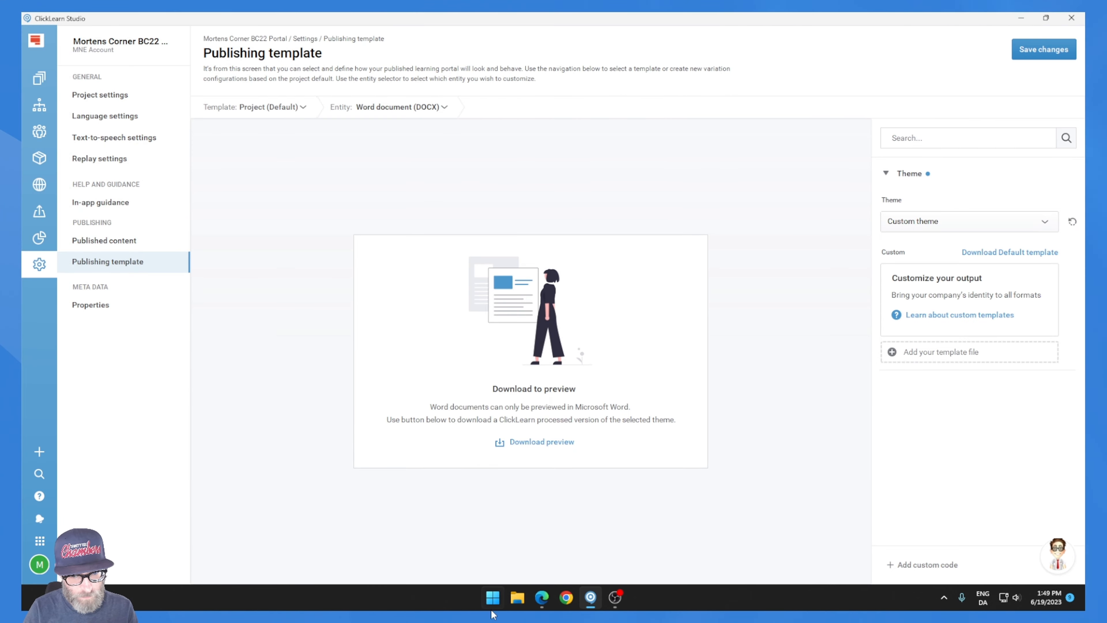
Open the wordtemplate document from the Downloads folder in Word
{"action": "left_click", "coordinate": [517, 597]}
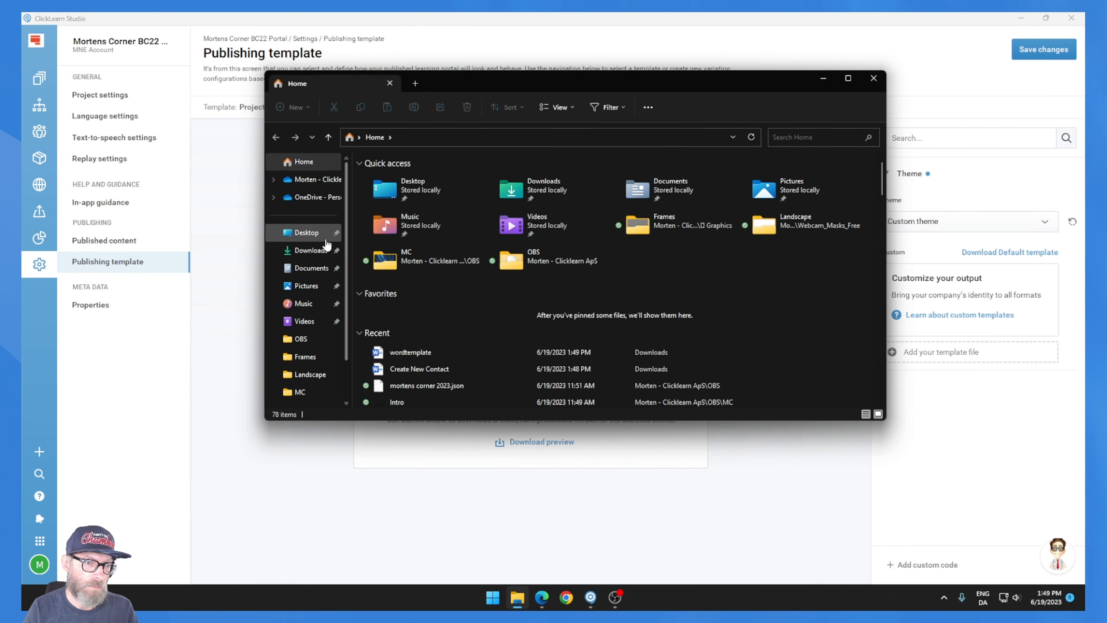
{"action": "left_click", "coordinate": [311, 250]}
{"action": "double_click", "coordinate": [396, 195]}
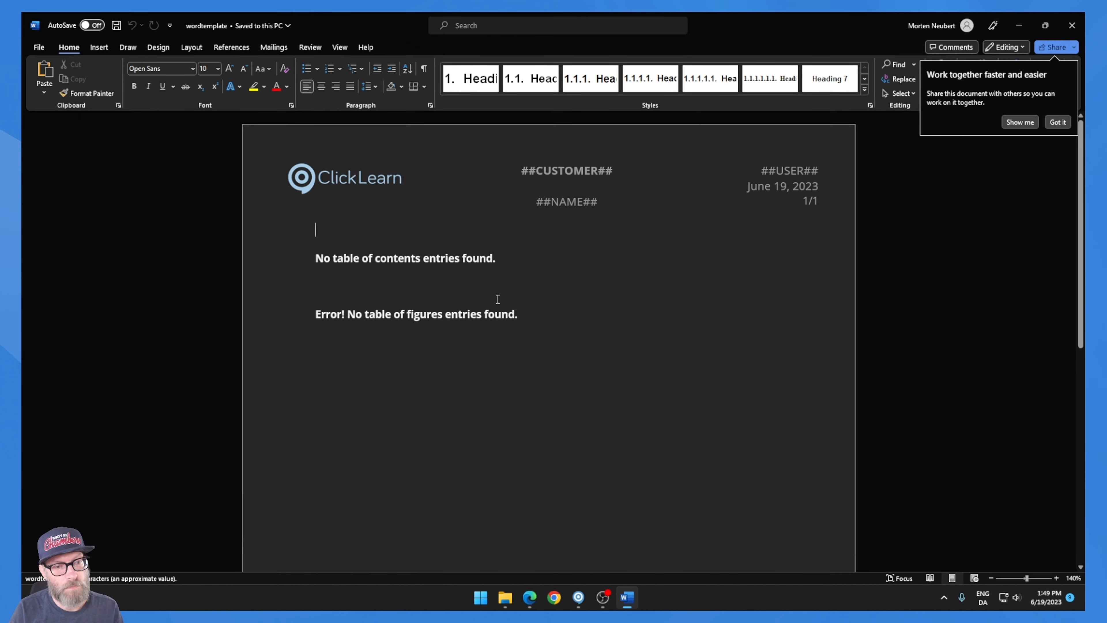
Add the word "Revision" after the date in the template's page footer
{"action": "scroll", "coordinate": [662, 235], "scroll_direction": "down", "scroll_amount": 10}
{"action": "scroll", "coordinate": [662, 234], "scroll_direction": "down", "scroll_amount": 1}
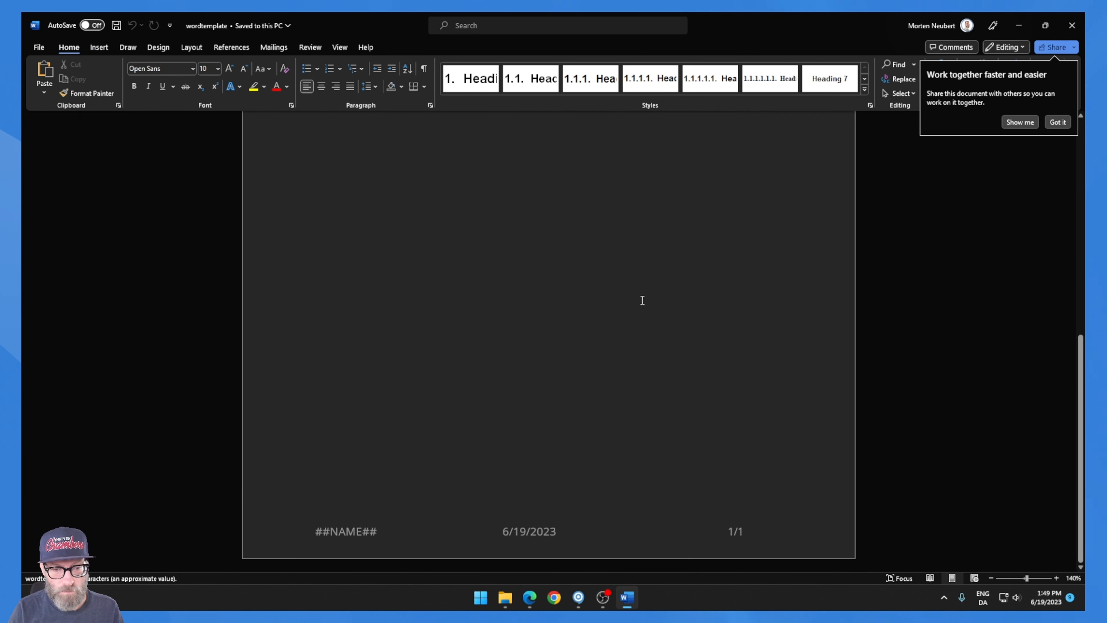
{"action": "double_click", "coordinate": [528, 543]}
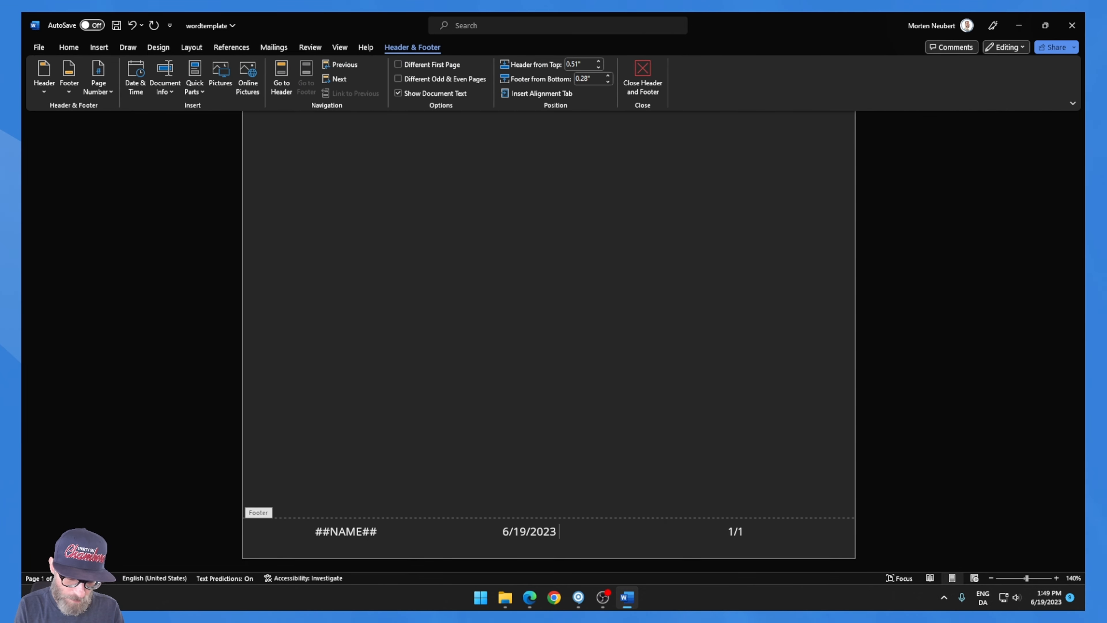
{"action": "type", "text": "Revision"}
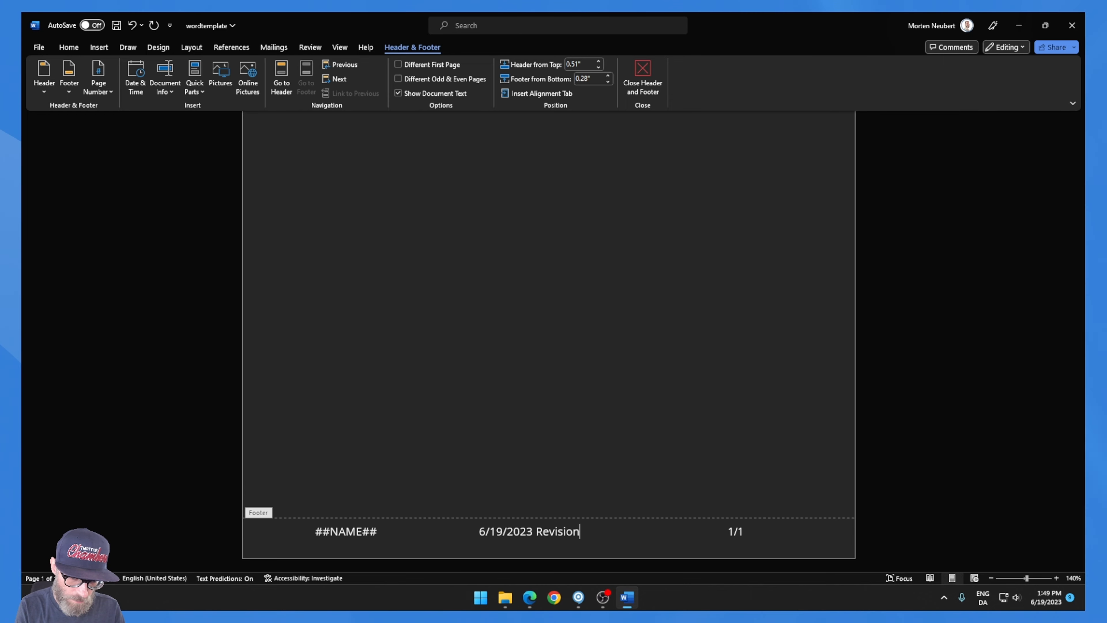
Complete the footer label as "Revision Date:", add a second label "Revision:" beside it, and place the cursor after "Revision Date:"
{"action": "type", "text": " Date:"}
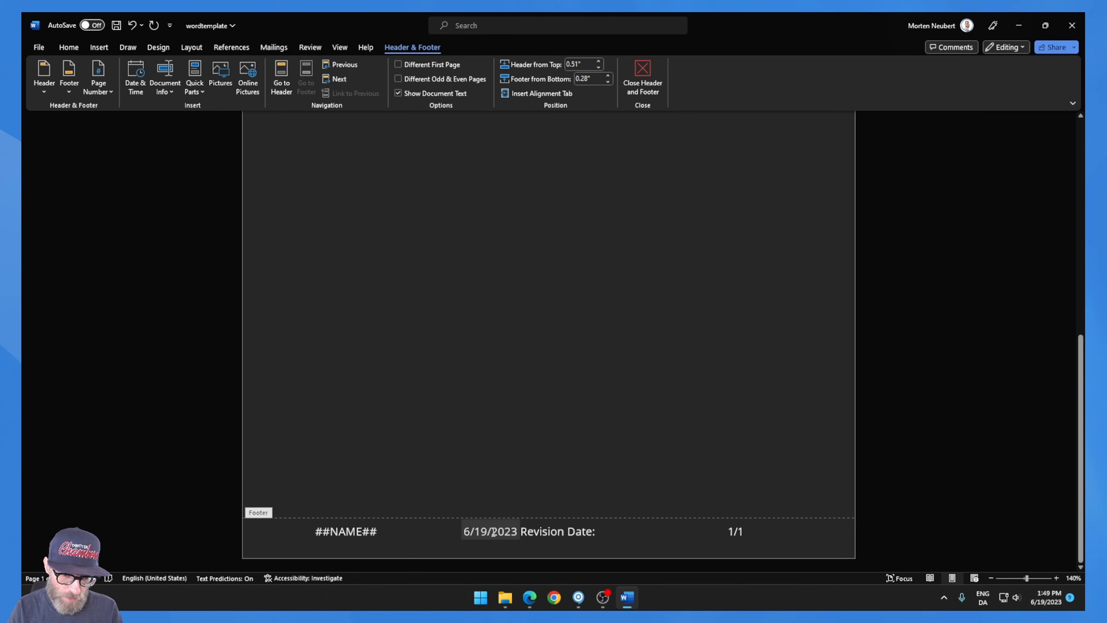
{"action": "scroll", "coordinate": [648, 524], "scroll_direction": "up", "scroll_amount": 1}
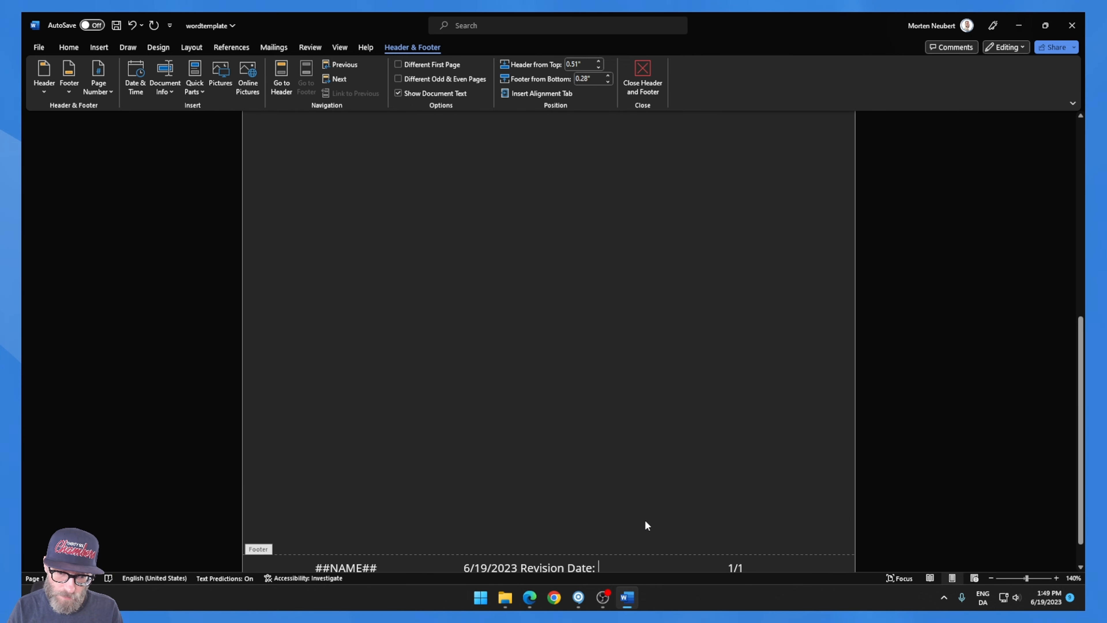
{"action": "scroll", "coordinate": [646, 519], "scroll_direction": "down", "scroll_amount": 1}
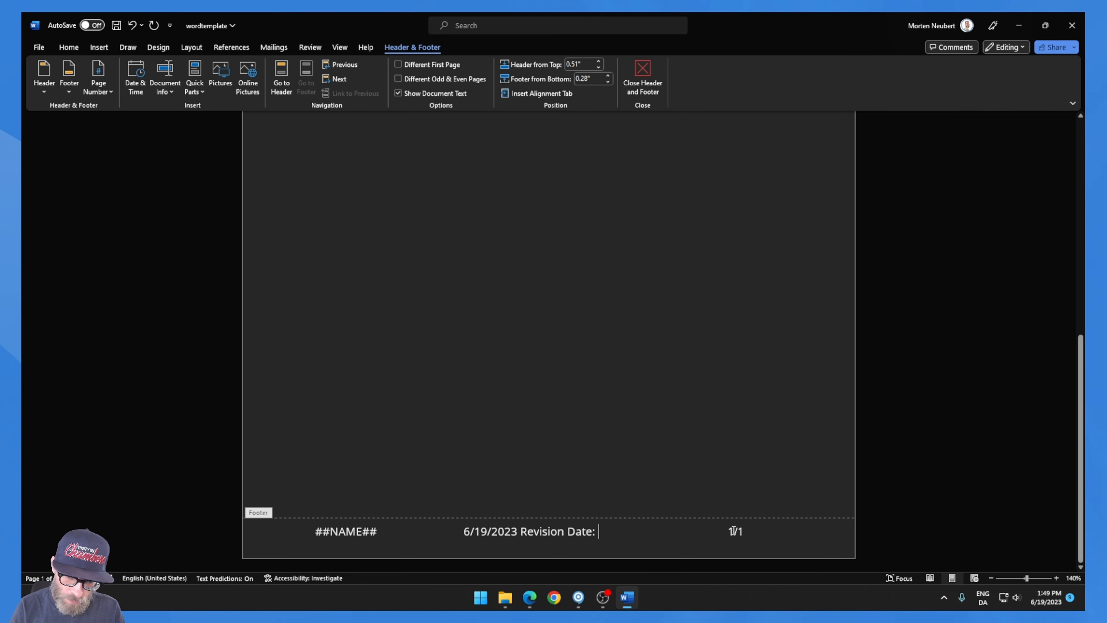
{"action": "type", "text": "Revisio"}
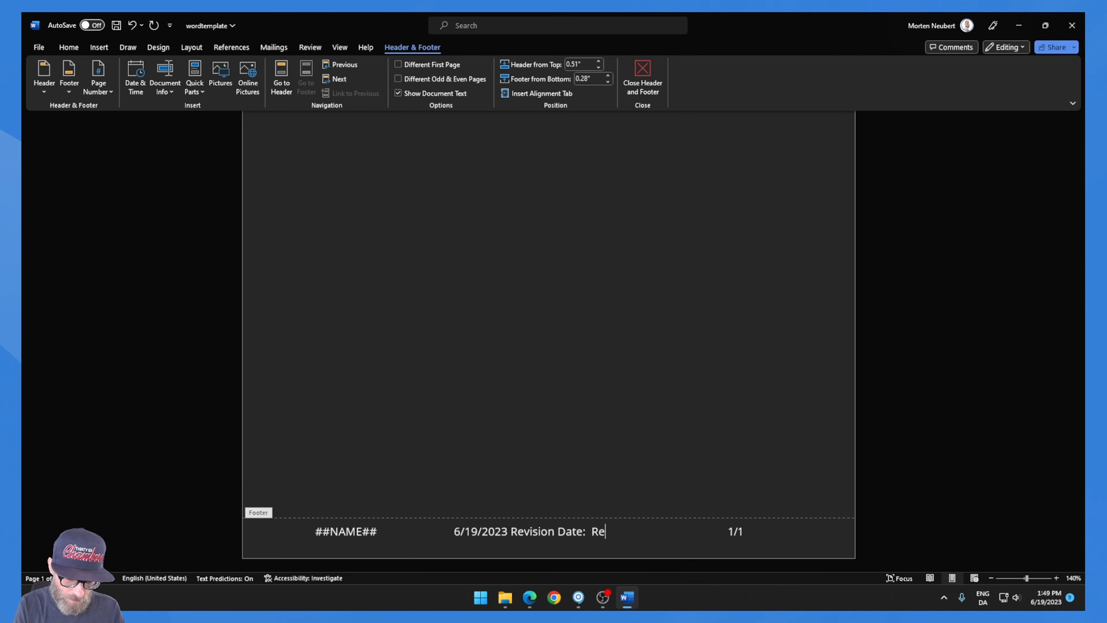
{"action": "type", "text": "n"}
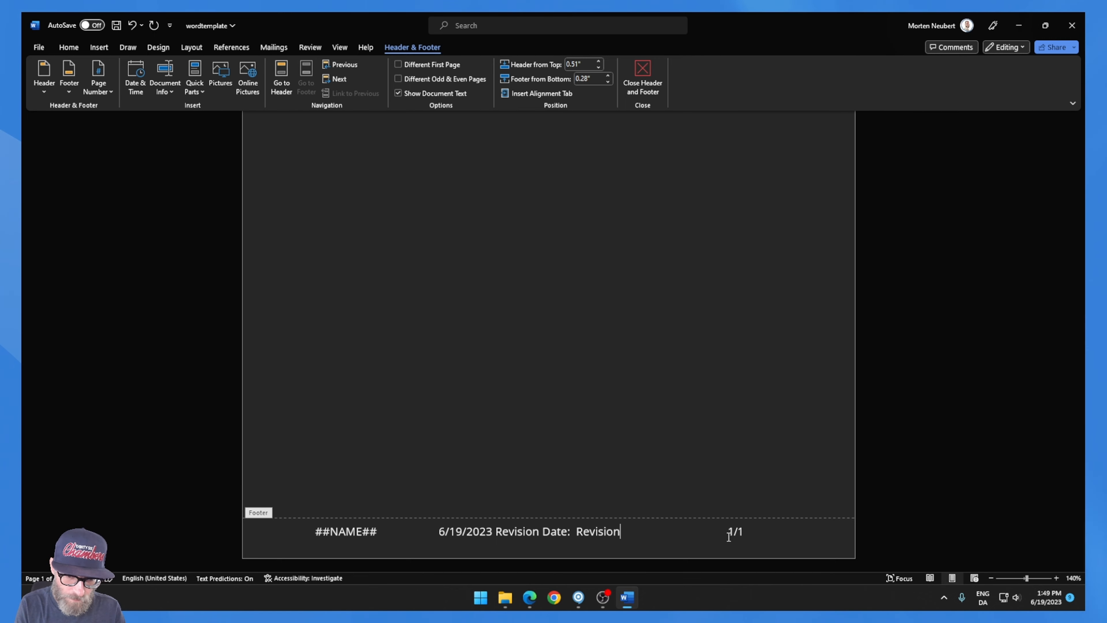
{"action": "key", "text": "BackSpace"}
{"action": "key", "text": "BackSpace"}
{"action": "type", "text": "on:"}
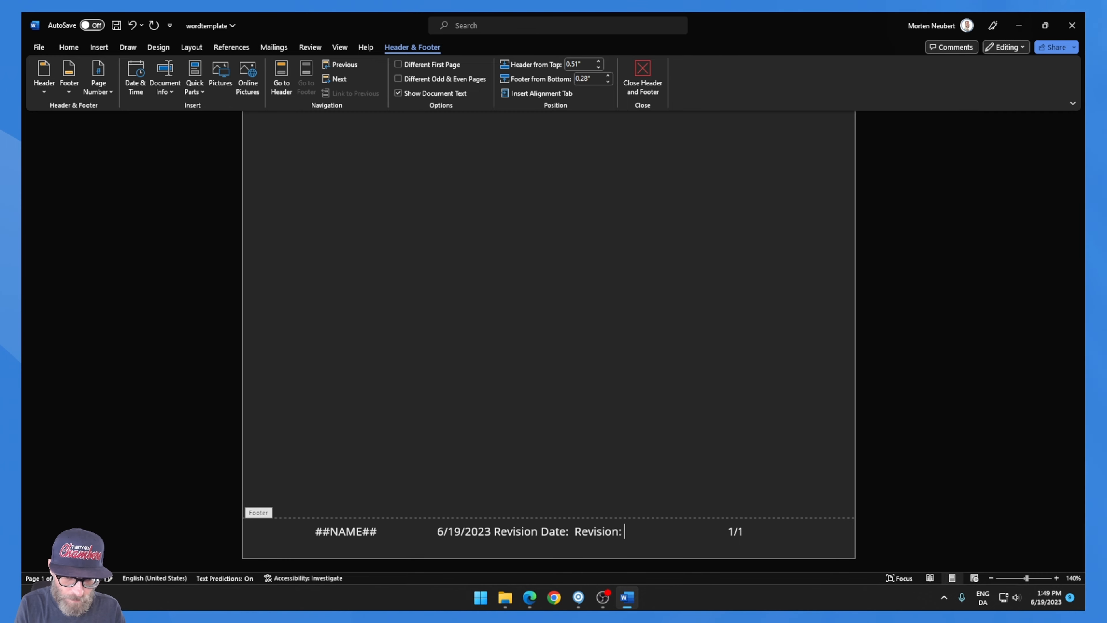
{"action": "key", "text": "ctrl+Left"}
{"action": "key", "text": "ctrl+Left"}
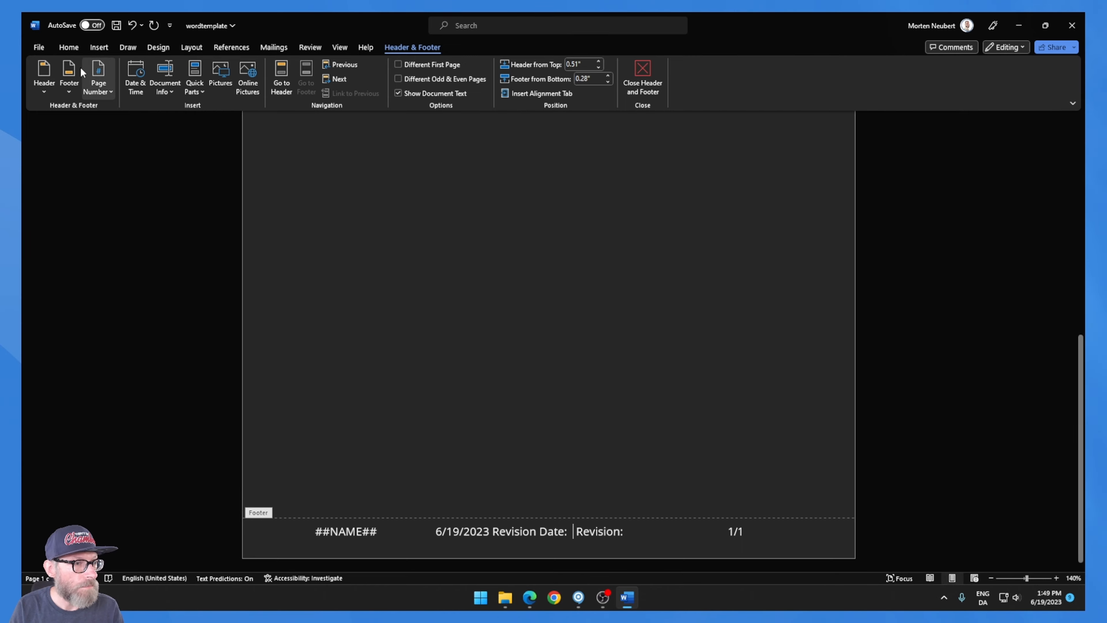
Examine the custom properties available in the template's advanced document properties, then return to the footer
{"action": "left_click", "coordinate": [39, 47]}
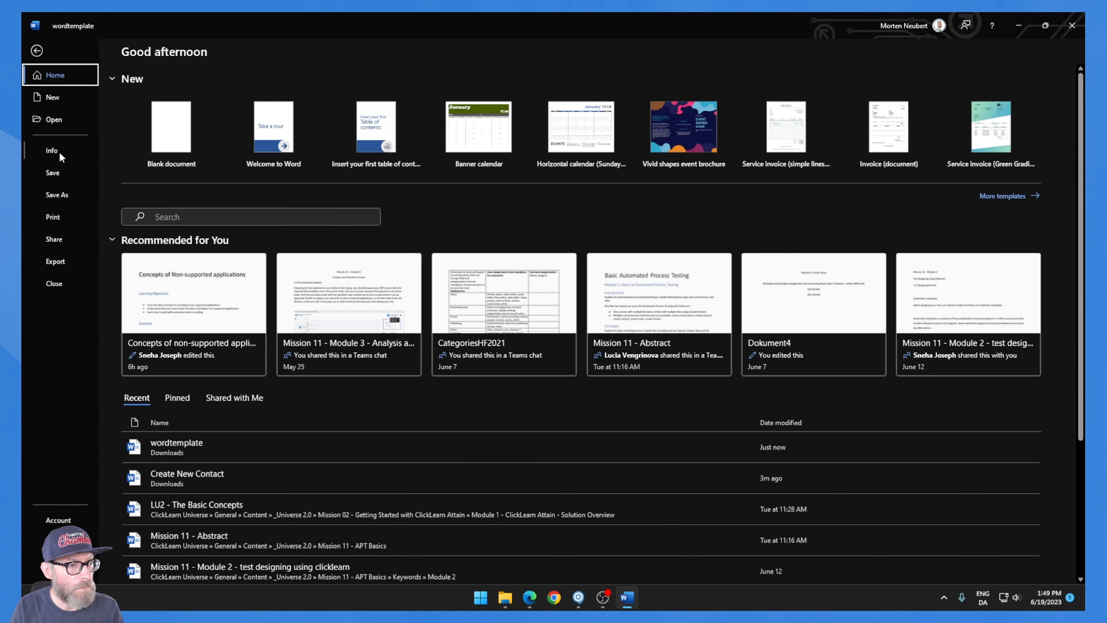
{"action": "left_click", "coordinate": [53, 151]}
{"action": "left_click", "coordinate": [496, 146]}
{"action": "left_click", "coordinate": [508, 172]}
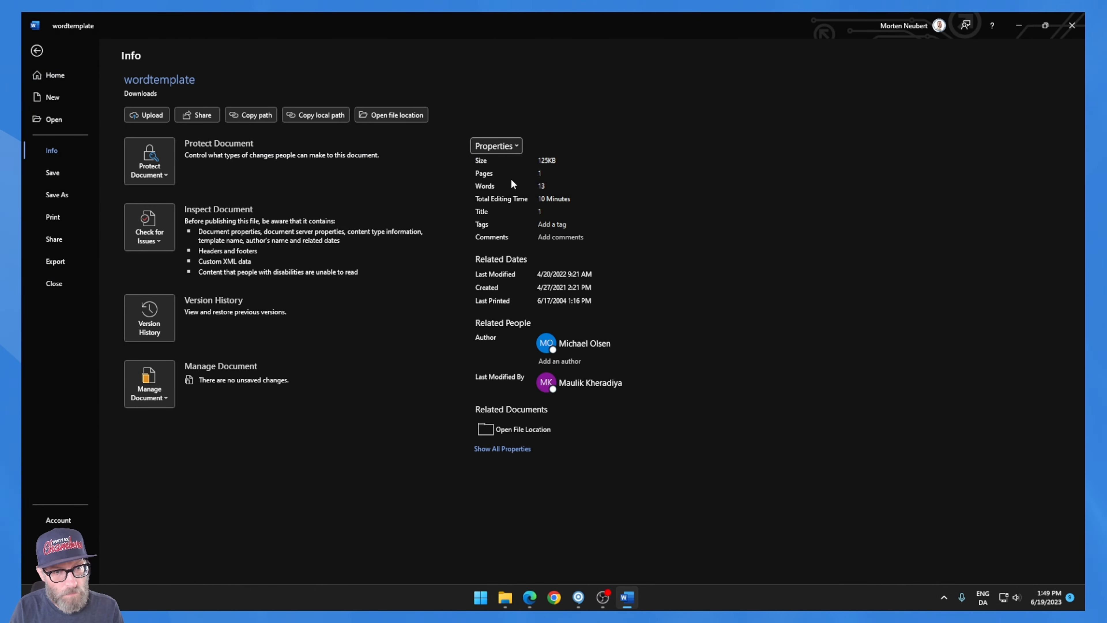
{"action": "left_click", "coordinate": [594, 201]}
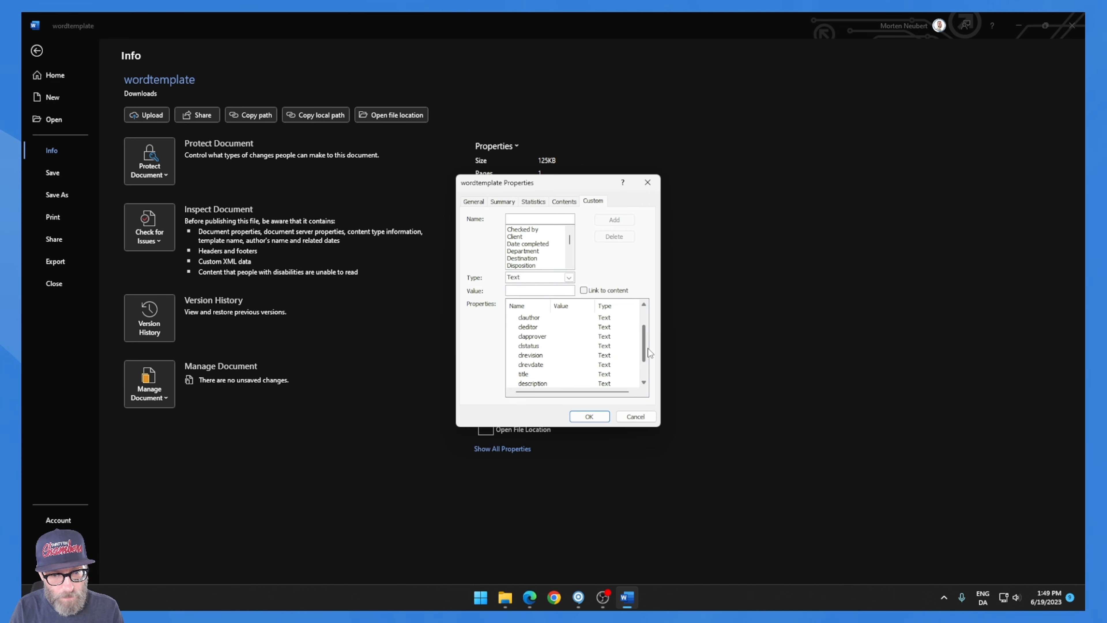
{"action": "scroll", "coordinate": [640, 347], "scroll_direction": "up", "scroll_amount": 1}
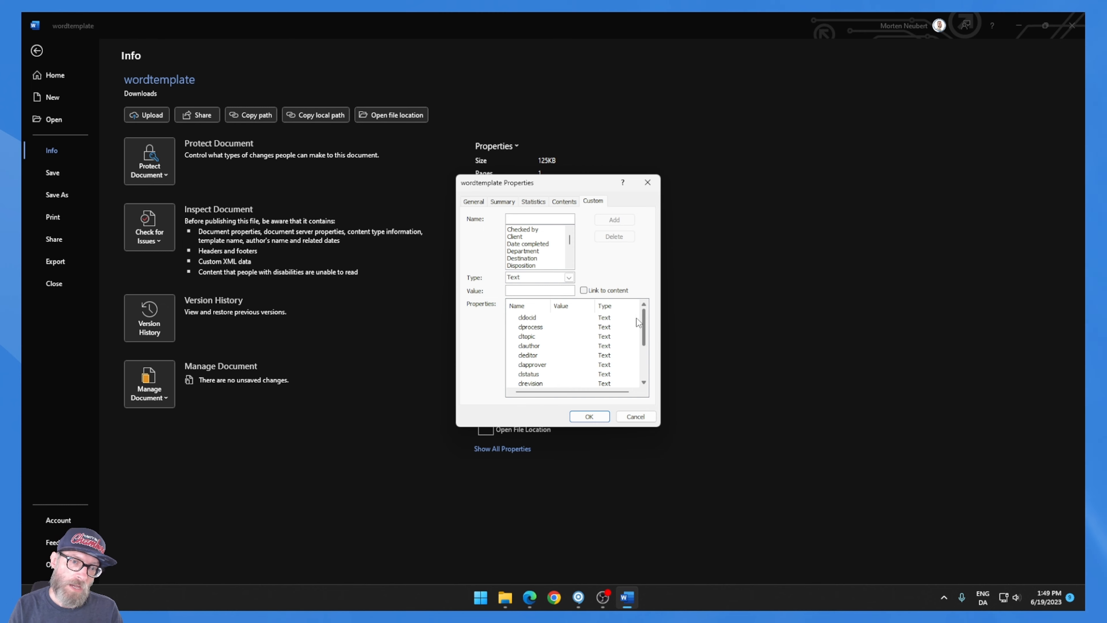
{"action": "scroll", "coordinate": [532, 353], "scroll_direction": "down", "scroll_amount": 2}
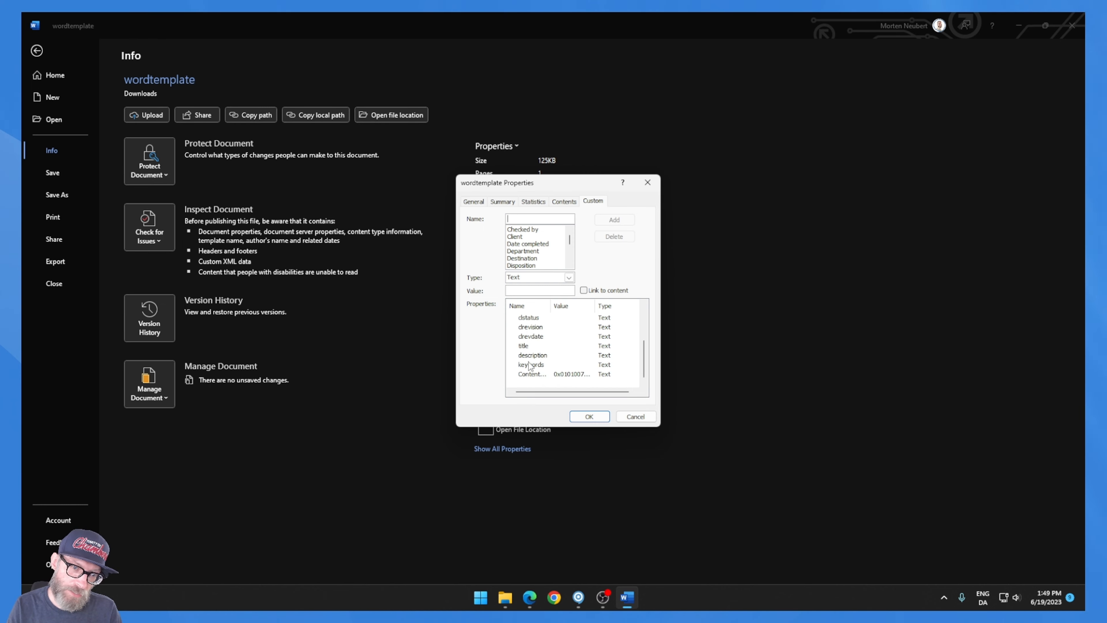
{"action": "scroll", "coordinate": [532, 341], "scroll_direction": "up", "scroll_amount": 2}
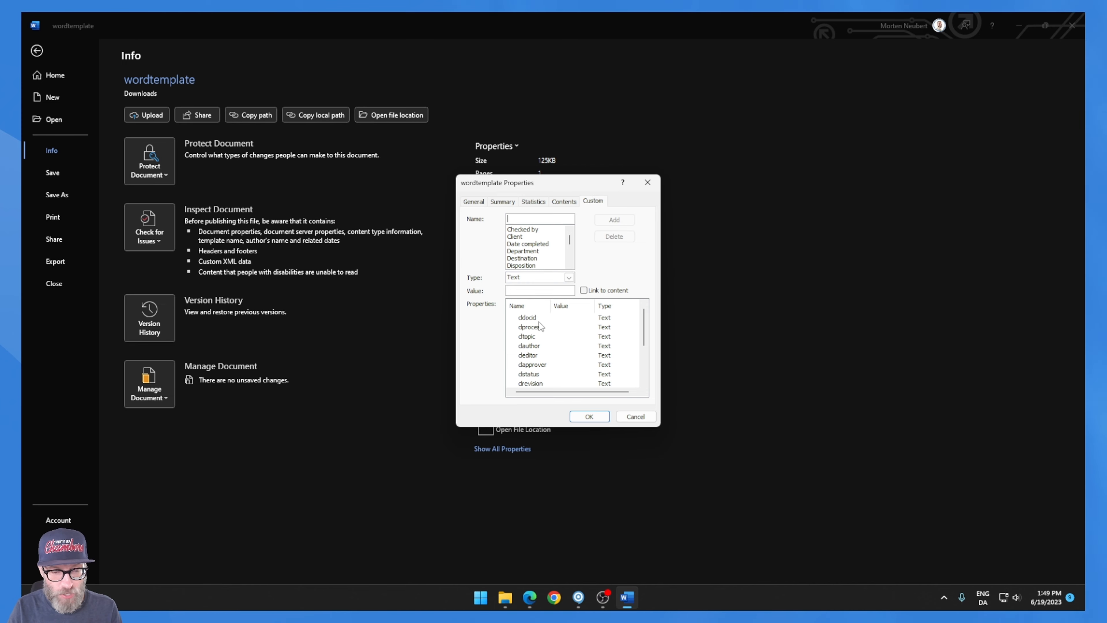
{"action": "scroll", "coordinate": [533, 318], "scroll_direction": "down", "scroll_amount": 1}
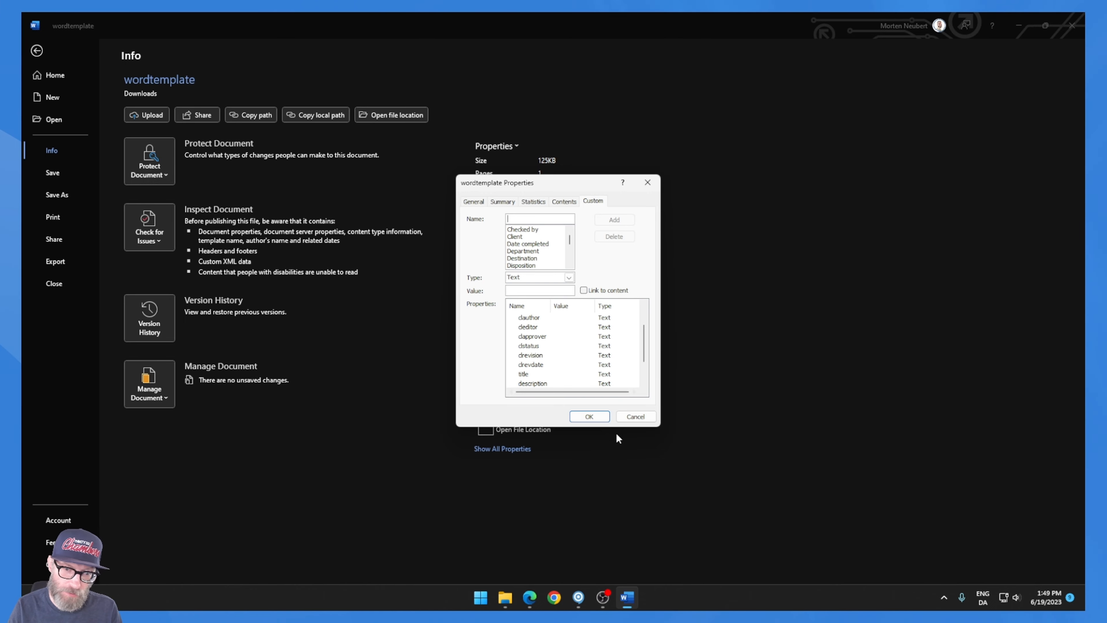
{"action": "left_click", "coordinate": [635, 416]}
{"action": "left_click", "coordinate": [37, 49]}
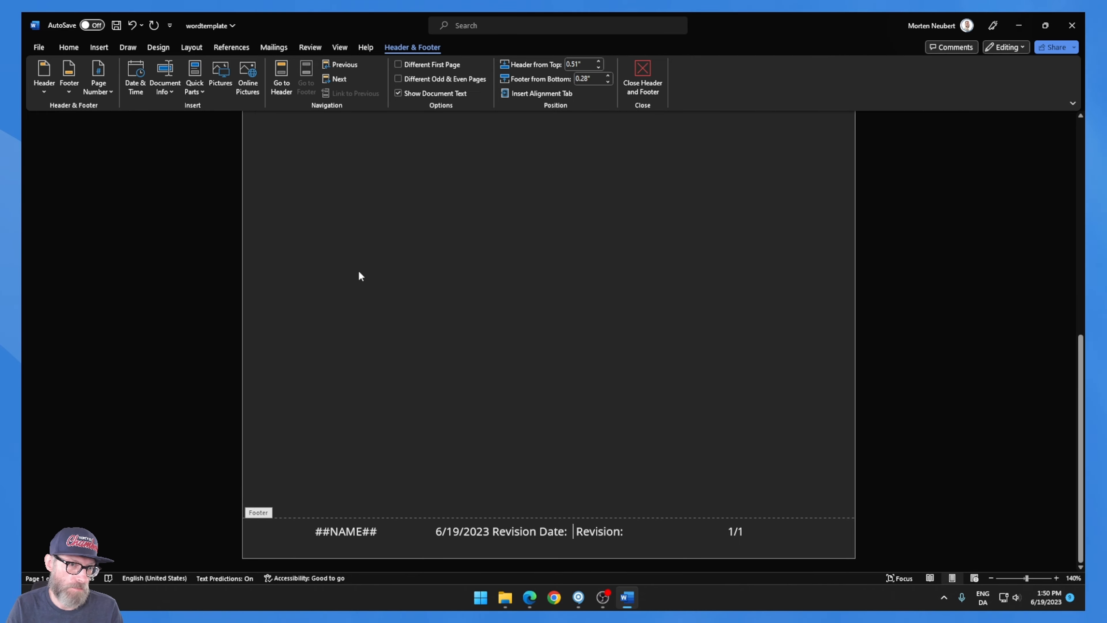
{"action": "left_click", "coordinate": [40, 47]}
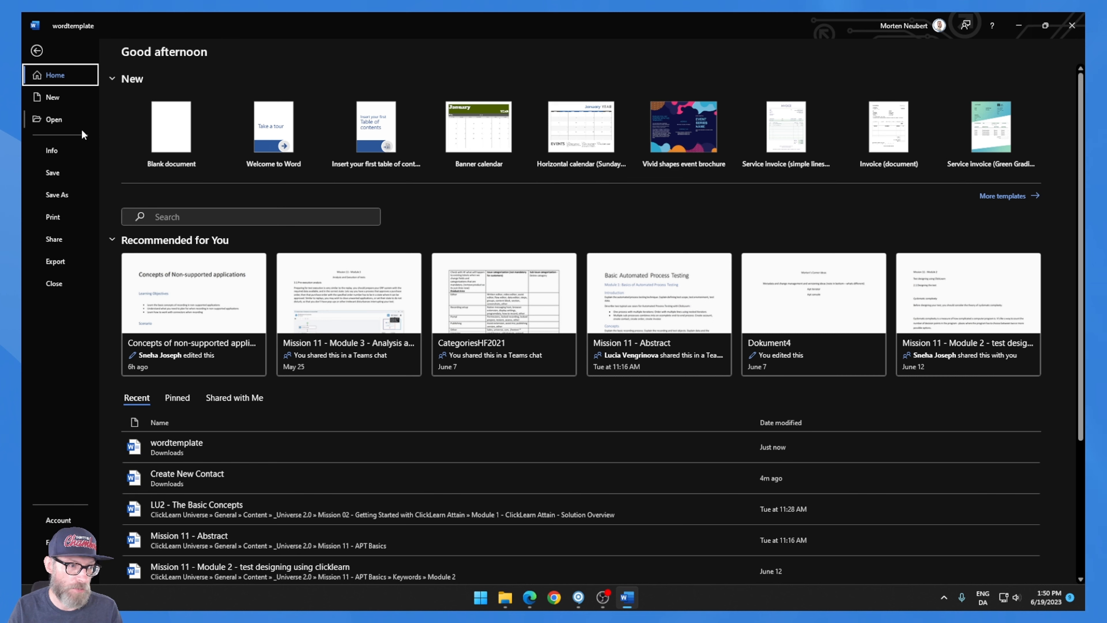
{"action": "left_click", "coordinate": [36, 51]}
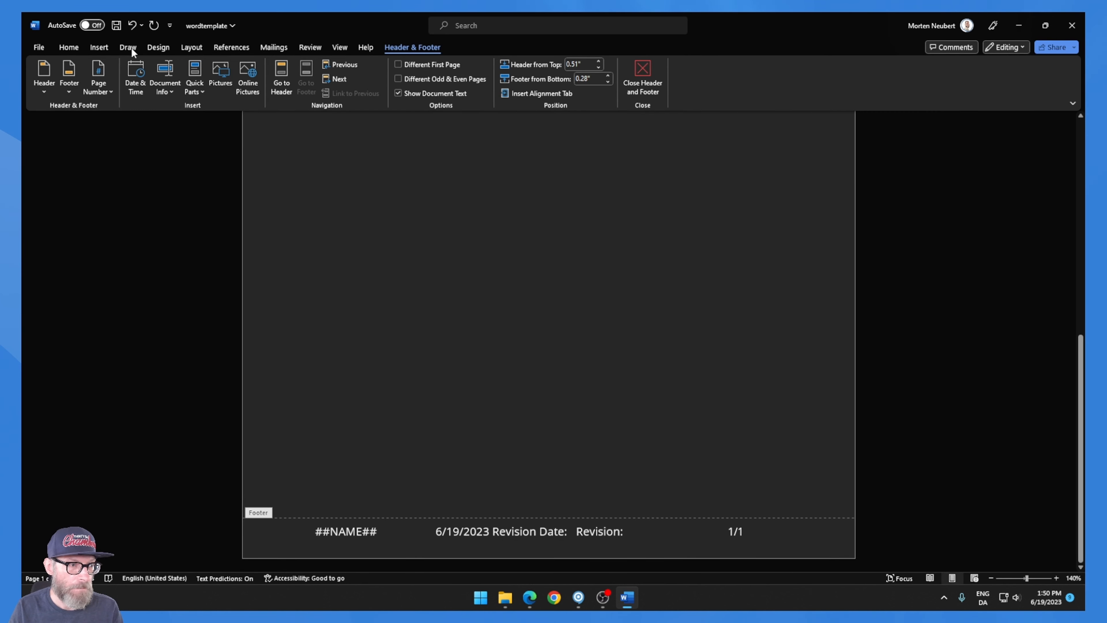
Insert a DocProperty field for clrevdate after the "Revision Date:" label in the footer
{"action": "left_click", "coordinate": [101, 47]}
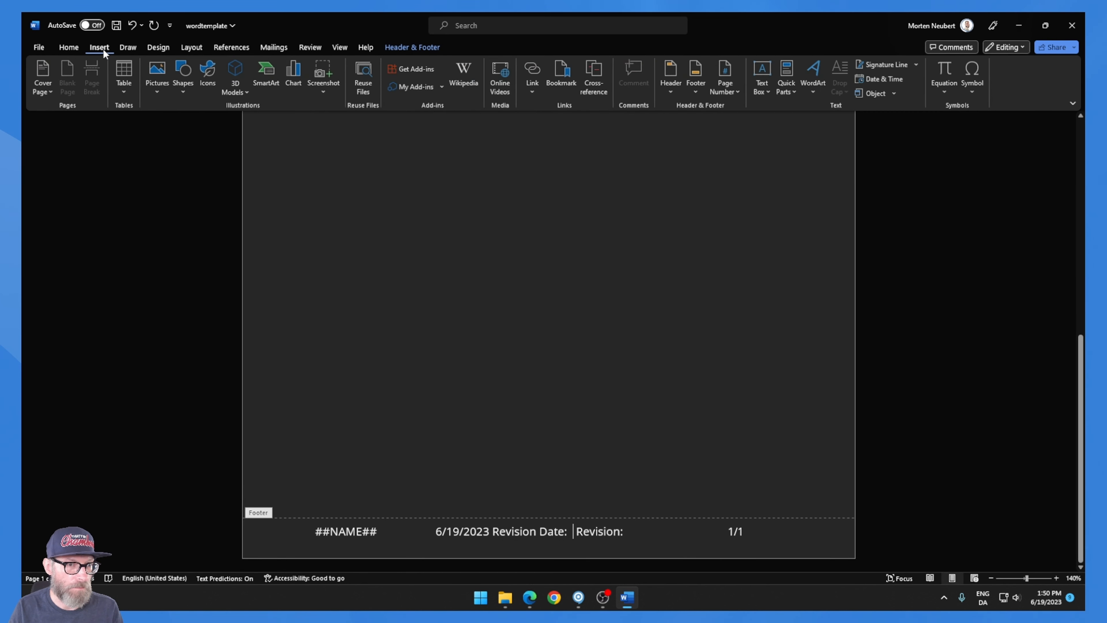
{"action": "left_click", "coordinate": [789, 87]}
{"action": "left_click", "coordinate": [817, 139]}
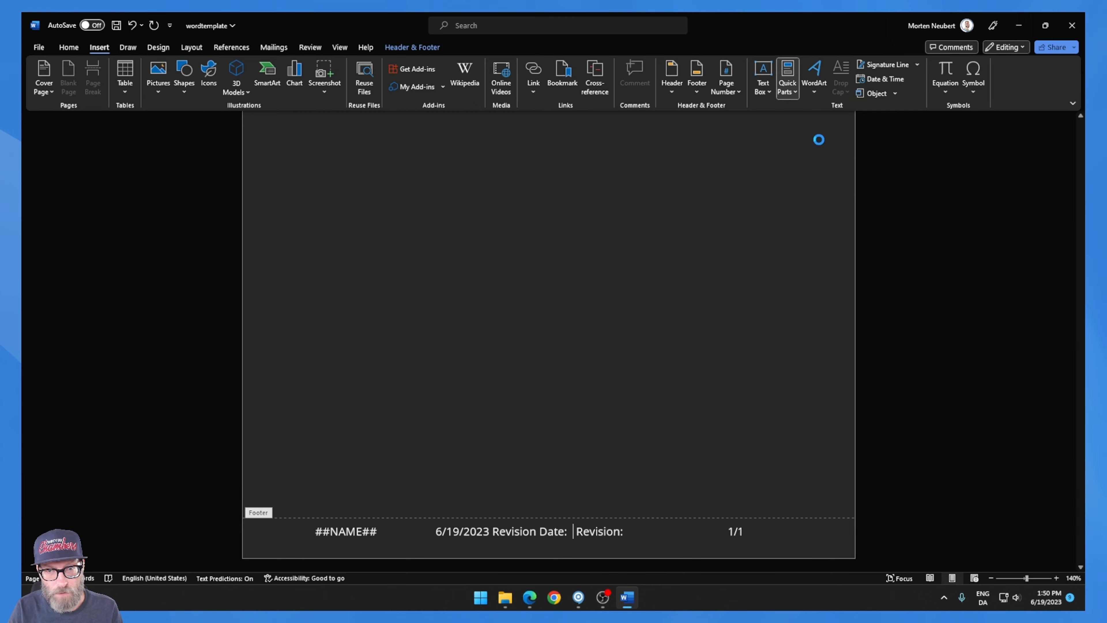
{"action": "left_click", "coordinate": [401, 271]}
{"action": "key", "text": "d"}
{"action": "scroll", "coordinate": [422, 348], "scroll_direction": "down", "scroll_amount": 1}
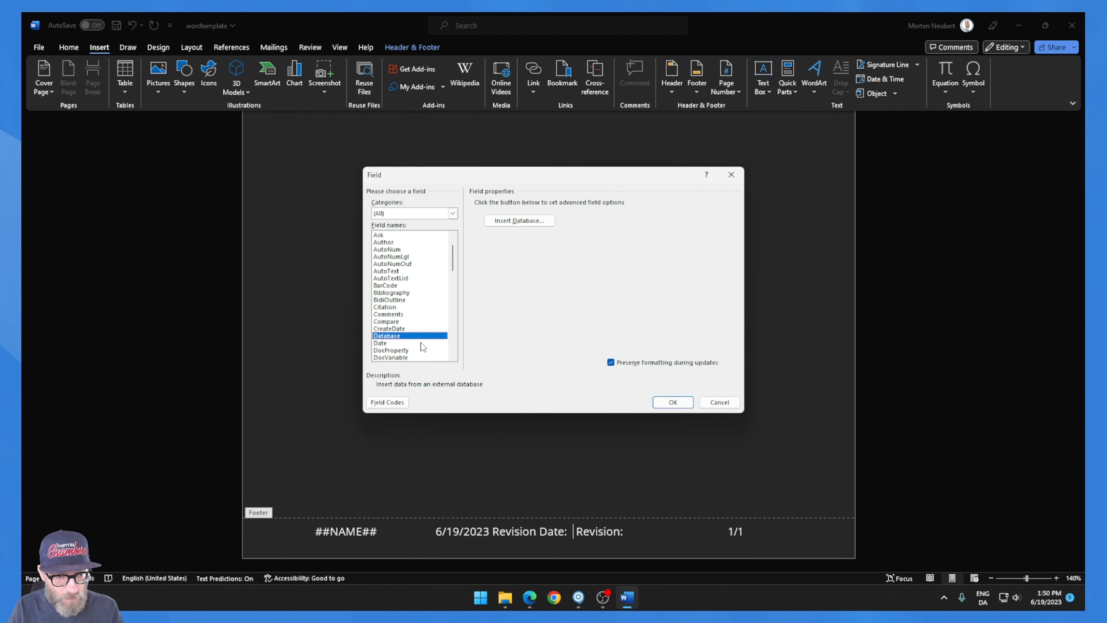
{"action": "left_click", "coordinate": [406, 350]}
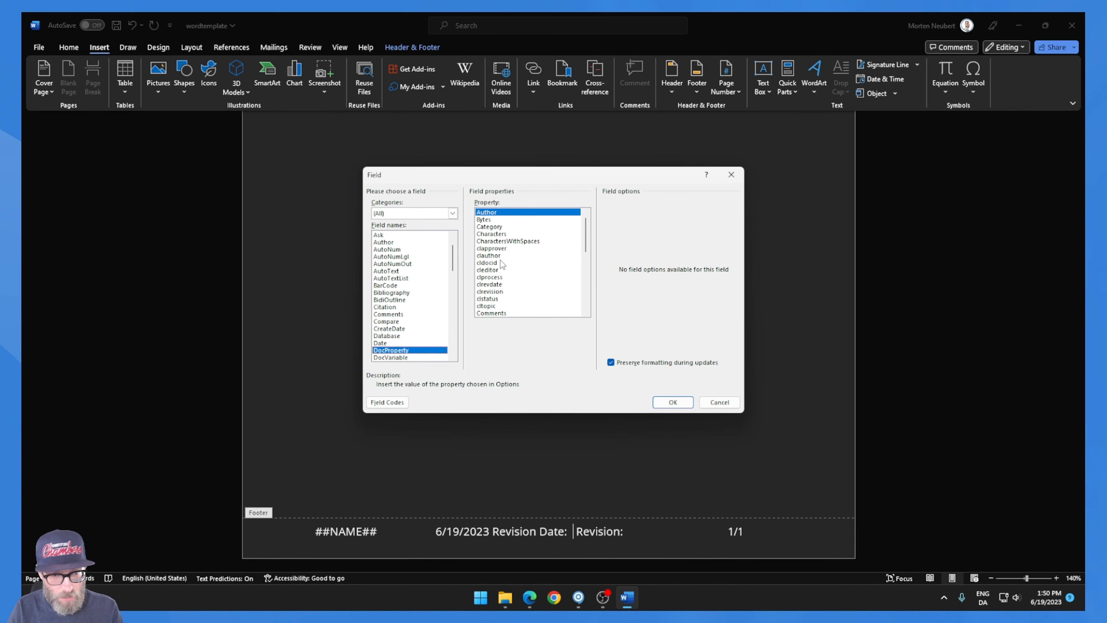
{"action": "scroll", "coordinate": [514, 283], "scroll_direction": "down", "scroll_amount": 2}
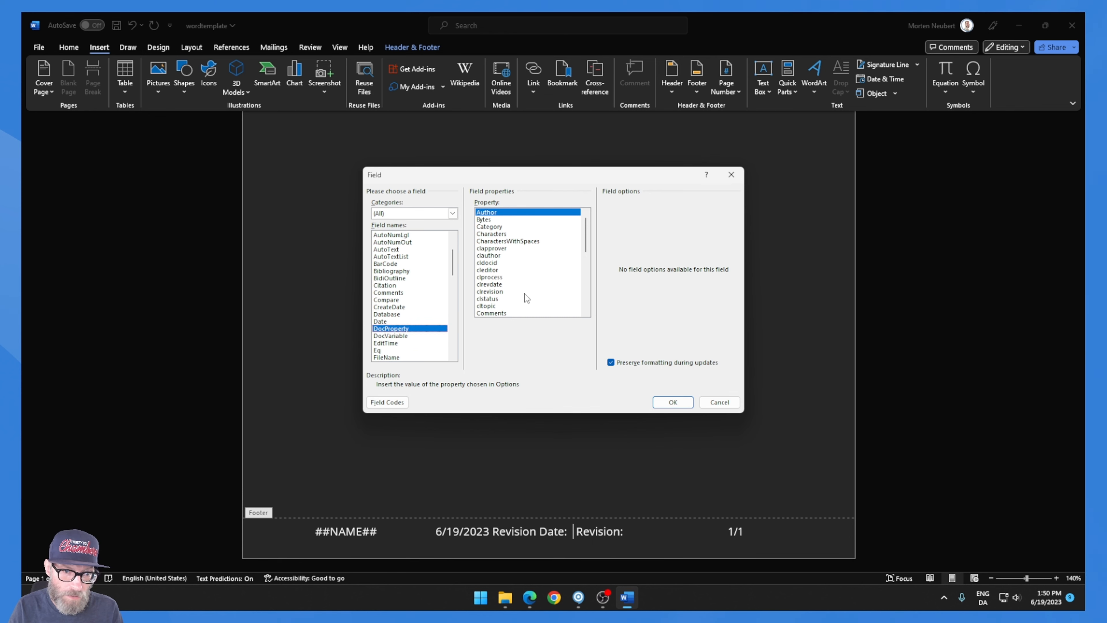
{"action": "mouse_move", "coordinate": [584, 237]}
{"action": "left_mouse_down"}
{"action": "mouse_move", "coordinate": [582, 304]}
{"action": "mouse_move", "coordinate": [588, 238]}
{"action": "left_mouse_up"}
{"action": "left_click", "coordinate": [521, 285]}
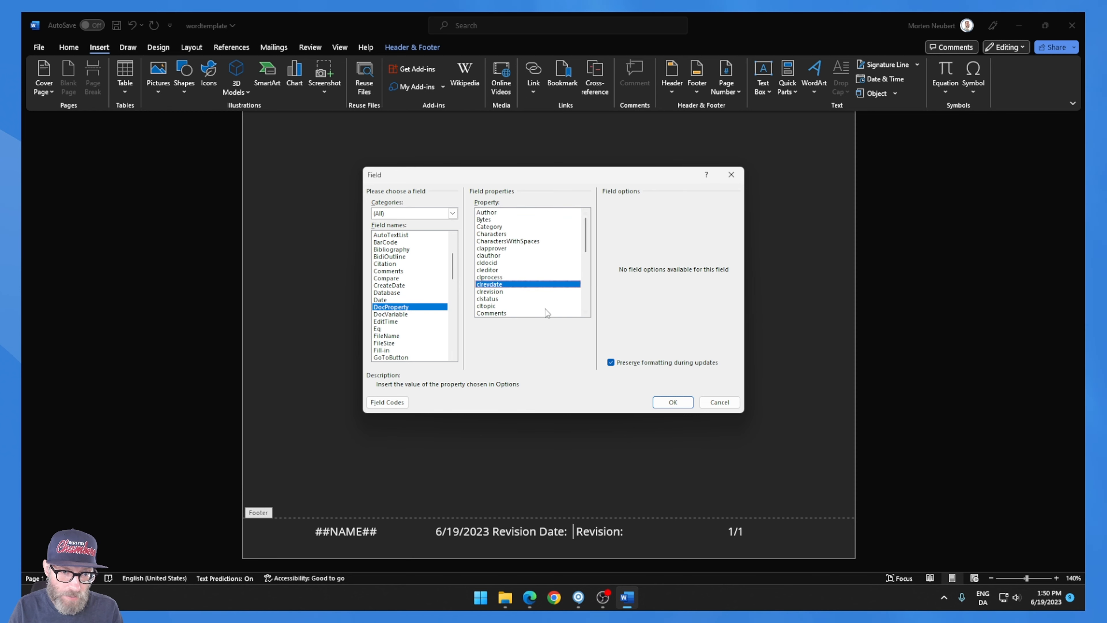
{"action": "left_click", "coordinate": [673, 402]}
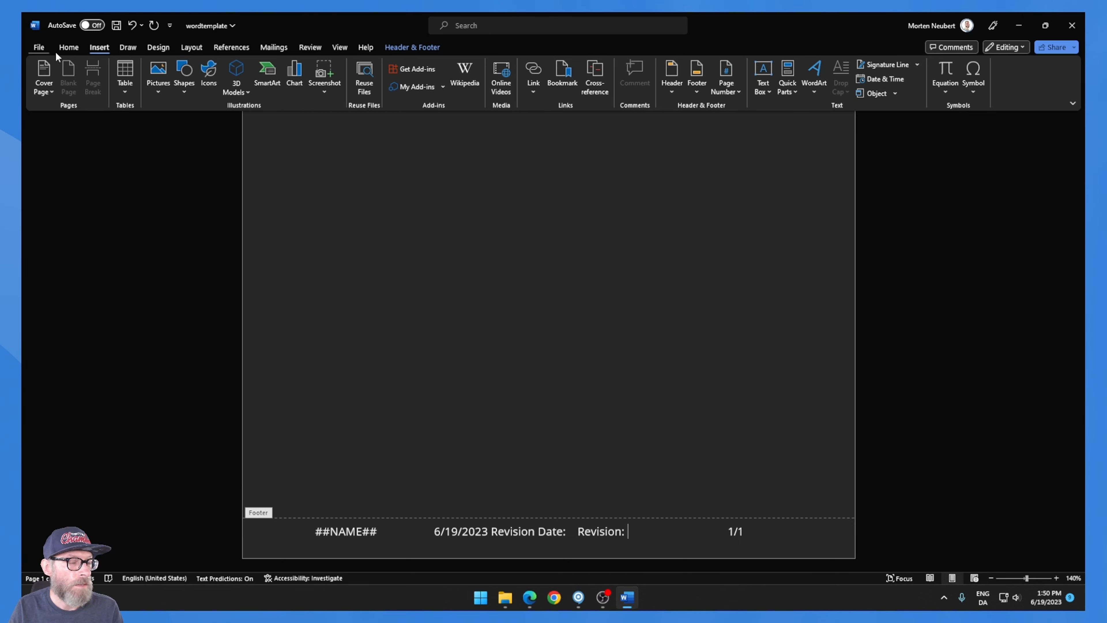
Insert a DocProperty field for clrevision after the "Revision:" label in the footer
{"action": "left_click", "coordinate": [788, 86]}
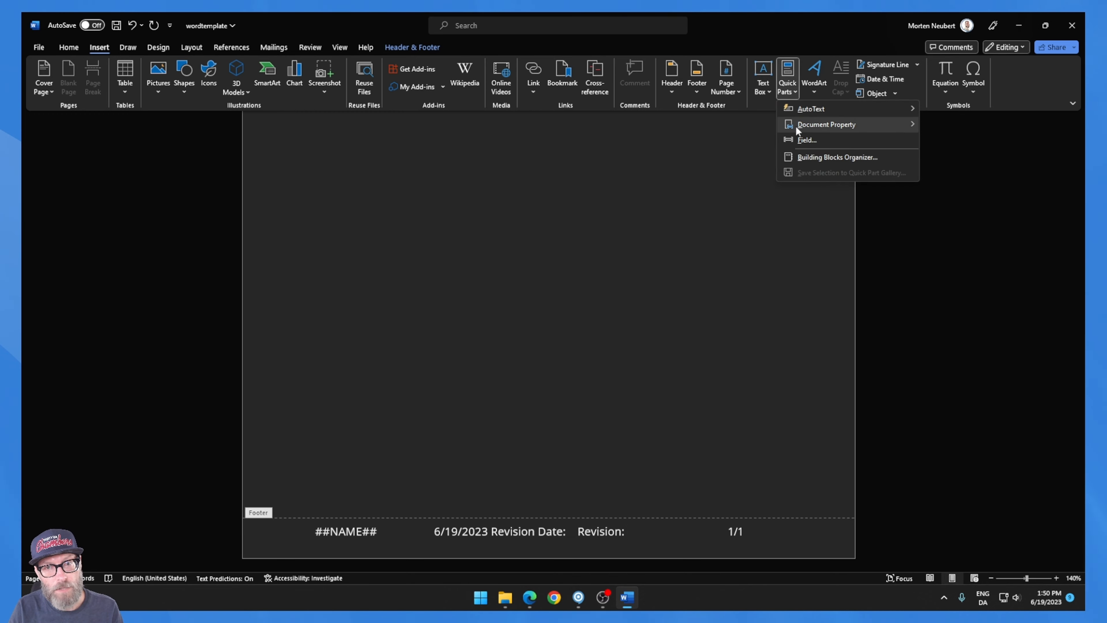
{"action": "left_click", "coordinate": [802, 142]}
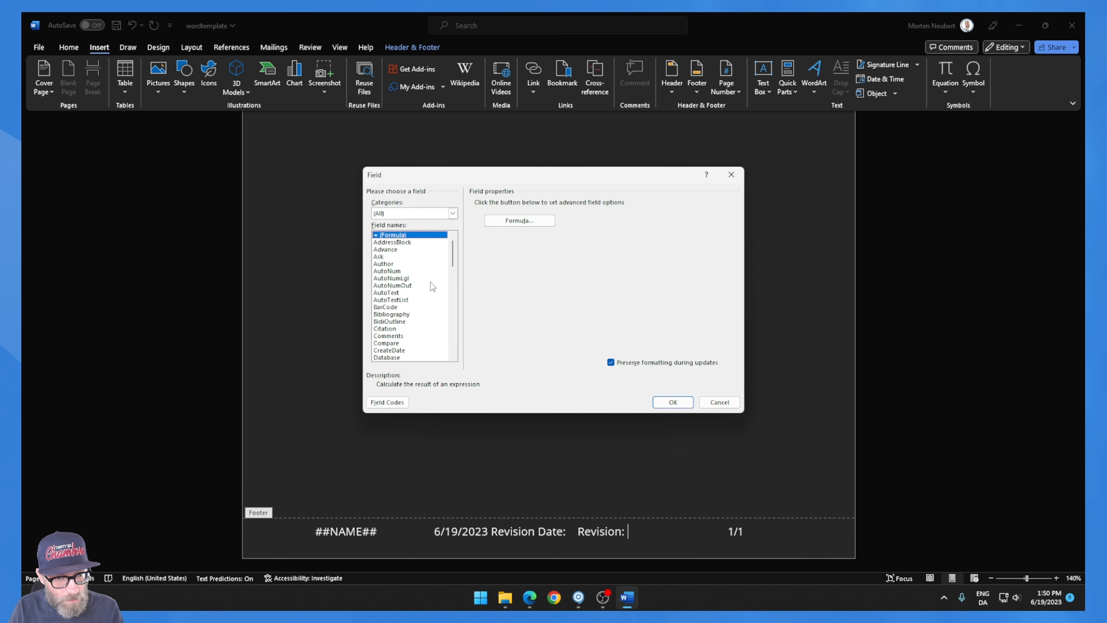
{"action": "left_click_drag", "start_coordinate": [452, 253], "coordinate": [450, 275]}
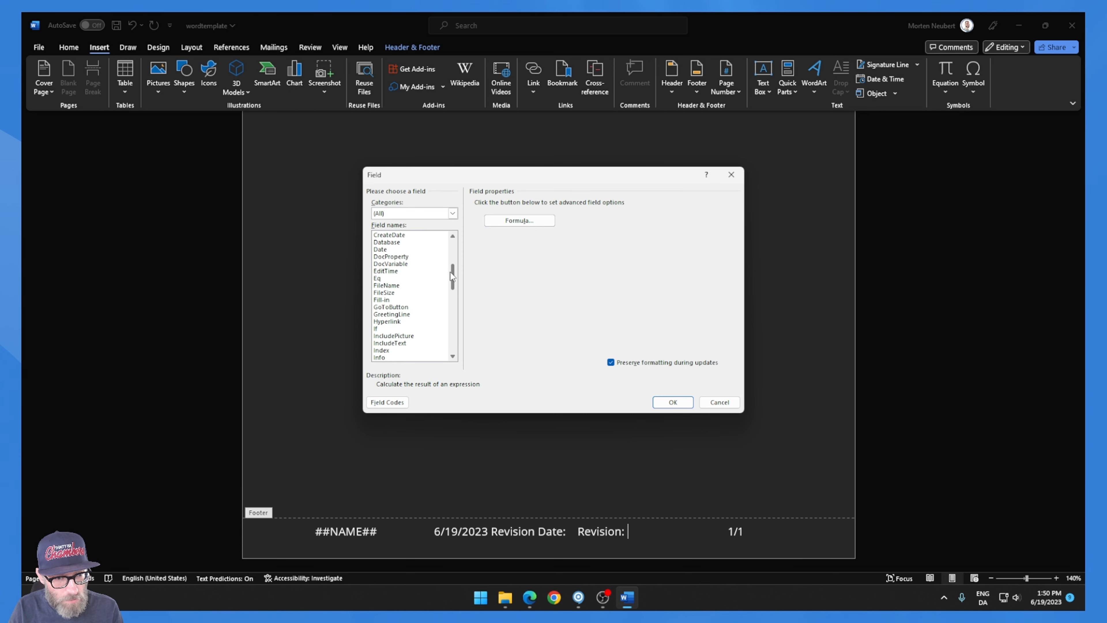
{"action": "left_click", "coordinate": [403, 257]}
{"action": "mouse_move", "coordinate": [586, 246]}
{"action": "left_mouse_down"}
{"action": "mouse_move", "coordinate": [588, 279]}
{"action": "mouse_move", "coordinate": [588, 256]}
{"action": "left_mouse_up"}
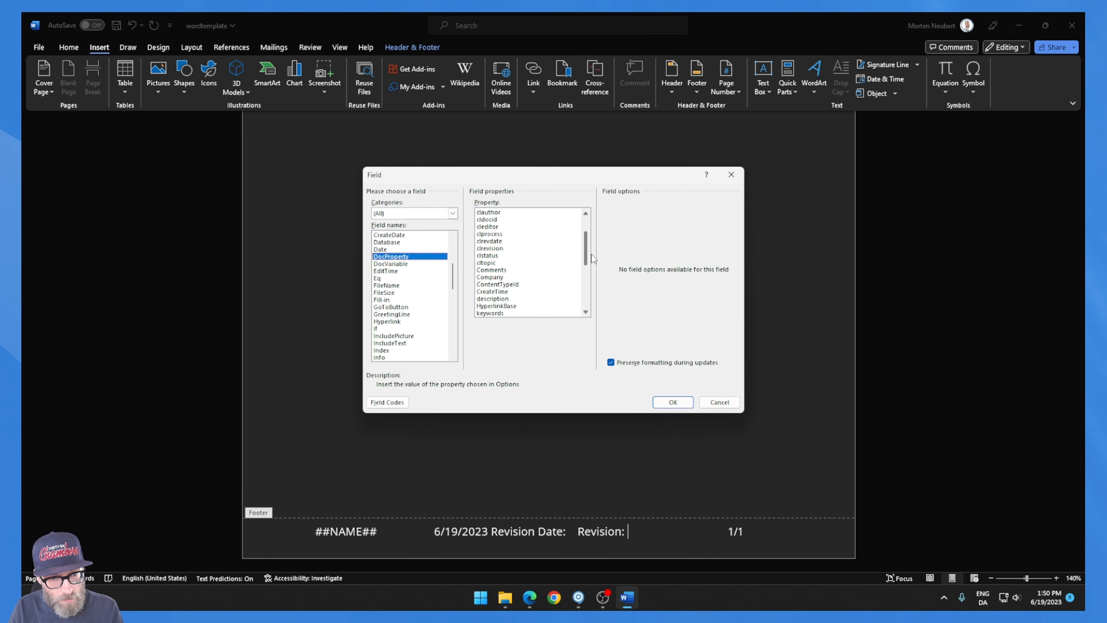
{"action": "left_click", "coordinate": [489, 248]}
{"action": "left_click", "coordinate": [674, 403]}
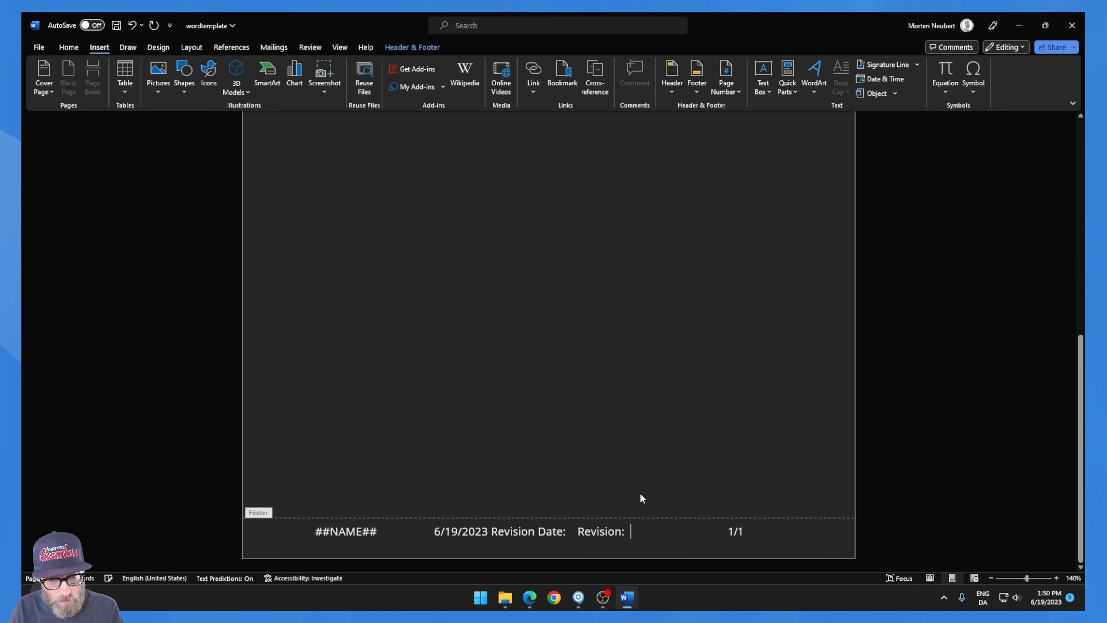
Make the footer label words "Revision" and "Revision Date" bold
{"action": "double_click", "coordinate": [601, 532]}
{"action": "key", "text": "ctrl+b"}
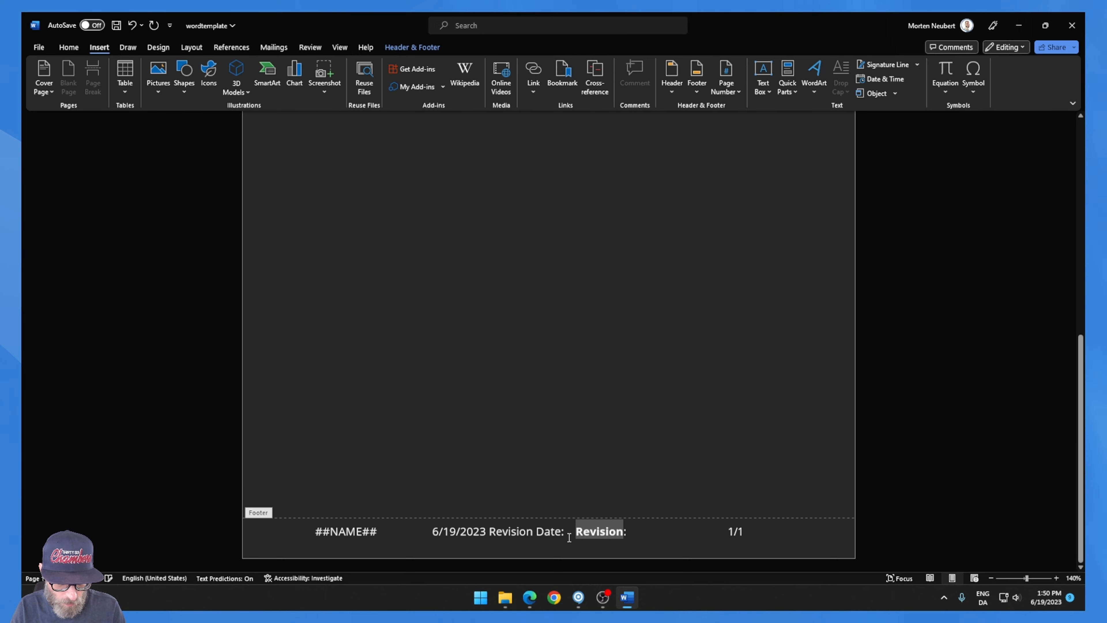
{"action": "left_click_drag", "start_coordinate": [562, 533], "coordinate": [499, 534]}
{"action": "key", "text": "ctrl+b"}
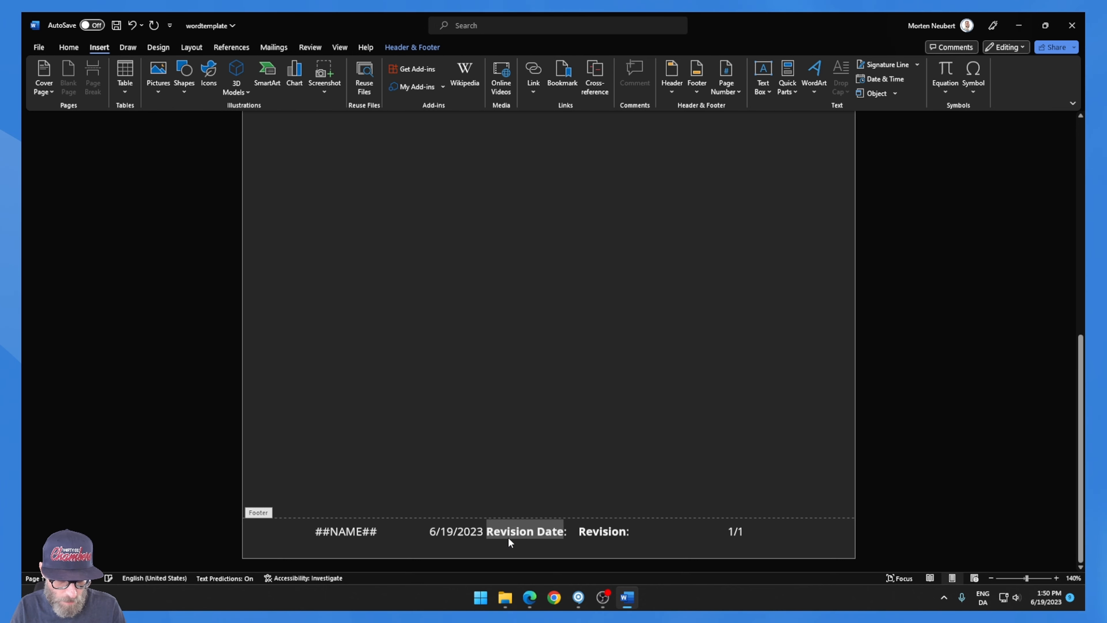
Check the template's header and body, and save the wordtemplate document under its existing name
{"action": "scroll", "coordinate": [477, 319], "scroll_direction": "up", "scroll_amount": 10}
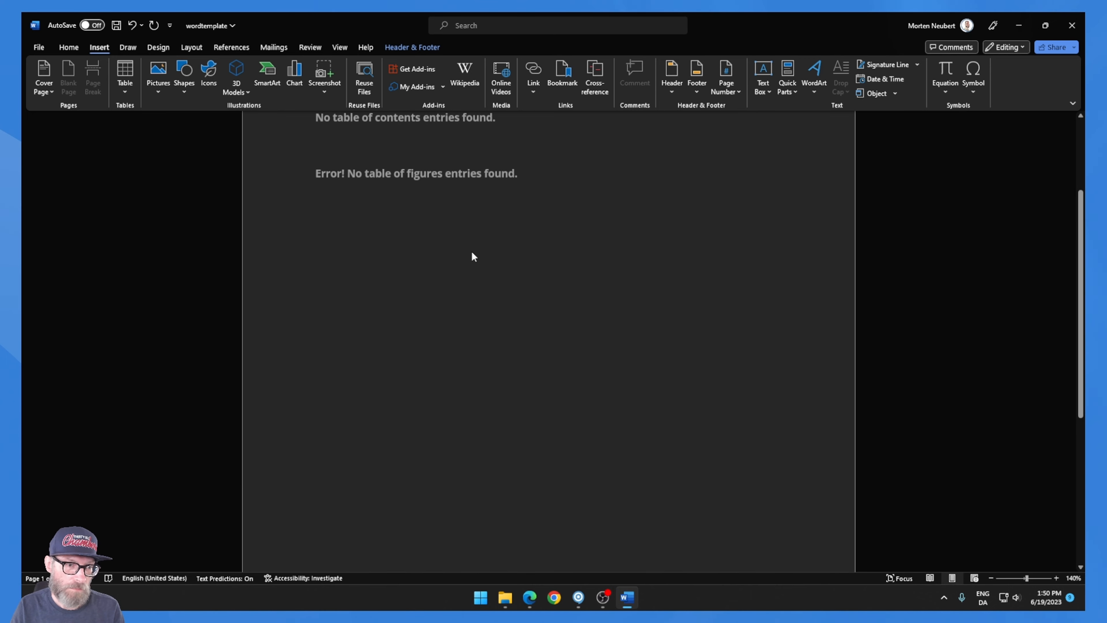
{"action": "scroll", "coordinate": [425, 205], "scroll_direction": "up", "scroll_amount": 1}
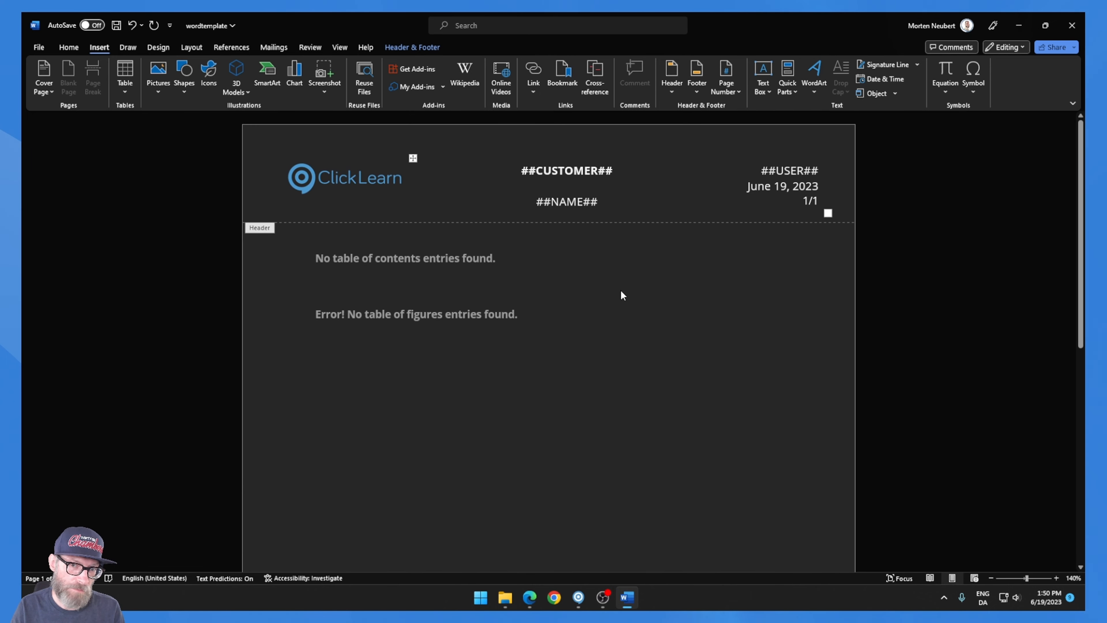
{"action": "left_click", "coordinate": [43, 49]}
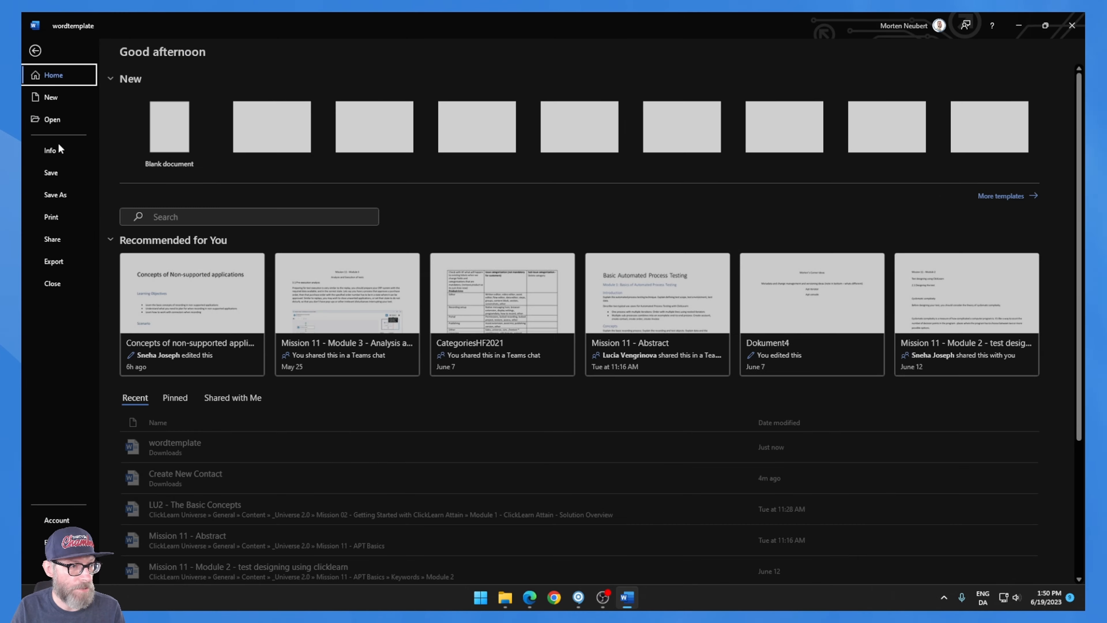
{"action": "left_click", "coordinate": [55, 174]}
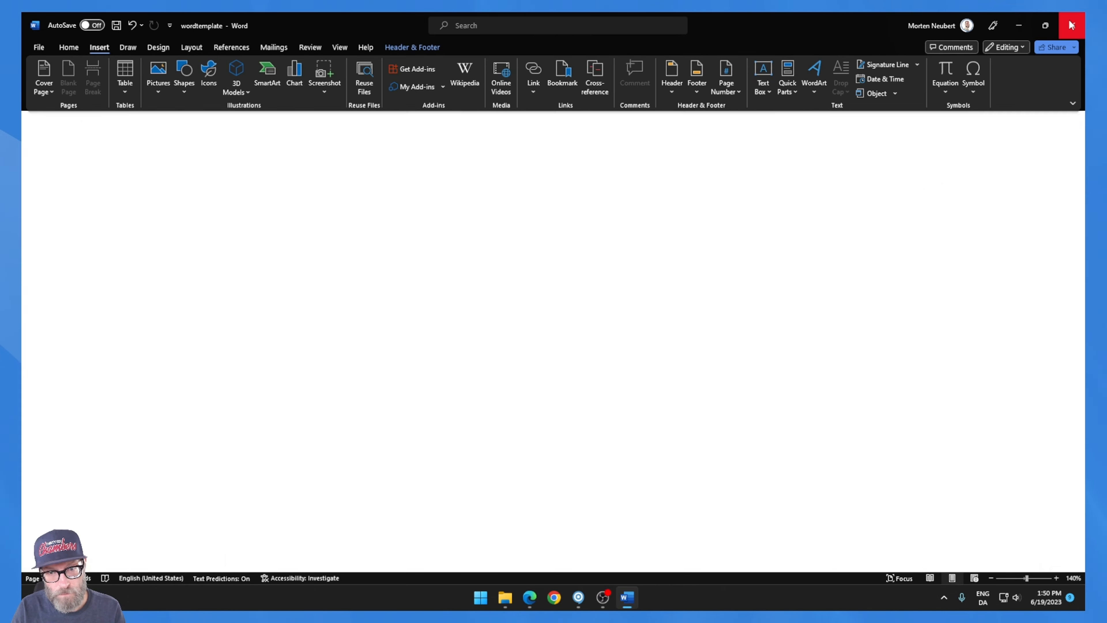
Close Word, add the wordtemplate file from Downloads as the custom theme's template for Word documents, and save the publishing template changes
{"action": "left_click", "coordinate": [1072, 25]}
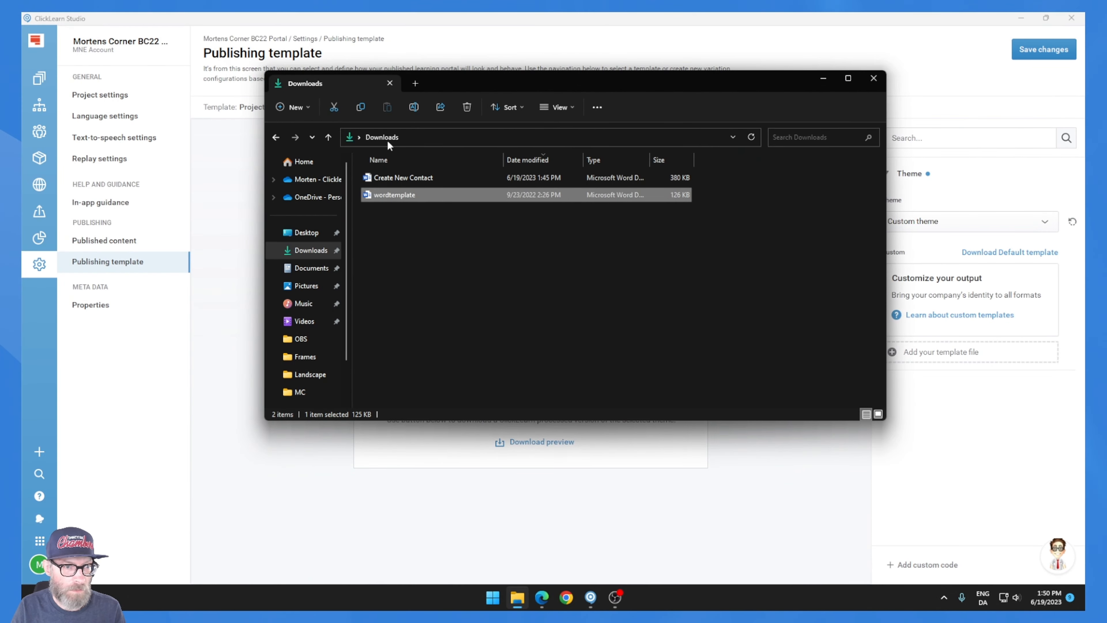
{"action": "left_click", "coordinate": [473, 495]}
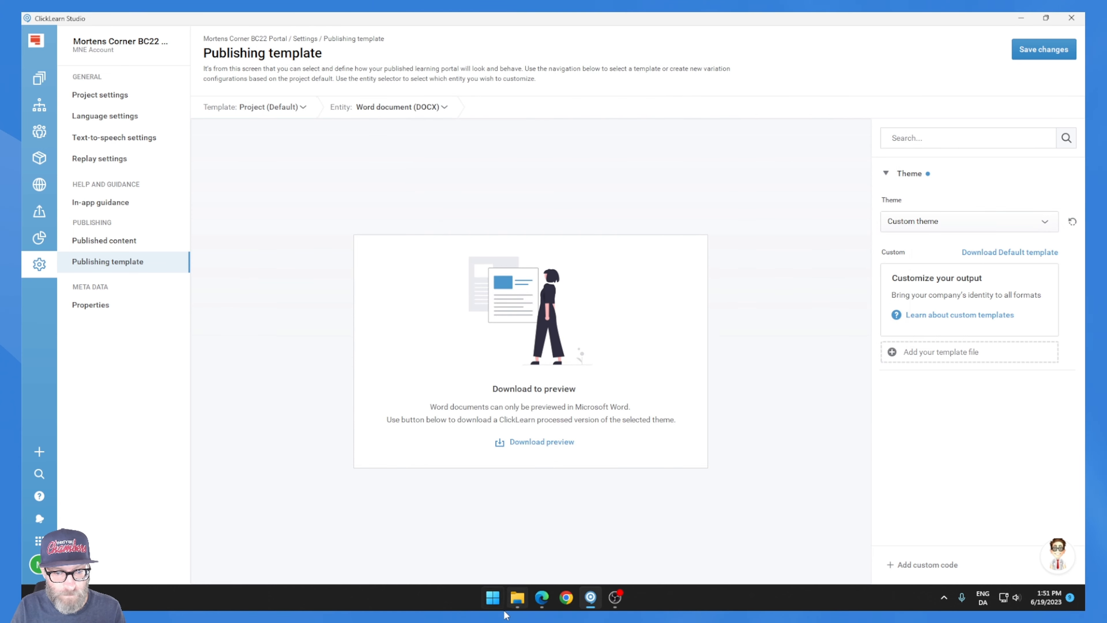
{"action": "left_click", "coordinate": [517, 597]}
{"action": "left_click_drag", "start_coordinate": [397, 190], "coordinate": [990, 360]}
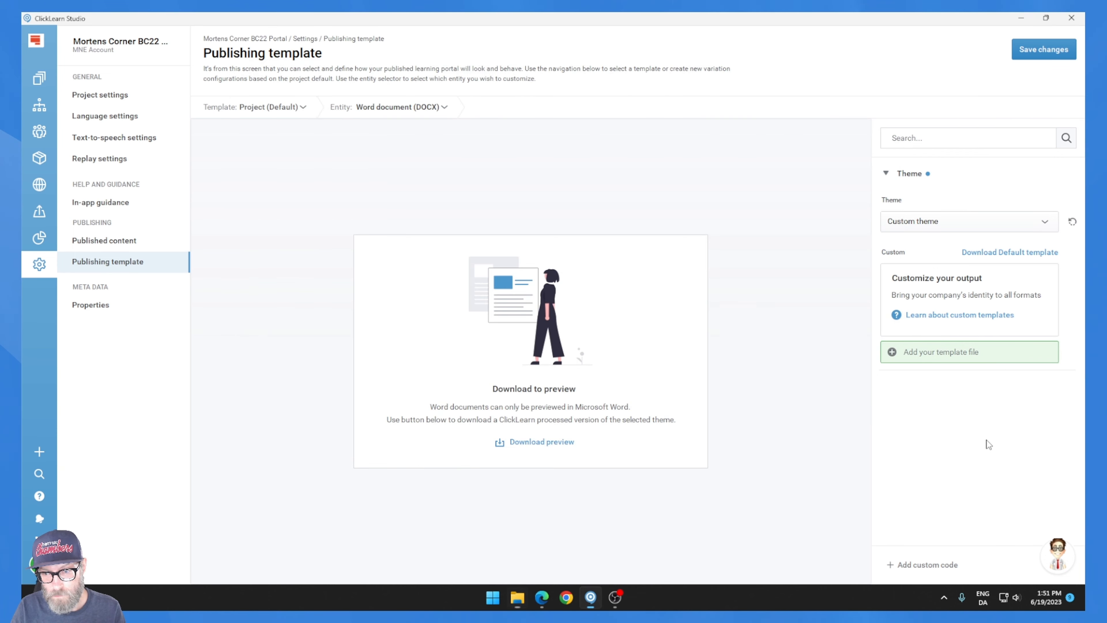
{"action": "left_click", "coordinate": [1048, 51]}
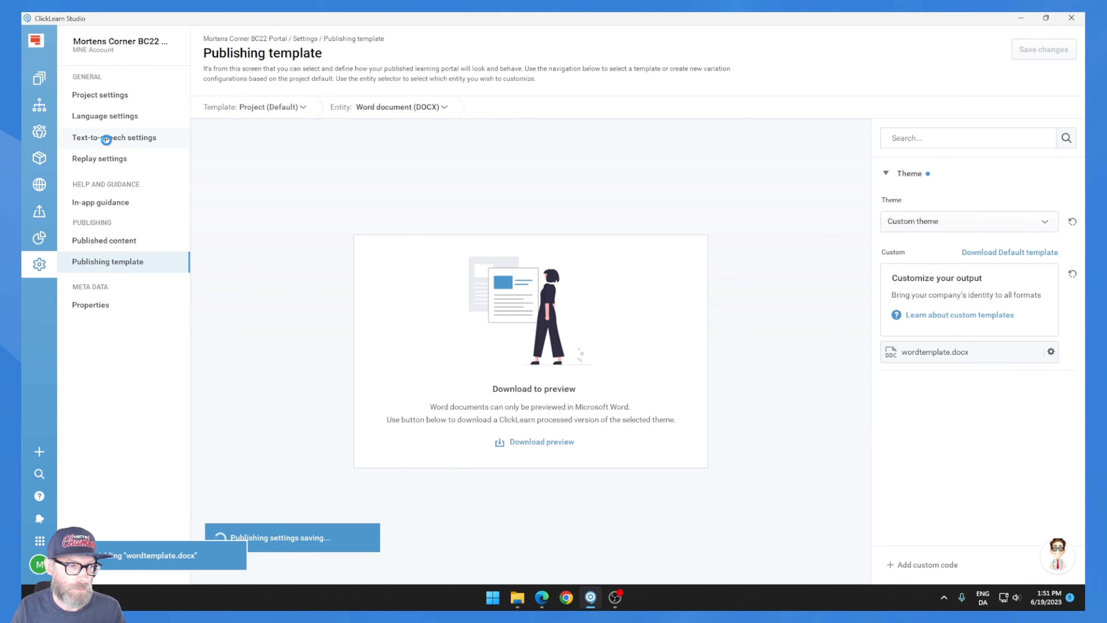
Re-produce the project's content from the Publishing page
{"action": "left_click", "coordinate": [42, 214]}
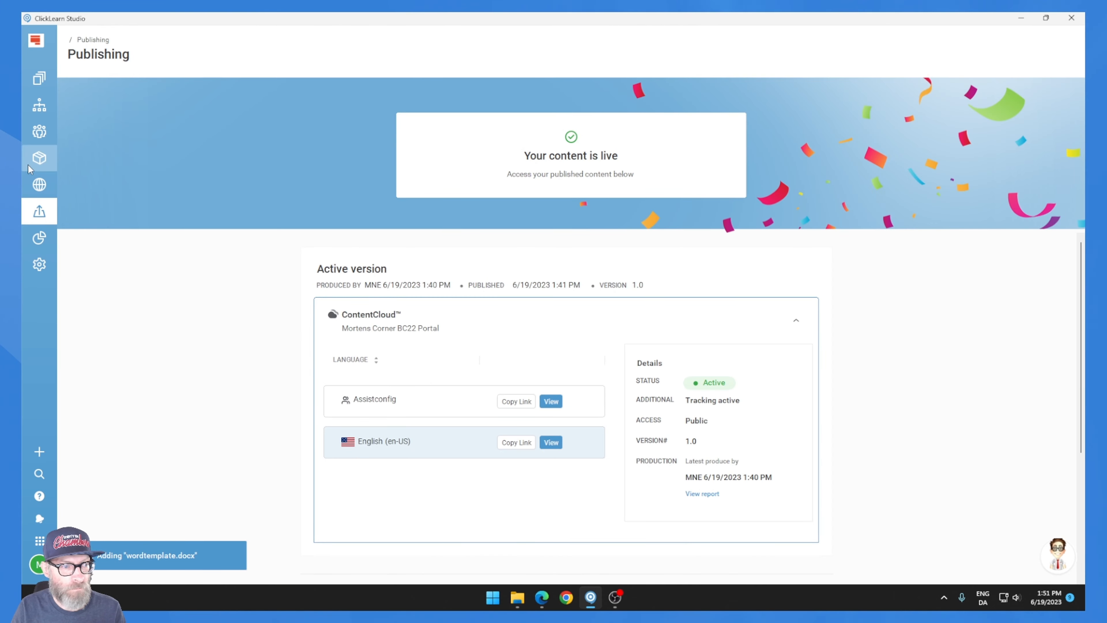
{"action": "left_click", "coordinate": [40, 213]}
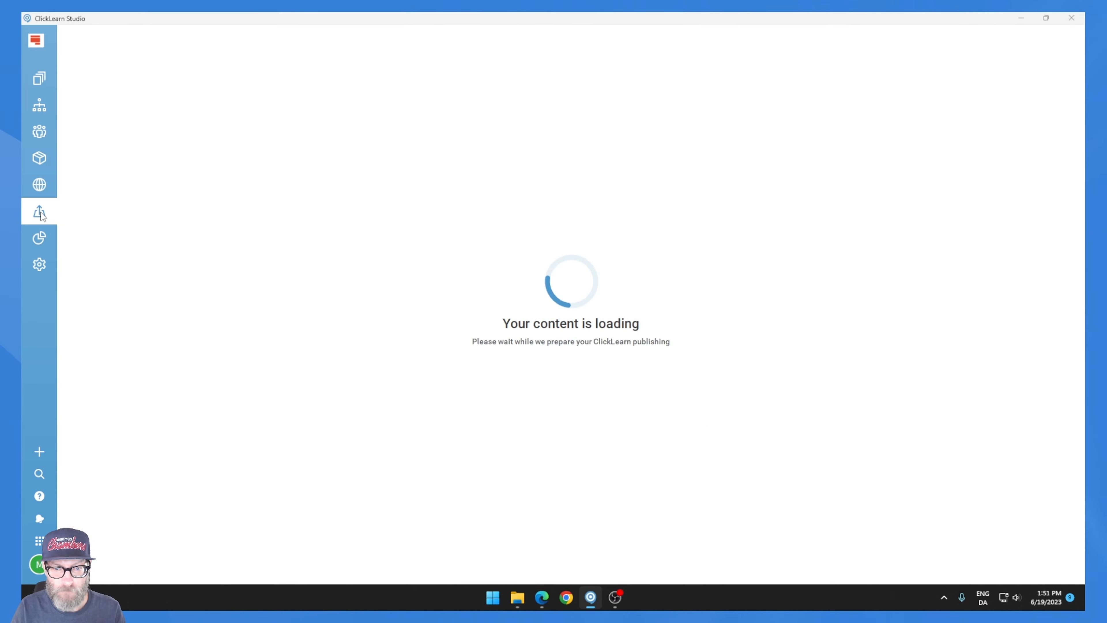
{"action": "left_click", "coordinate": [970, 51]}
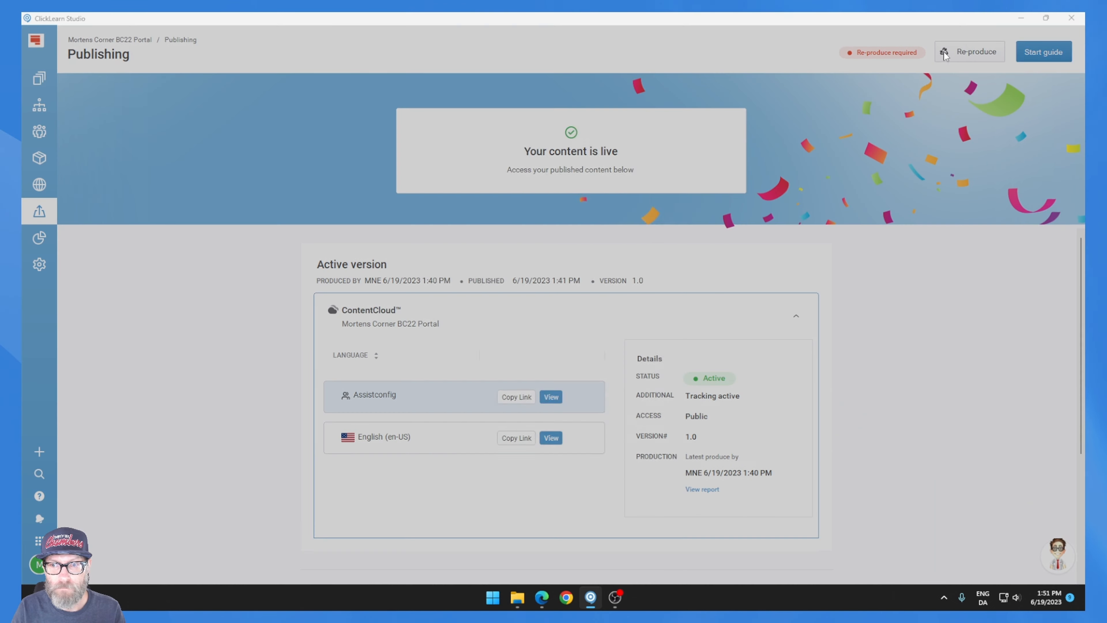
{"action": "left_click", "coordinate": [656, 454]}
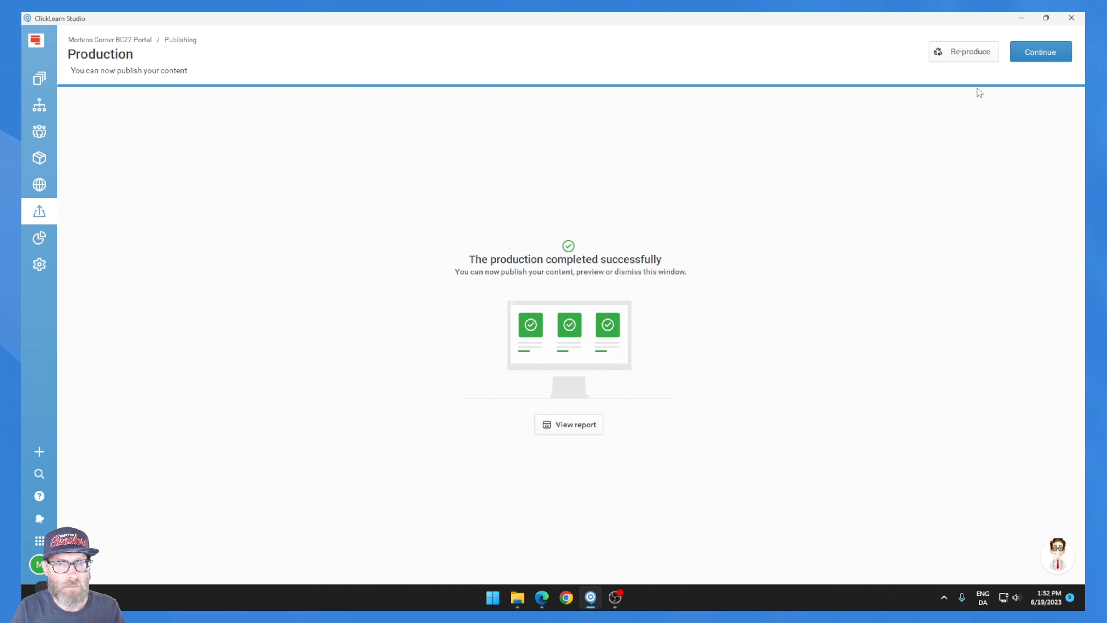
Publish the new production to ContentCloud as the active version and finish the publishing guide
{"action": "left_click", "coordinate": [1050, 51]}
{"action": "left_click", "coordinate": [866, 472]}
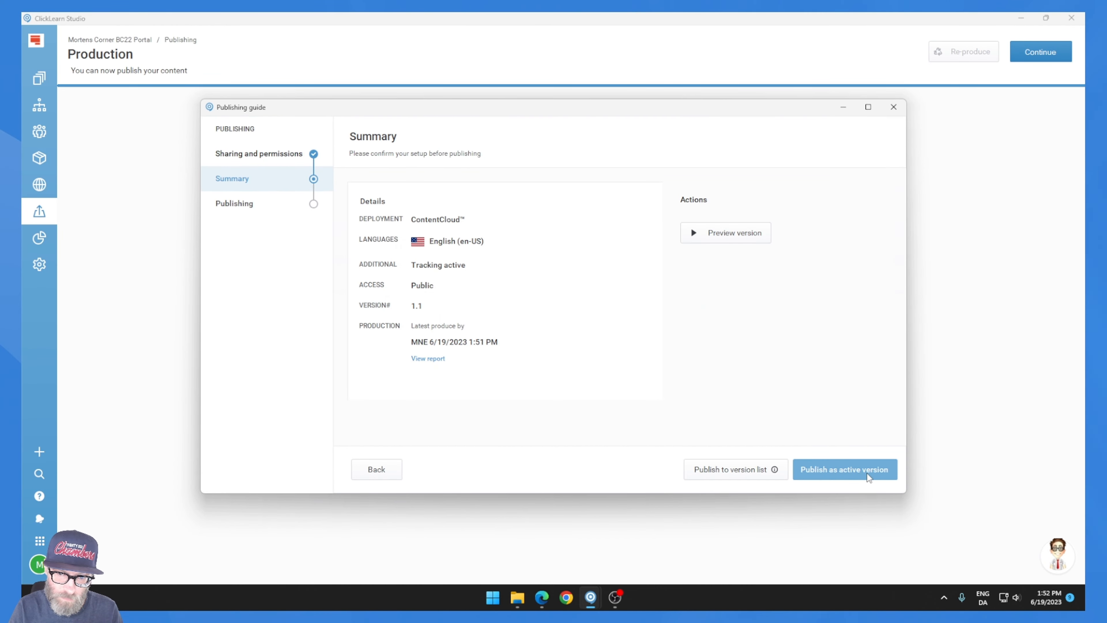
{"action": "left_click", "coordinate": [867, 472]}
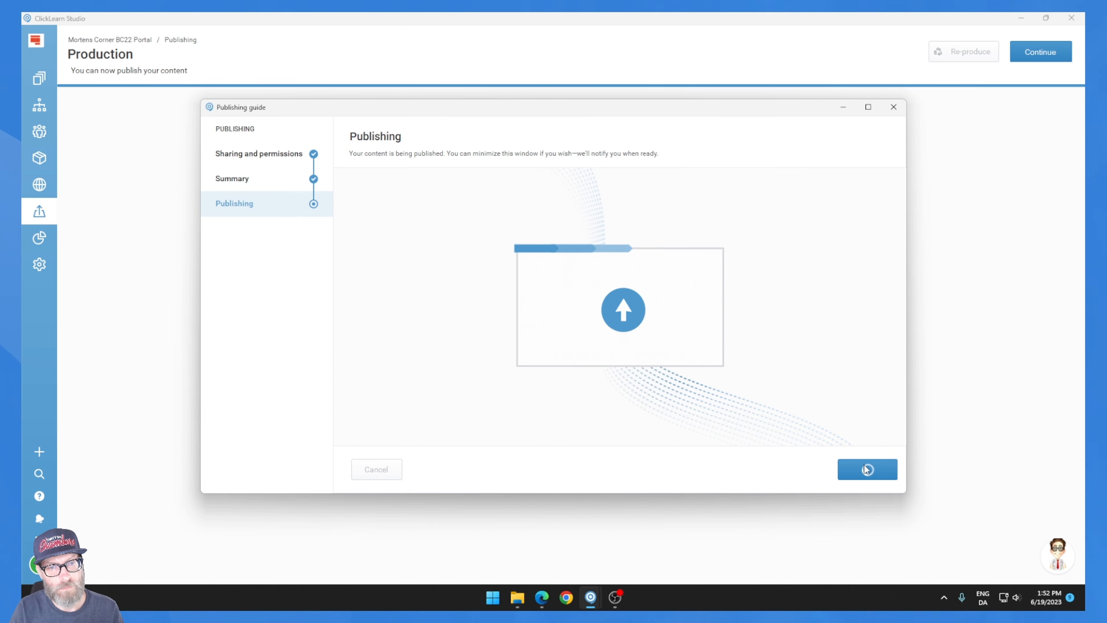
{"action": "left_click", "coordinate": [866, 467]}
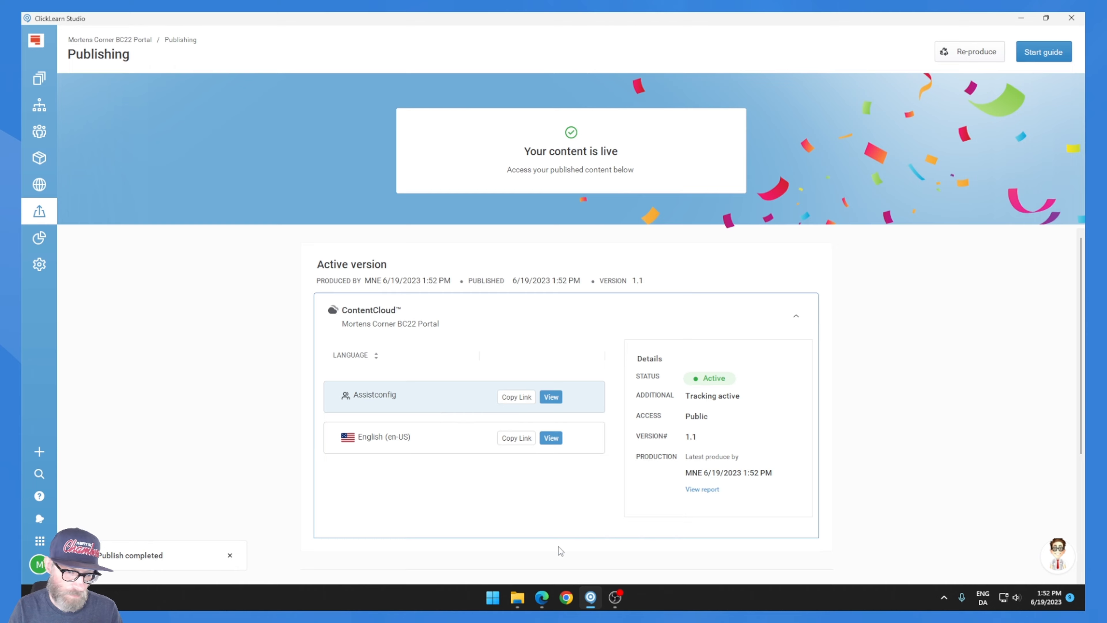
View Create New Contact in the published English (en-US) portal and check the first page and footer of its Word output online
{"action": "left_click", "coordinate": [551, 438]}
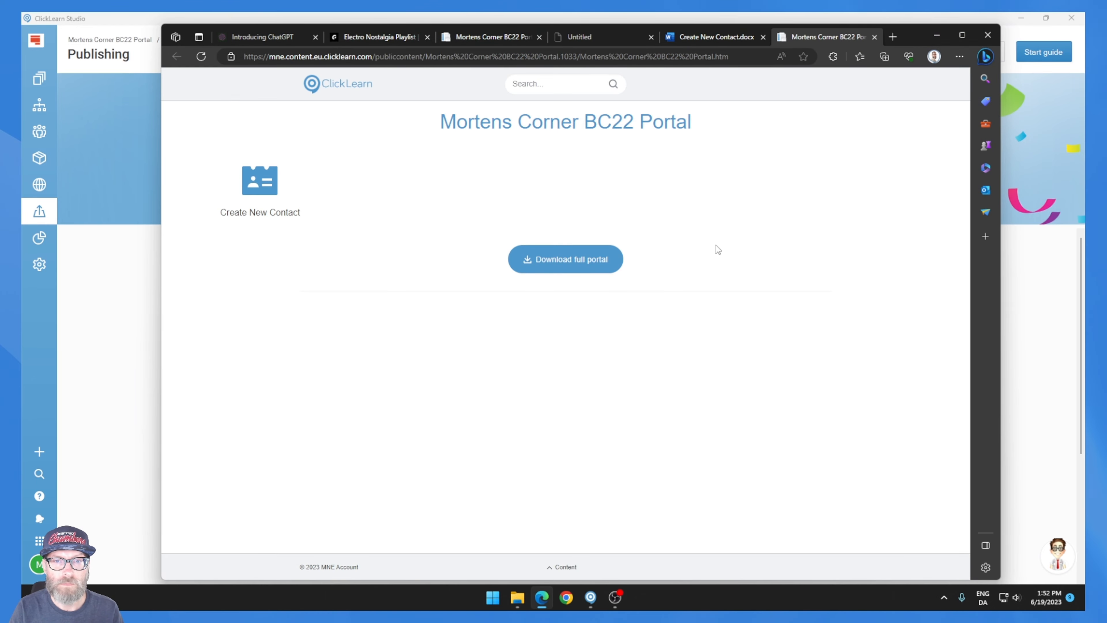
{"action": "left_click", "coordinate": [268, 194]}
{"action": "left_click", "coordinate": [763, 36]}
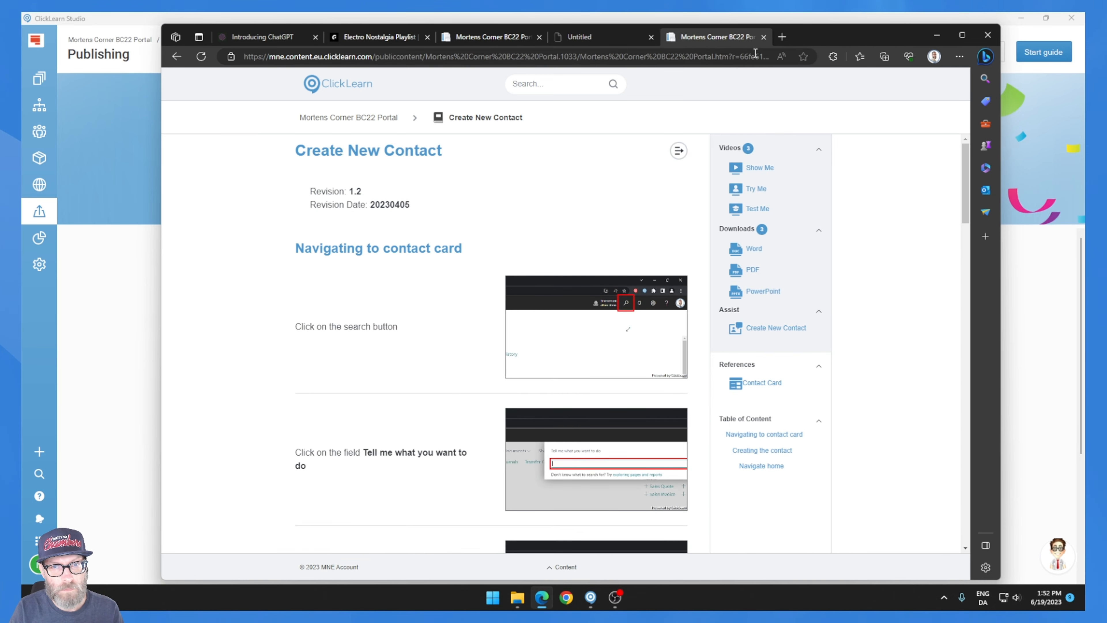
{"action": "left_click", "coordinate": [750, 249]}
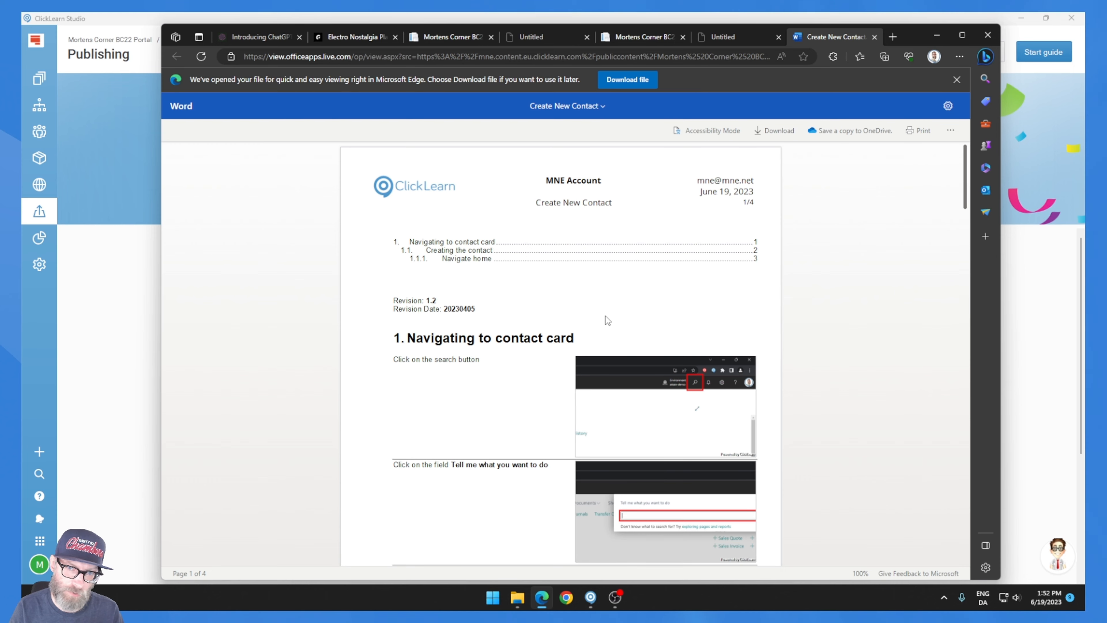
{"action": "scroll", "coordinate": [651, 269], "scroll_direction": "down", "scroll_amount": 6}
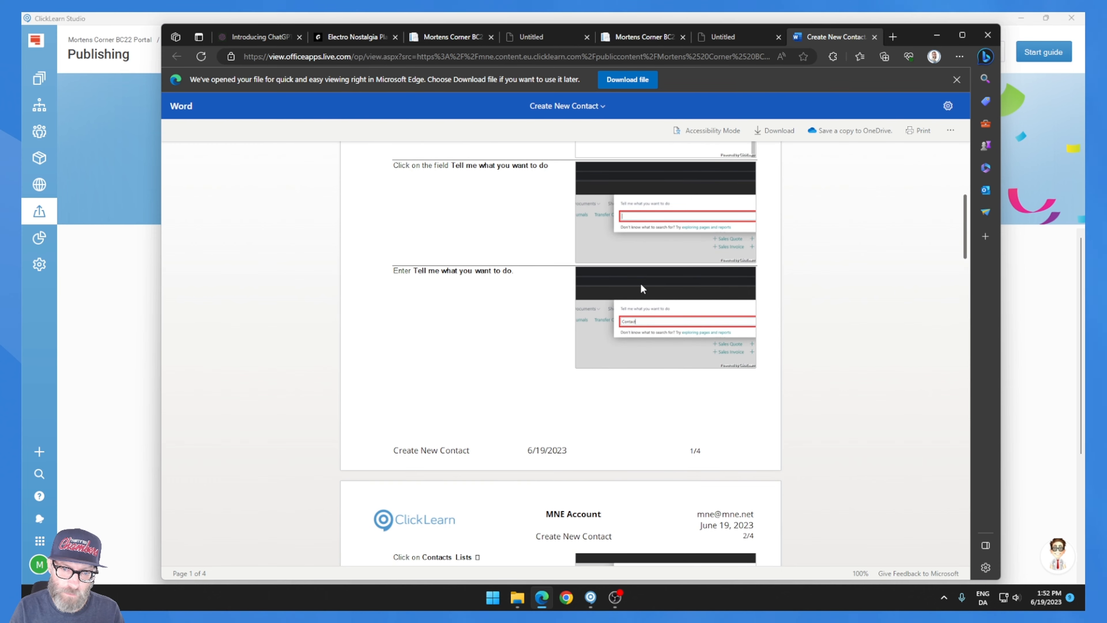
{"action": "scroll", "coordinate": [641, 446], "scroll_direction": "up", "scroll_amount": 6}
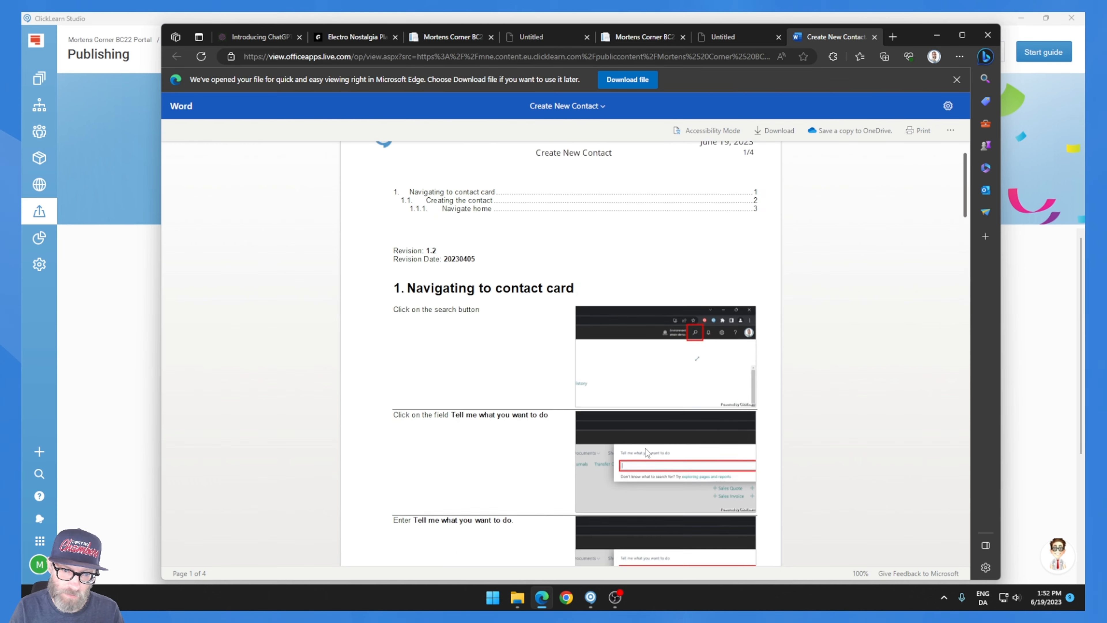
Download the Create New Contact Word document, open it in Word and enable editing
{"action": "left_click", "coordinate": [631, 81]}
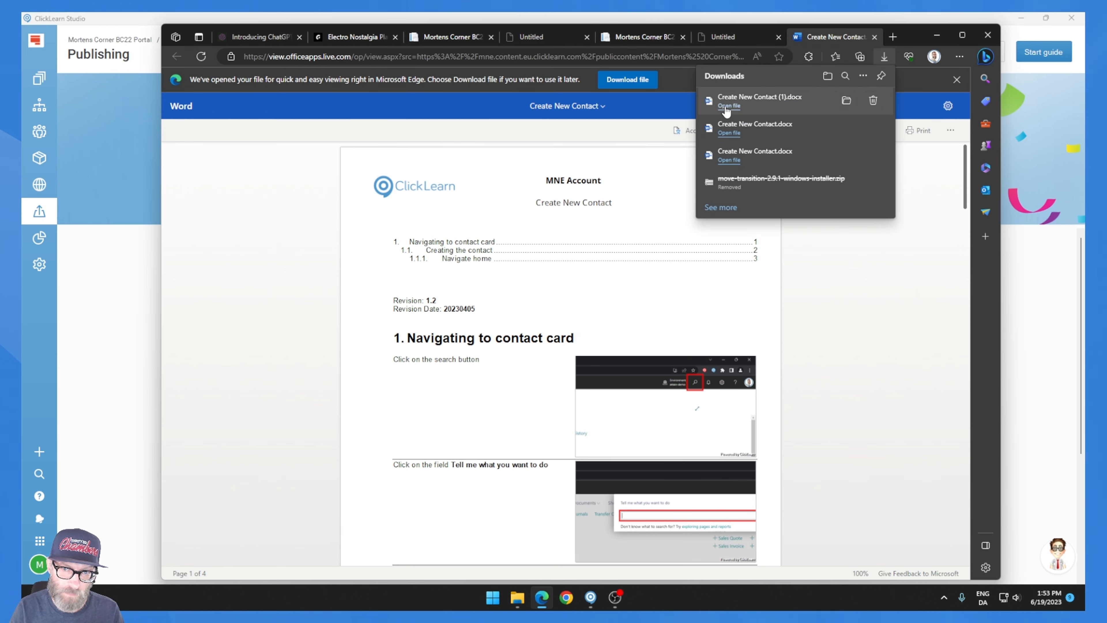
{"action": "left_click", "coordinate": [727, 108]}
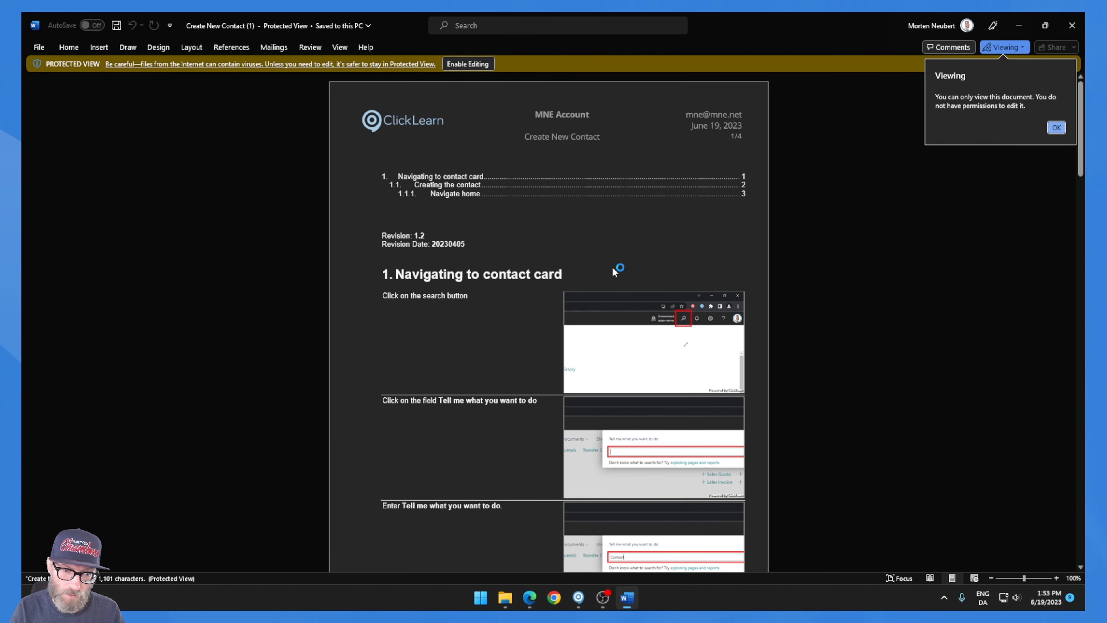
{"action": "scroll", "coordinate": [612, 266], "scroll_direction": "down", "scroll_amount": 8}
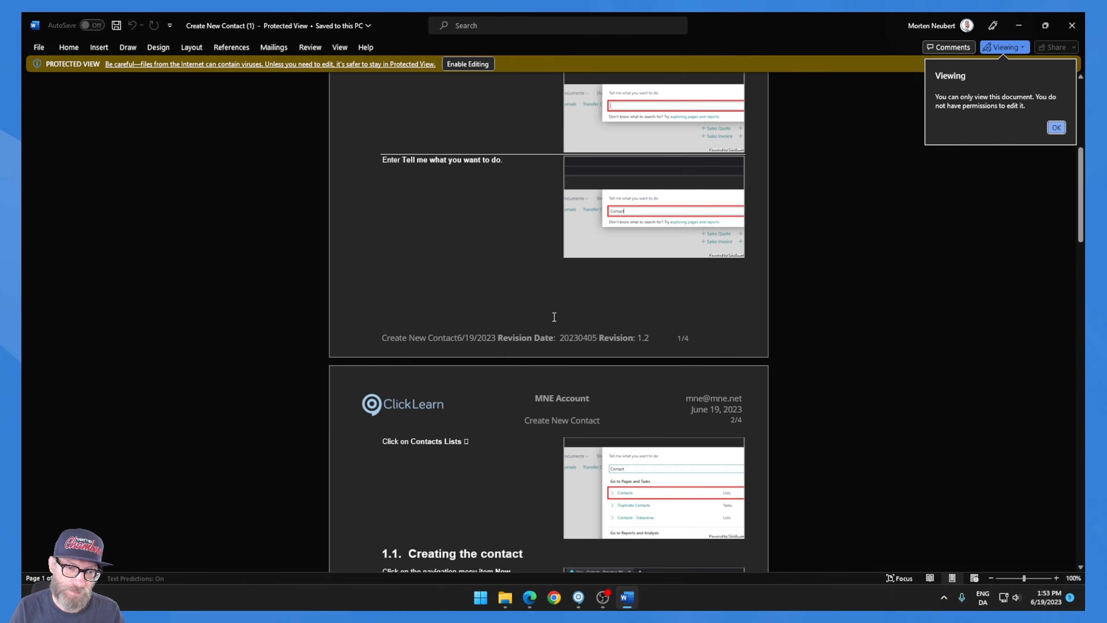
{"action": "left_click", "coordinate": [463, 64]}
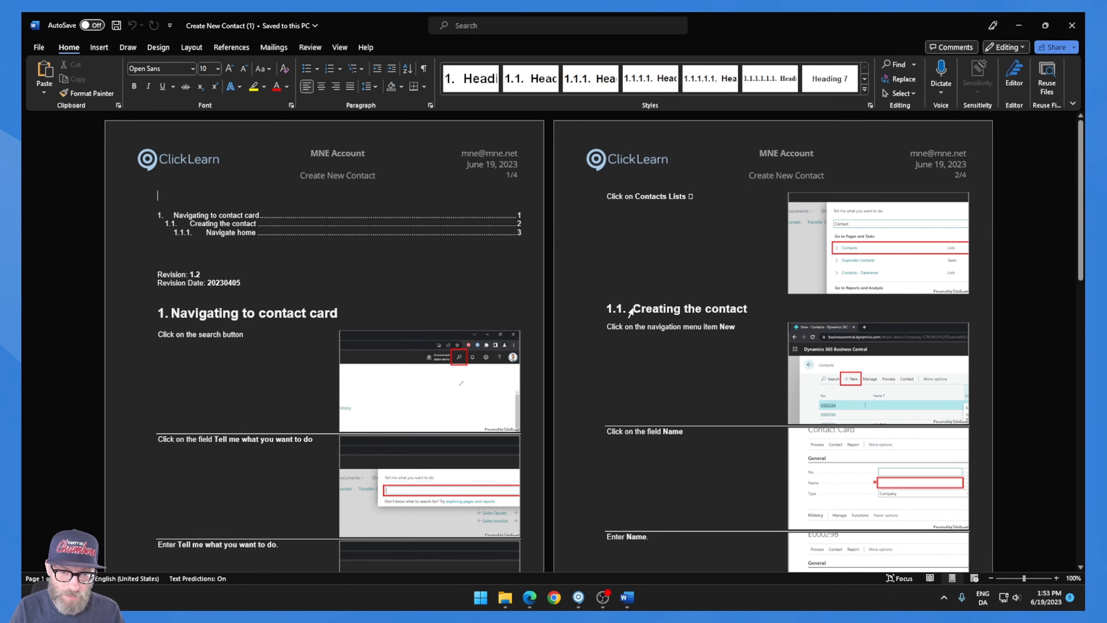
Examine the revision date and revision in the document's page footers, and close the document
{"action": "scroll", "coordinate": [444, 353], "scroll_direction": "down", "scroll_amount": 10}
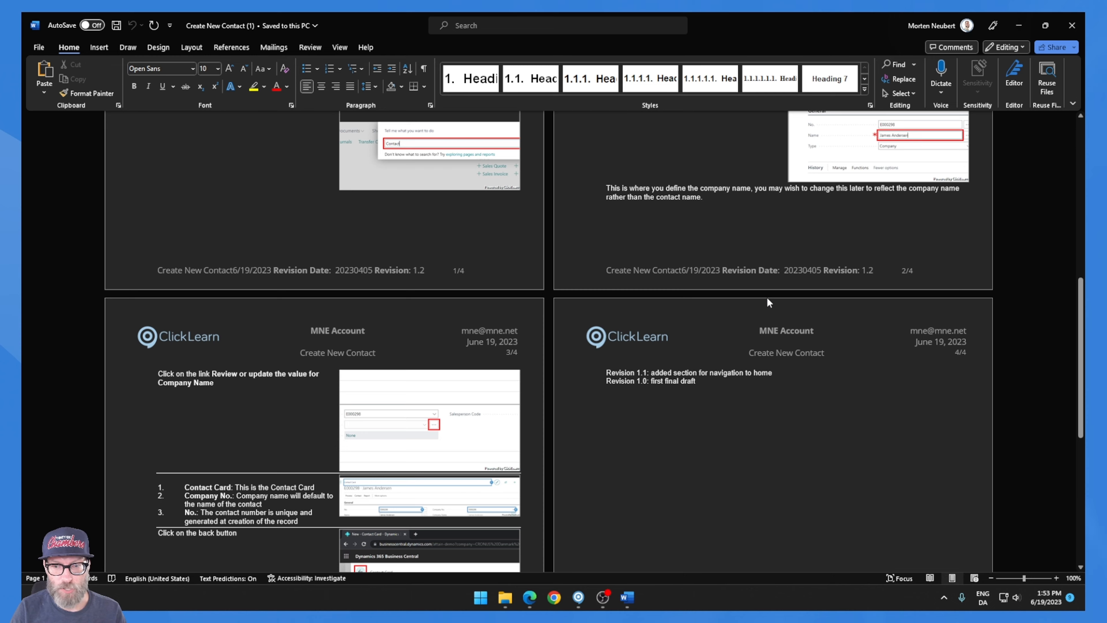
{"action": "scroll", "coordinate": [772, 299], "scroll_direction": "up", "scroll_amount": 6}
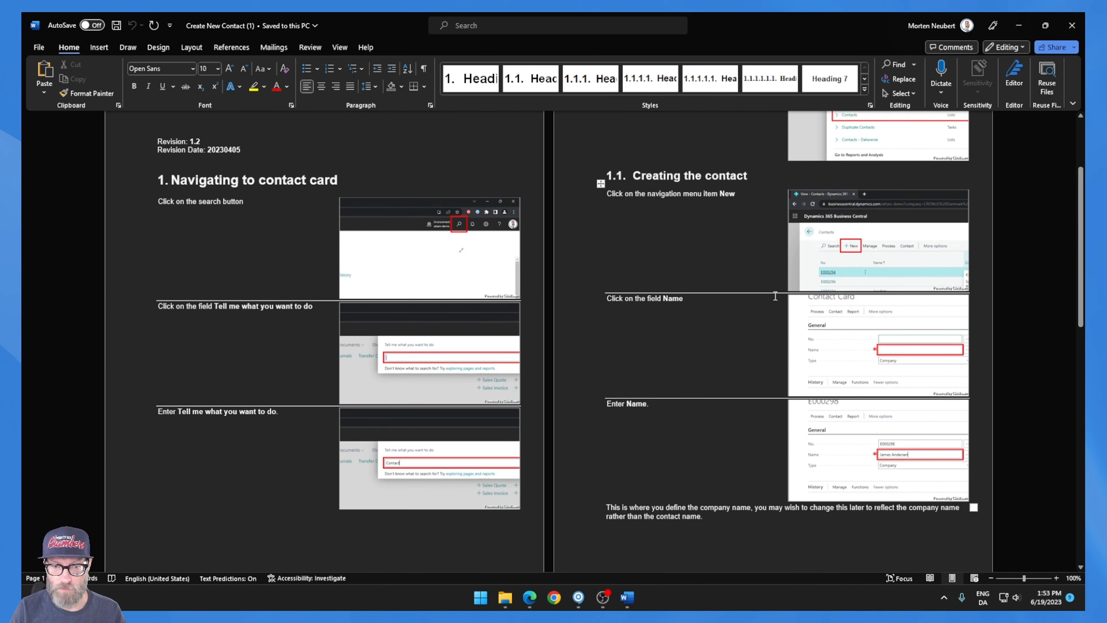
{"action": "scroll", "coordinate": [775, 296], "scroll_direction": "up", "scroll_amount": 3}
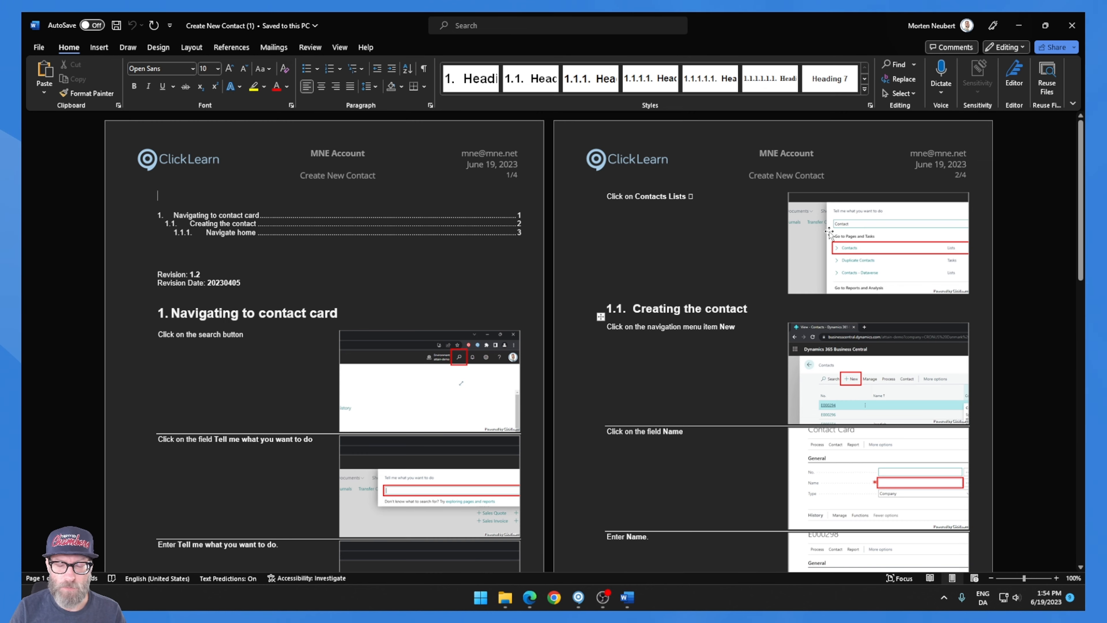
{"action": "left_click", "coordinate": [1071, 27]}
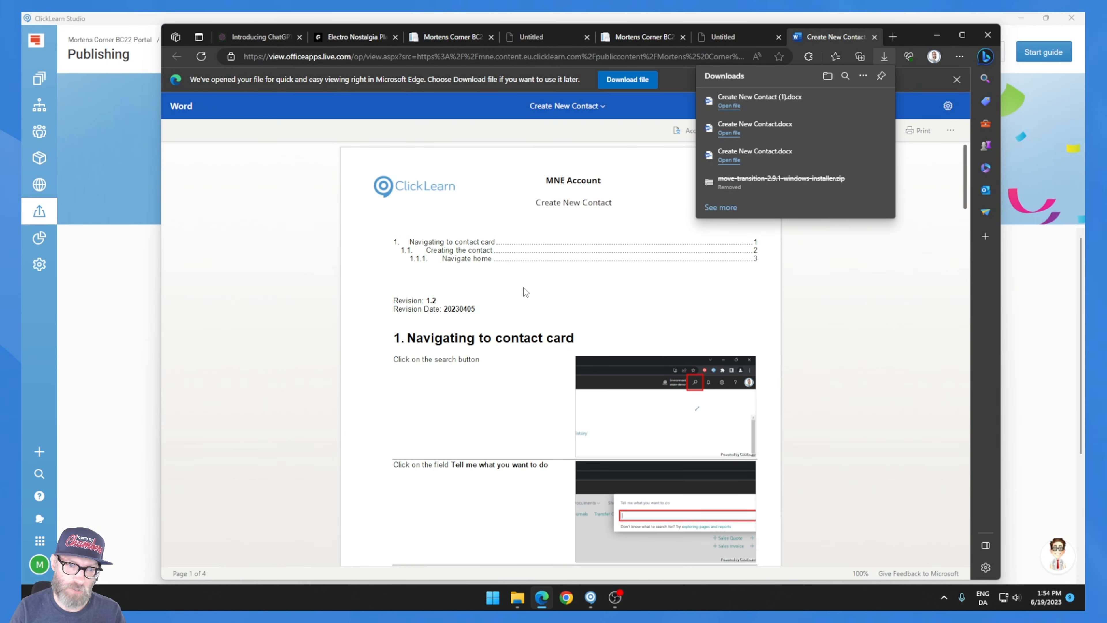
Close the Word preview in Edge and all browser tabs following the first BC22 Portal tab
{"action": "left_click", "coordinate": [875, 36]}
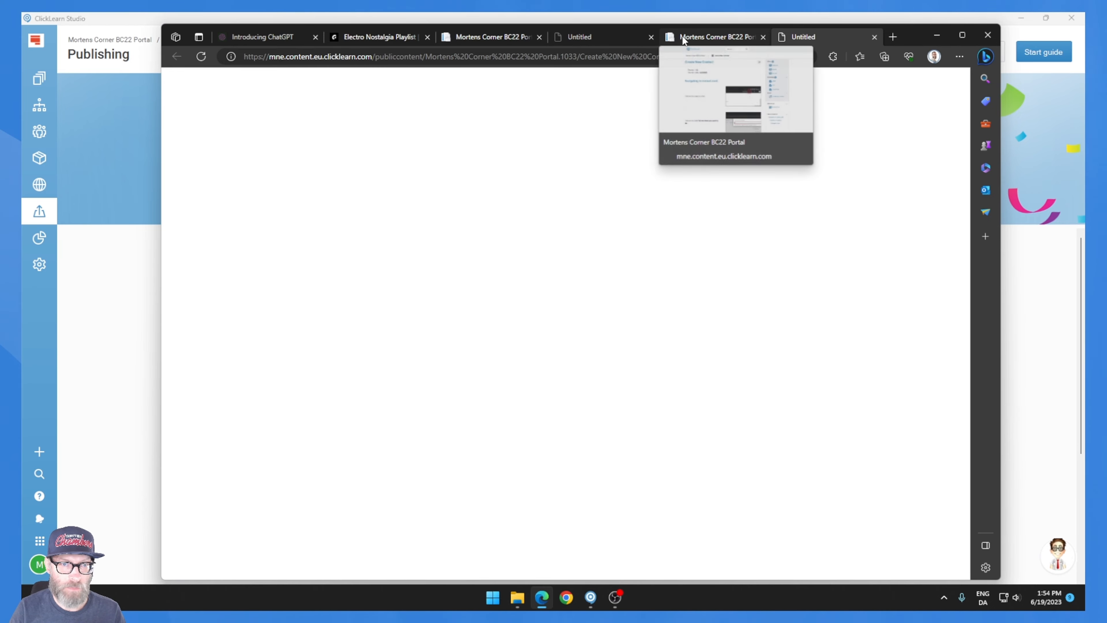
{"action": "left_click", "coordinate": [481, 36]}
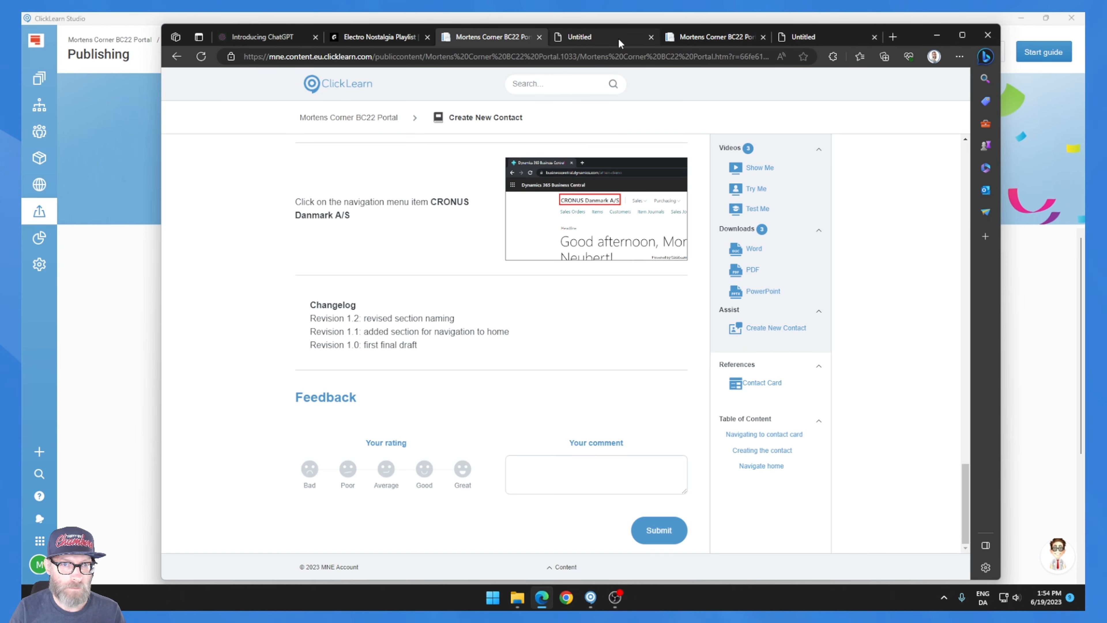
{"action": "right_click", "coordinate": [518, 38]}
{"action": "left_click", "coordinate": [589, 253]}
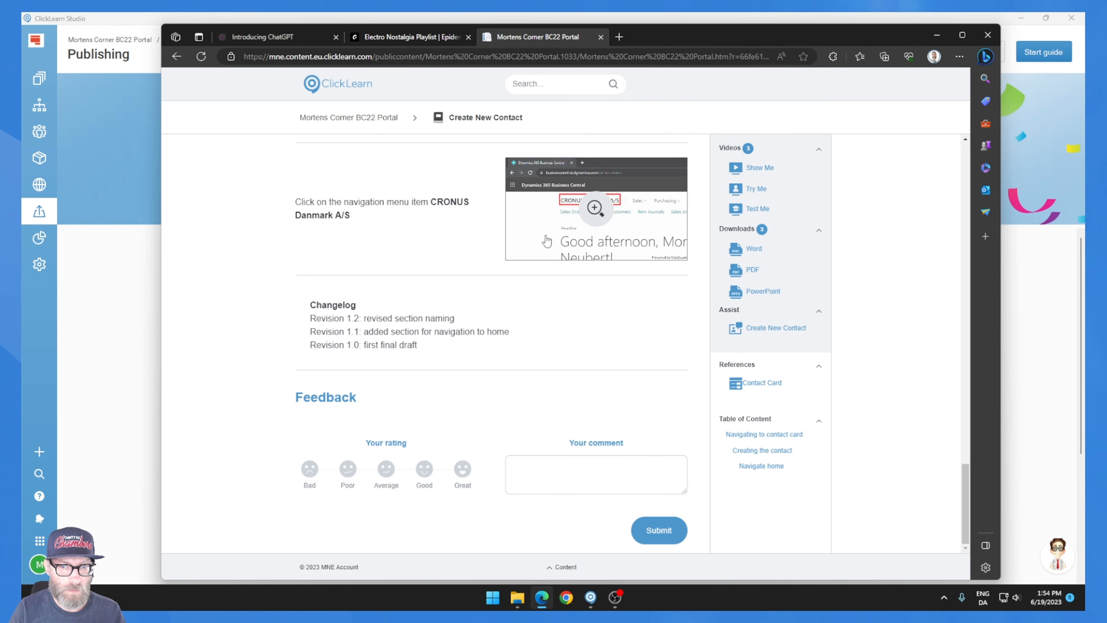
Download the PowerPoint version of Create New Contact and open it in PowerPoint
{"action": "left_click", "coordinate": [768, 291]}
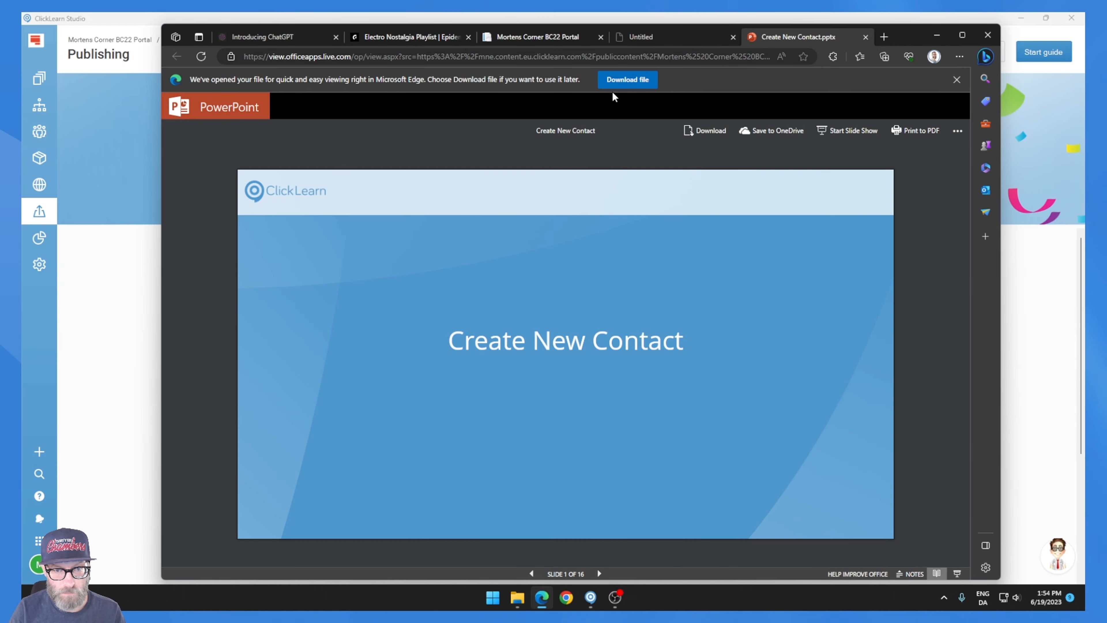
{"action": "left_click", "coordinate": [614, 83]}
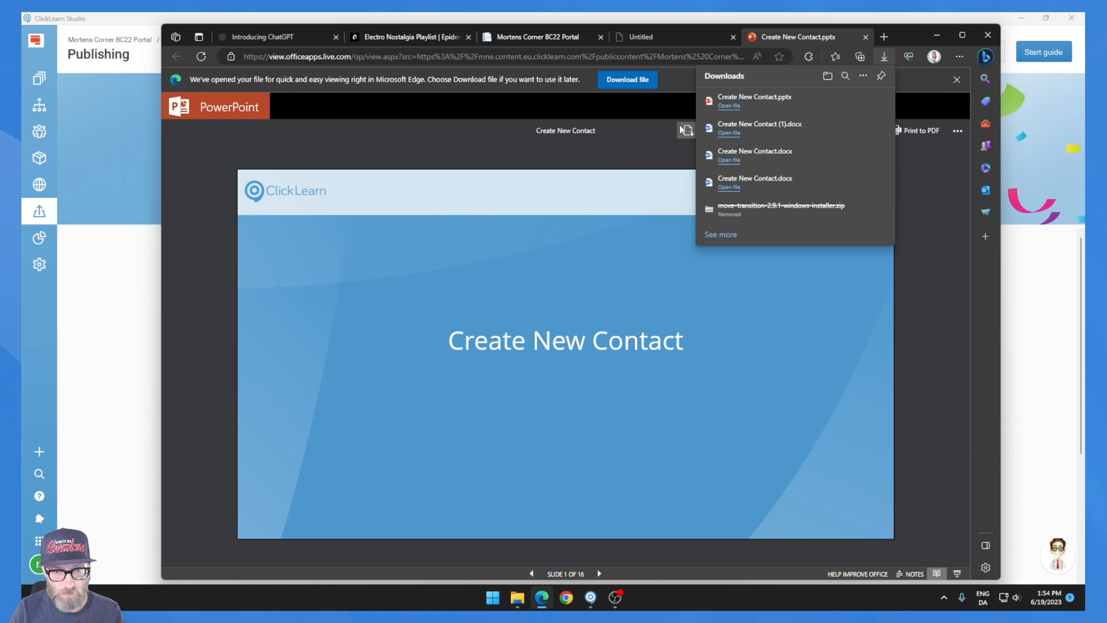
{"action": "left_click", "coordinate": [735, 106]}
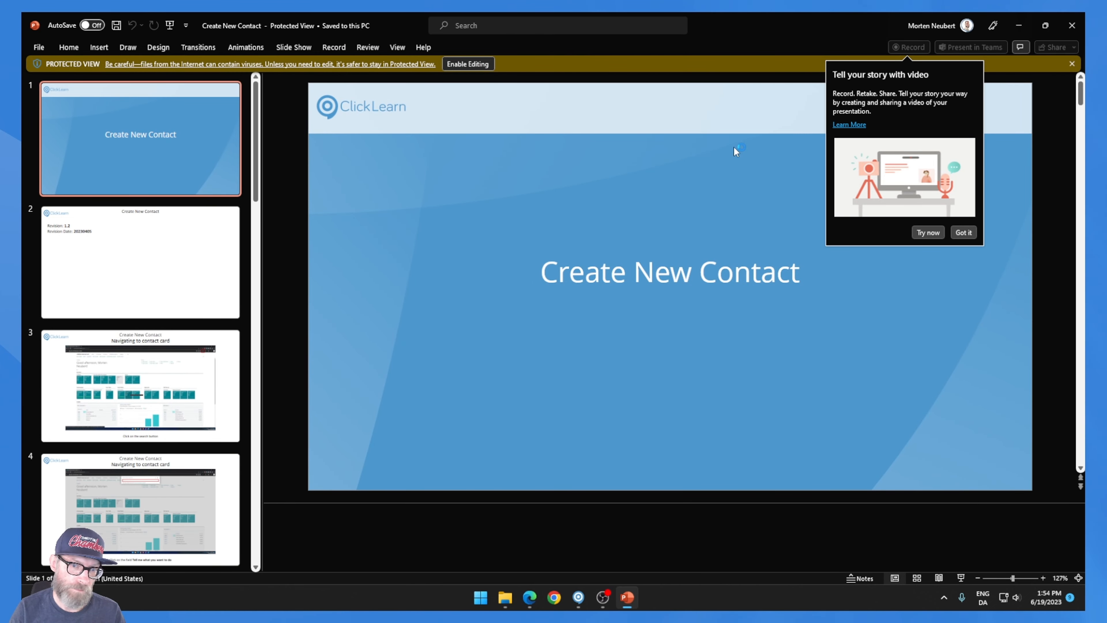
Examine the revision details on slide 2 and the changelog on slide 16, and close the presentation
{"action": "left_click", "coordinate": [183, 240]}
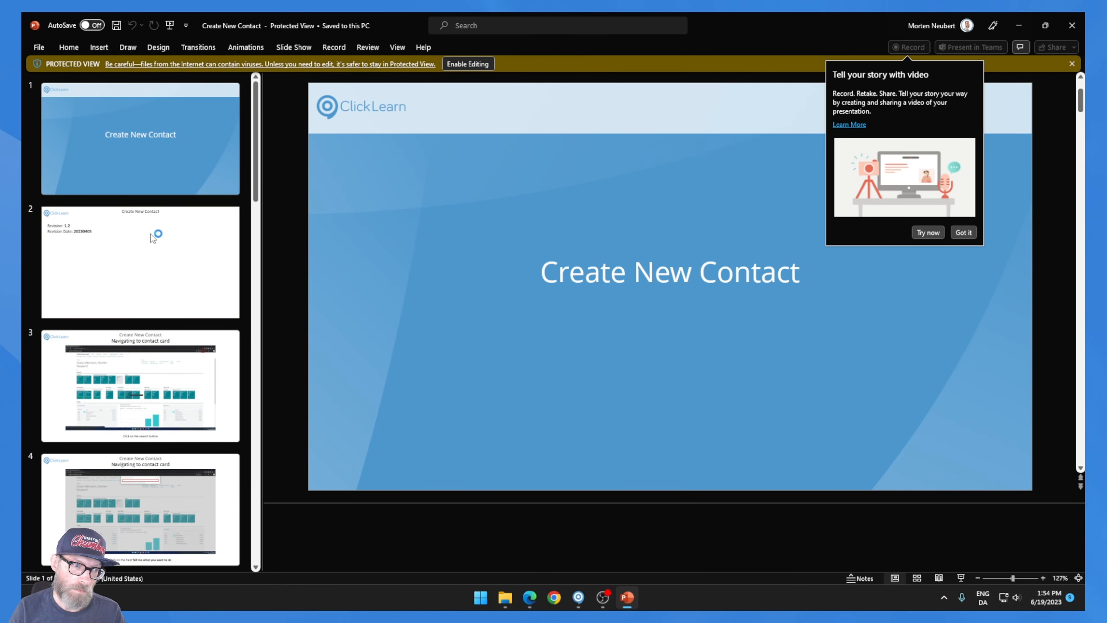
{"action": "left_click_drag", "start_coordinate": [257, 183], "coordinate": [264, 550]}
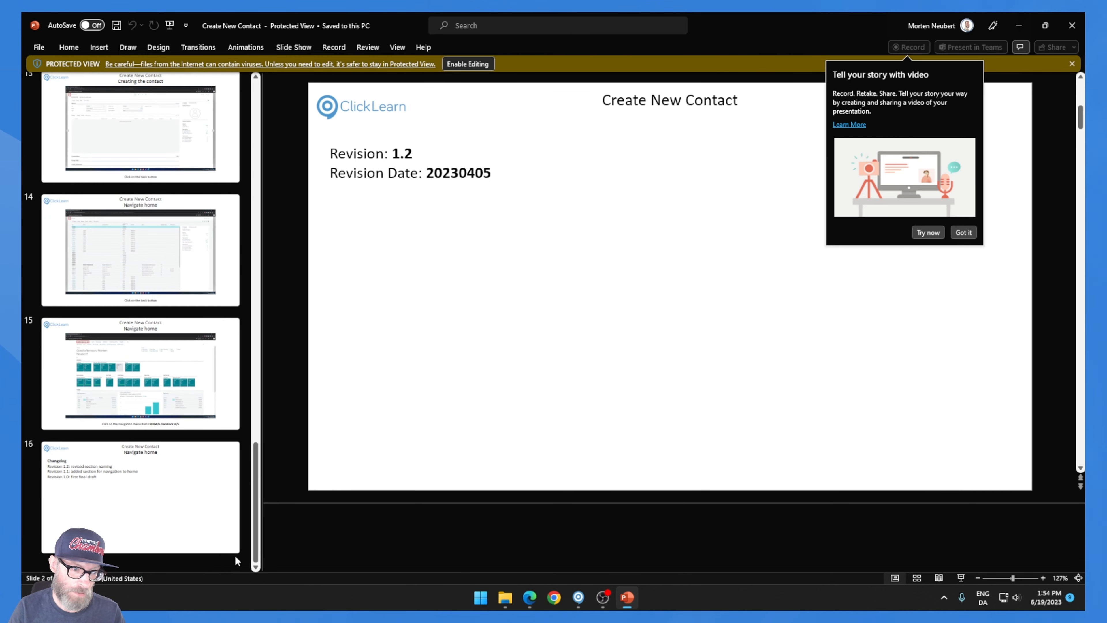
{"action": "left_click", "coordinate": [231, 547]}
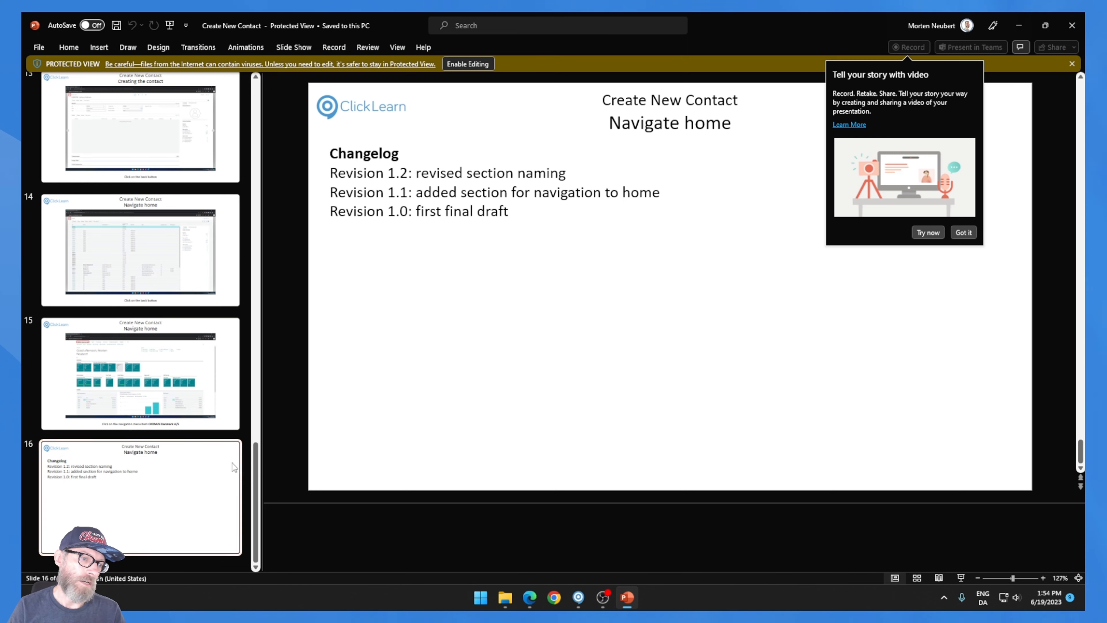
{"action": "left_click_drag", "start_coordinate": [255, 491], "coordinate": [282, 126]}
{"action": "left_click", "coordinate": [153, 235]}
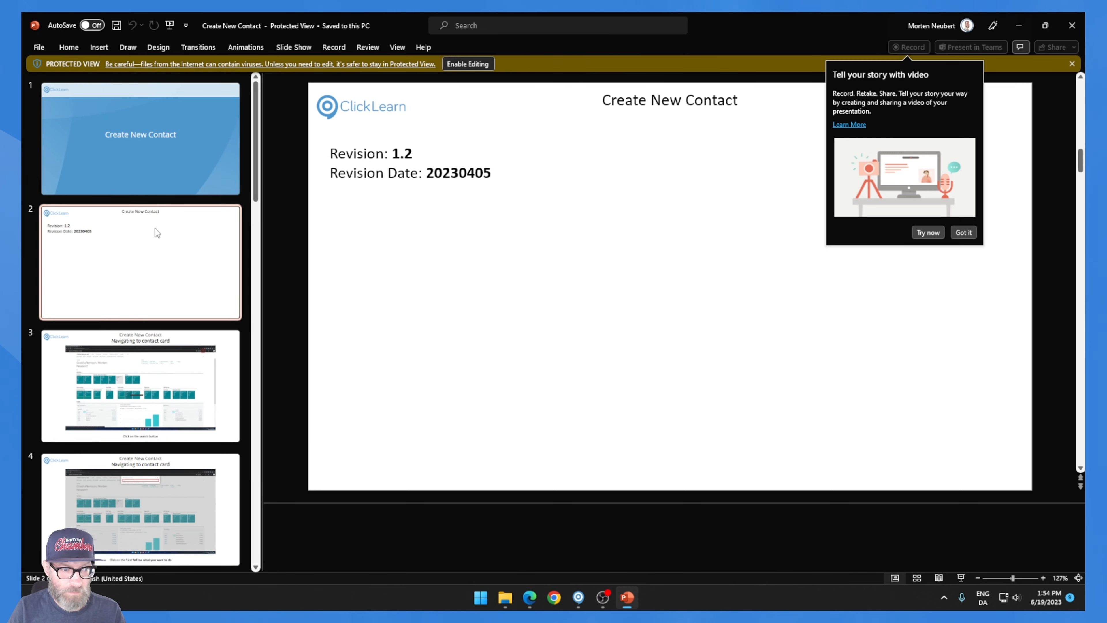
{"action": "left_click", "coordinate": [1073, 27]}
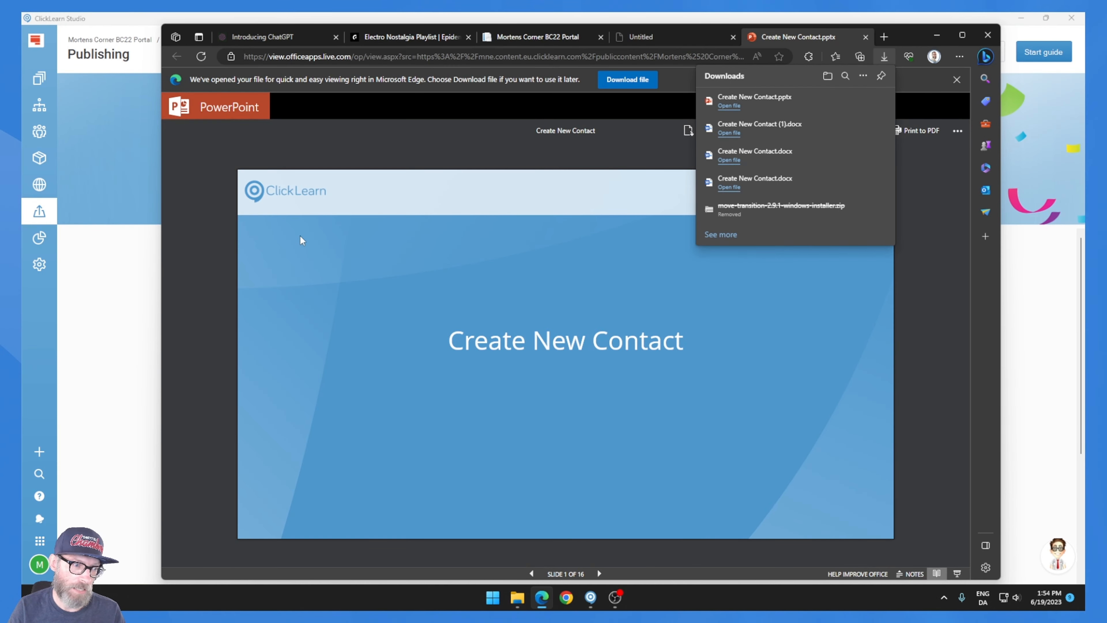
Switch back to ClickLearn Studio and open the project's publishing template settings for the PowerPoint Presentation (PPTX) entity
{"action": "left_click", "coordinate": [80, 236]}
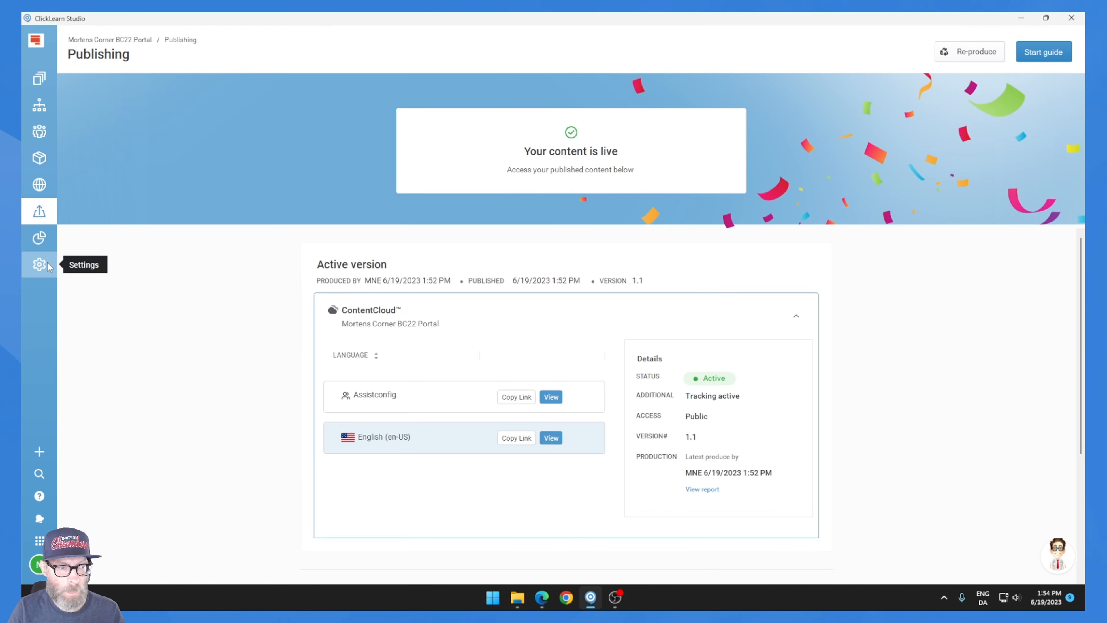
{"action": "left_click", "coordinate": [39, 264]}
{"action": "left_click", "coordinate": [93, 262]}
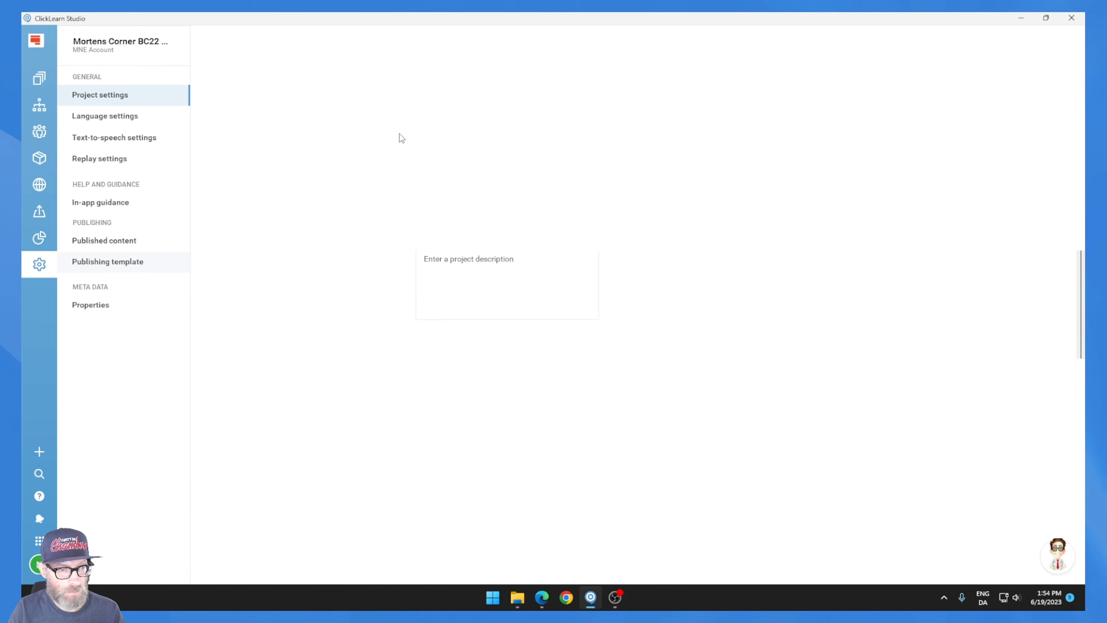
{"action": "left_click", "coordinate": [384, 107]}
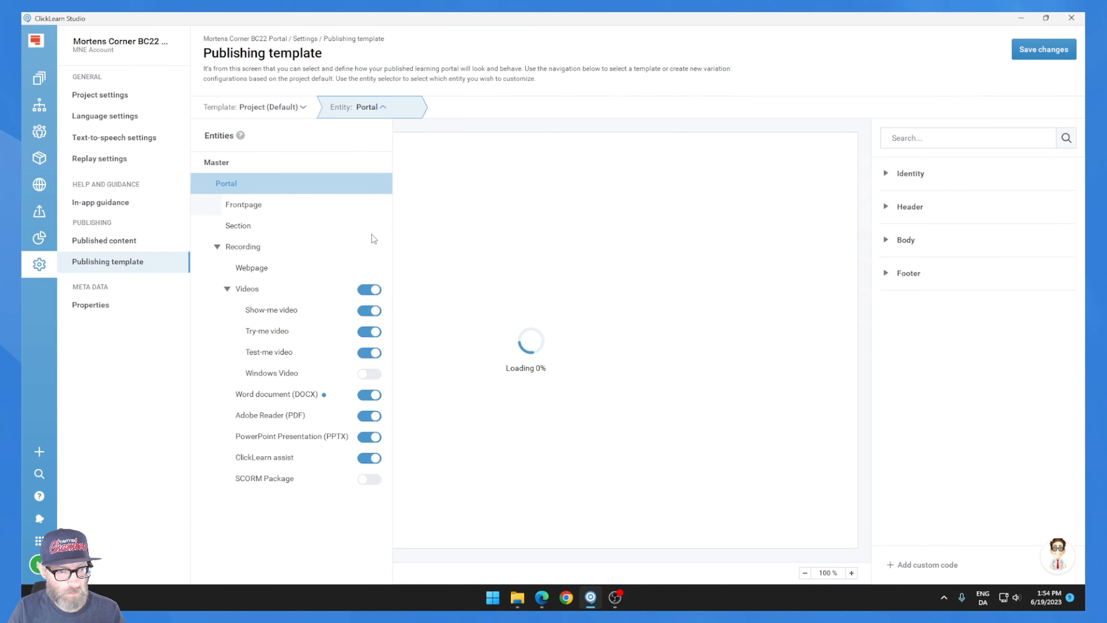
{"action": "left_click", "coordinate": [297, 436]}
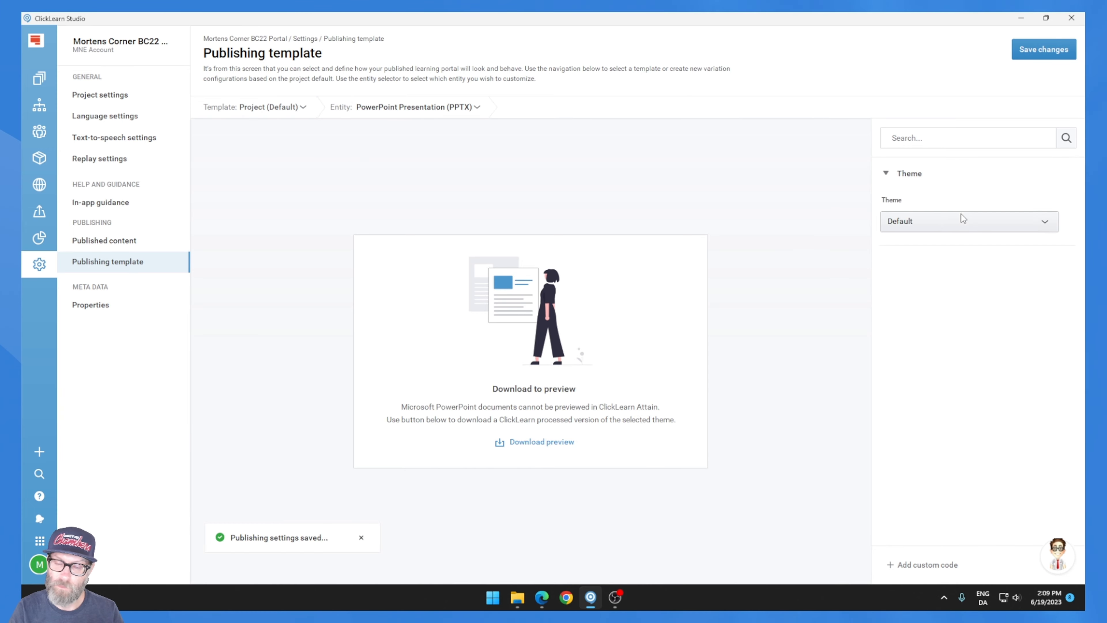
Set the PowerPoint theme to Custom theme and save the default template as powerpointtemplate in Downloads
{"action": "left_click", "coordinate": [961, 221]}
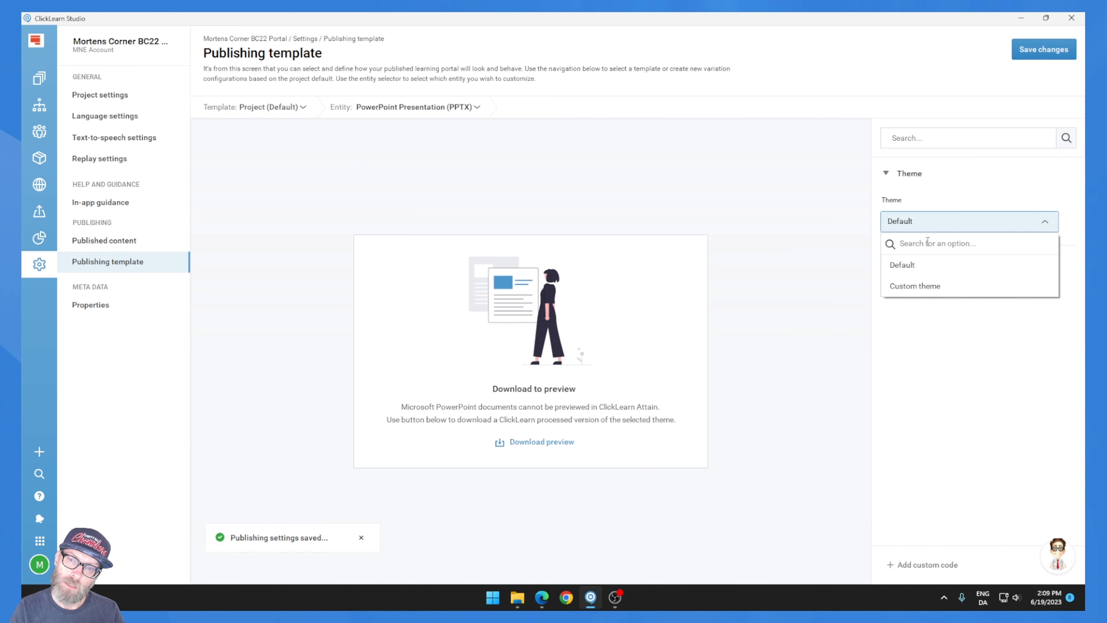
{"action": "left_click", "coordinate": [921, 287]}
{"action": "left_click", "coordinate": [978, 253]}
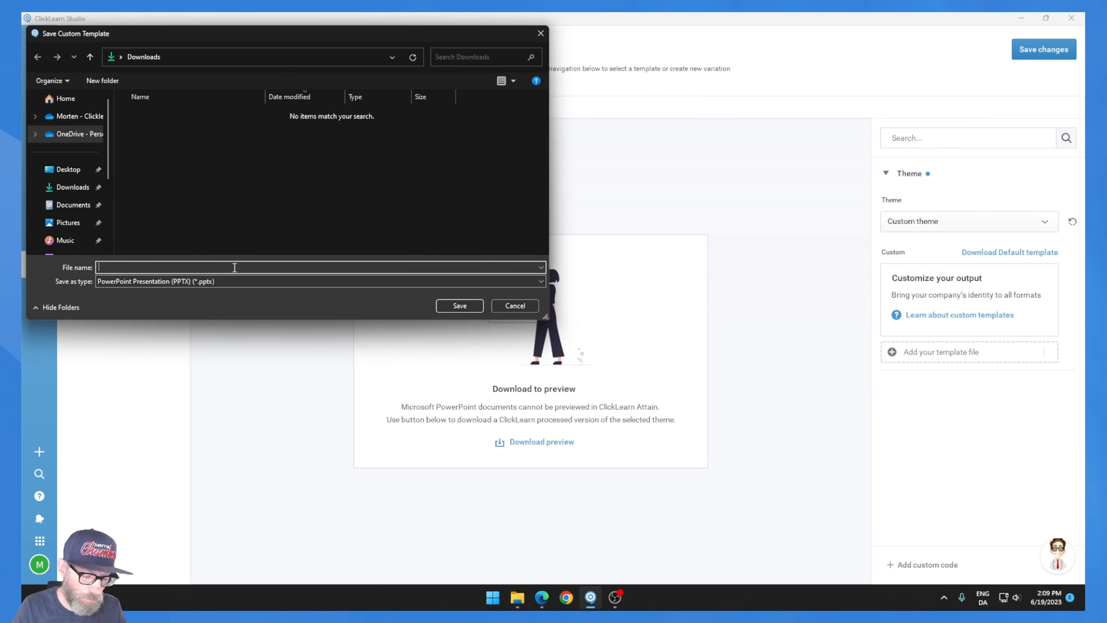
{"action": "type", "text": "powerpointtemplate"}
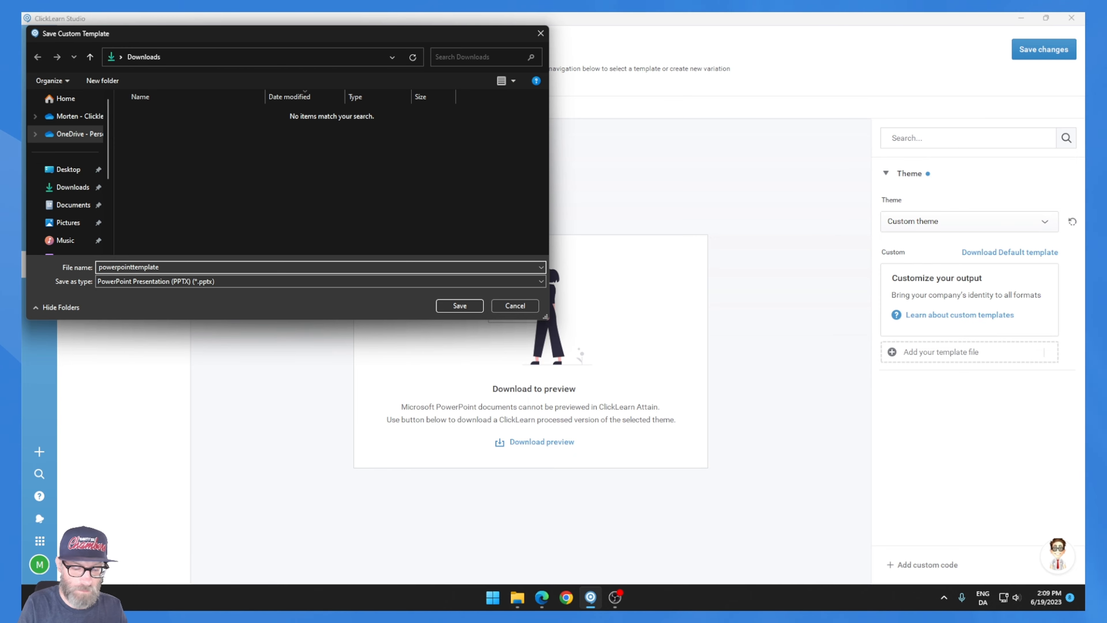
{"action": "key", "text": "Return"}
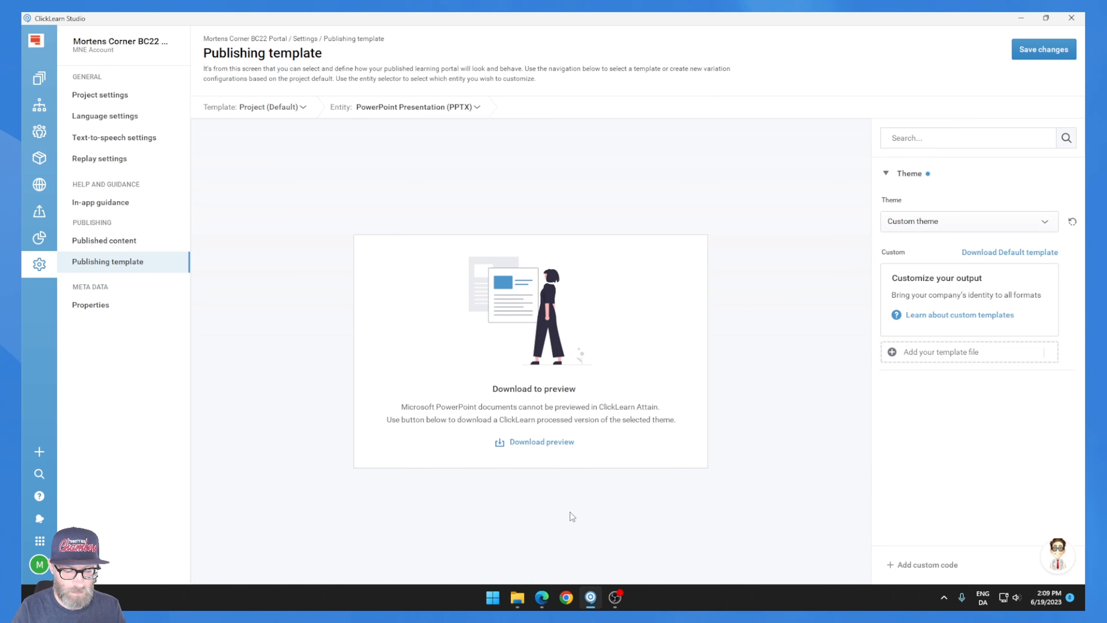
Open the powerpointtemplate file from the Downloads folder in PowerPoint
{"action": "key", "text": "super+e"}
{"action": "left_click", "coordinate": [340, 279]}
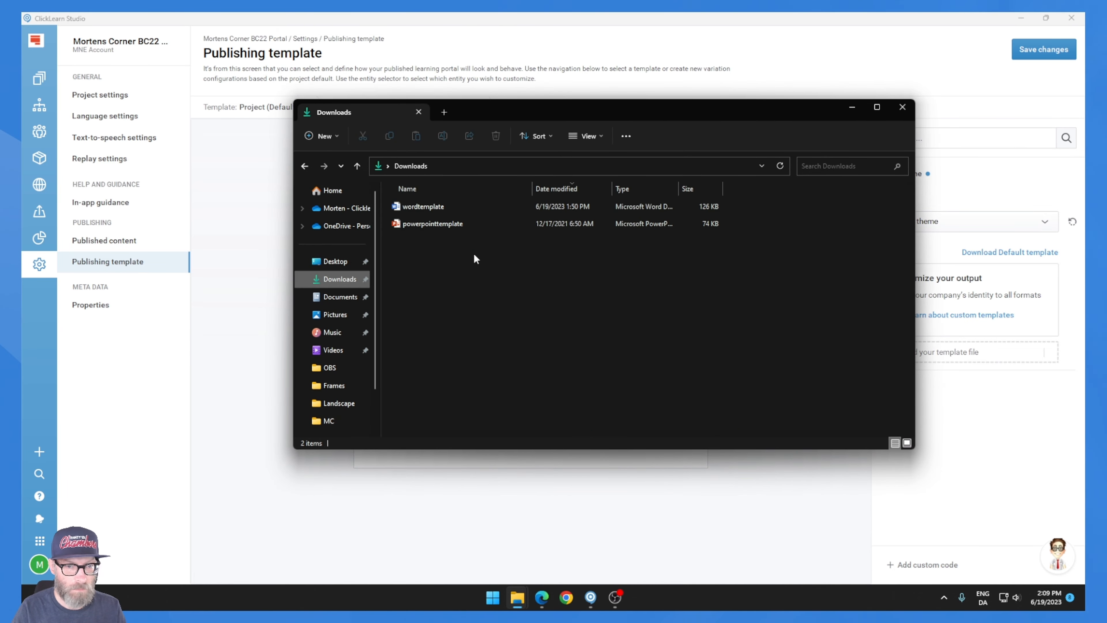
{"action": "double_click", "coordinate": [433, 224]}
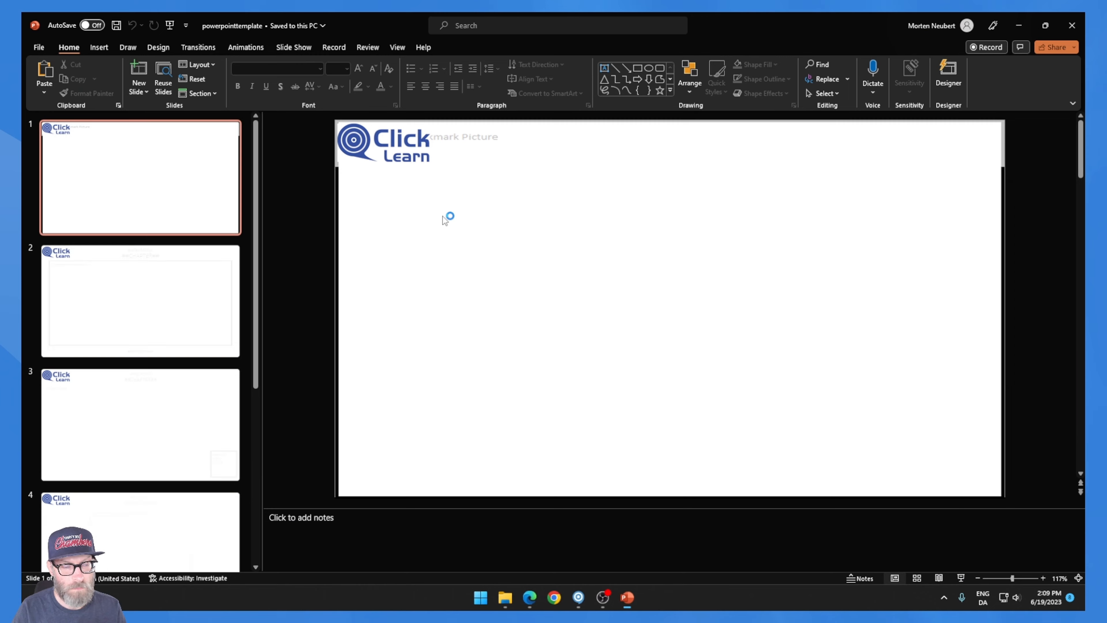
Insert a new title slide and move it to position 2, directly after the first slide
{"action": "right_click", "coordinate": [195, 248]}
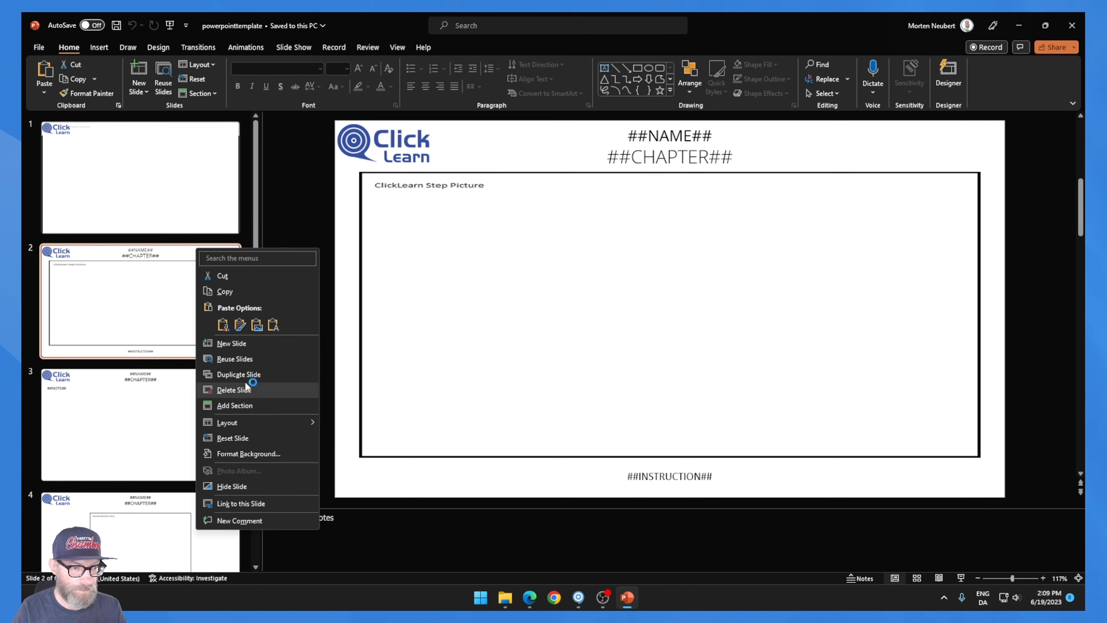
{"action": "left_click", "coordinate": [232, 344]}
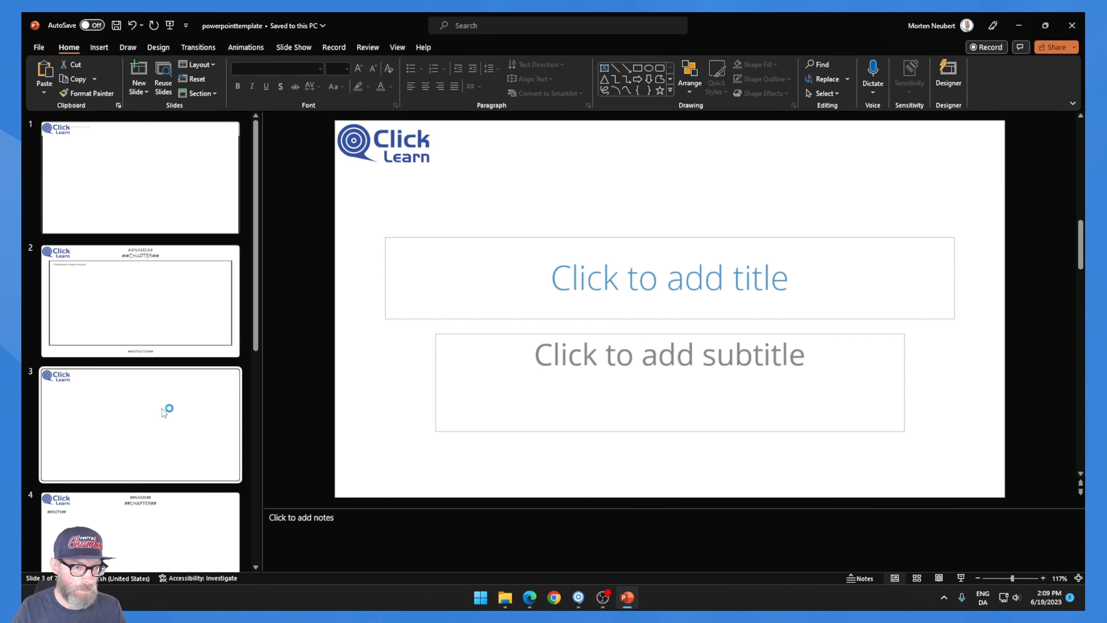
{"action": "left_click_drag", "start_coordinate": [165, 412], "coordinate": [163, 262]}
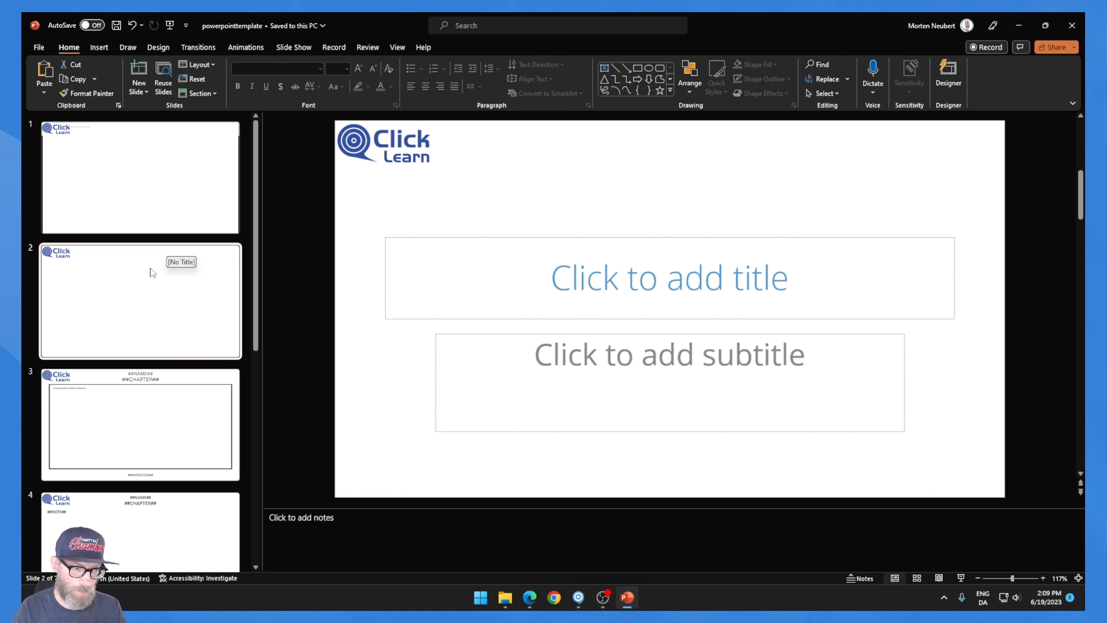
Enter ##NAME## as the title of slide 2 and start editing the subtitle placeholder
{"action": "left_click", "coordinate": [613, 271]}
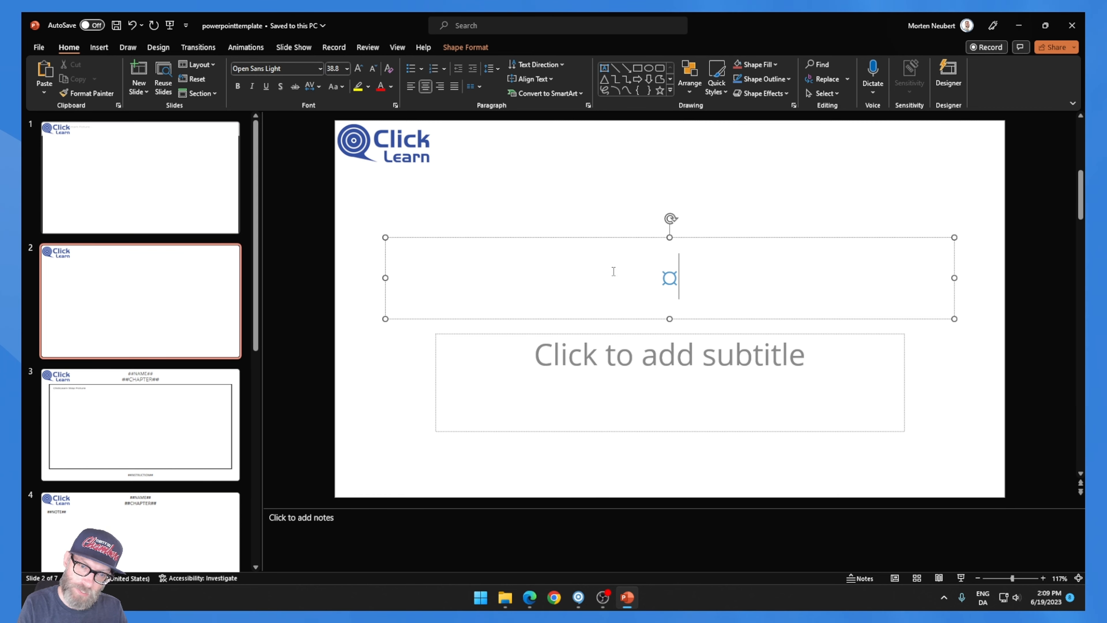
{"action": "type", "text": "##NAME"}
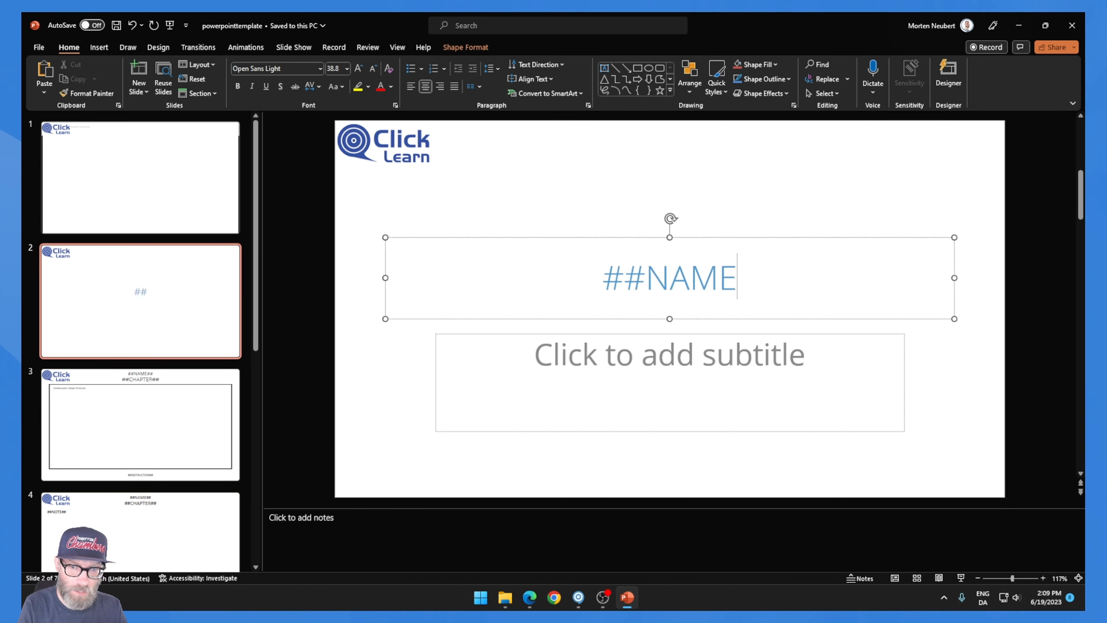
{"action": "type", "text": "\"\""}
{"action": "key", "text": "BackSpace"}
{"action": "key", "text": "BackSpace"}
{"action": "type", "text": "´##"}
{"action": "key", "text": "BackSpace"}
{"action": "key", "text": "BackSpace"}
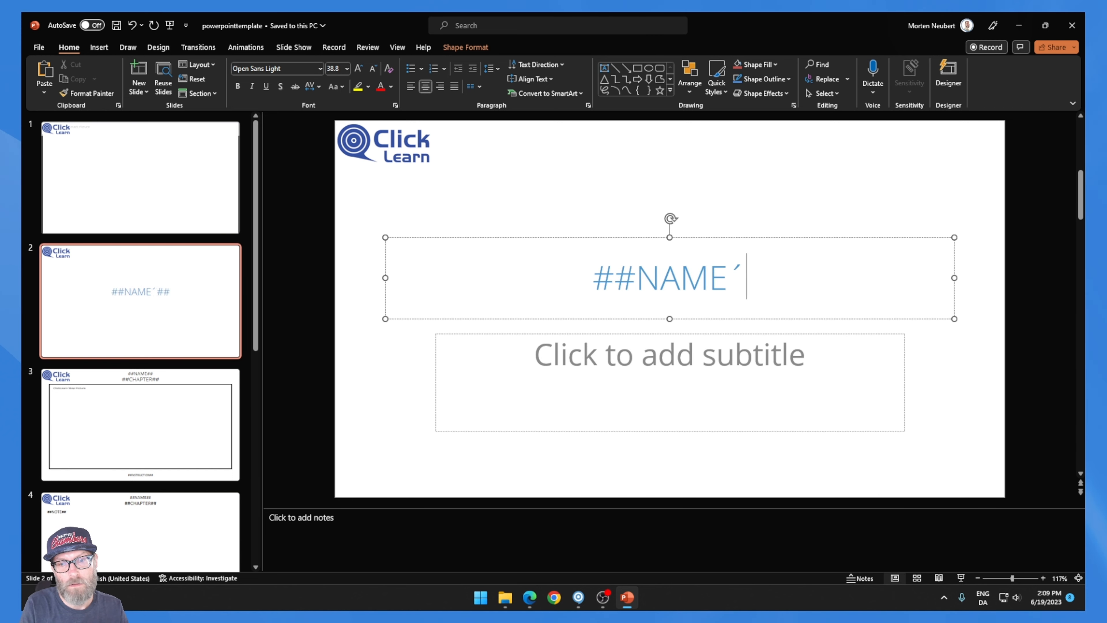
{"action": "key", "text": "BackSpace"}
{"action": "key", "text": "BackSpace"}
{"action": "type", "text": "E##"}
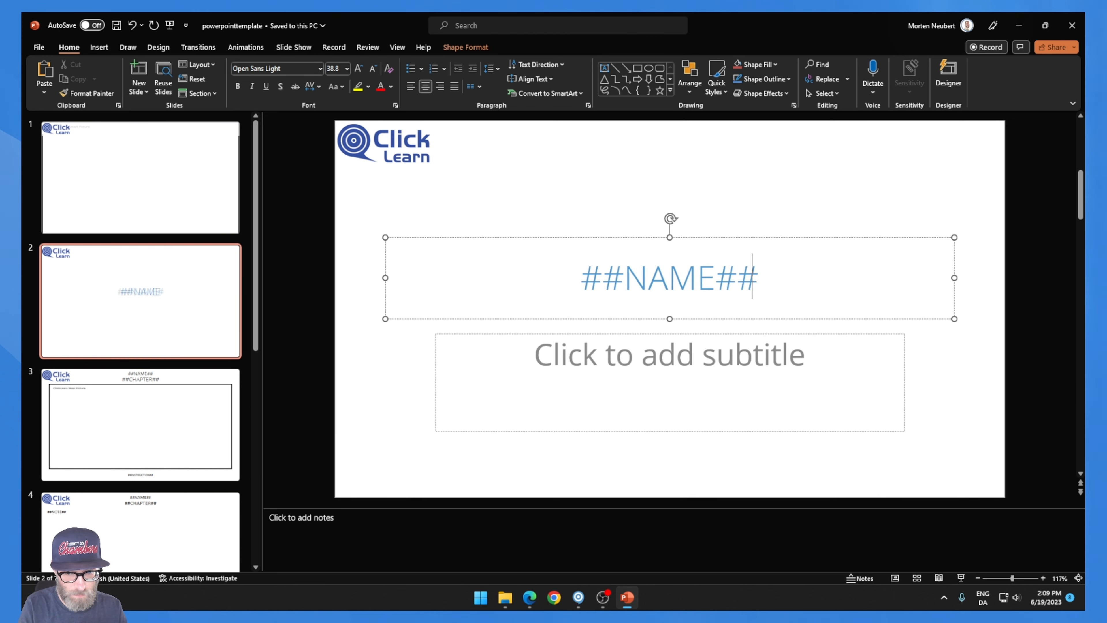
{"action": "left_click", "coordinate": [621, 376]}
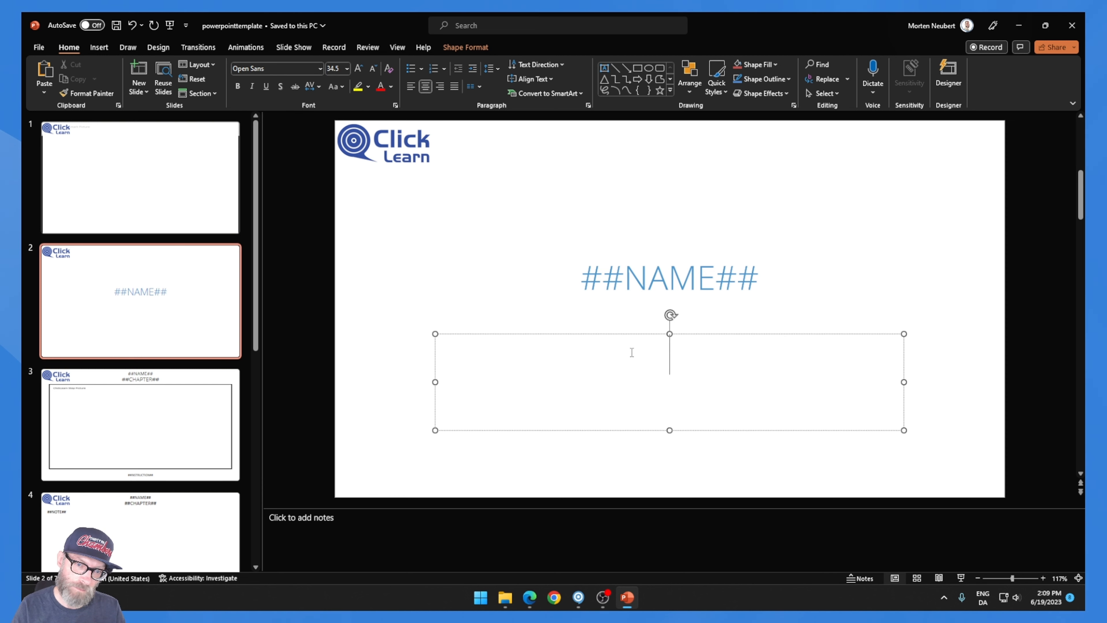
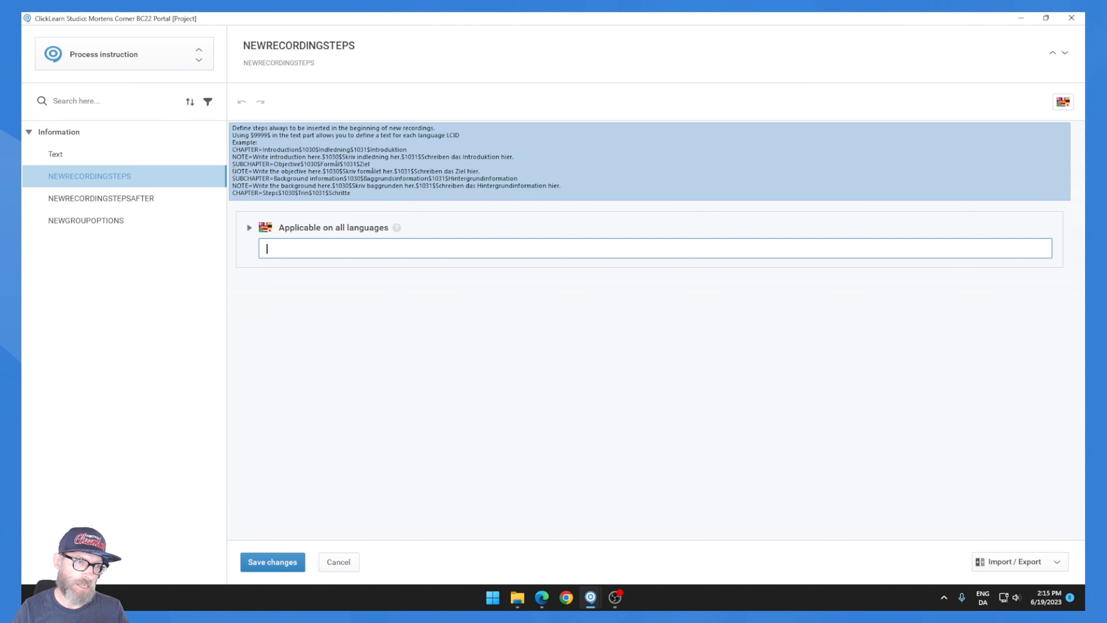
Copy the example "NOTE=Write the objective here" into the all-languages value of NEWRECORDINGSTEPS in the Process instruction settings
{"action": "left_click", "coordinate": [108, 176]}
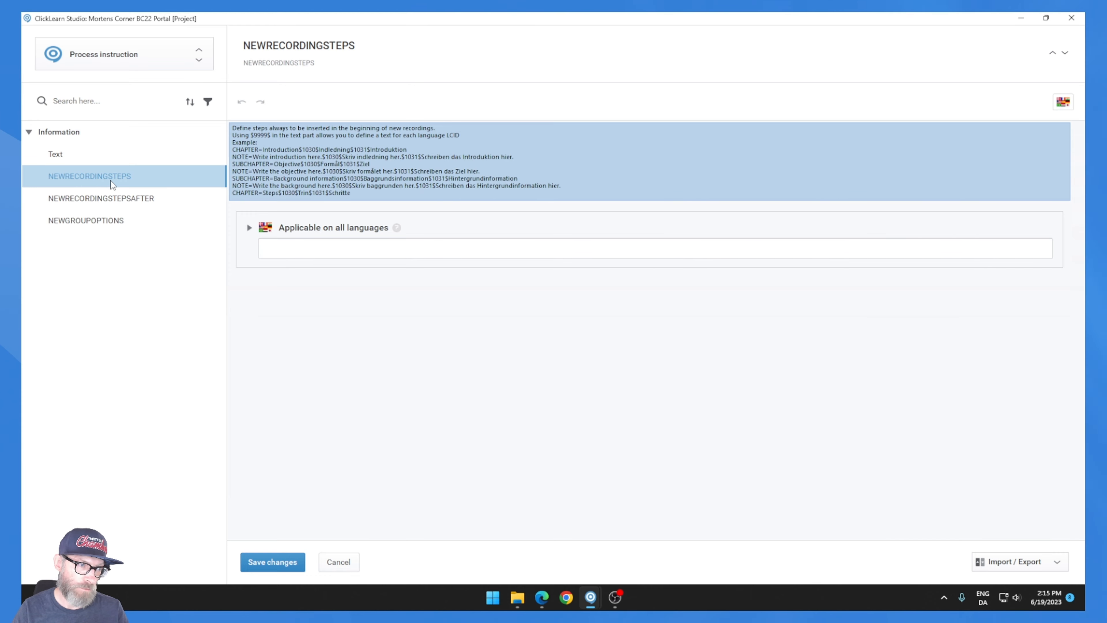
{"action": "left_click_drag", "start_coordinate": [233, 165], "coordinate": [316, 171]}
{"action": "left_click", "coordinate": [316, 171]}
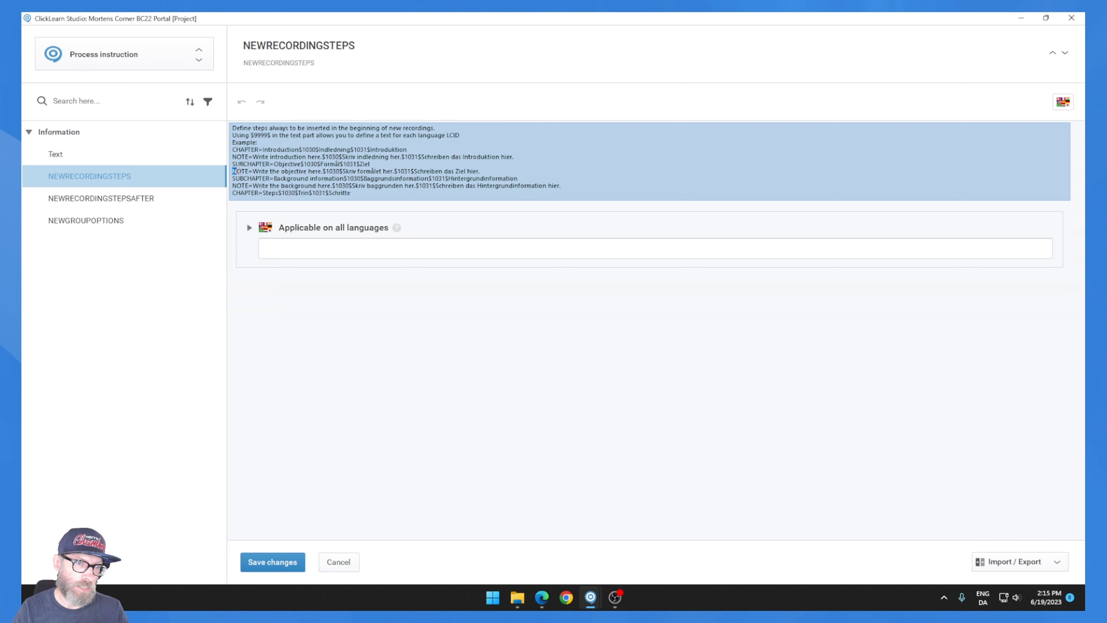
{"action": "left_click_drag", "start_coordinate": [233, 172], "coordinate": [323, 171]}
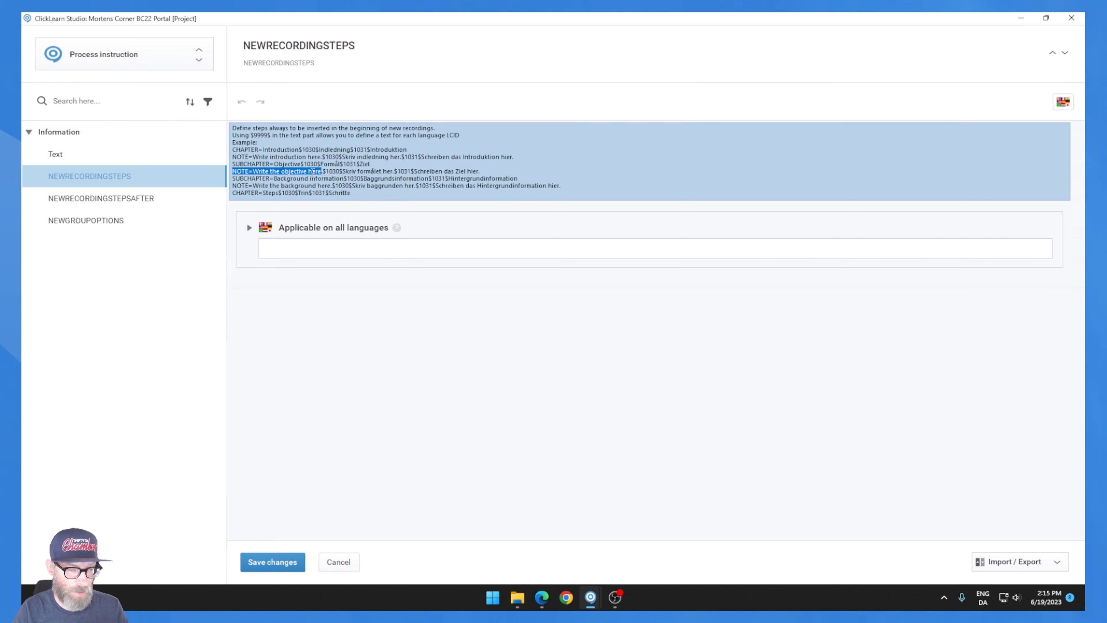
{"action": "left_click", "coordinate": [328, 242]}
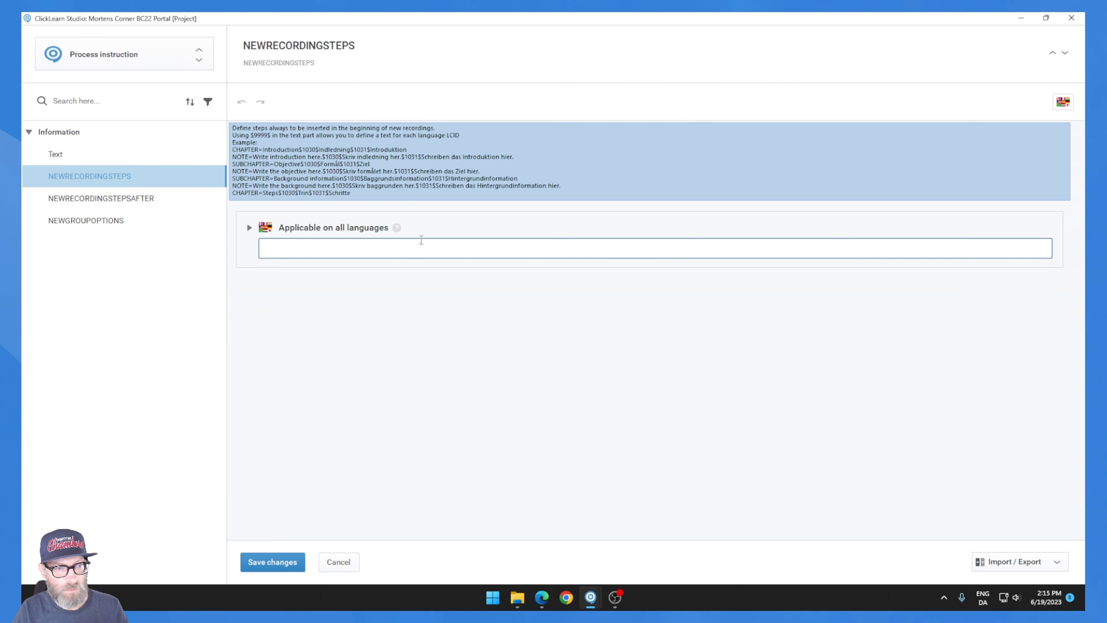
{"action": "type", "text": "NOTE=Write the objective here"}
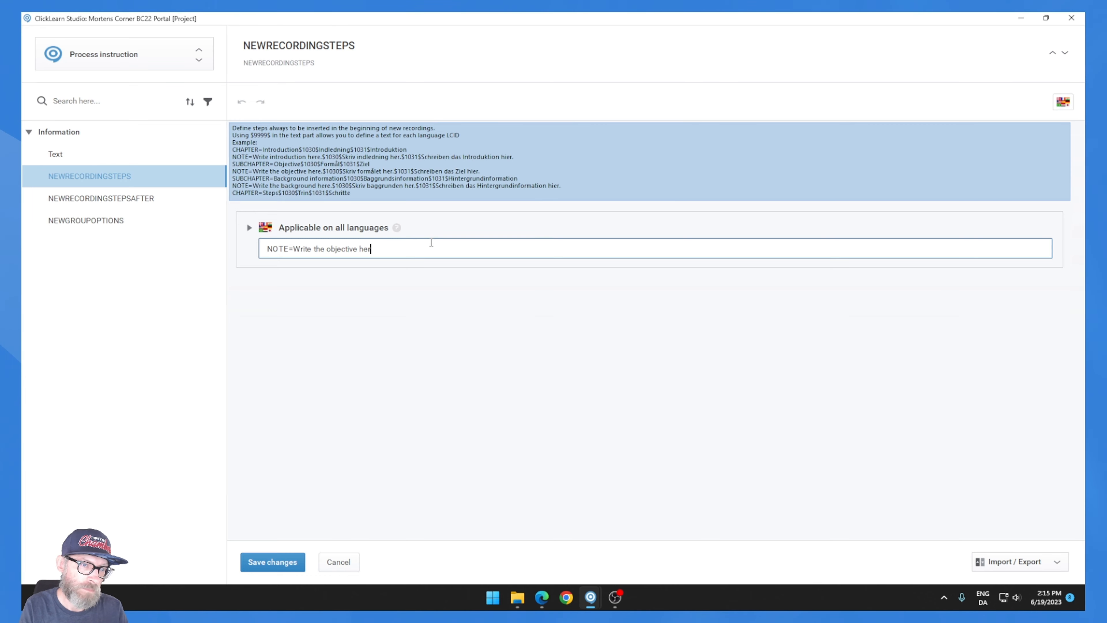
Replace the placeholder text after NOTE= with the revision date variable %MCLREVDATE%
{"action": "key", "text": "BackSpace"}
{"action": "key", "text": "BackSpace"}
{"action": "key", "text": "BackSpace"}
{"action": "key", "text": "BackSpace"}
{"action": "key", "text": "BackSpace"}
{"action": "key", "text": "BackSpace"}
{"action": "key", "text": "BackSpace"}
{"action": "key", "text": "BackSpace"}
{"action": "key", "text": "BackSpace"}
{"action": "key", "text": "BackSpace"}
{"action": "key", "text": "BackSpace"}
{"action": "key", "text": "BackSpace"}
{"action": "key", "text": "BackSpace"}
{"action": "key", "text": "BackSpace"}
{"action": "key", "text": "BackSpace"}
{"action": "key", "text": "BackSpace"}
{"action": "key", "text": "BackSpace"}
{"action": "key", "text": "BackSpace"}
{"action": "key", "text": "BackSpace"}
{"action": "key", "text": "BackSpace"}
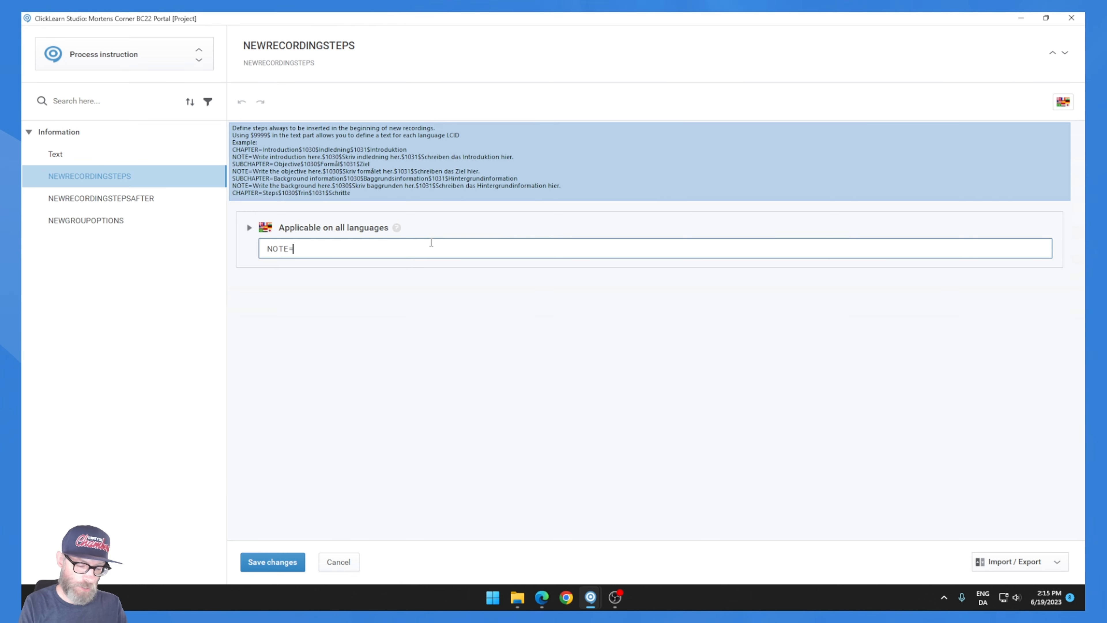
{"action": "type", "text": "%"}
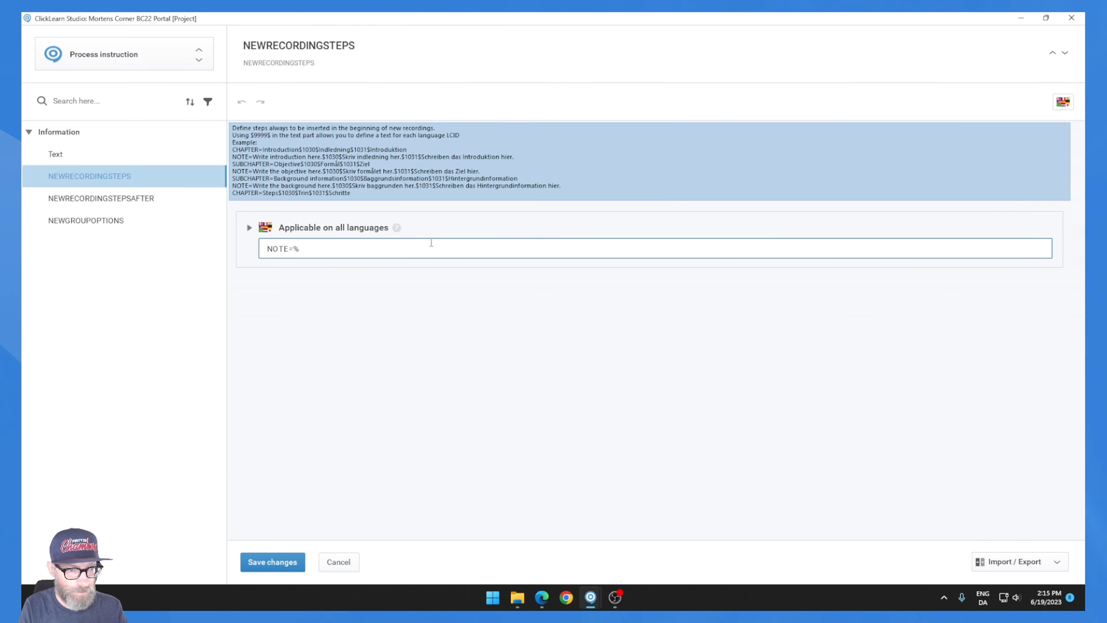
{"action": "type", "text": "M"}
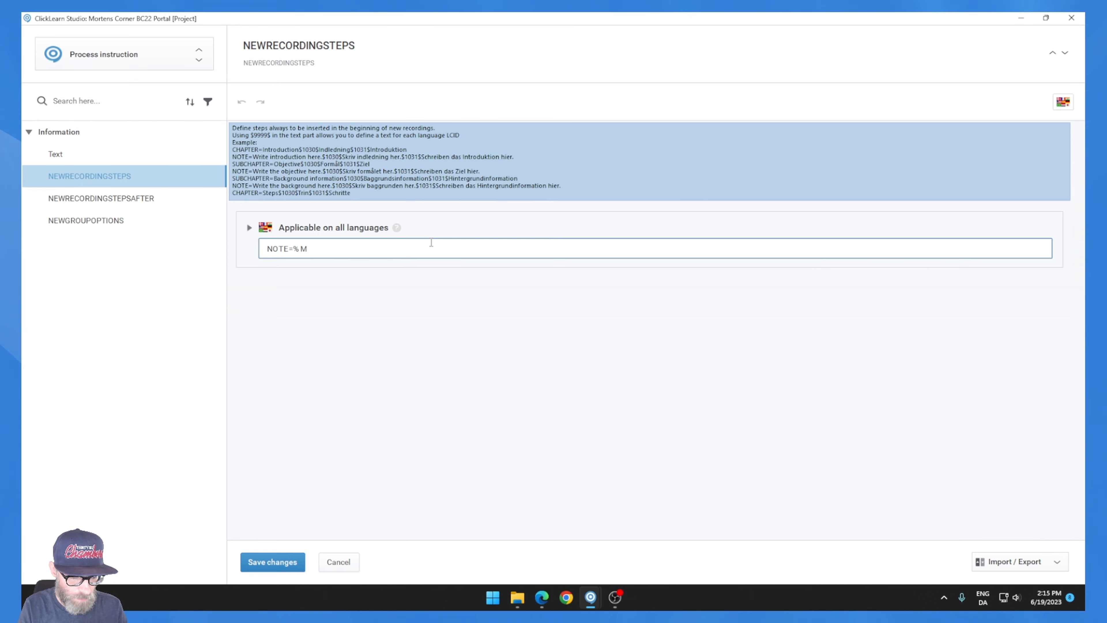
{"action": "type", "text": "CLREV"}
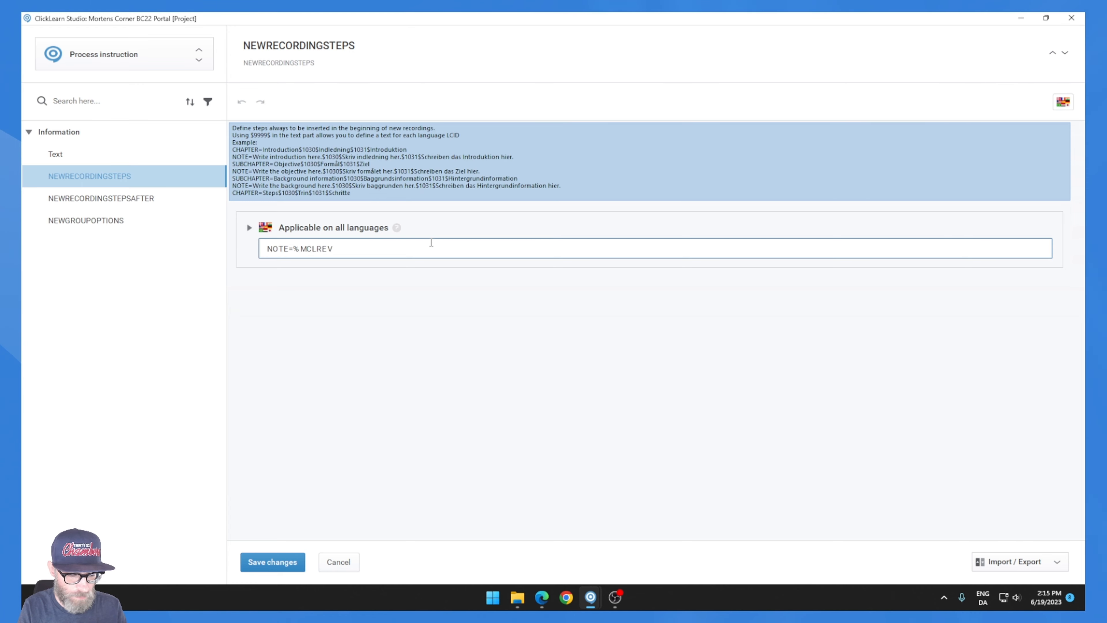
{"action": "type", "text": "DATE&"}
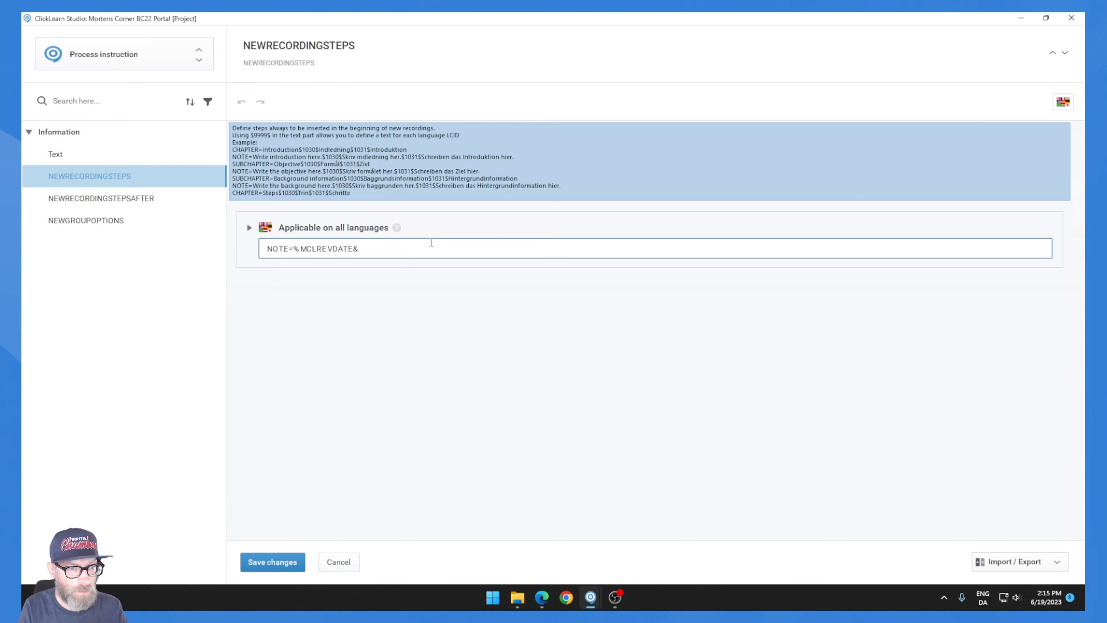
{"action": "key", "text": "BackSpace"}
{"action": "type", "text": "%"}
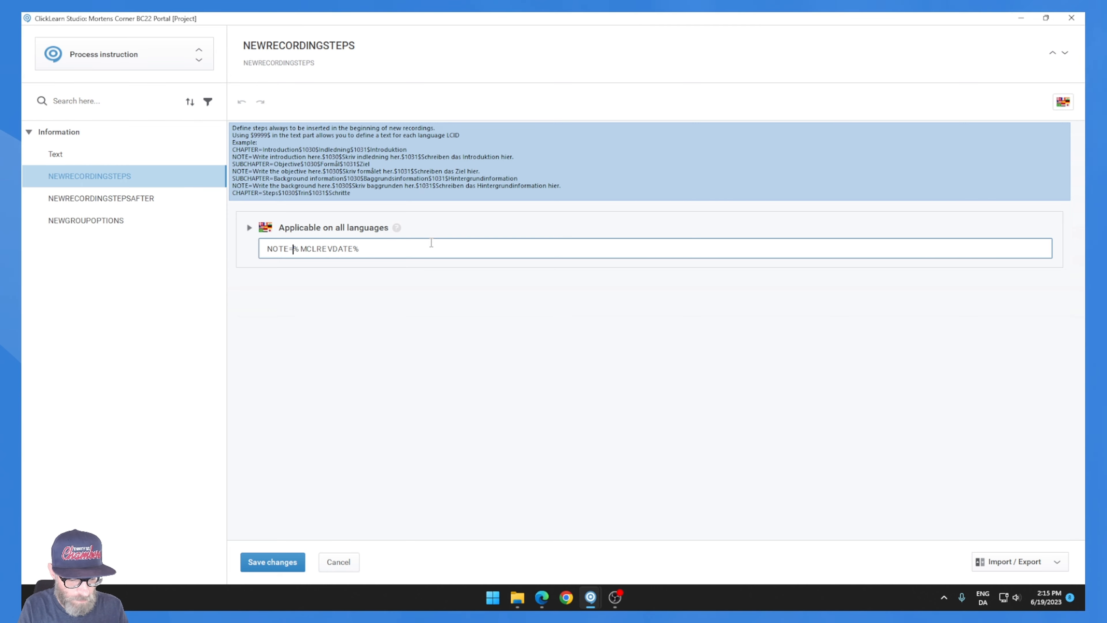
Insert the label "Revison Date" between NOTE= and the %MCLREVDATE% variable
{"action": "type", "text": "Revison Nam"}
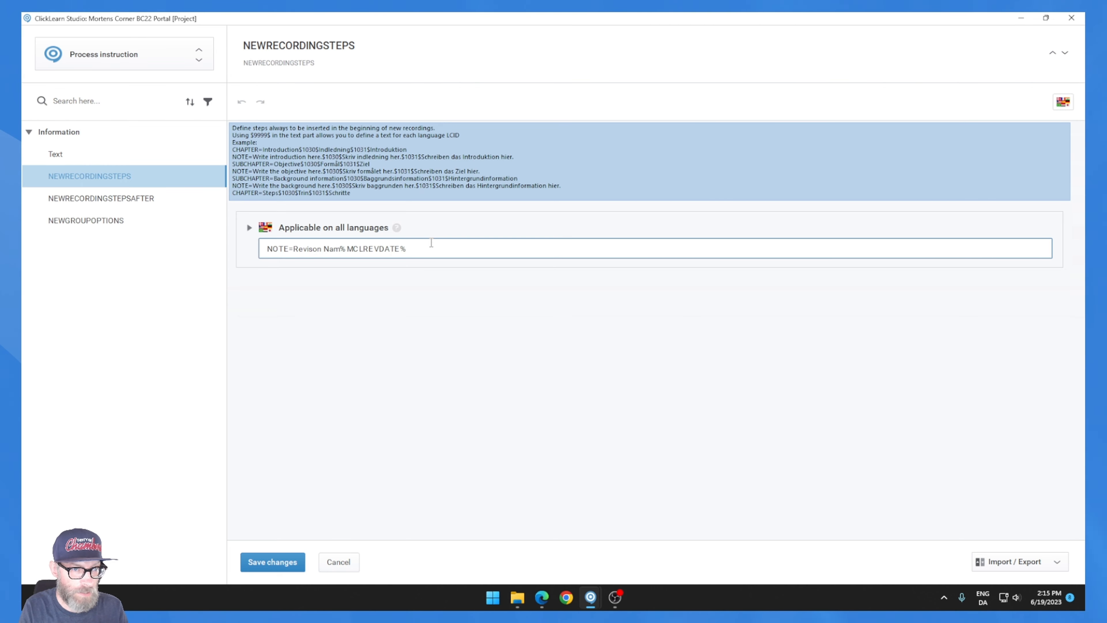
{"action": "key", "text": "BackSpace"}
{"action": "key", "text": "BackSpace"}
{"action": "key", "text": "BackSpace"}
{"action": "type", "text": "Date"}
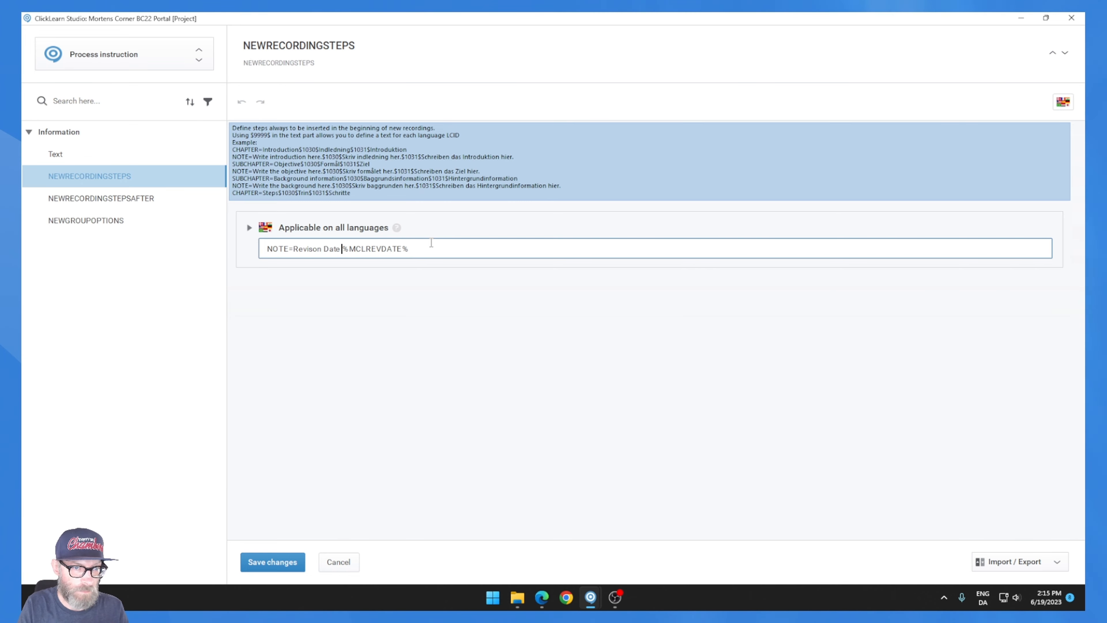
Append a bold "Revision" label after the %MCLREVDATE% variable in the NEWRECORDINGSTEPS value
{"action": "key", "text": "End"}
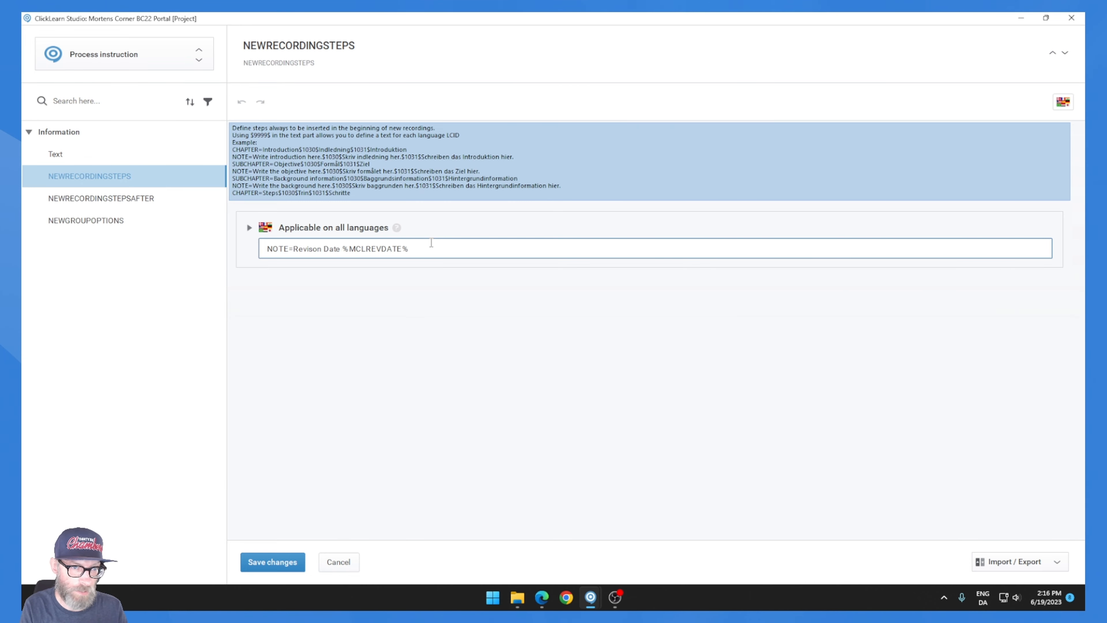
{"action": "type", "text": "Revision"}
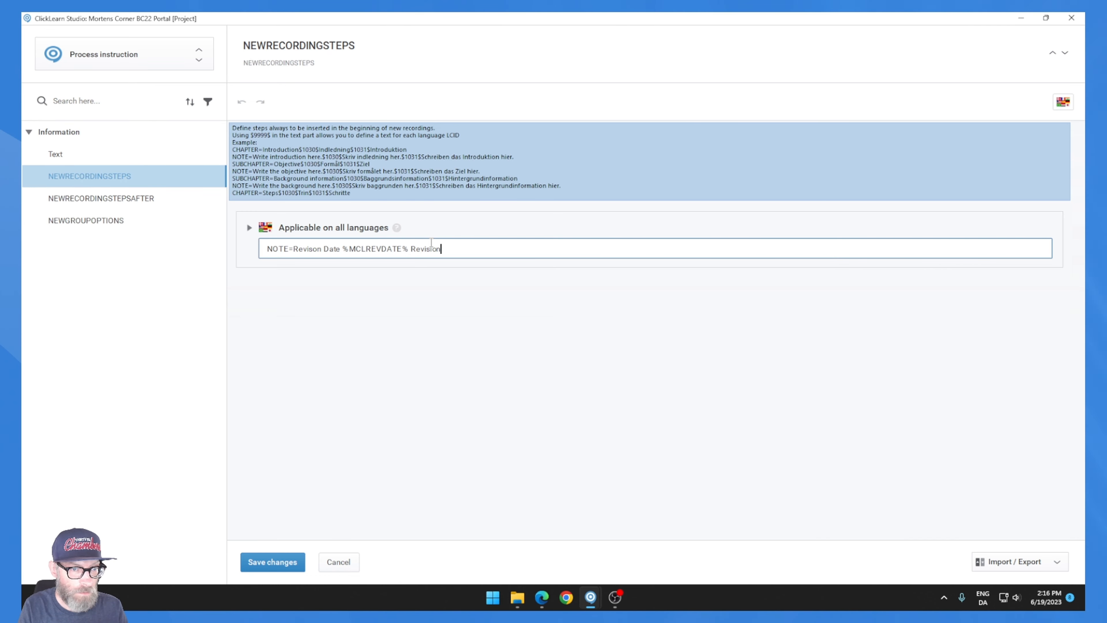
{"action": "key", "text": "ctrl+shift+Left"}
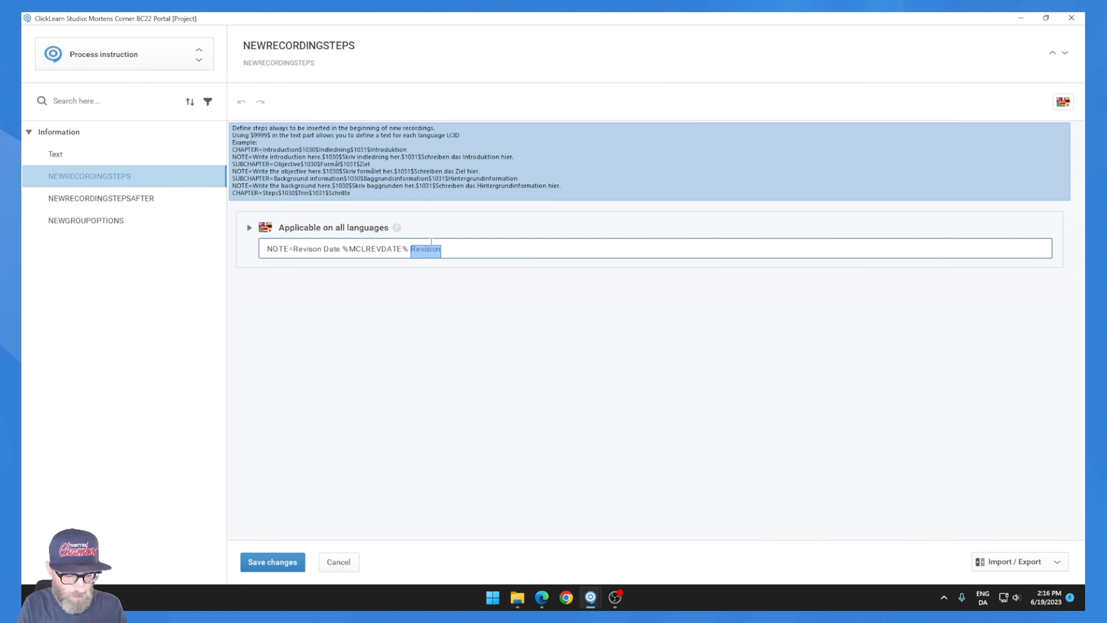
{"action": "key", "text": "ctrl+b"}
Make the "Revison Date" label before %MCLREVDATE% bold
{"action": "key", "text": "ctrl+Left"}
{"action": "key", "text": "ctrl+Left"}
{"action": "key", "text": "ctrl+Left"}
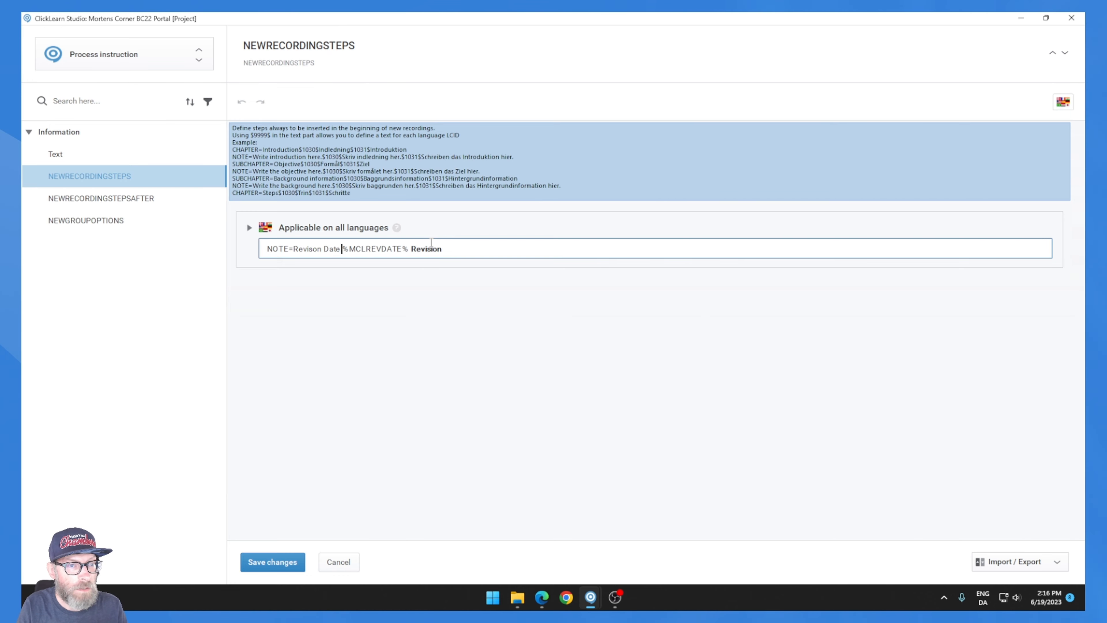
{"action": "key", "text": "ctrl+shift+Left"}
{"action": "key", "text": "ctrl+shift+Left"}
{"action": "key", "text": "ctrl+shift+Left"}
{"action": "key", "text": "ctrl+b"}
{"action": "key", "text": "End"}
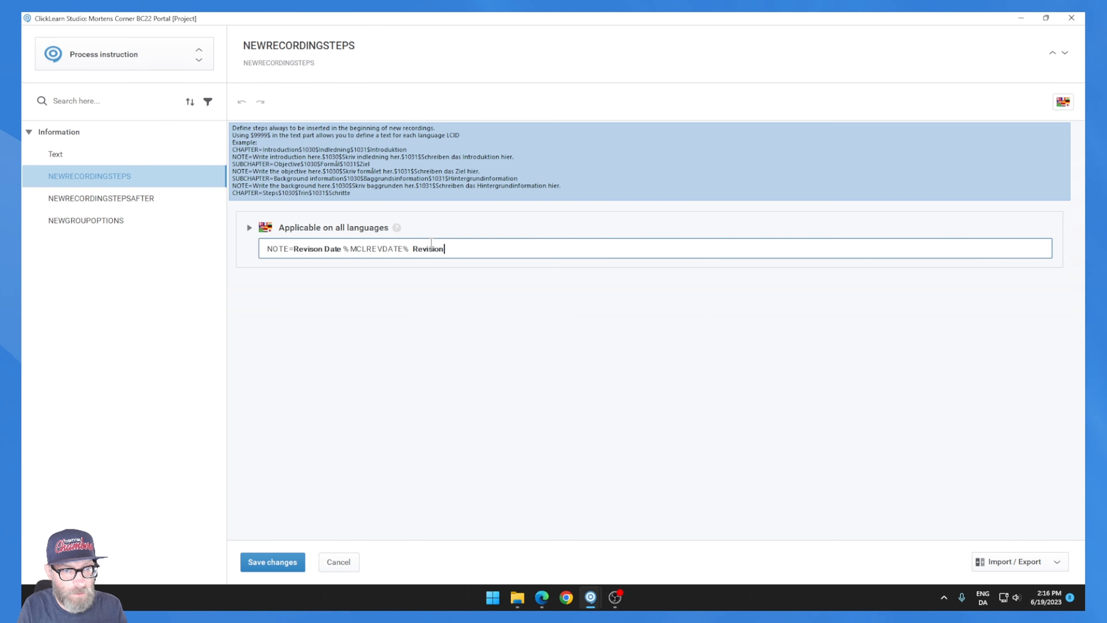
Add the variable %MCLREVISION% after the "Revision" label and save the template changes
{"action": "type", "text": "¤"}
{"action": "key", "text": "BackSpace"}
{"action": "type", "text": "\""}
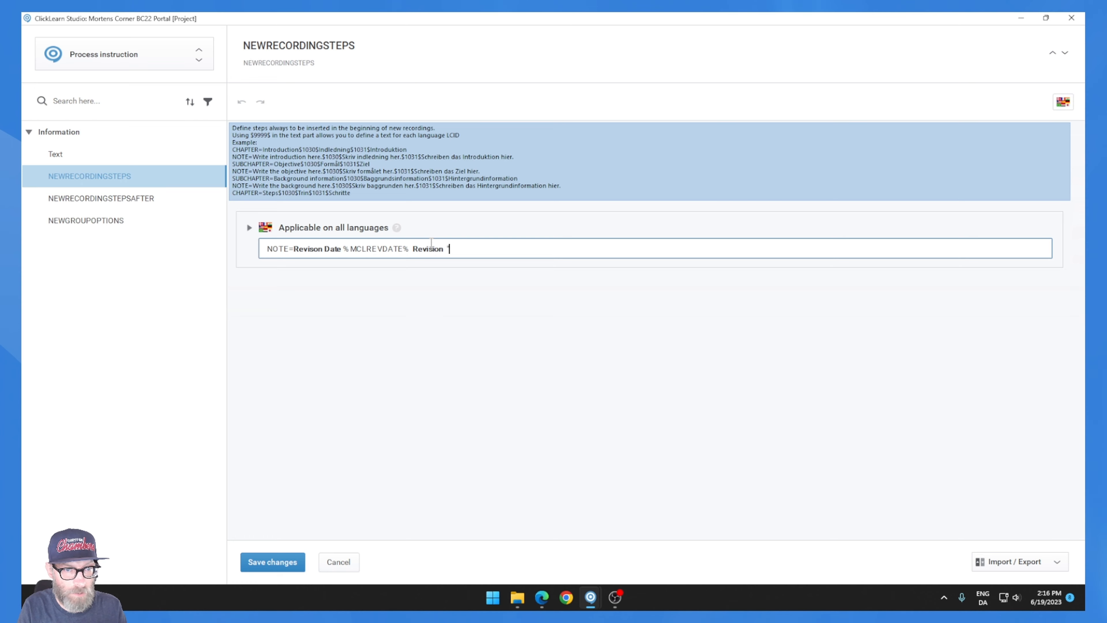
{"action": "key", "text": "BackSpace"}
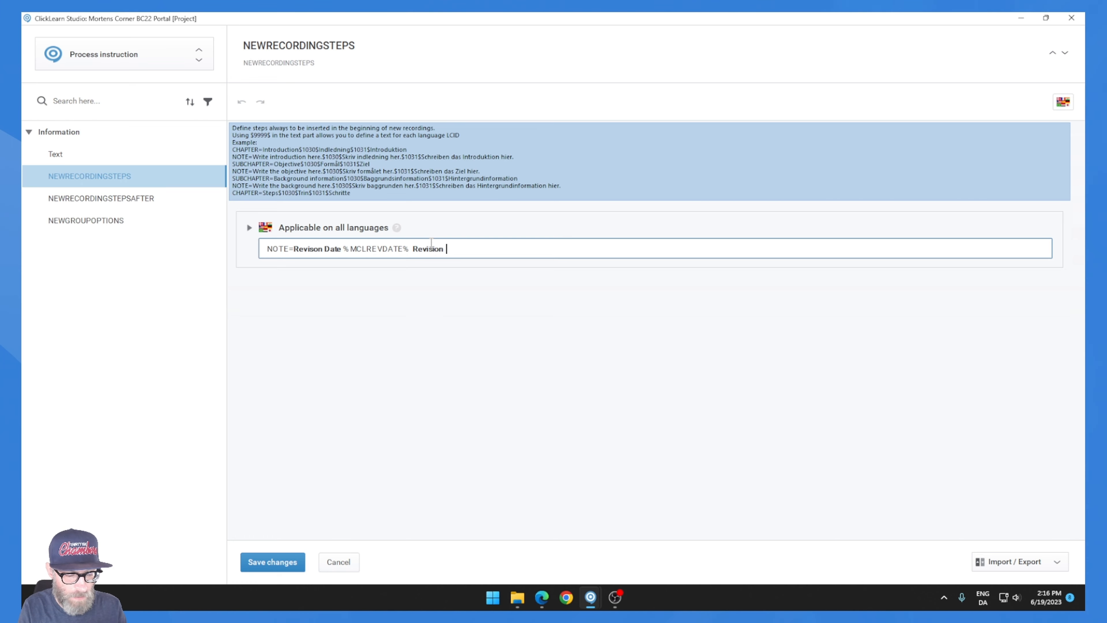
{"action": "type", "text": "%"}
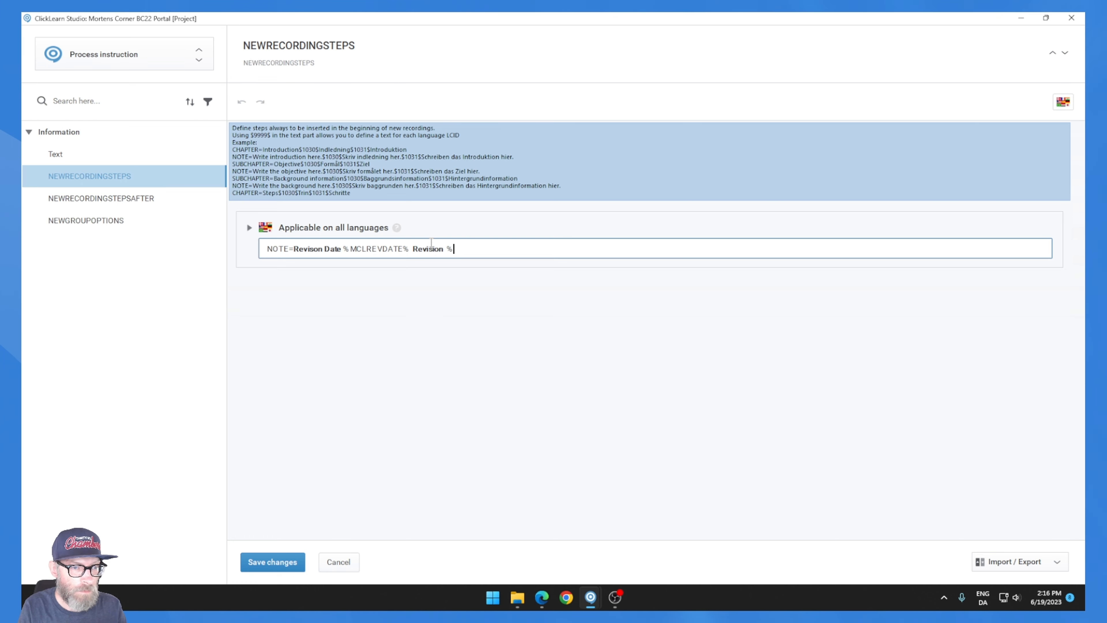
{"action": "type", "text": "%M"}
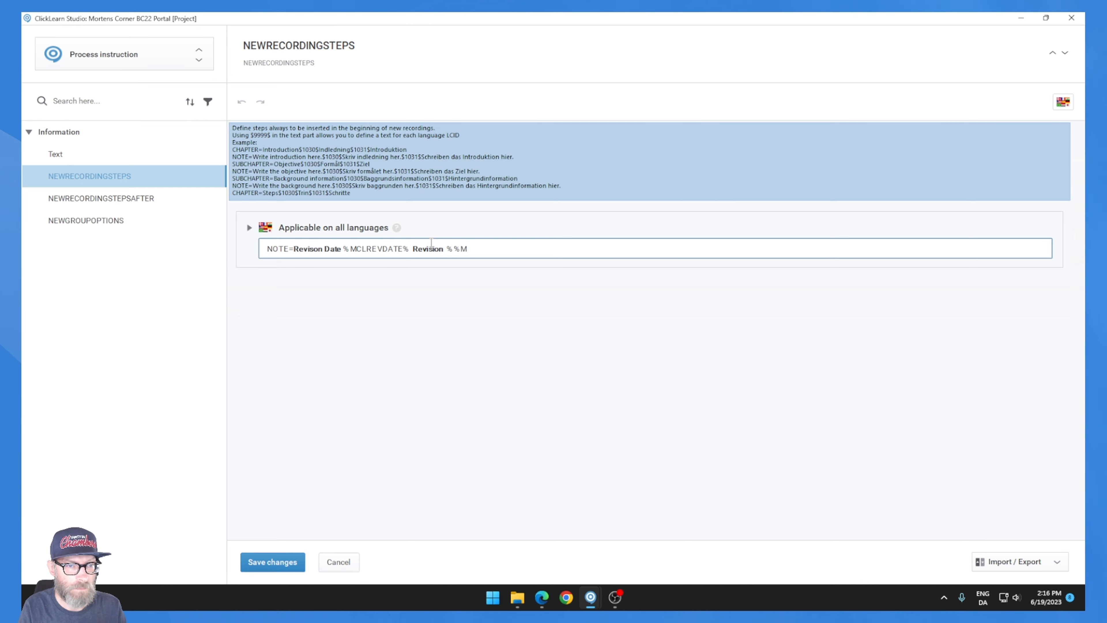
{"action": "type", "text": "c"}
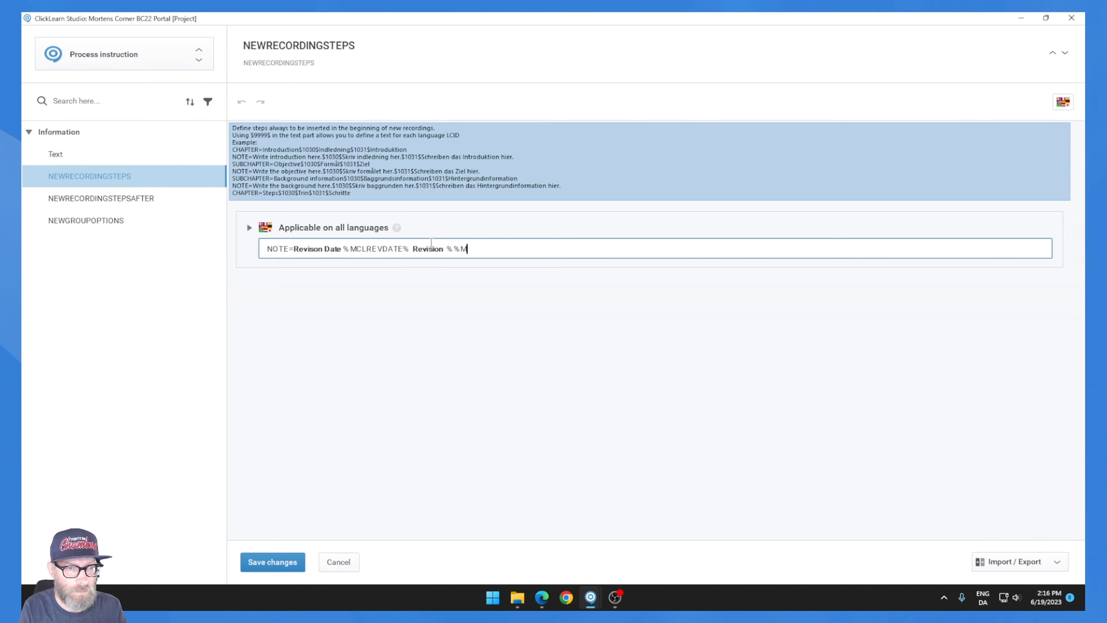
{"action": "type", "text": "RE"}
{"action": "type", "text": "LREV"}
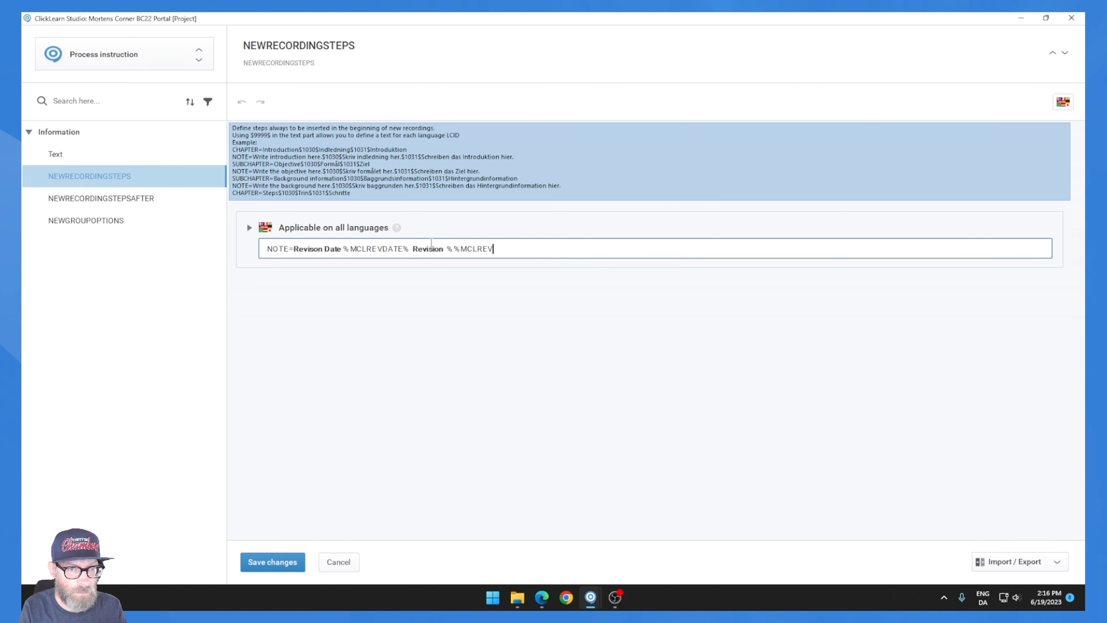
{"action": "type", "text": "ISION"}
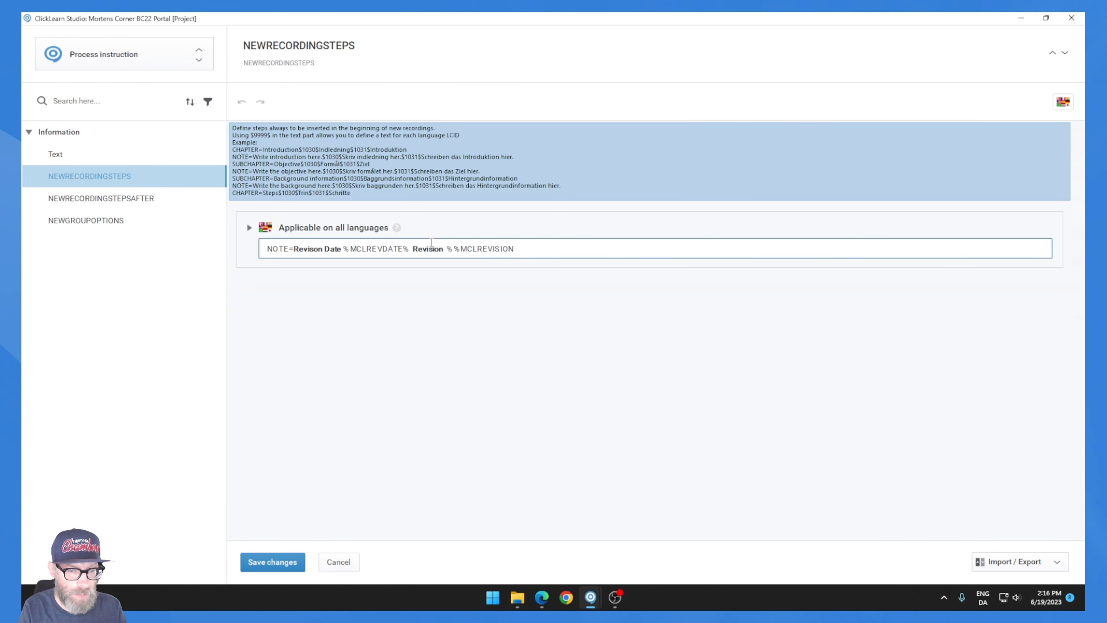
{"action": "type", "text": "%"}
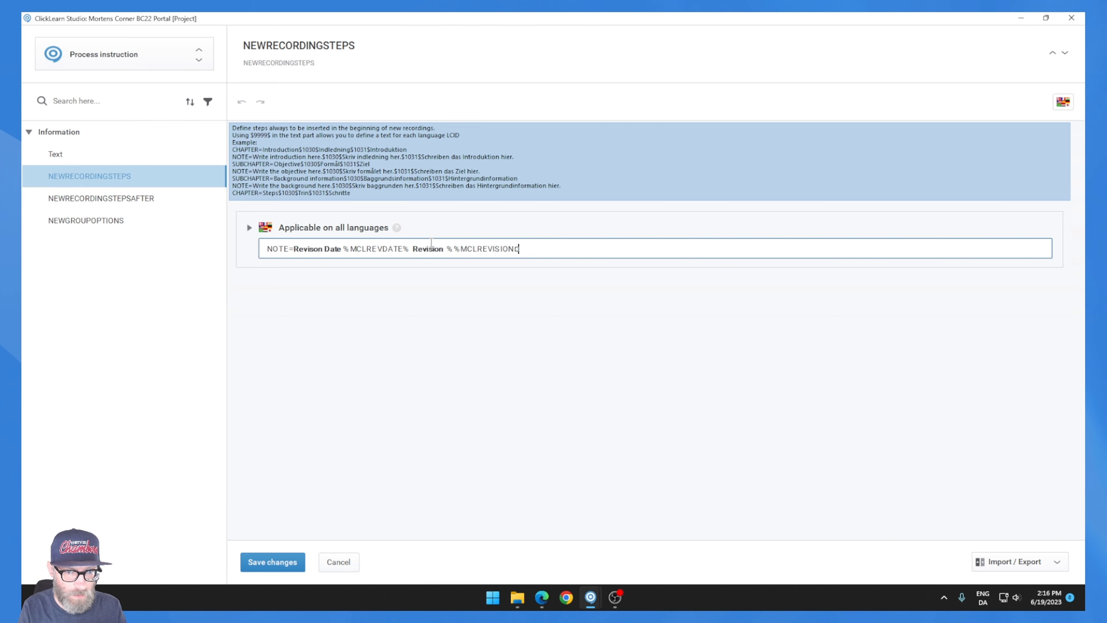
{"action": "key", "text": "BackSpace"}
{"action": "key", "text": "Left"}
{"action": "key", "text": "Left"}
{"action": "key", "text": "Left"}
{"action": "key", "text": "Left"}
{"action": "key", "text": "Left"}
{"action": "key", "text": "Left"}
{"action": "key", "text": "Left"}
{"action": "key", "text": "Left"}
{"action": "key", "text": "Left"}
{"action": "key", "text": "Left"}
{"action": "key", "text": "Left"}
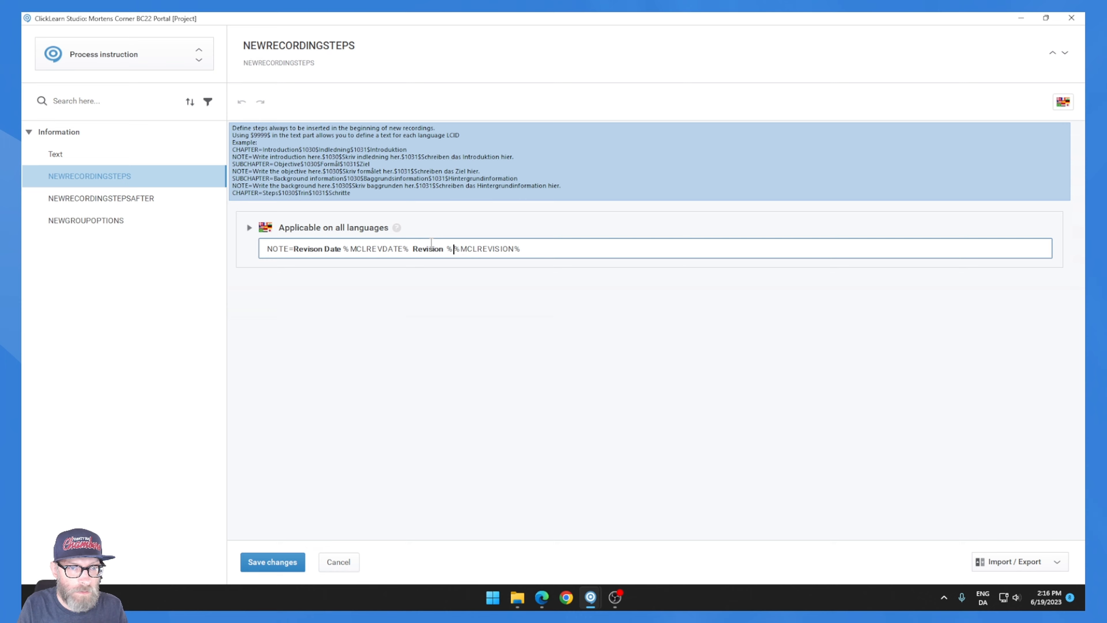
{"action": "key", "text": "BackSpace"}
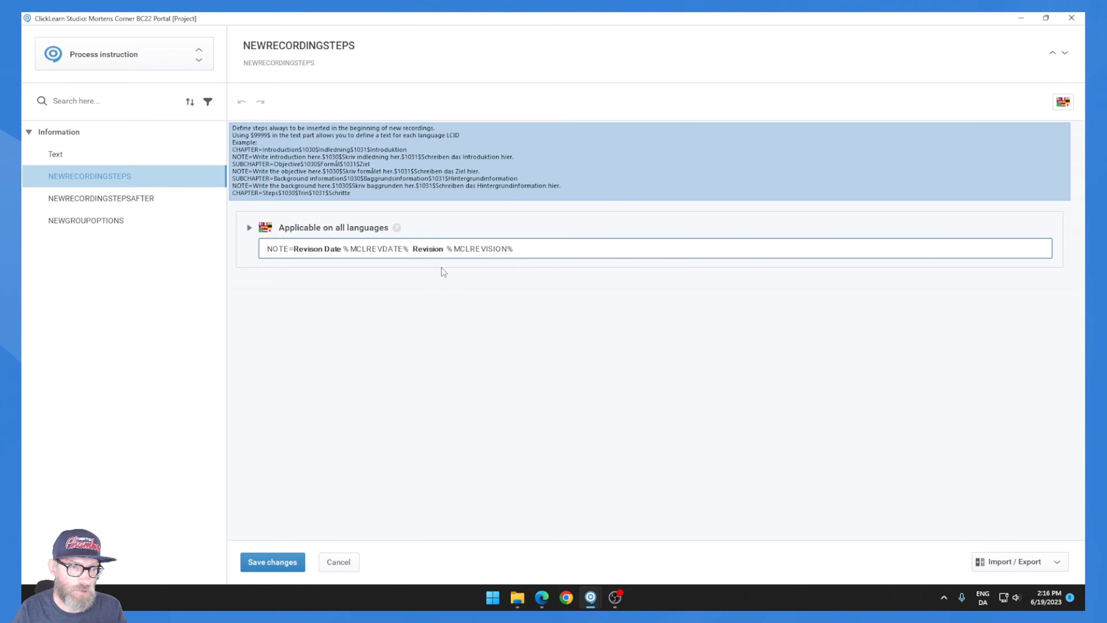
{"action": "left_click", "coordinate": [272, 559]}
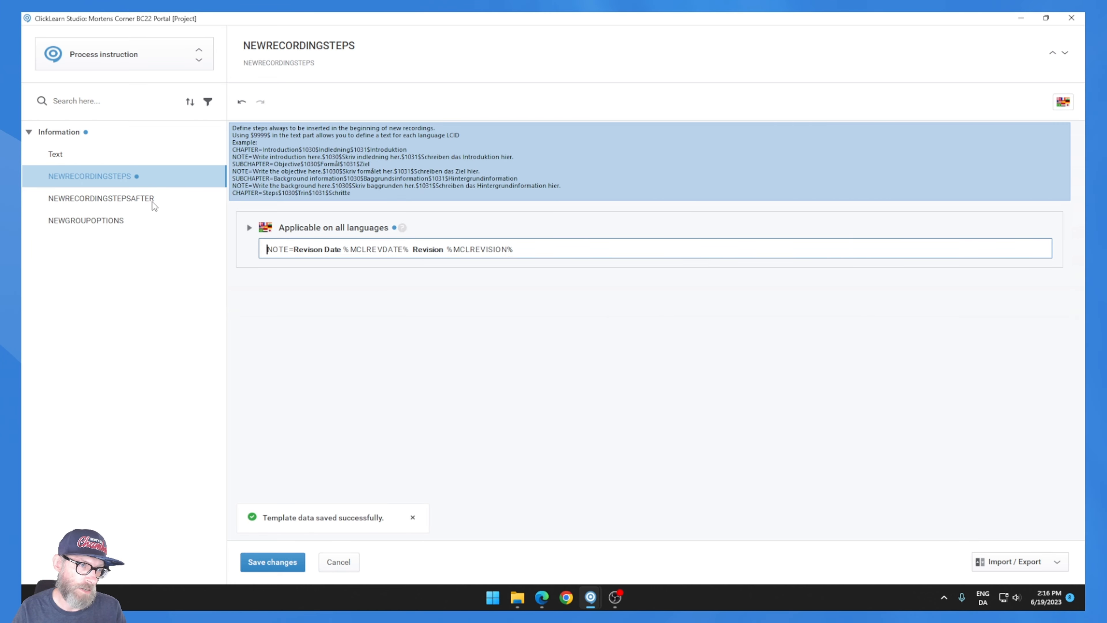
Set the all-languages value of NEWRECORDINGSTEPSAFTER to "NOTE=Changelog"
{"action": "left_click", "coordinate": [152, 201]}
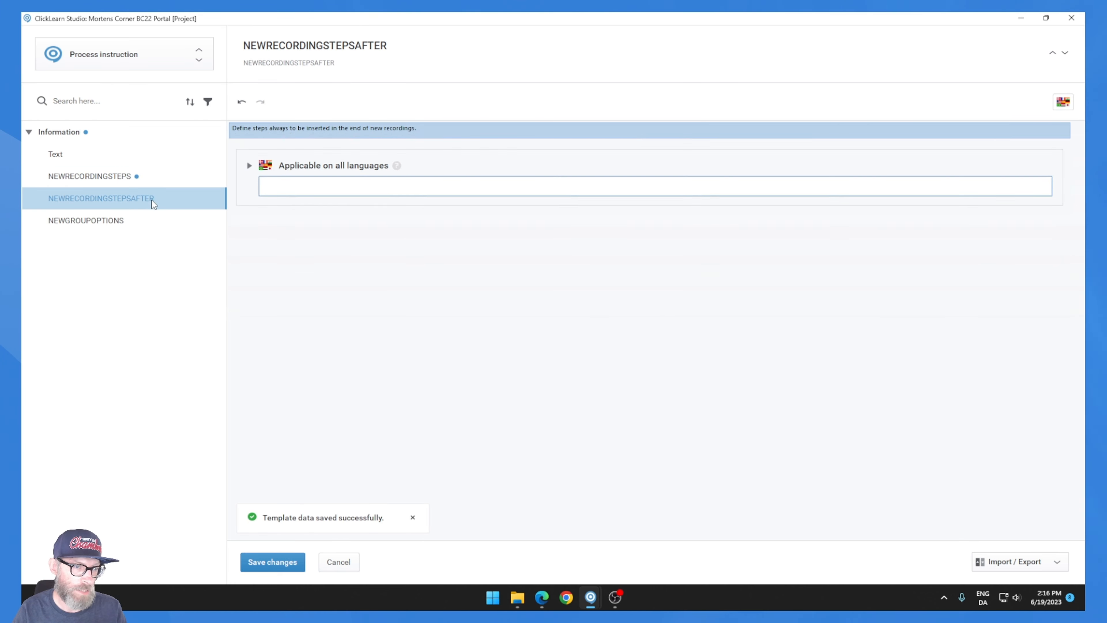
{"action": "left_click", "coordinate": [250, 165]}
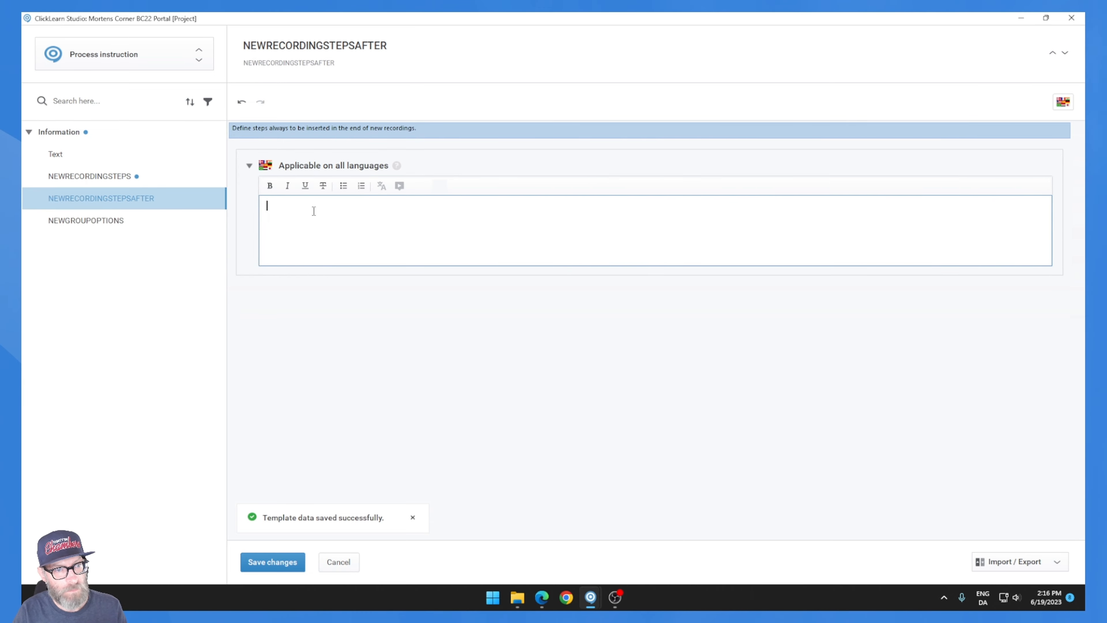
{"action": "type", "text": "NOTE=Write the objective here"}
{"action": "left_click_drag", "start_coordinate": [296, 209], "coordinate": [404, 213]}
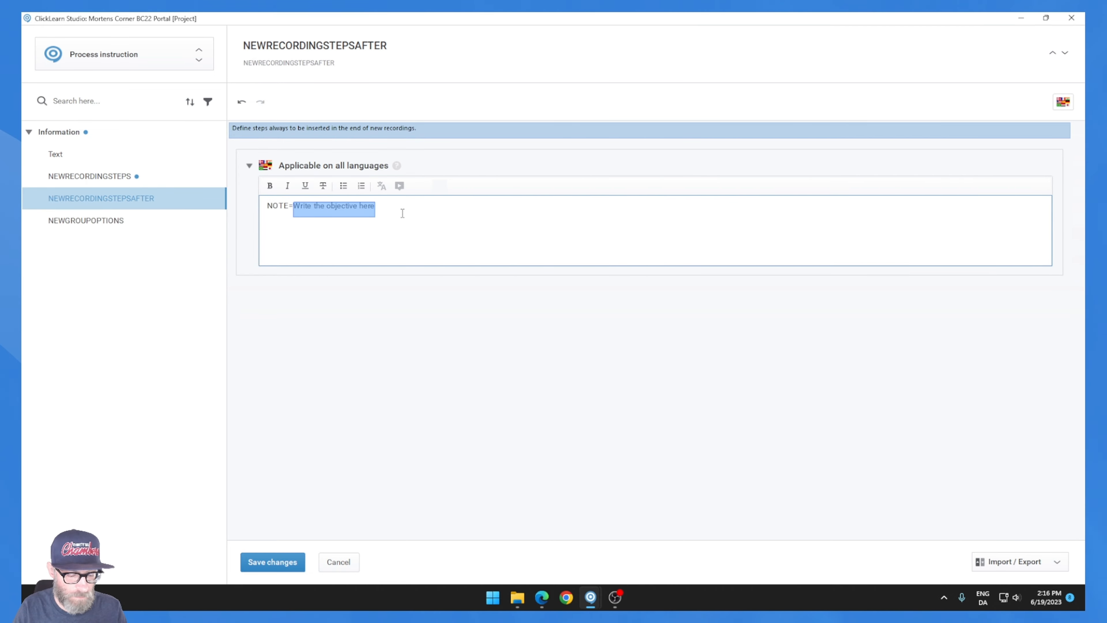
{"action": "type", "text": "Change"}
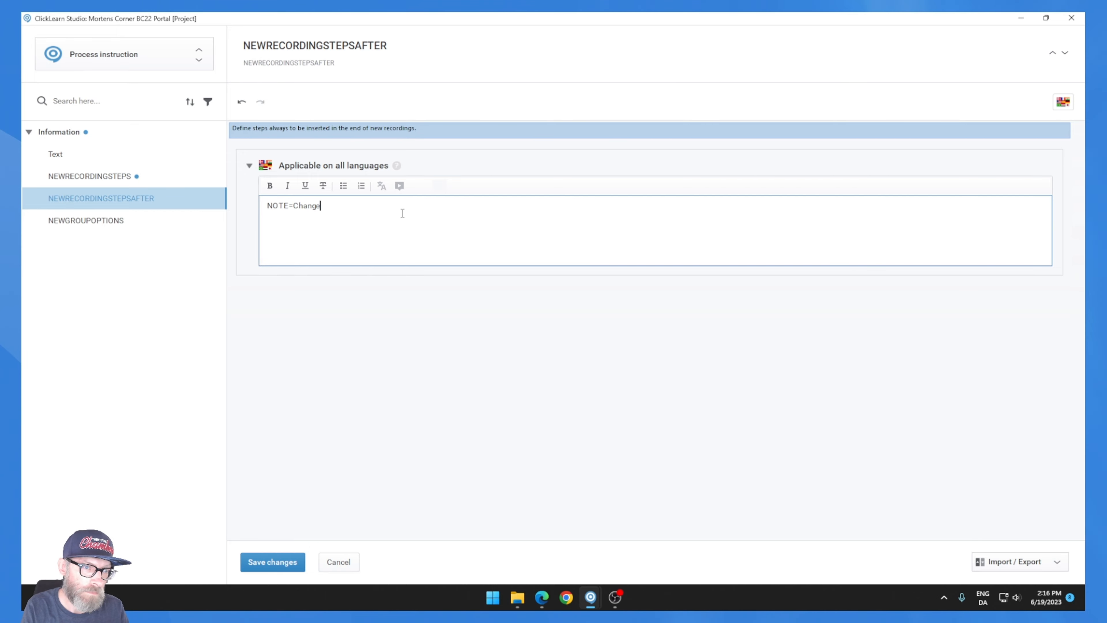
{"action": "type", "text": "log"}
Make the word "Changelog" bold and save the template changes
{"action": "key", "text": "ctrl+shift+Left"}
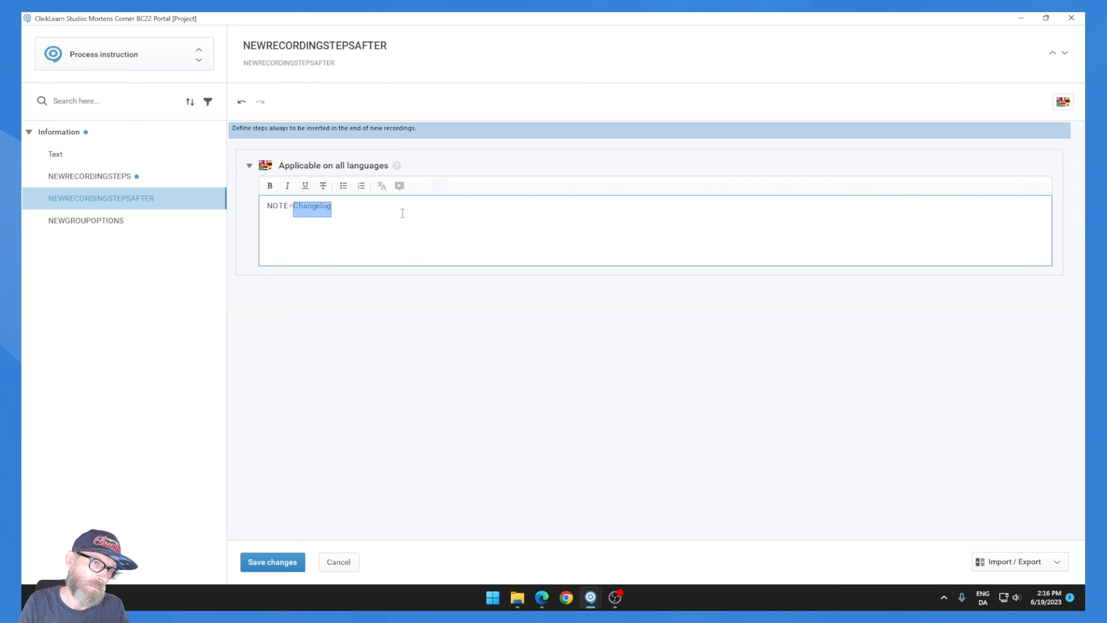
{"action": "key", "text": "ctrl+b"}
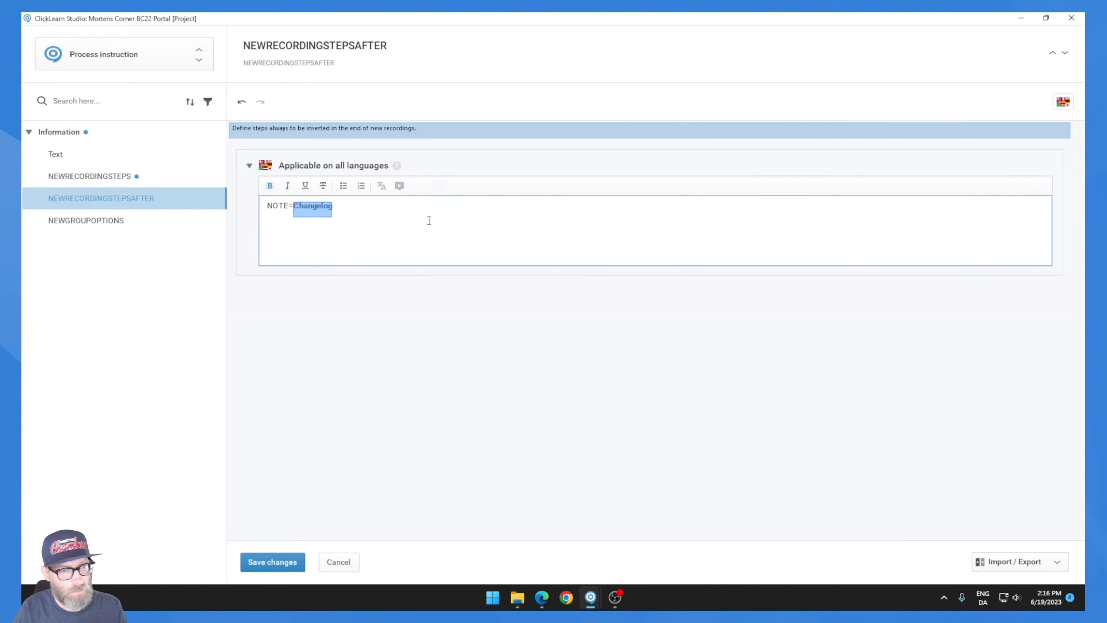
{"action": "left_click", "coordinate": [274, 563]}
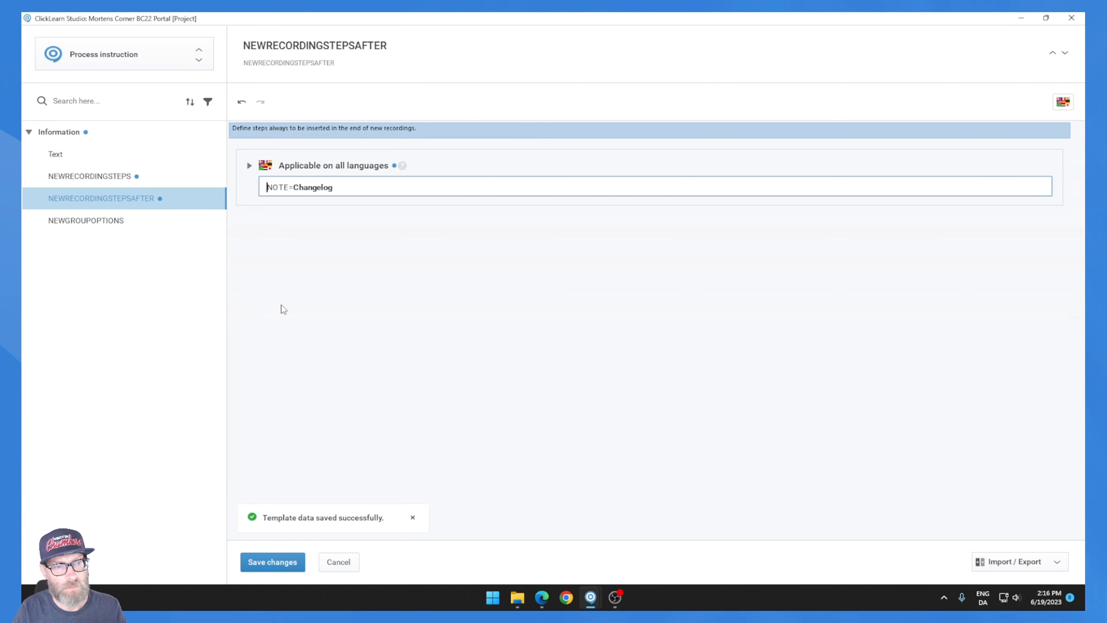
Review the note value of NEWRECORDINGSTEPS and close the language template editor
{"action": "left_click", "coordinate": [90, 179]}
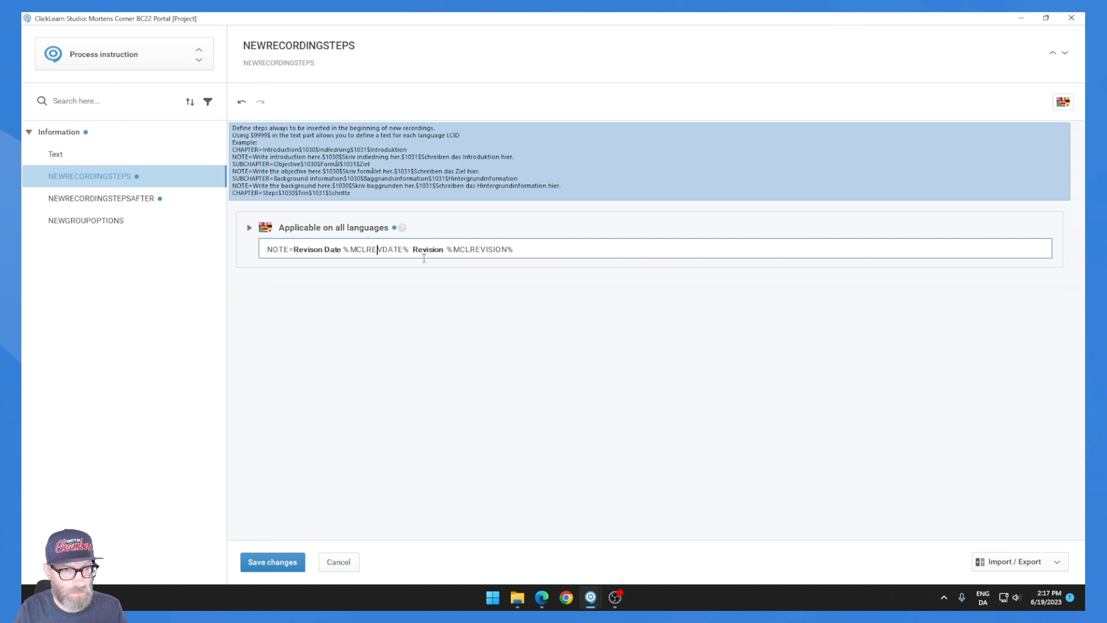
{"action": "key", "text": "Right"}
{"action": "key", "text": "Right"}
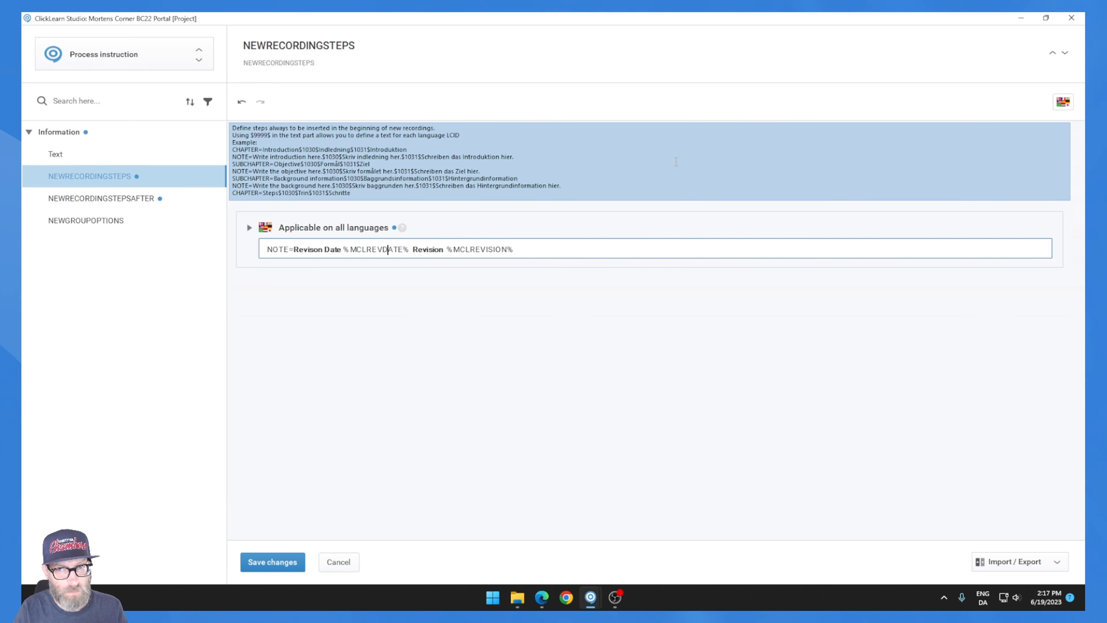
{"action": "left_click", "coordinate": [1072, 17]}
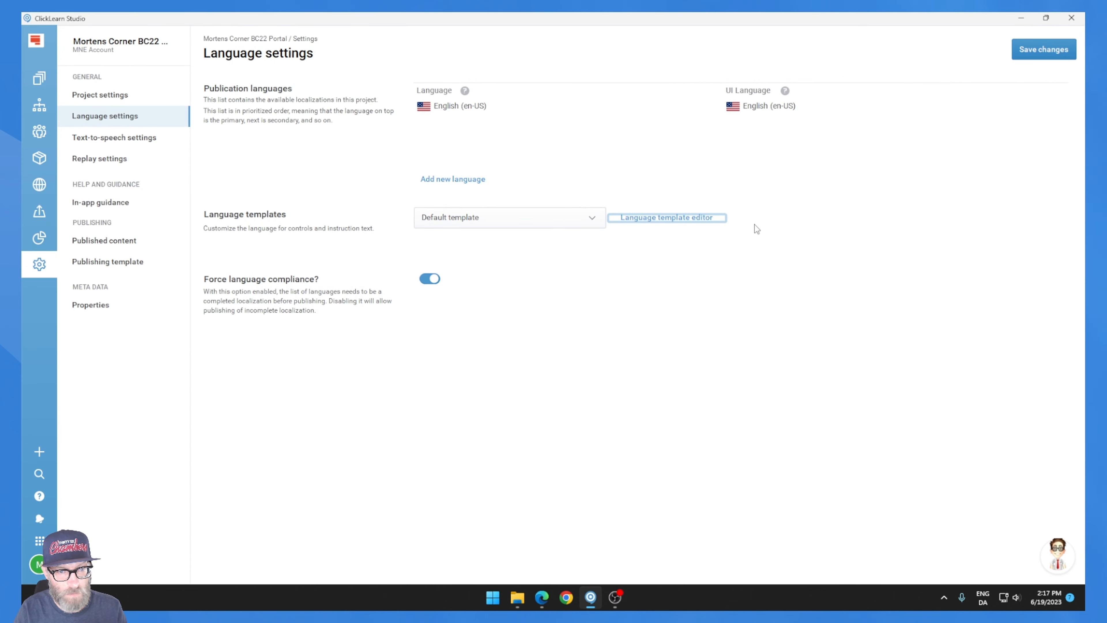
Create a new recording named "test12" in the Recordings list
{"action": "left_click", "coordinate": [39, 79]}
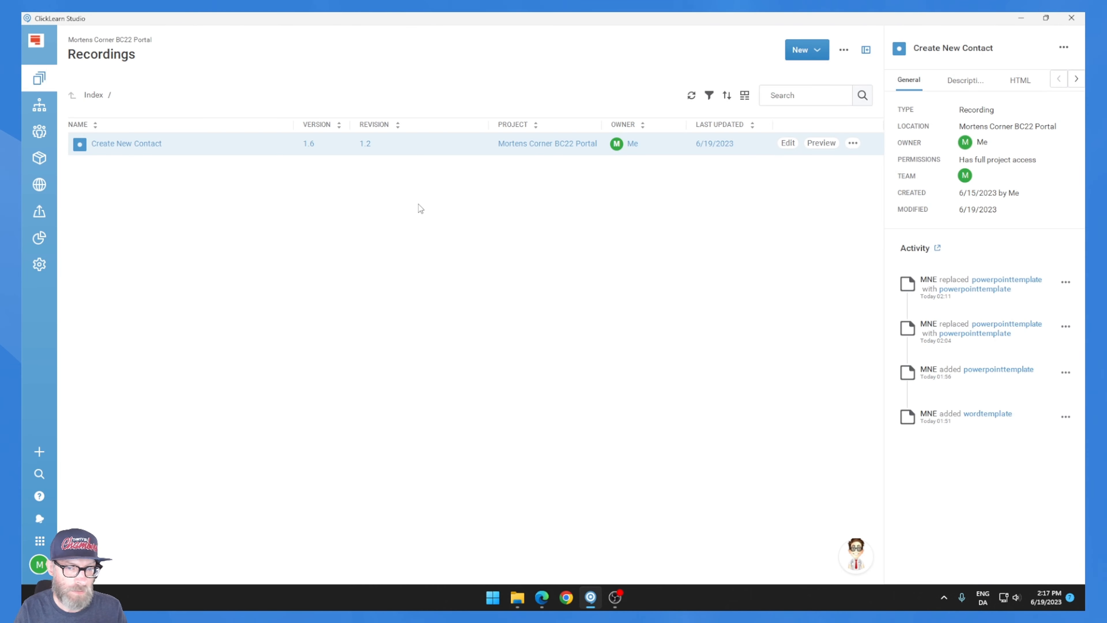
{"action": "left_click", "coordinate": [800, 48]}
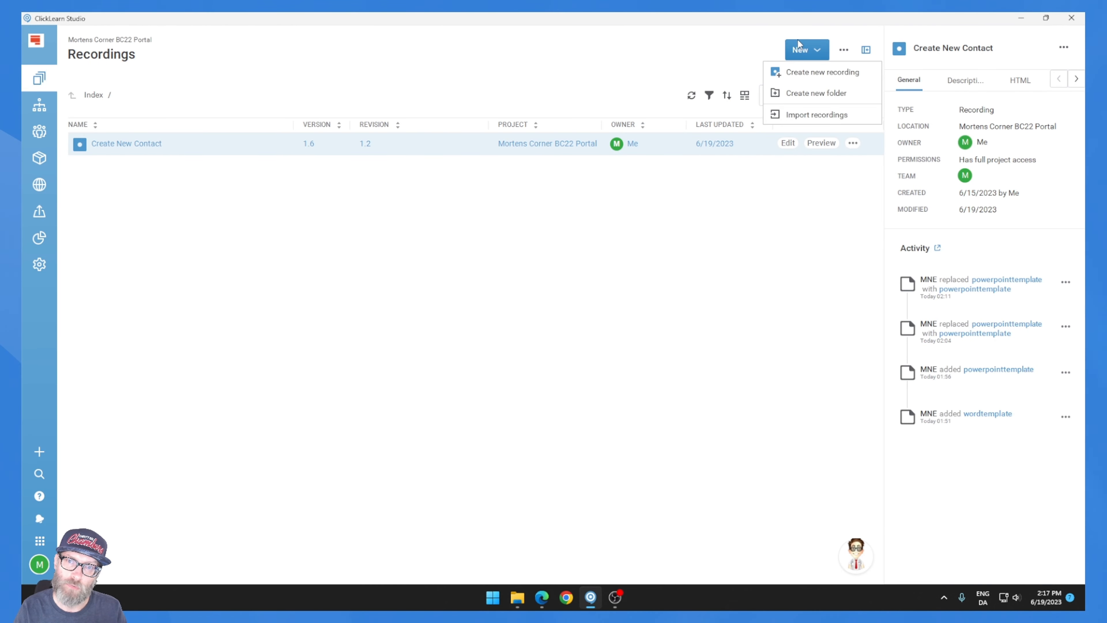
{"action": "left_click", "coordinate": [805, 73]}
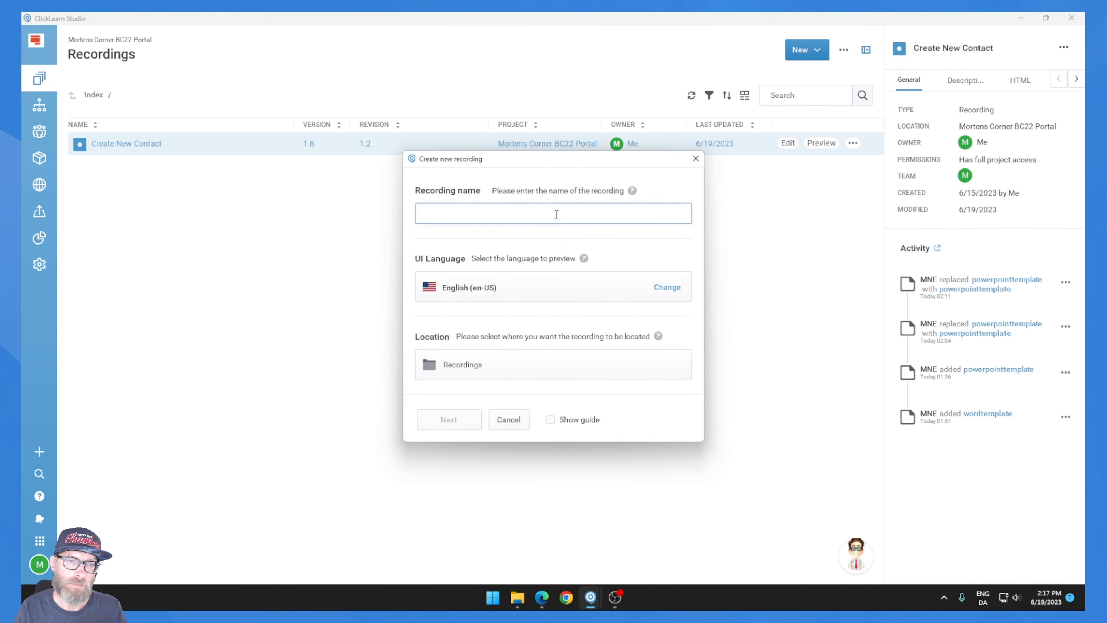
{"action": "type", "text": "test12"}
{"action": "left_click", "coordinate": [460, 417]}
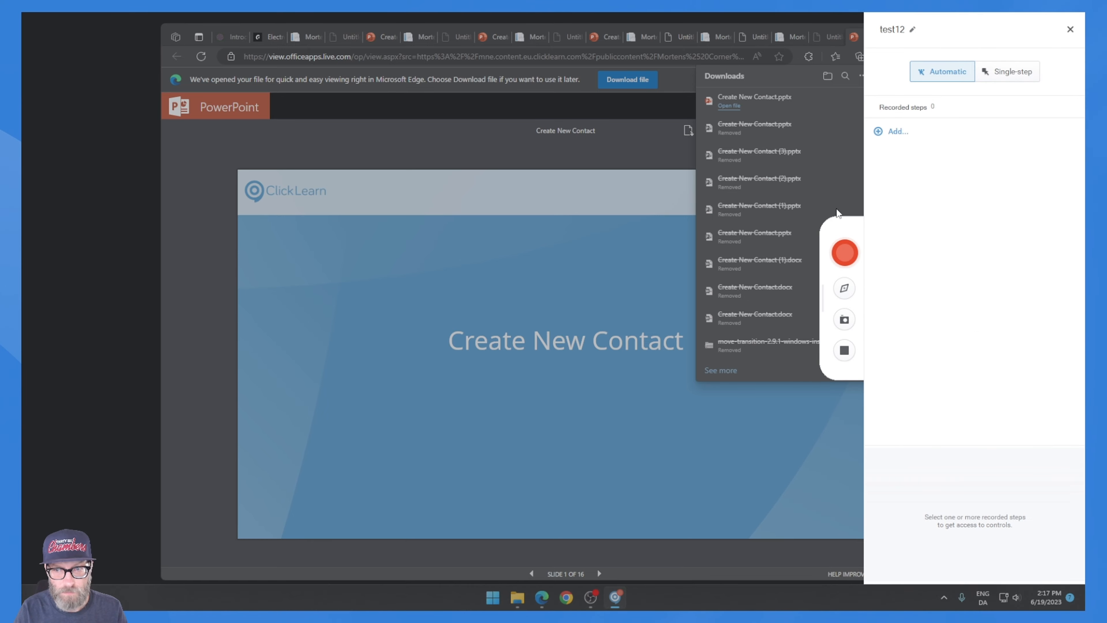
Record one click on the open PowerPoint slide in Single-step mode and open the finished recording in the editor
{"action": "left_click", "coordinate": [1002, 71]}
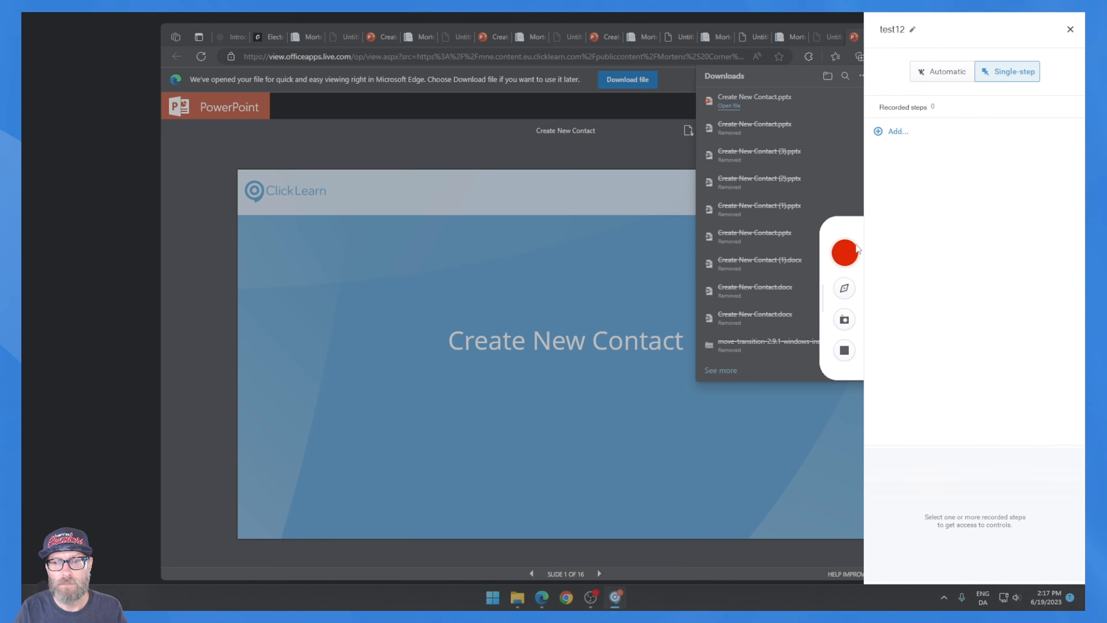
{"action": "left_click", "coordinate": [846, 252]}
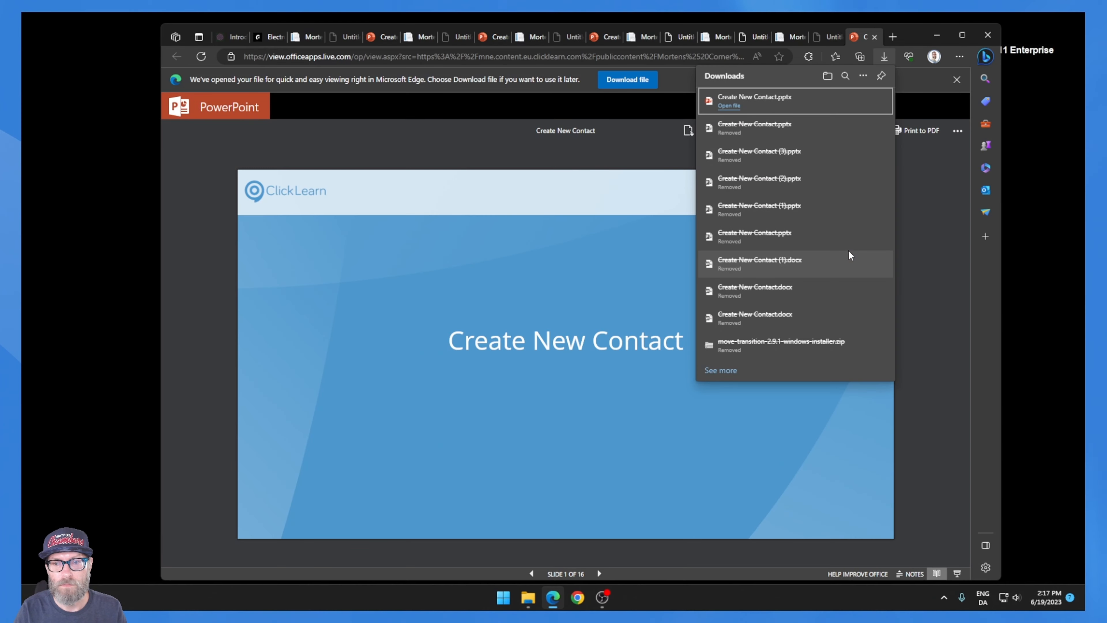
{"action": "left_click", "coordinate": [520, 263]}
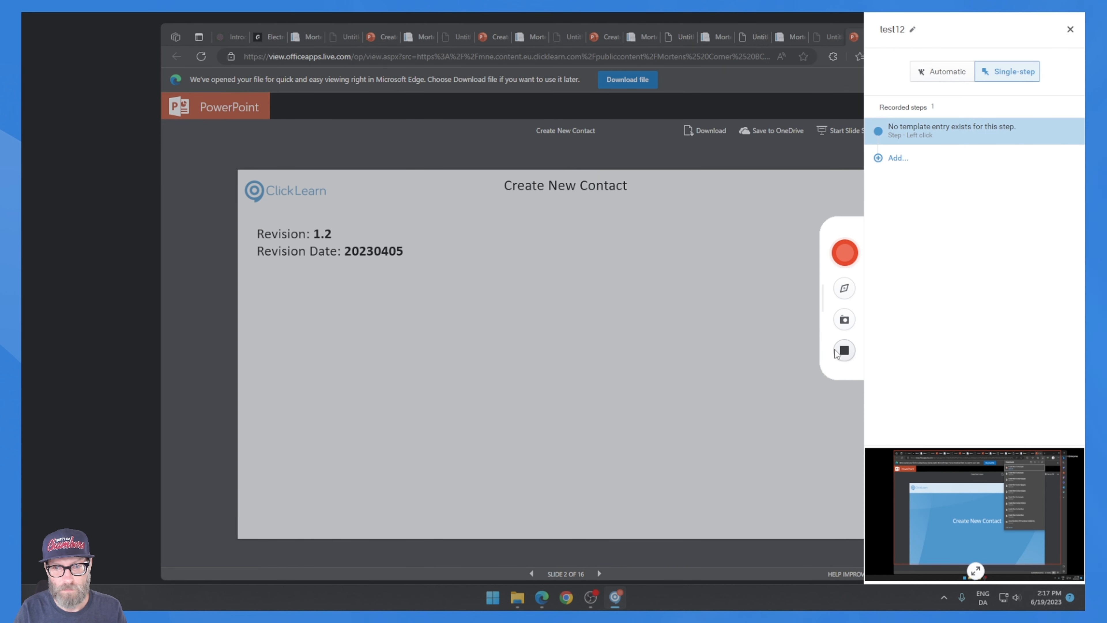
{"action": "left_click", "coordinate": [844, 351]}
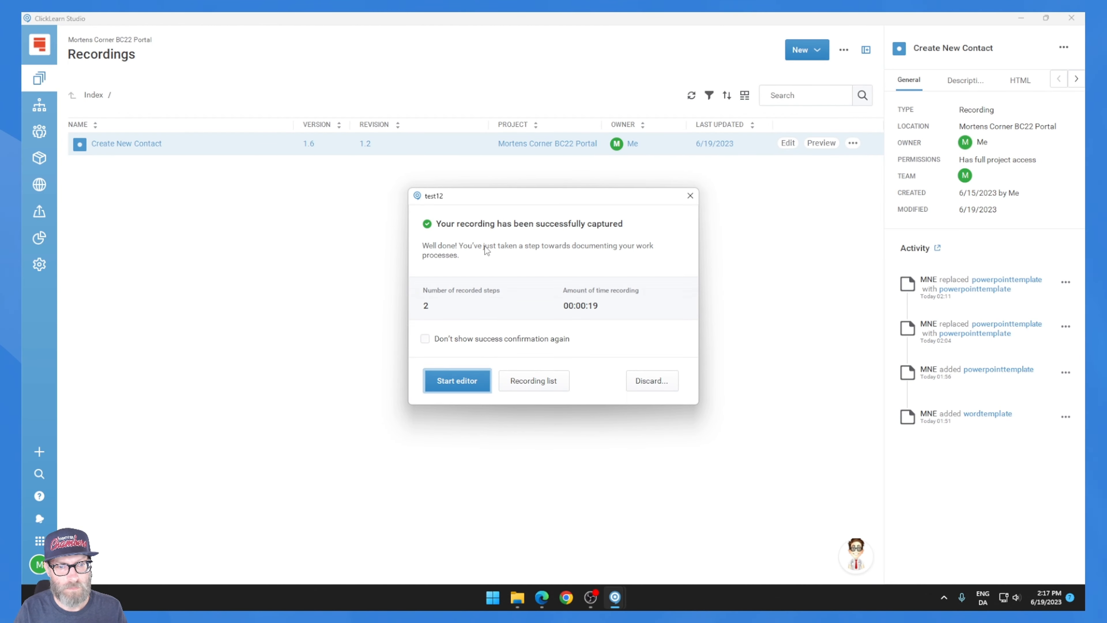
{"action": "left_click", "coordinate": [534, 382]}
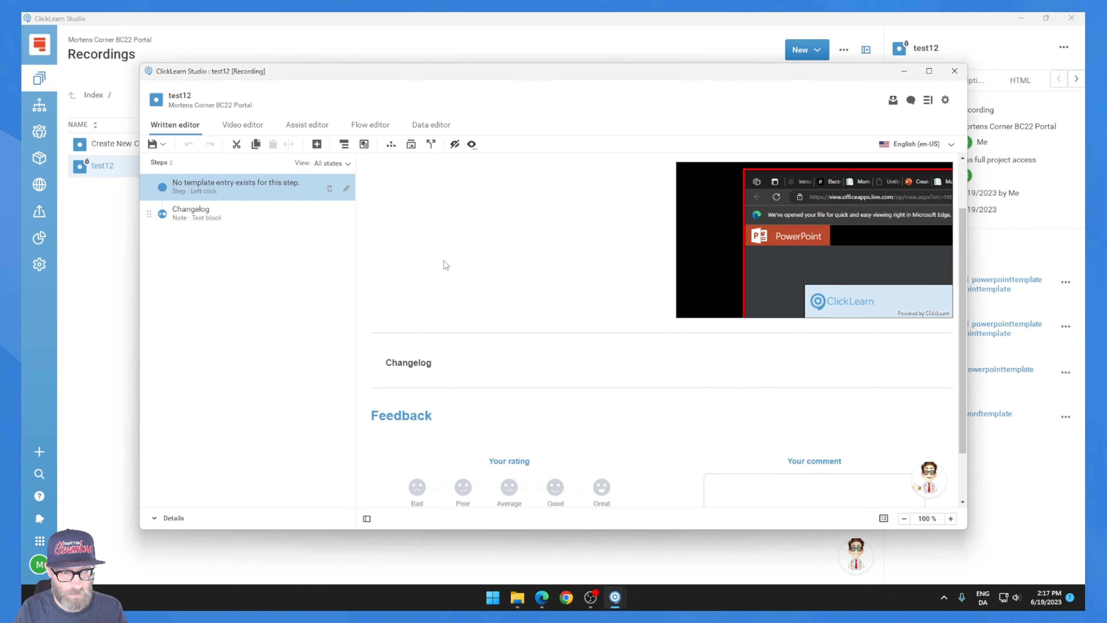
Examine the click step and the Changelog note of test12 in the written editor's preview
{"action": "scroll", "coordinate": [405, 282], "scroll_direction": "up", "scroll_amount": 2}
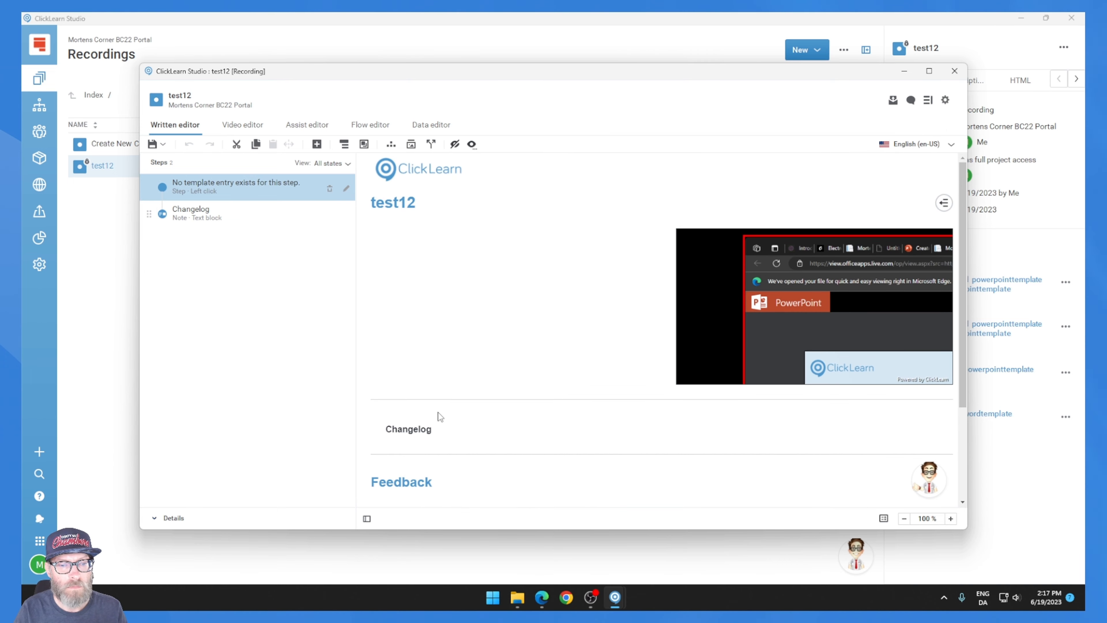
{"action": "left_click", "coordinate": [209, 220]}
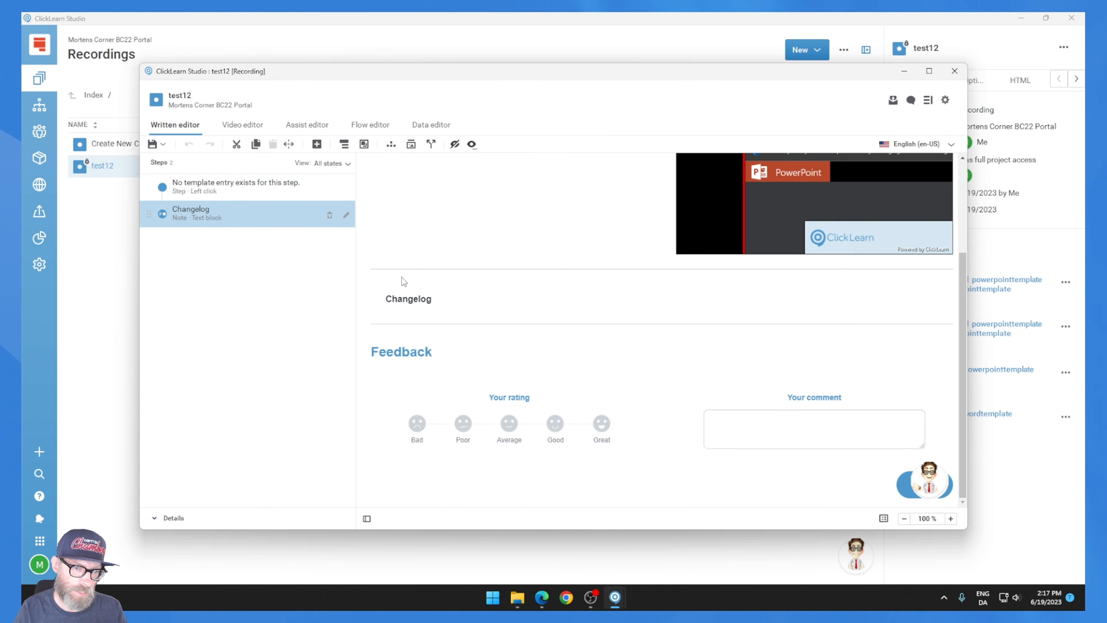
{"action": "left_click", "coordinate": [217, 181]}
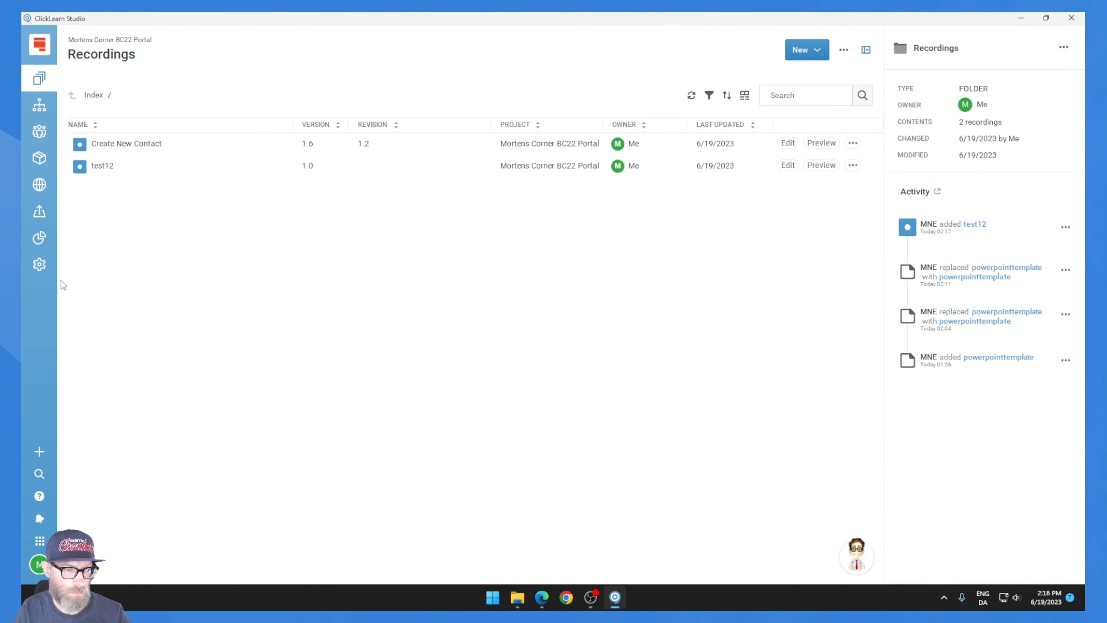
Open the project's language template editor for the Process instruction connector
{"action": "left_click", "coordinate": [46, 266]}
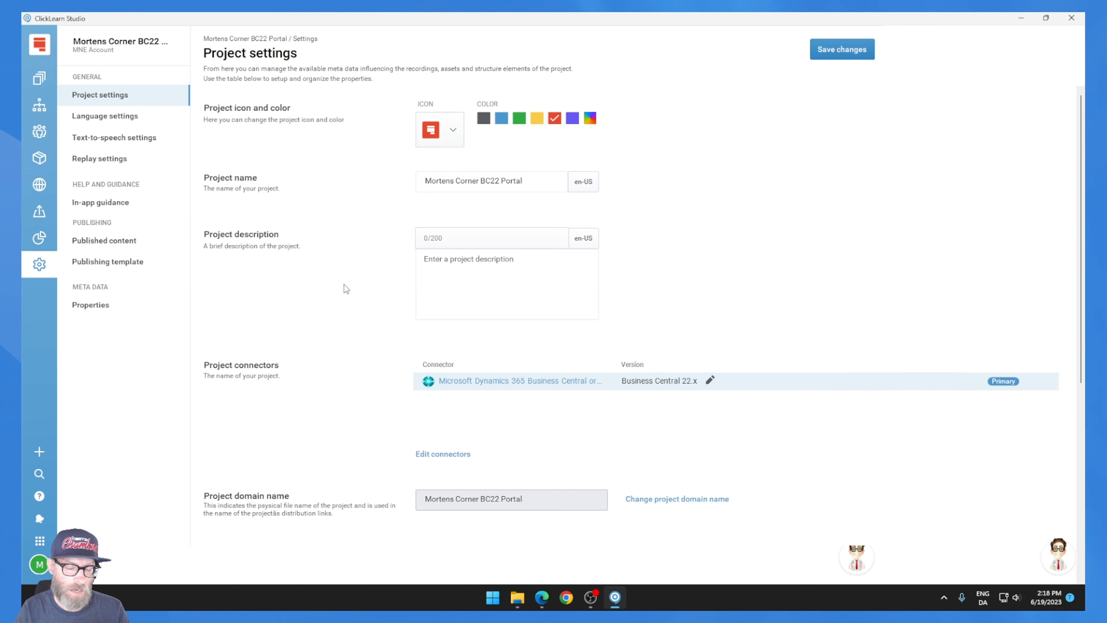
{"action": "left_click", "coordinate": [140, 115]}
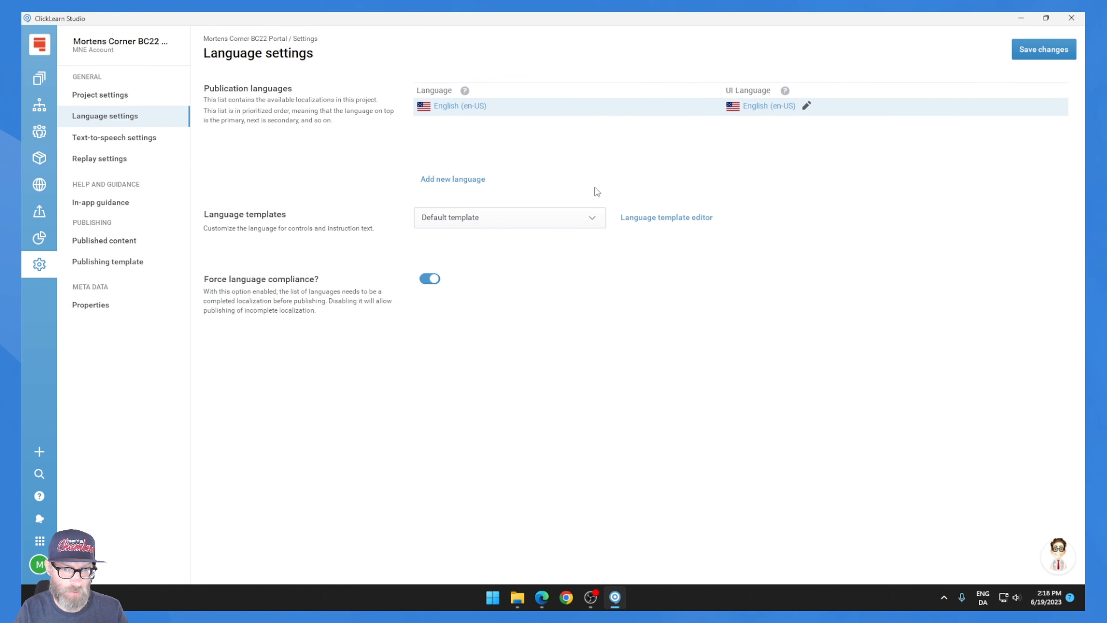
{"action": "left_click", "coordinate": [671, 218]}
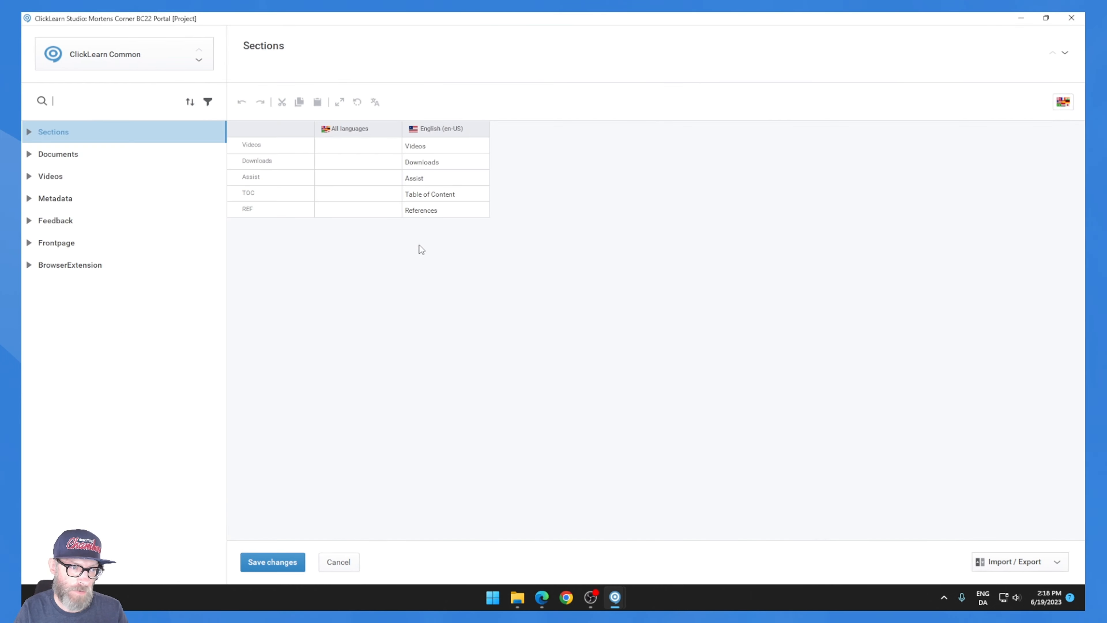
{"action": "left_click", "coordinate": [83, 67]}
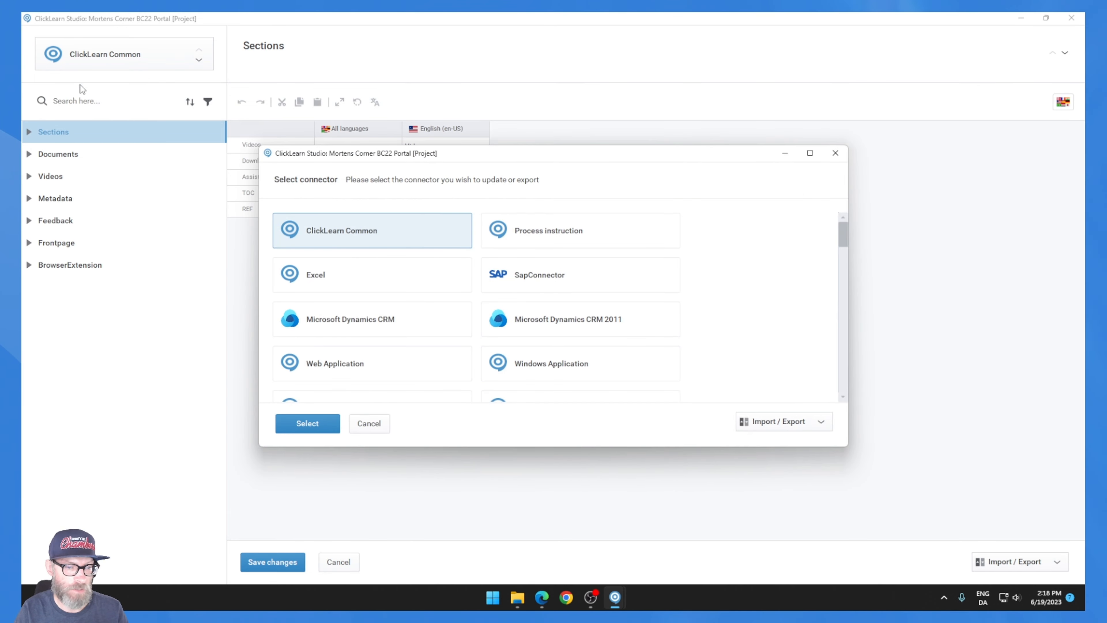
{"action": "left_click", "coordinate": [540, 231]}
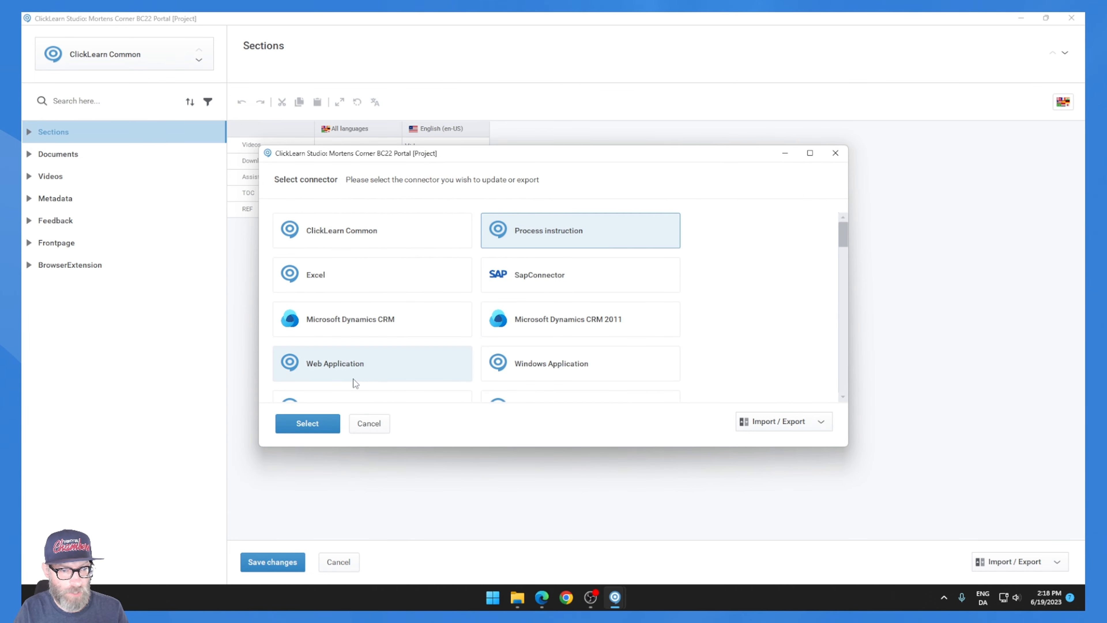
{"action": "left_click", "coordinate": [311, 422]}
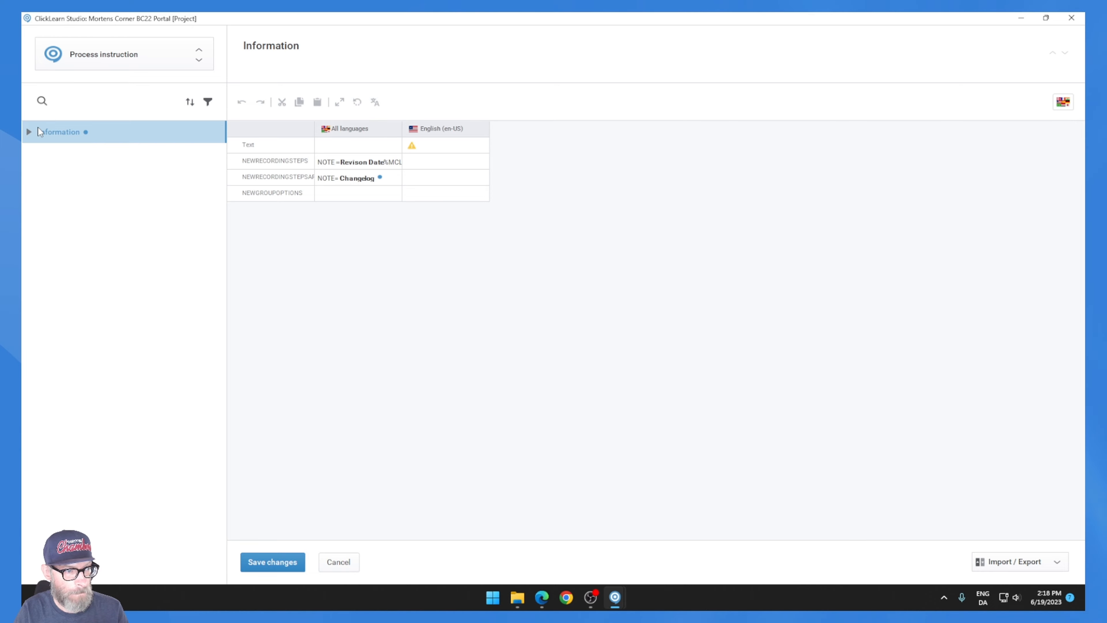
Review the note values of NEWRECORDINGSTEPS and NEWRECORDINGSTEPSAFTER under Information and close the template editor without saving
{"action": "left_click", "coordinate": [29, 132]}
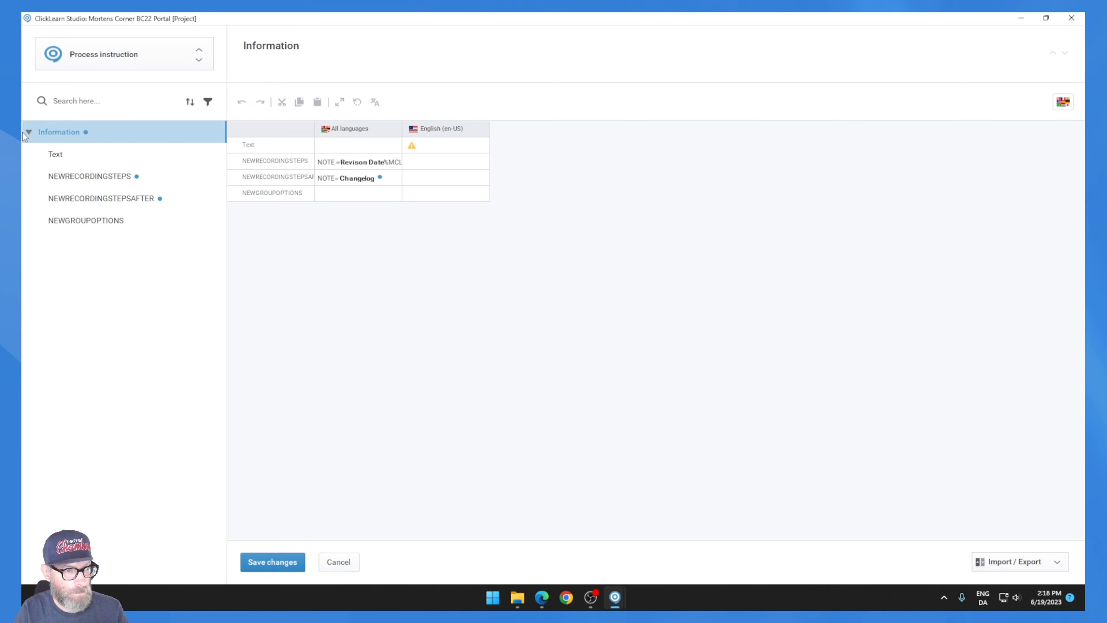
{"action": "left_click", "coordinate": [89, 176]}
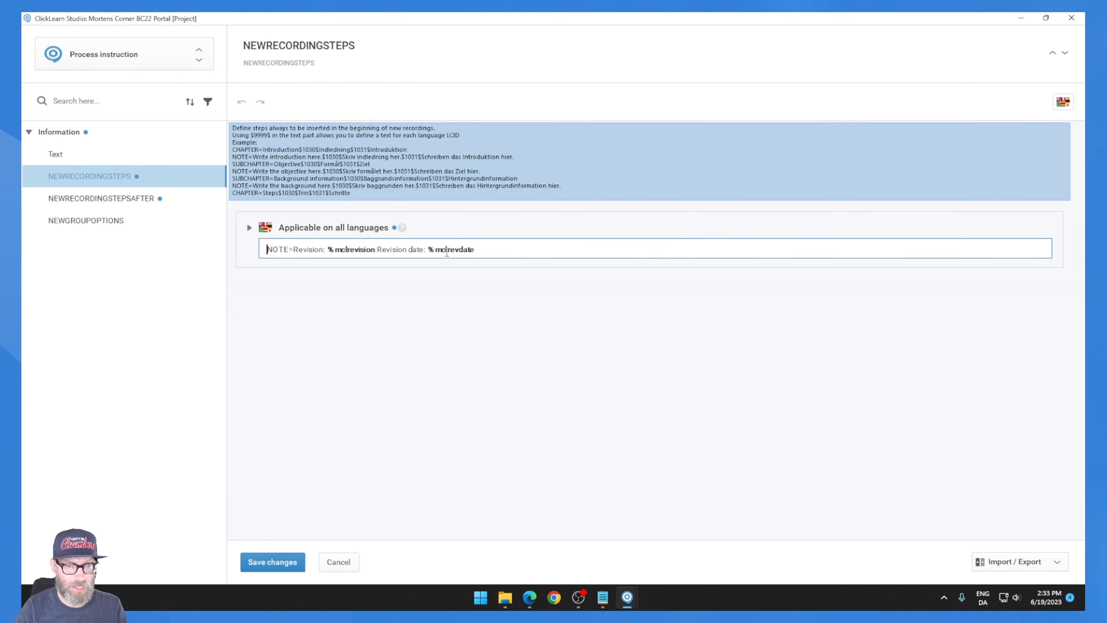
{"action": "left_click", "coordinate": [173, 198]}
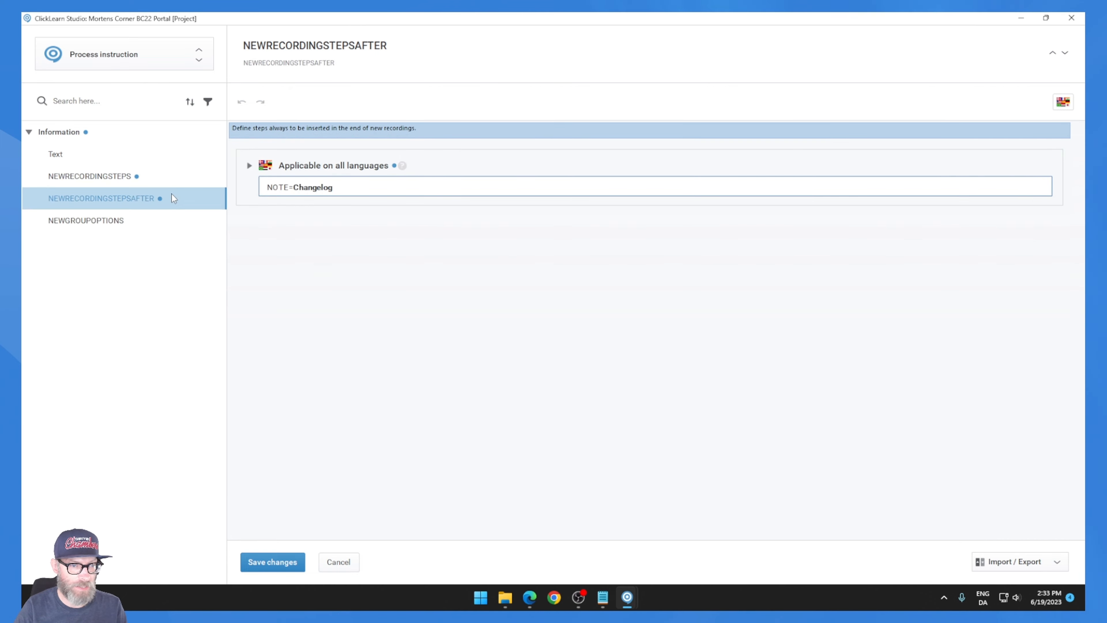
{"action": "left_click", "coordinate": [344, 563]}
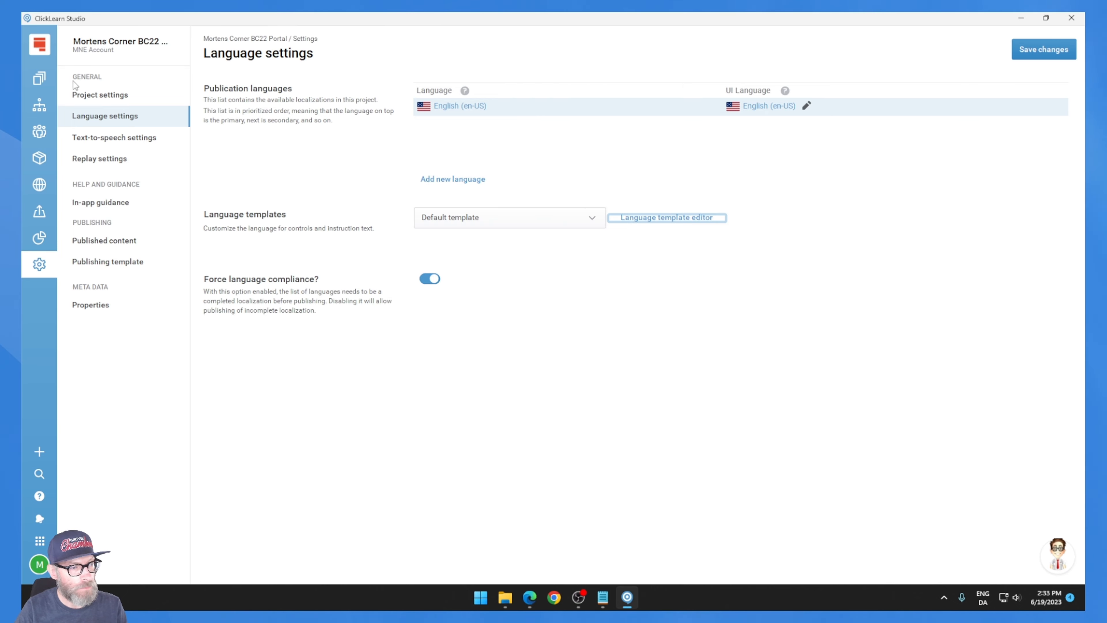
Create a new recording named "test4" in the Recordings list
{"action": "left_click", "coordinate": [51, 73]}
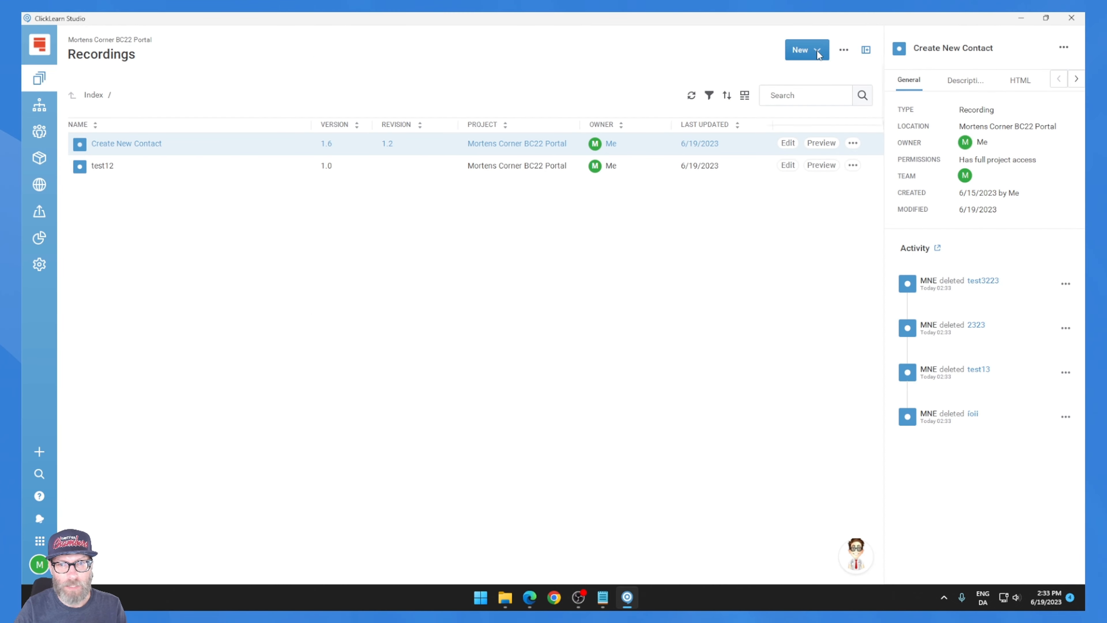
{"action": "left_click", "coordinate": [818, 53]}
{"action": "left_click", "coordinate": [814, 71]}
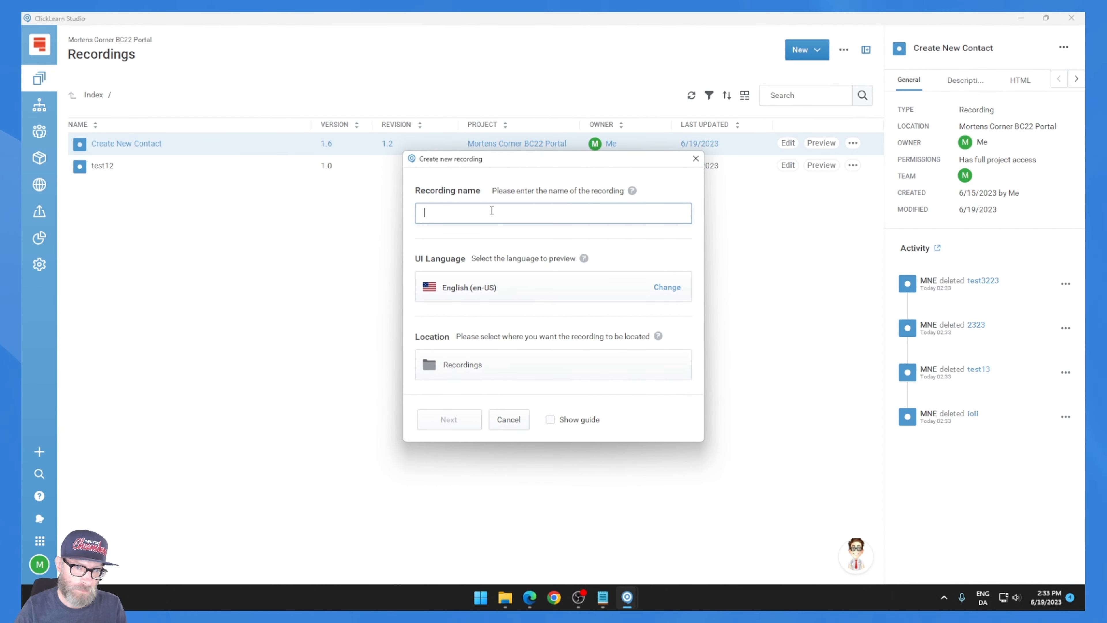
{"action": "type", "text": "test"}
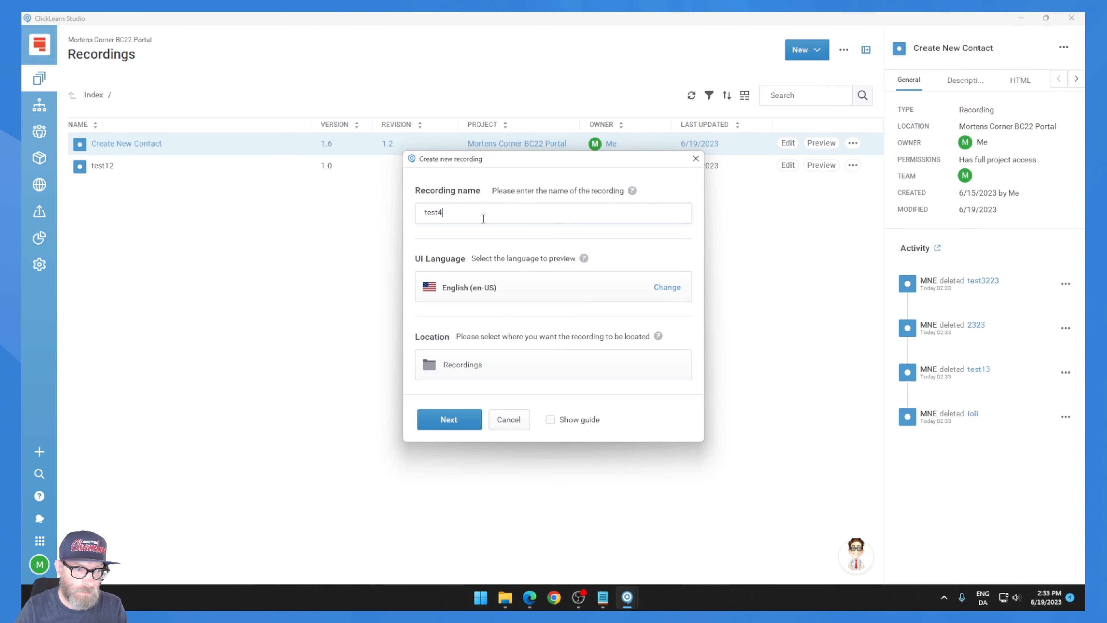
{"action": "type", "text": "4"}
{"action": "left_click", "coordinate": [473, 419]}
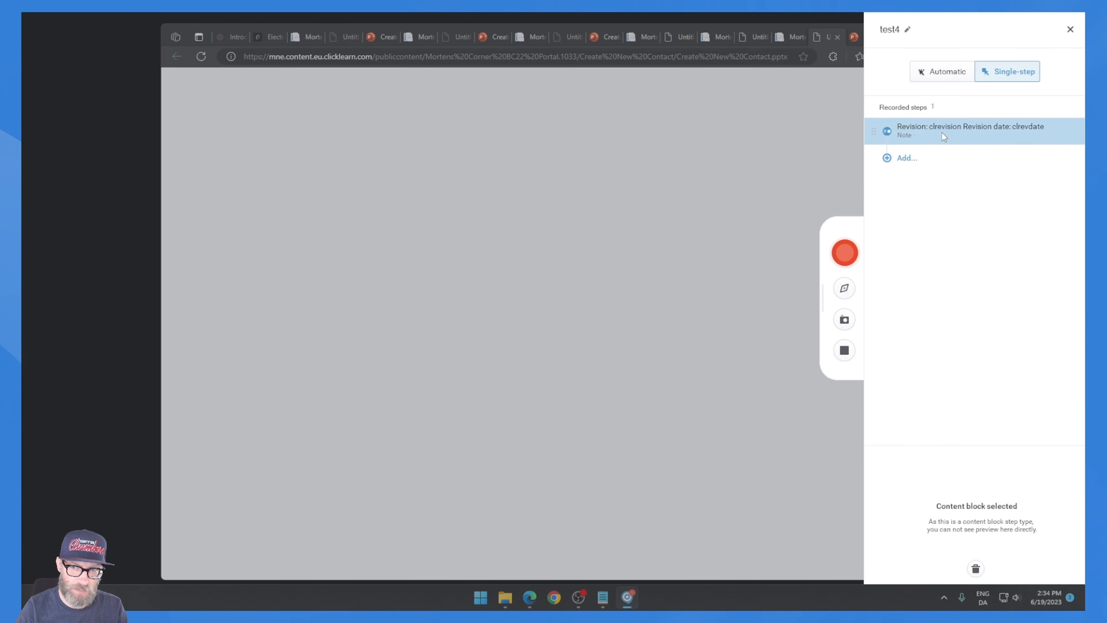
Record one click on the blank browser page in Single-step mode, and open the finished recording in the editor to check its notes
{"action": "left_click", "coordinate": [847, 247]}
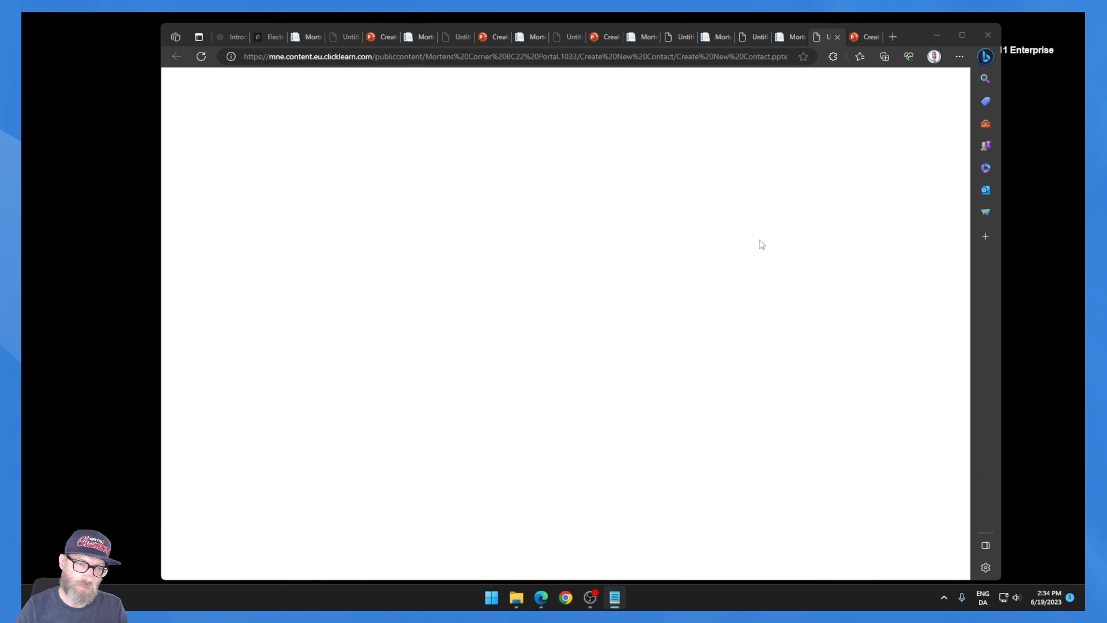
{"action": "left_click", "coordinate": [602, 236]}
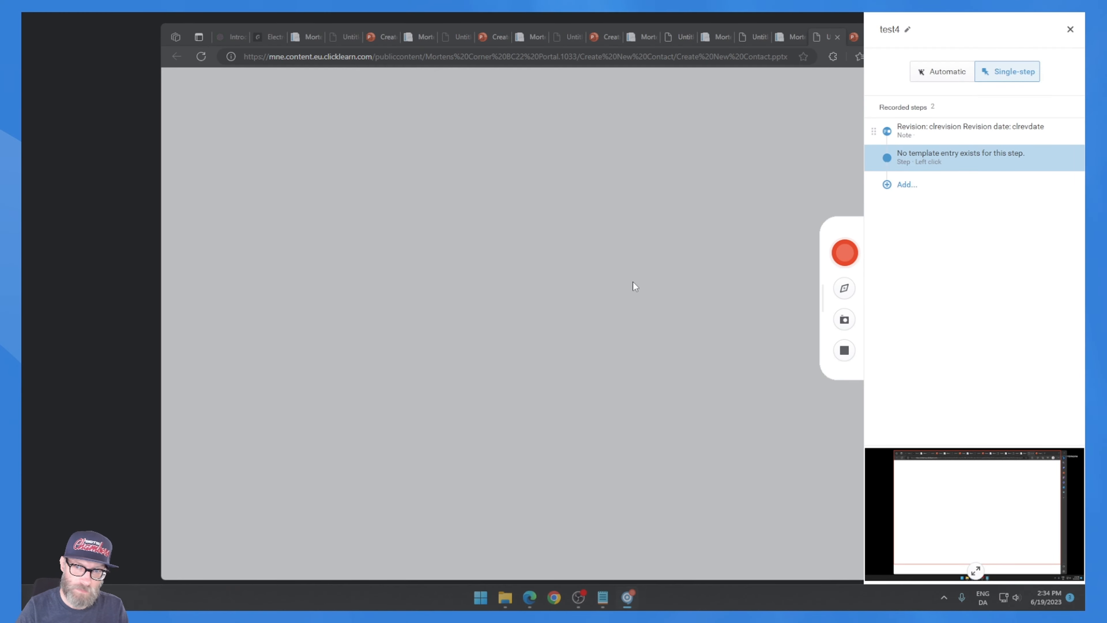
{"action": "left_click", "coordinate": [837, 352]}
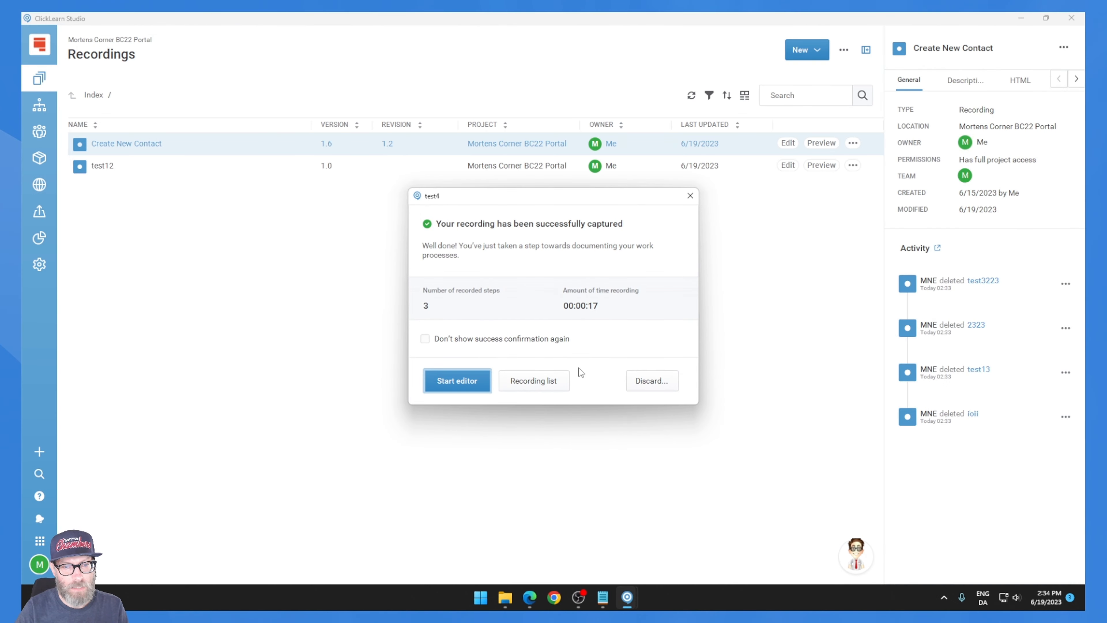
{"action": "left_click", "coordinate": [541, 371]}
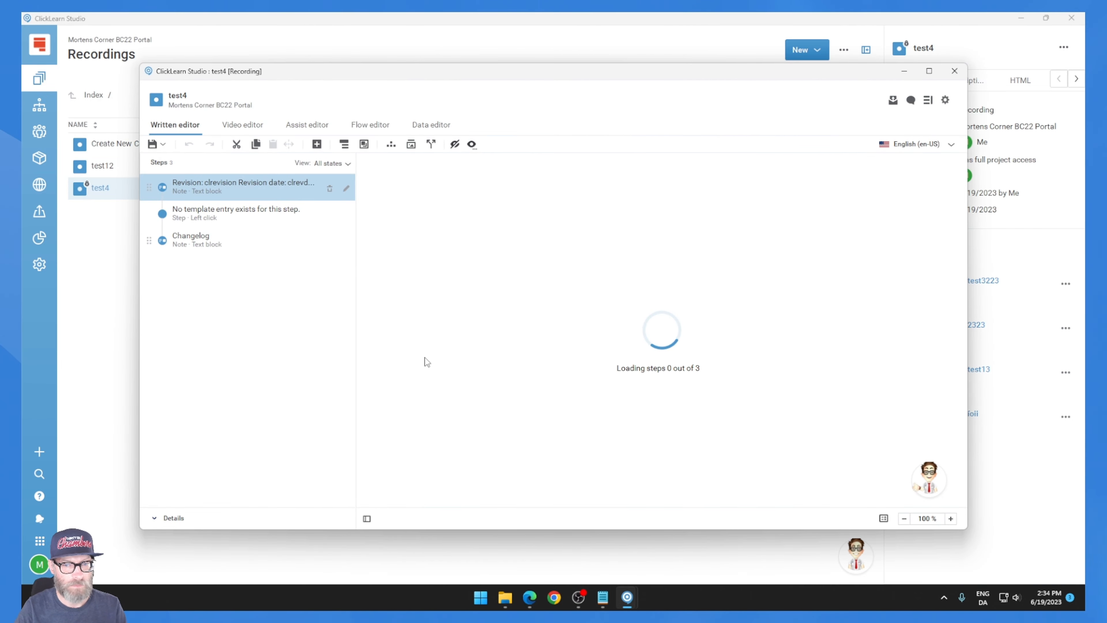
{"action": "scroll", "coordinate": [427, 356], "scroll_direction": "down", "scroll_amount": 2}
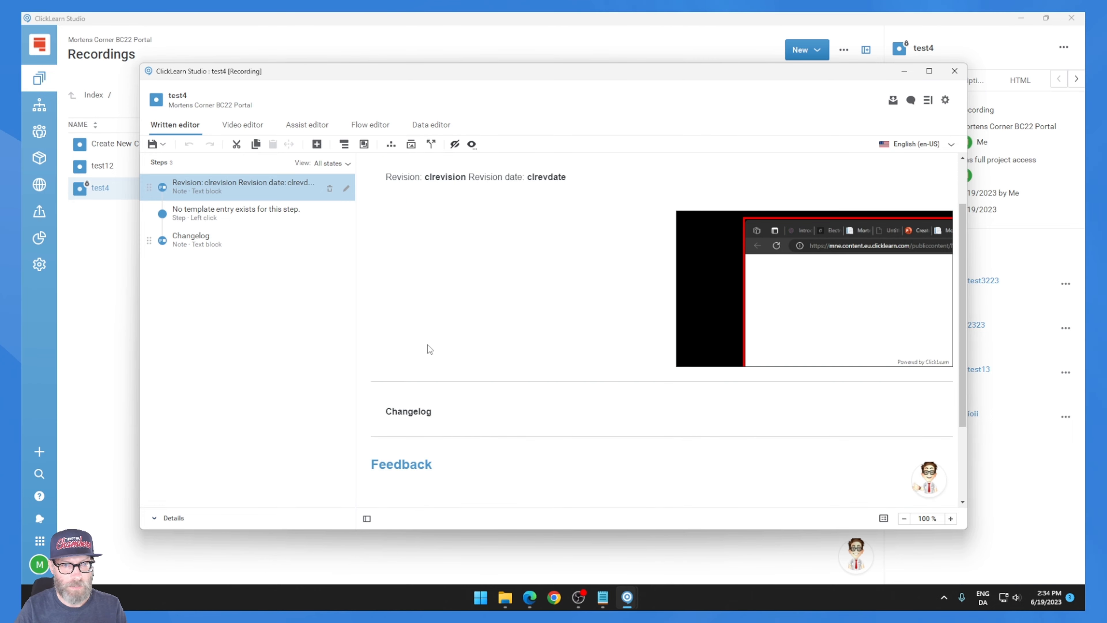
{"action": "scroll", "coordinate": [502, 301], "scroll_direction": "up", "scroll_amount": 2}
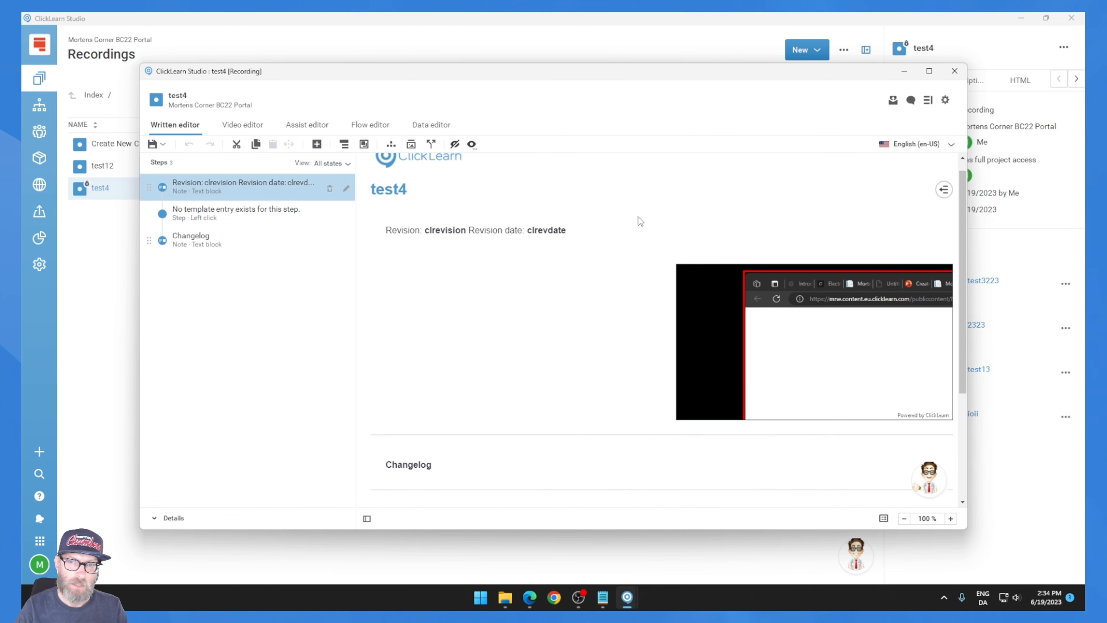
Set test4's document properties Revision to 1.0 and Revision date to 20230619, and save the recording
{"action": "left_click", "coordinate": [928, 100]}
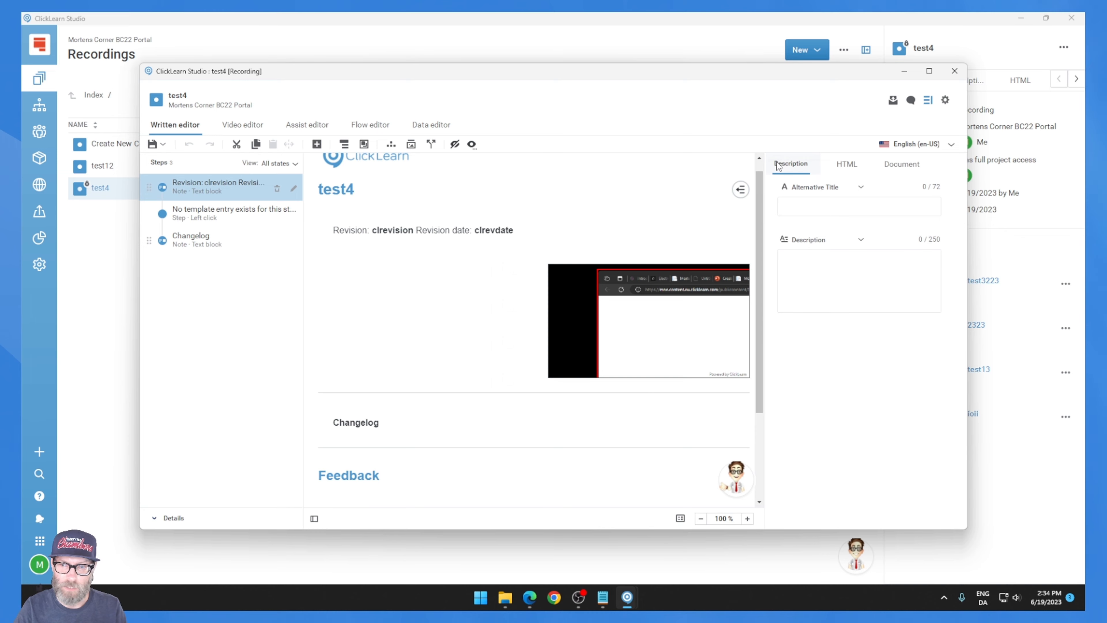
{"action": "left_click", "coordinate": [899, 175]}
{"action": "scroll", "coordinate": [827, 360], "scroll_direction": "down", "scroll_amount": 3}
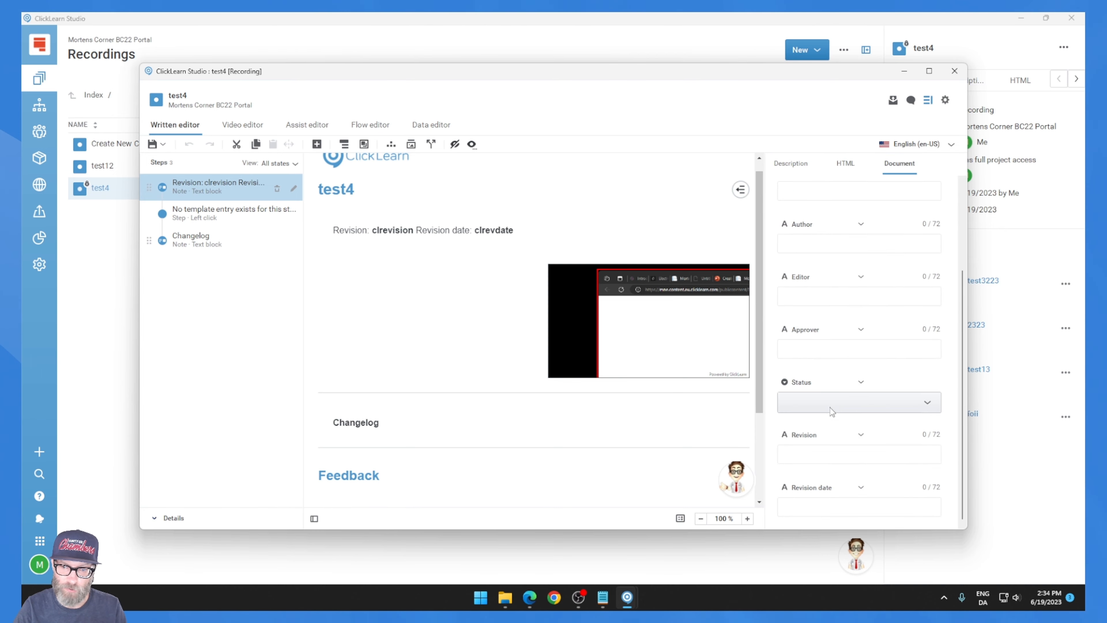
{"action": "left_click", "coordinate": [841, 455]}
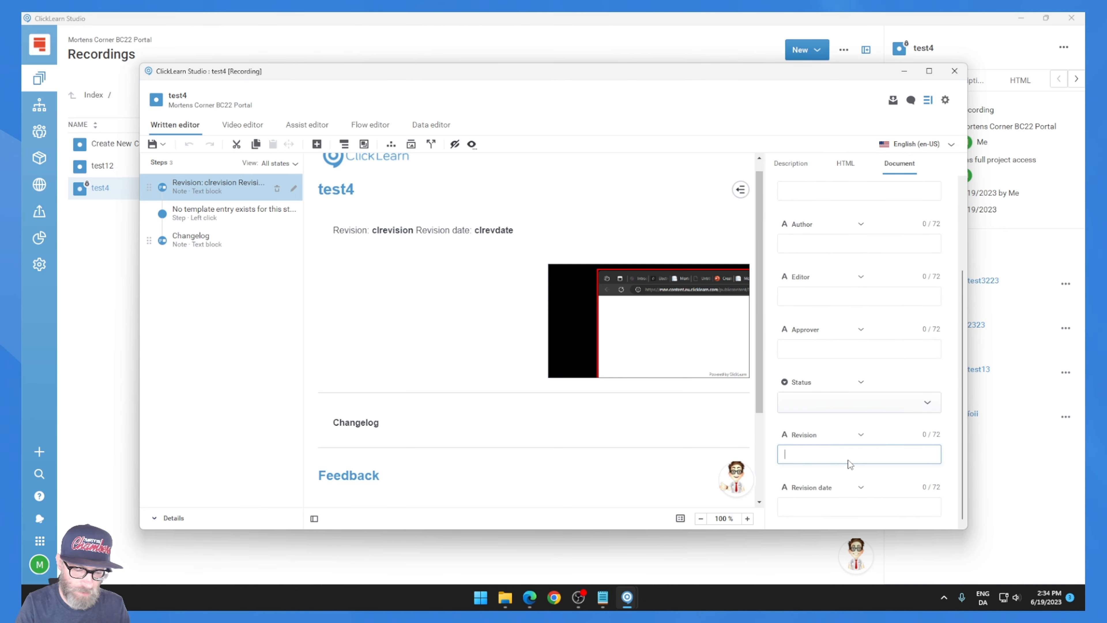
{"action": "type", "text": "1.0"}
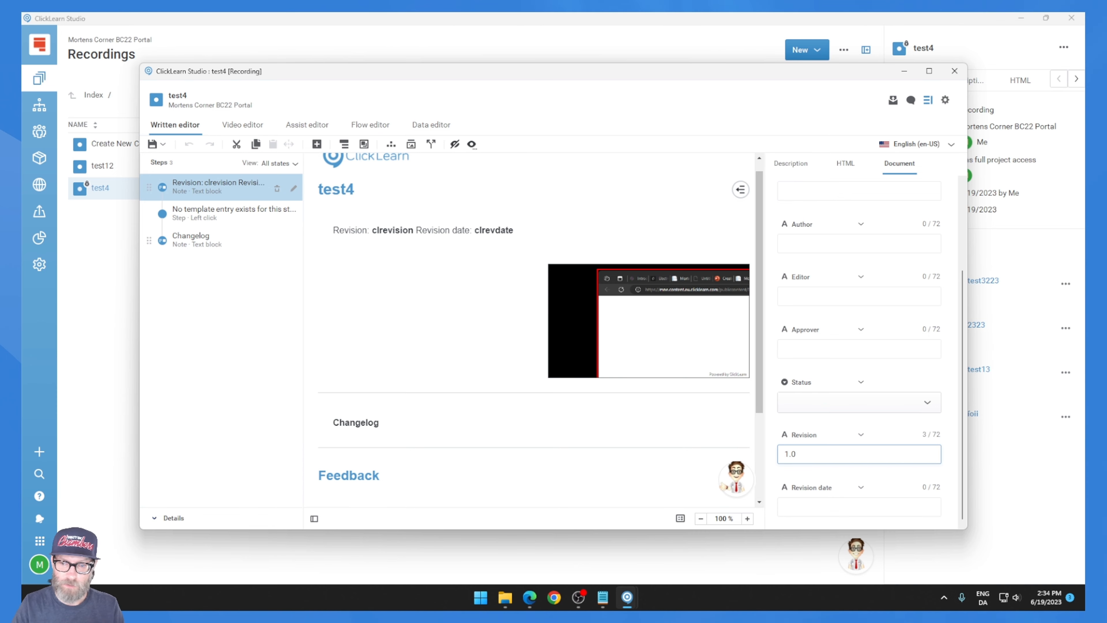
{"action": "left_click", "coordinate": [824, 506]}
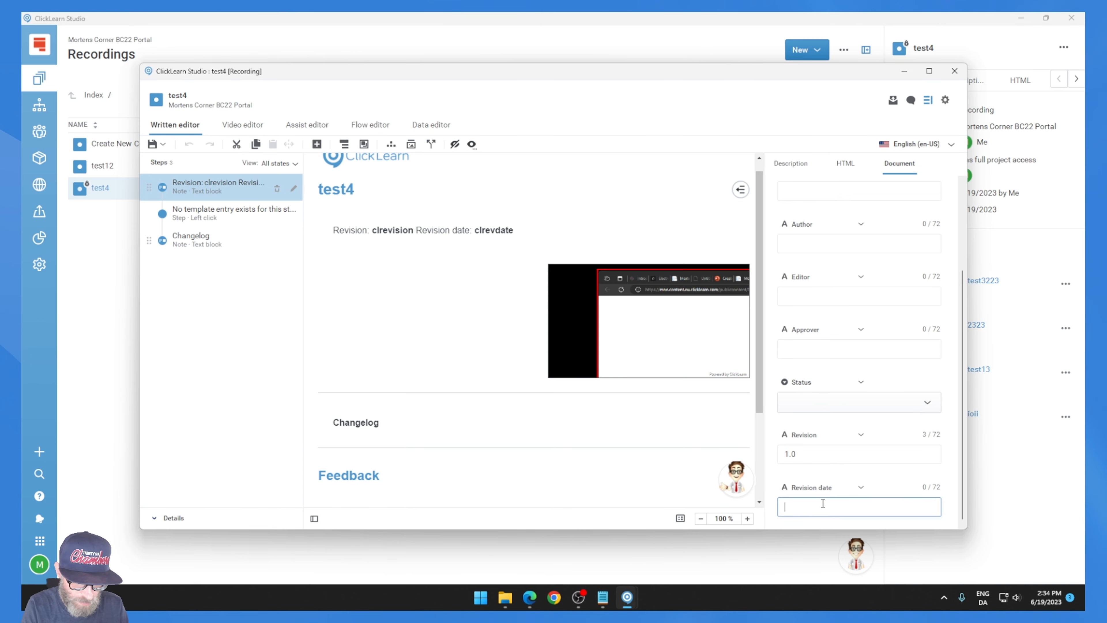
{"action": "type", "text": "20230619"}
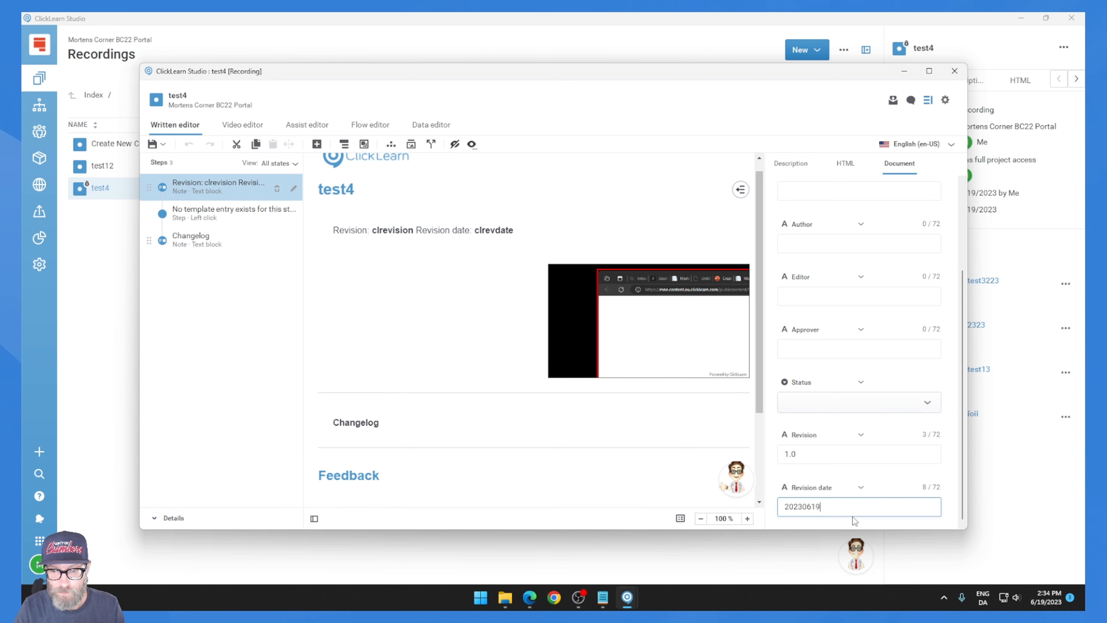
{"action": "left_click", "coordinate": [163, 144]}
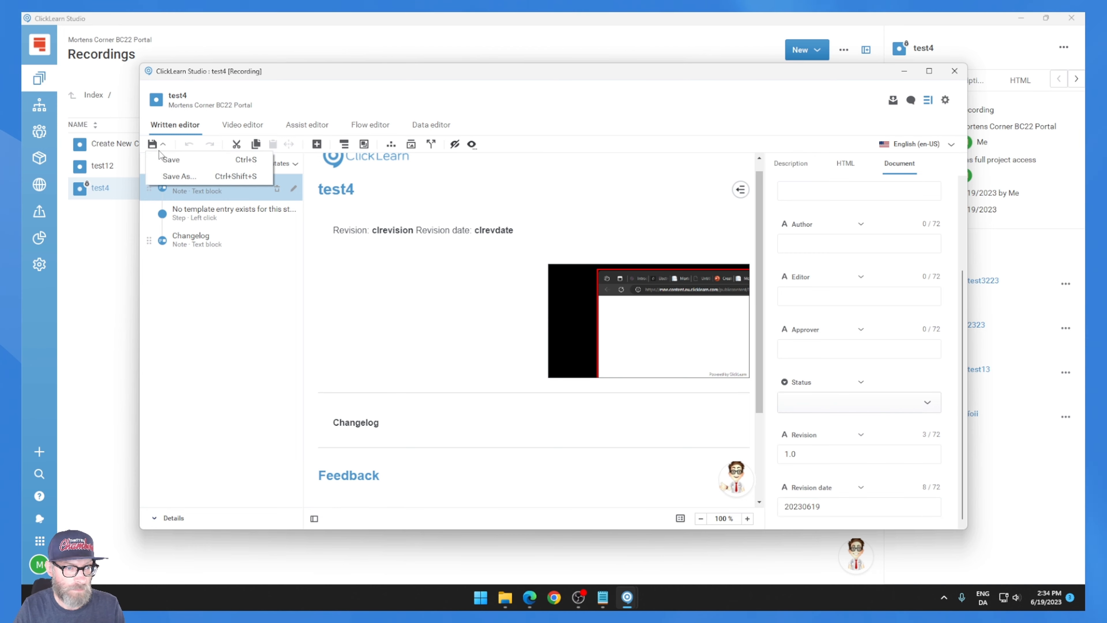
{"action": "left_click", "coordinate": [174, 159]}
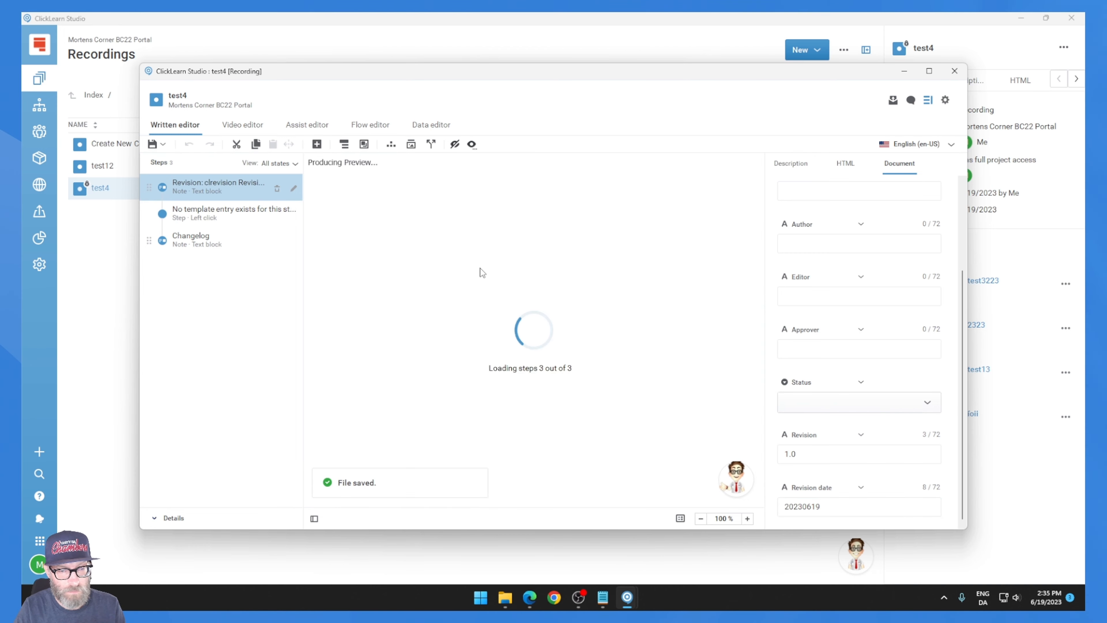
Resave the revision note's text block to refresh its Revision and Revision date tags, and close test4 with its changes saved
{"action": "double_click", "coordinate": [220, 193]}
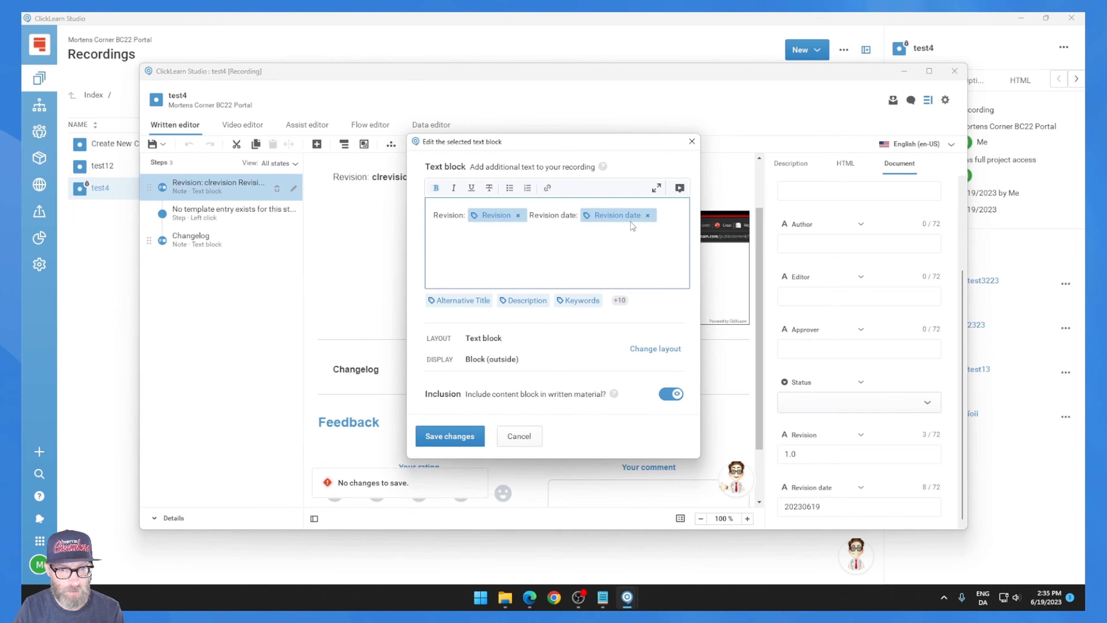
{"action": "left_click", "coordinate": [468, 430]}
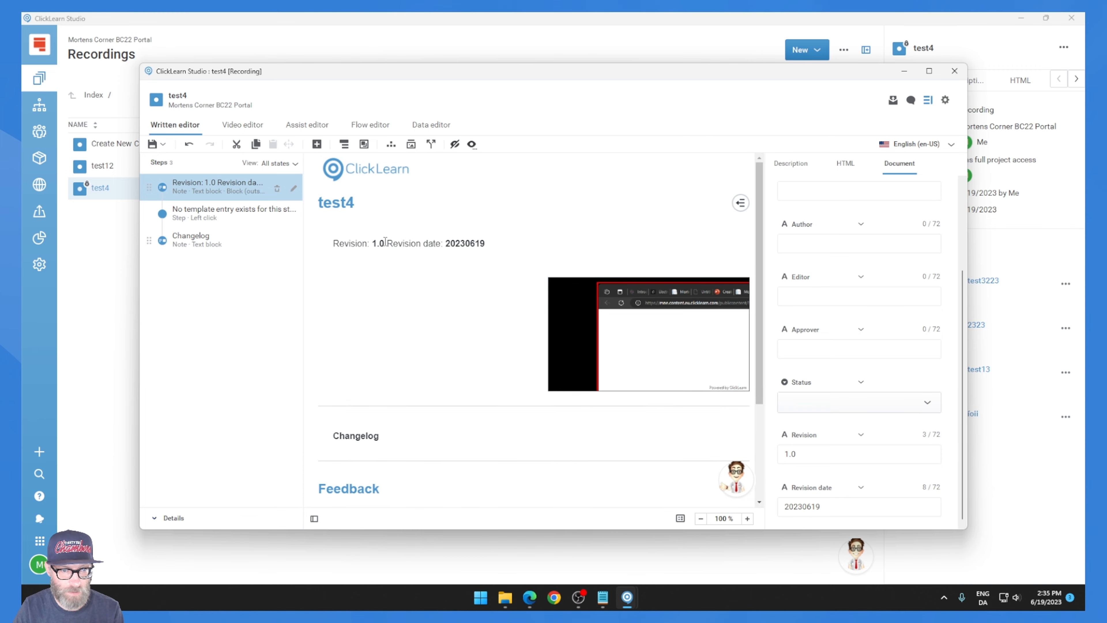
{"action": "scroll", "coordinate": [385, 241], "scroll_direction": "down", "scroll_amount": 3}
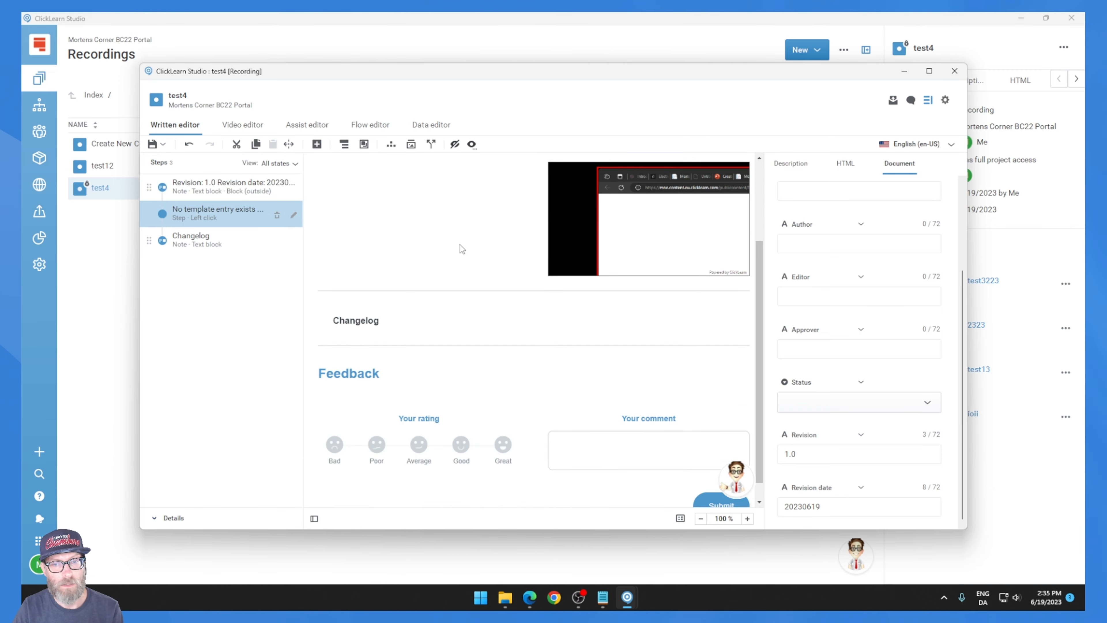
{"action": "scroll", "coordinate": [462, 249], "scroll_direction": "up", "scroll_amount": 3}
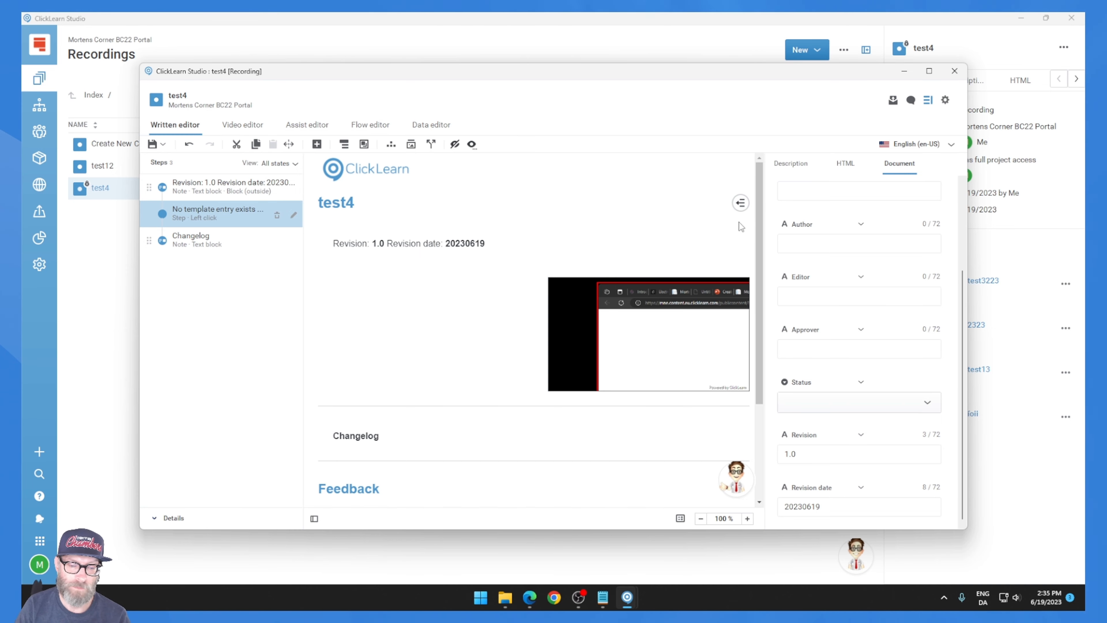
{"action": "left_click", "coordinate": [954, 71]}
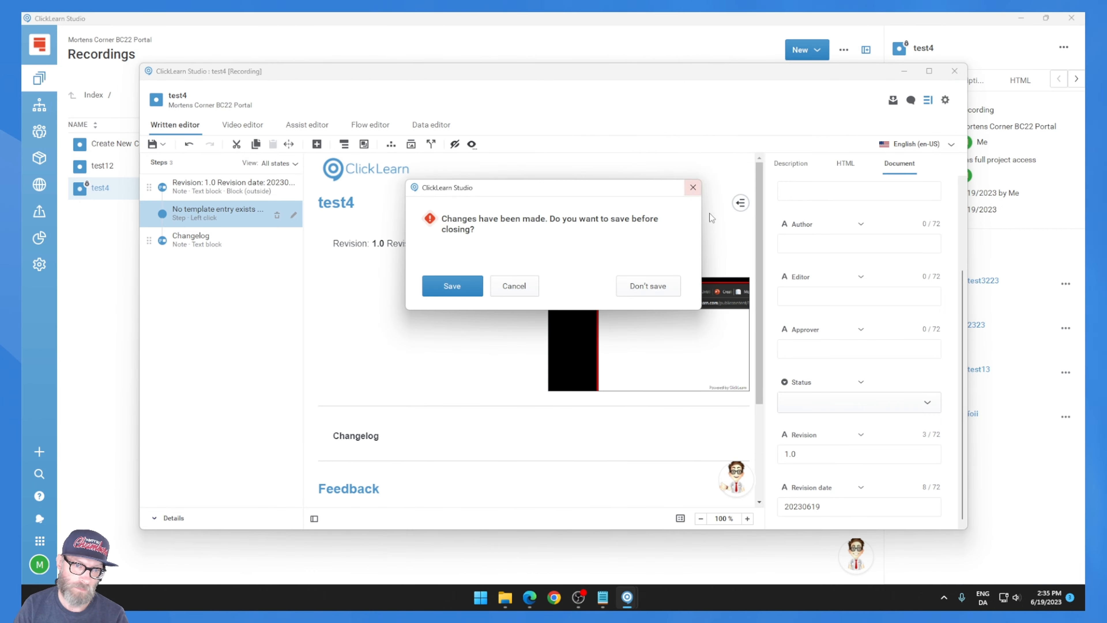
{"action": "left_click", "coordinate": [466, 286]}
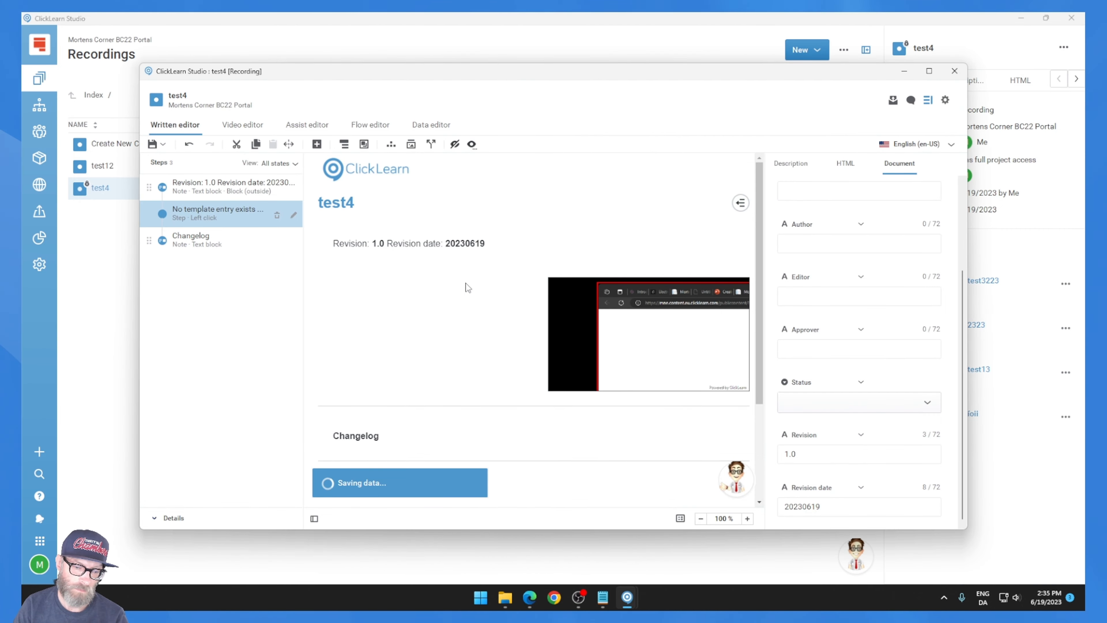